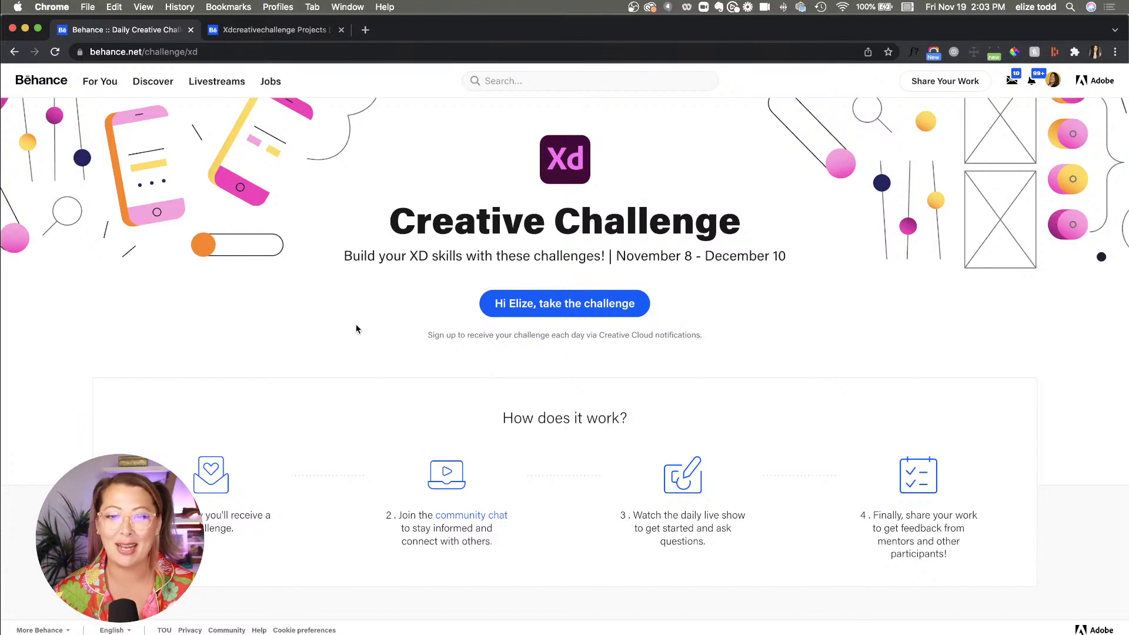
- Look through the daily challenge cards on the Behance Creative Challenge page, down to the Animated Chat challenge for November 19
scroll(335, 329, down, 10)
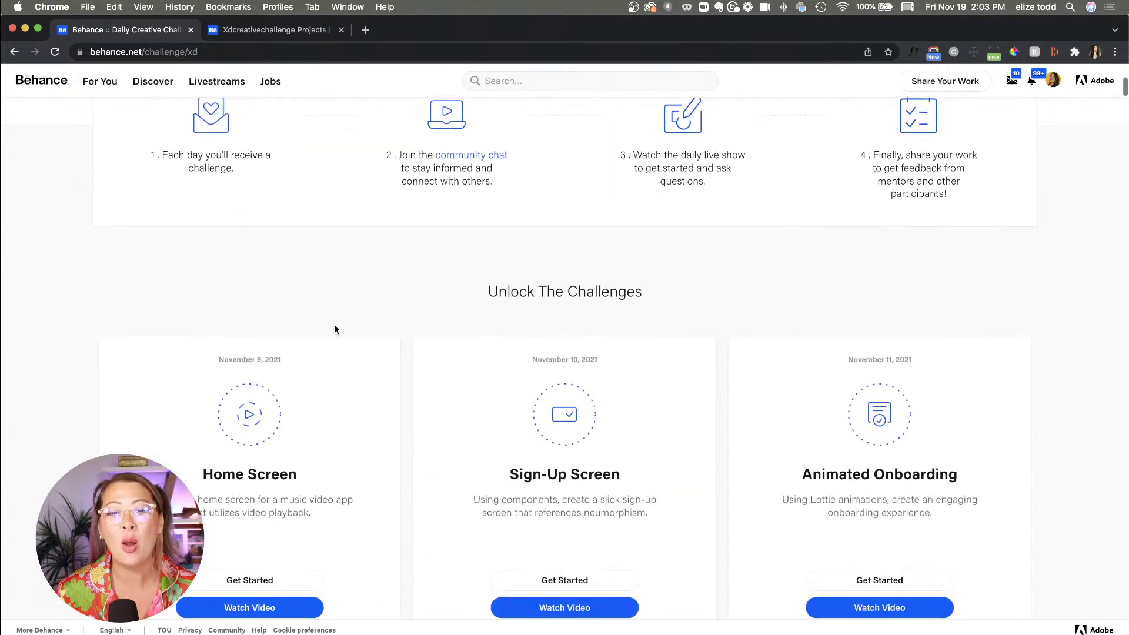
scroll(335, 327, down, 8)
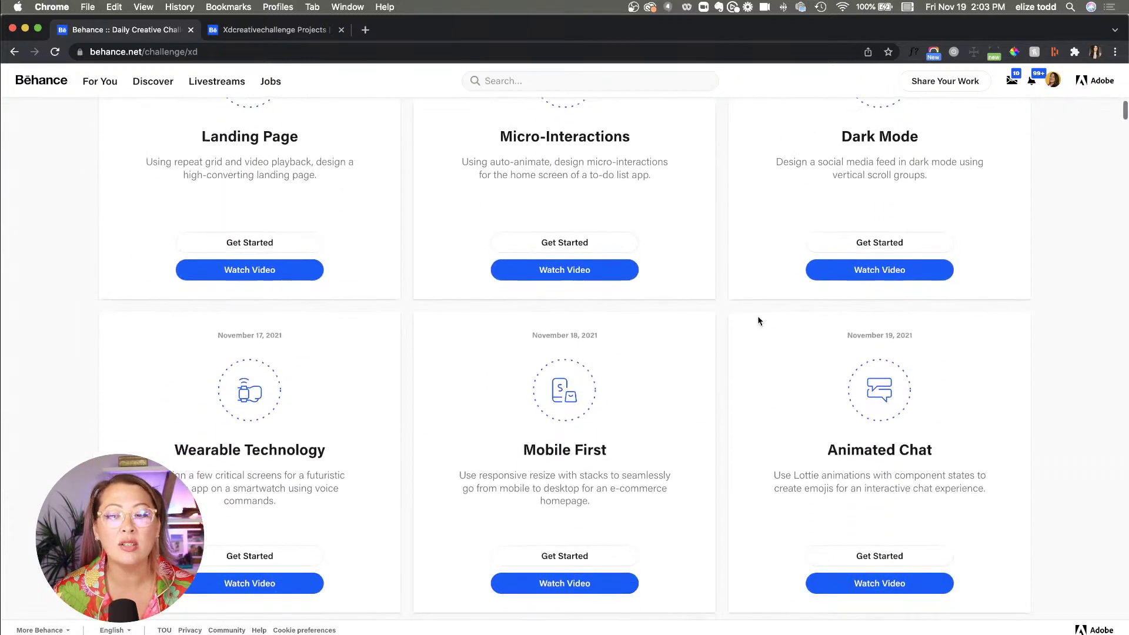
scroll(765, 311, down, 3)
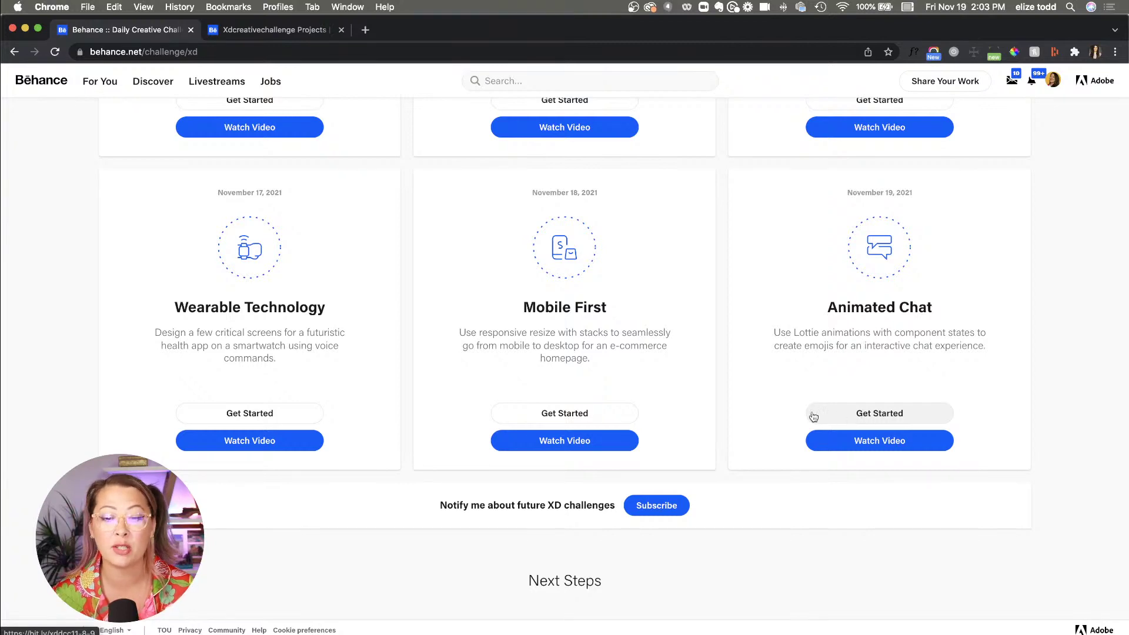
scroll(696, 414, down, 10)
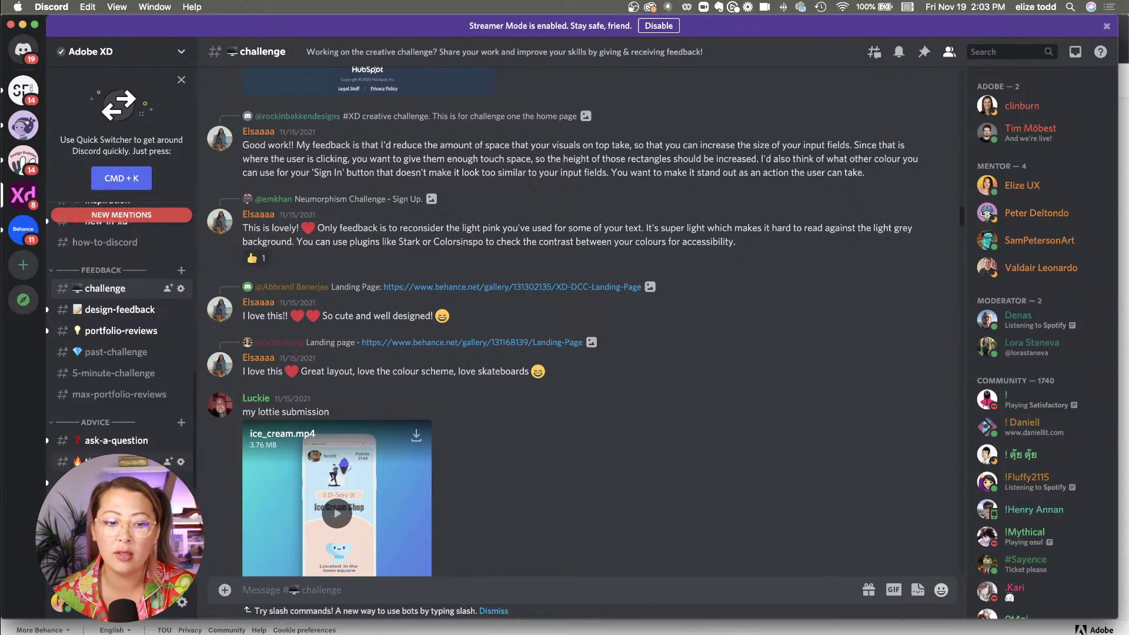
- View the tips-and-tricks channel of the Adobe XD server in Discord and close the Discord window
click(117, 461)
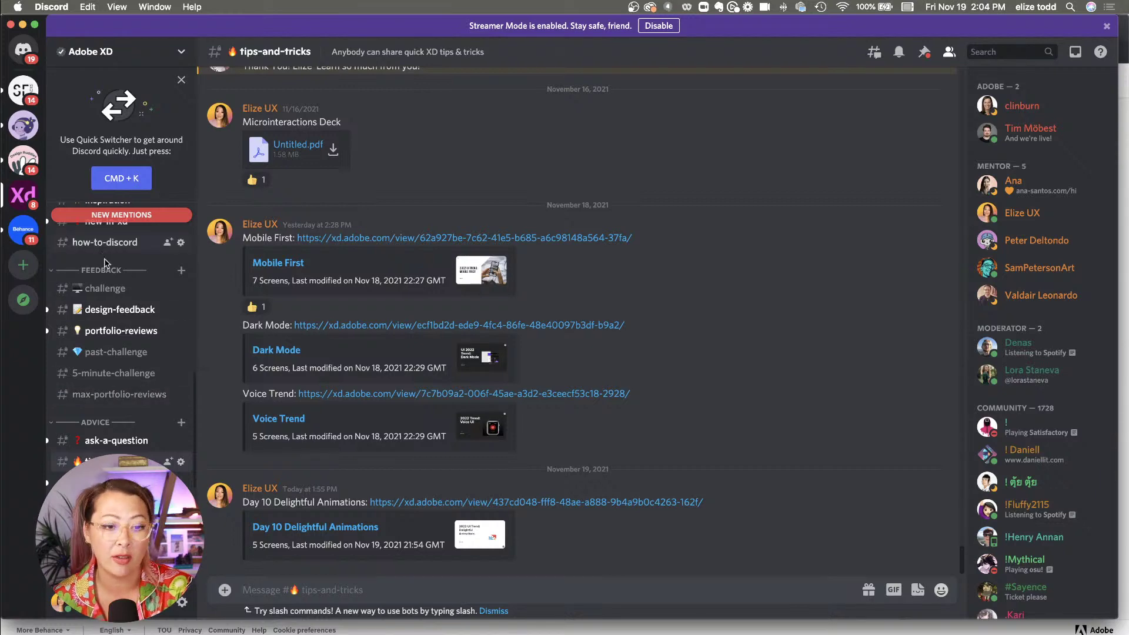
click(22, 25)
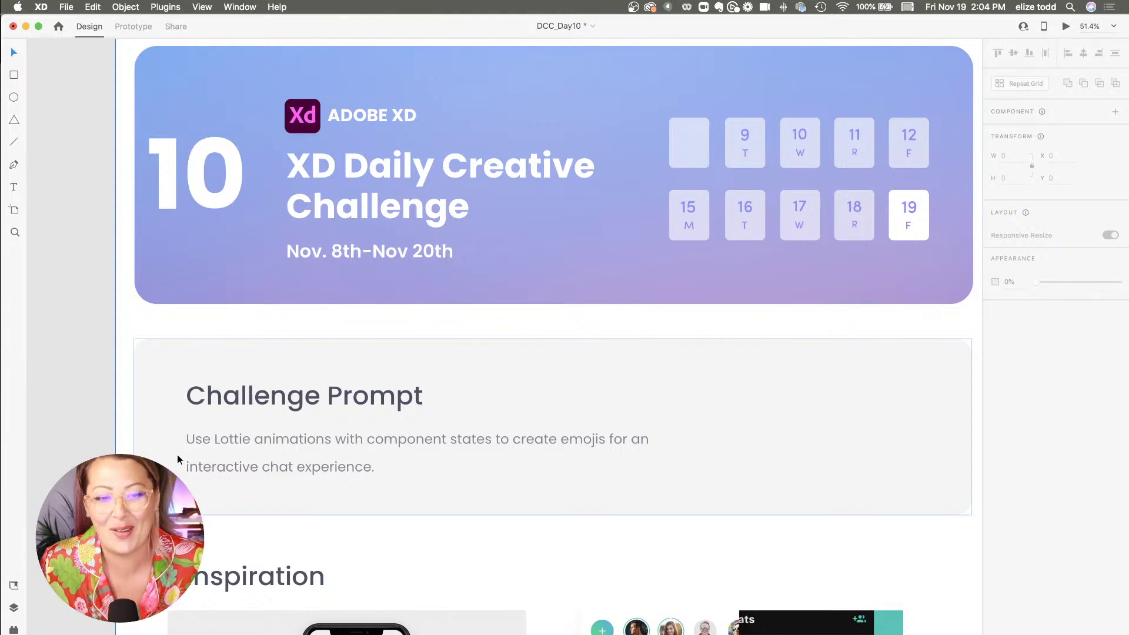
- Review the challenge banner and the Challenge Prompt section in the DCC_Day10 document in Adobe XD
scroll(178, 454, up, 2)
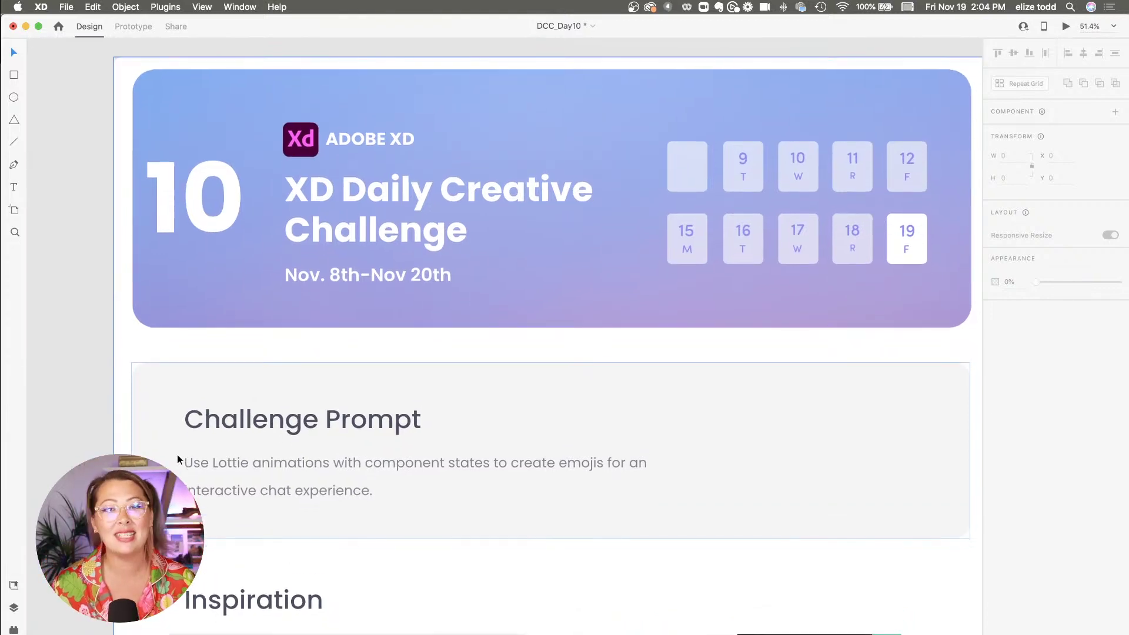
scroll(177, 454, down, 2)
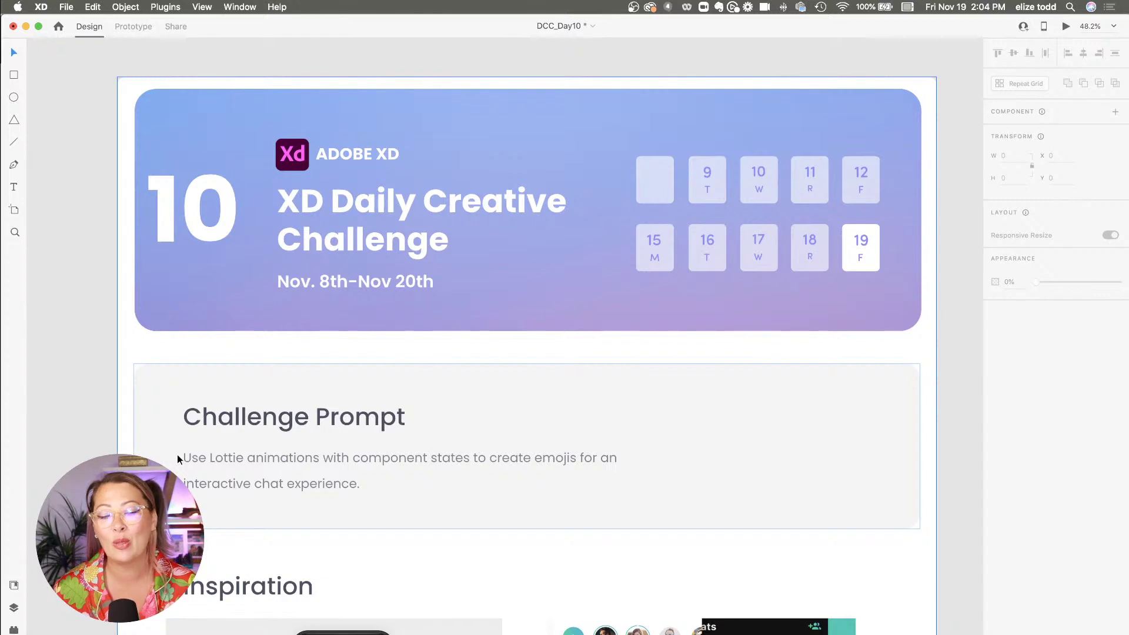
scroll(177, 454, down, 1)
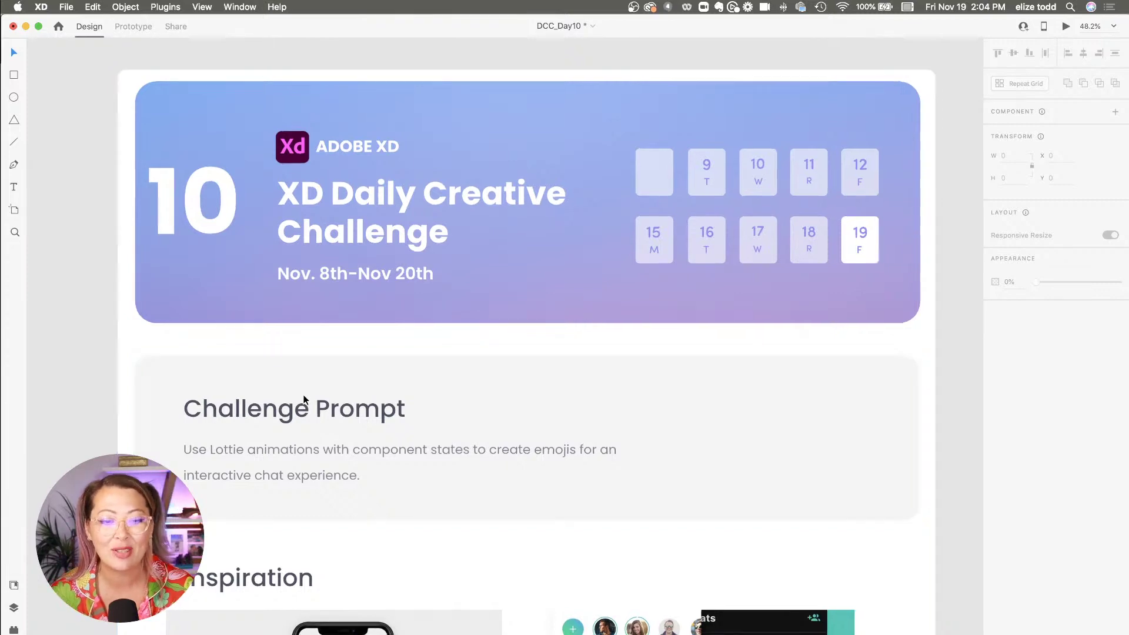
scroll(304, 400, down, 5)
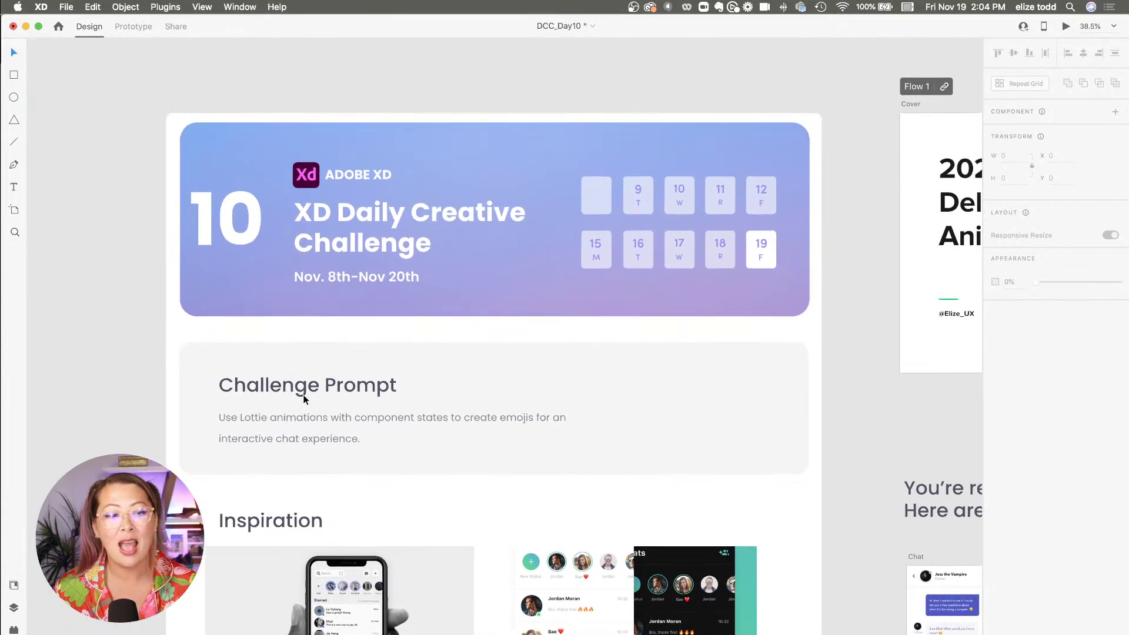
- Preview the Delightful Animations presentation from the Cover artboard, page through its slides up to Loading Time, and close the preview
scroll(305, 398, right, 10)
scroll(335, 325, up, 5)
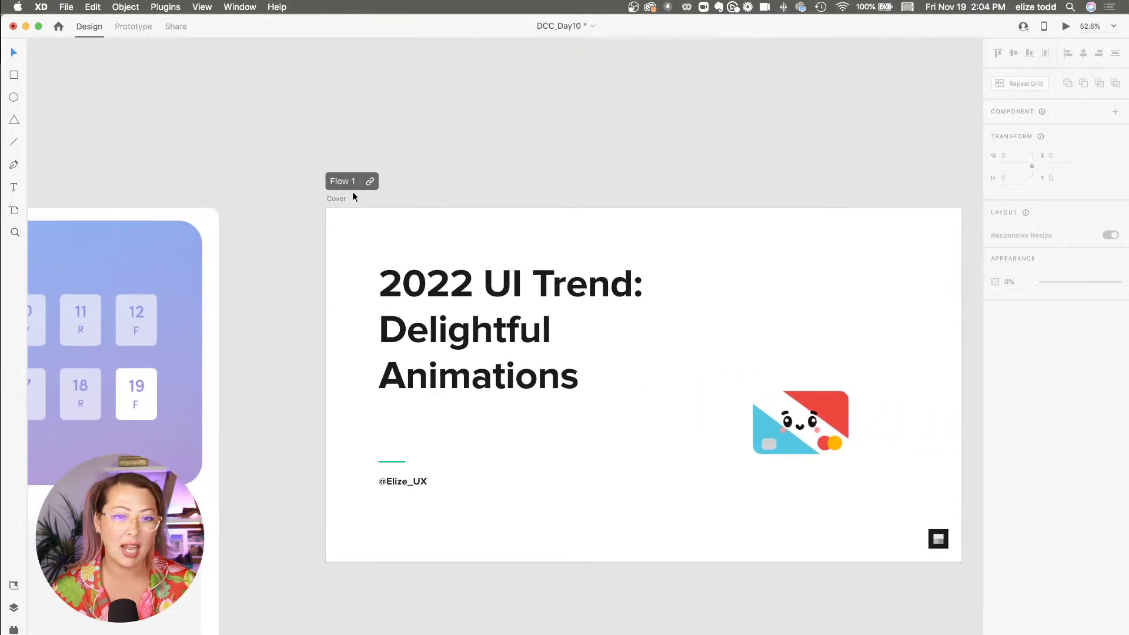
click(338, 199)
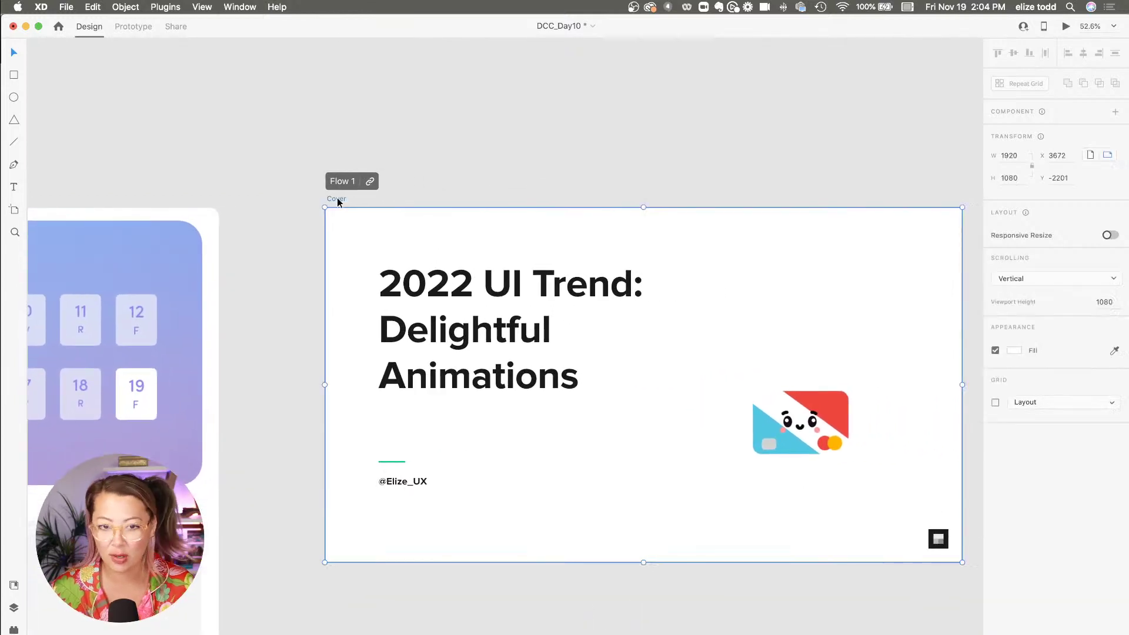
click(1064, 27)
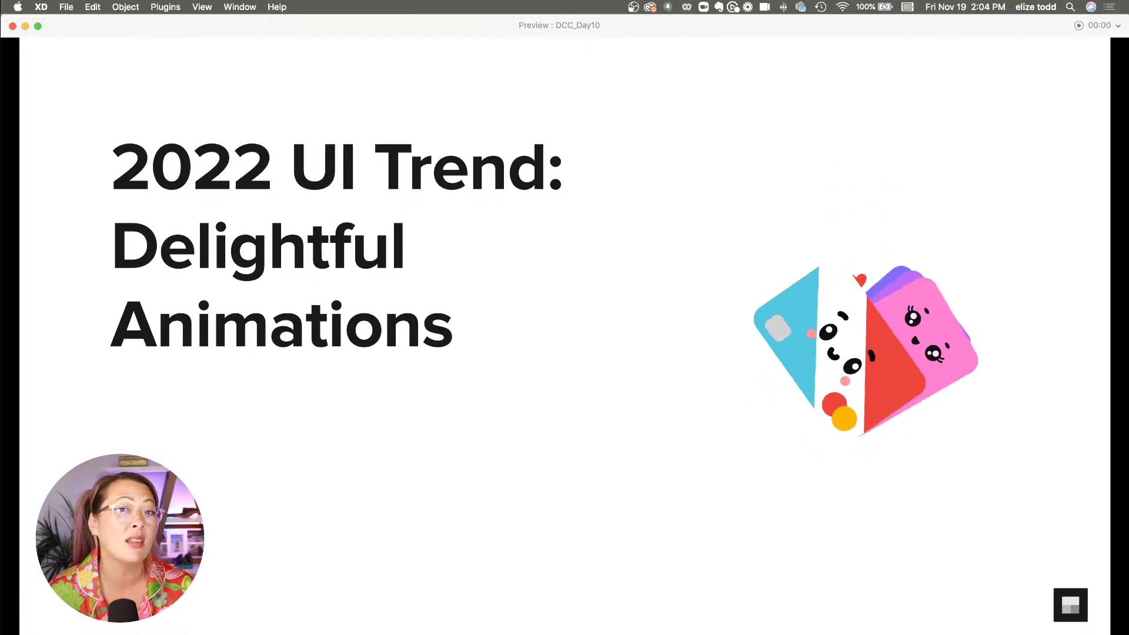
click(678, 560)
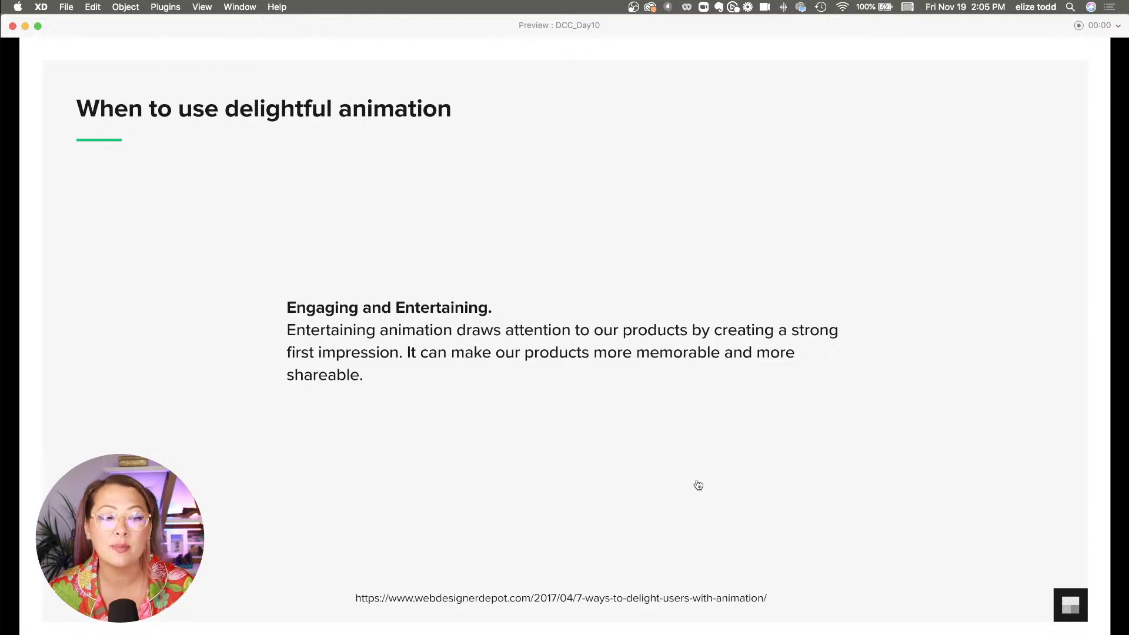
click(773, 461)
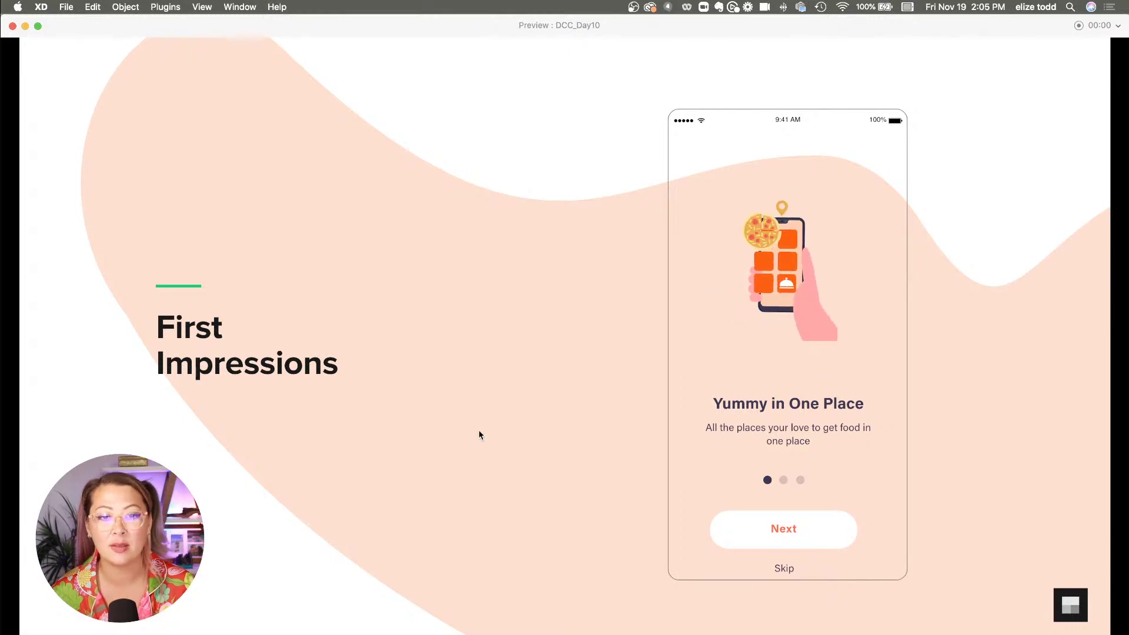
key(Right)
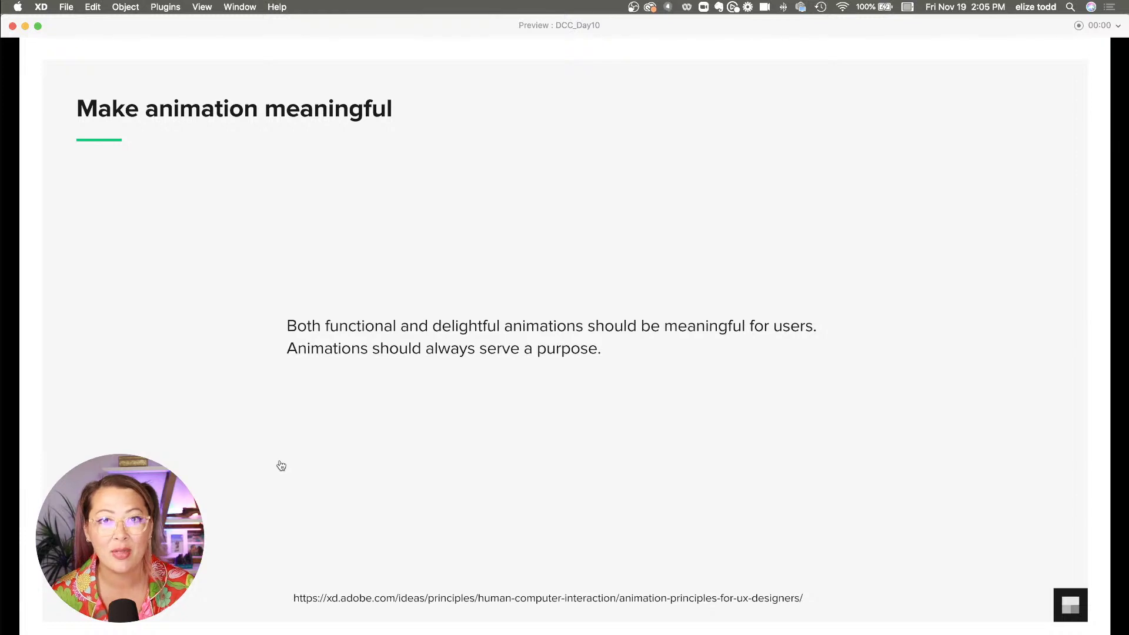
click(656, 452)
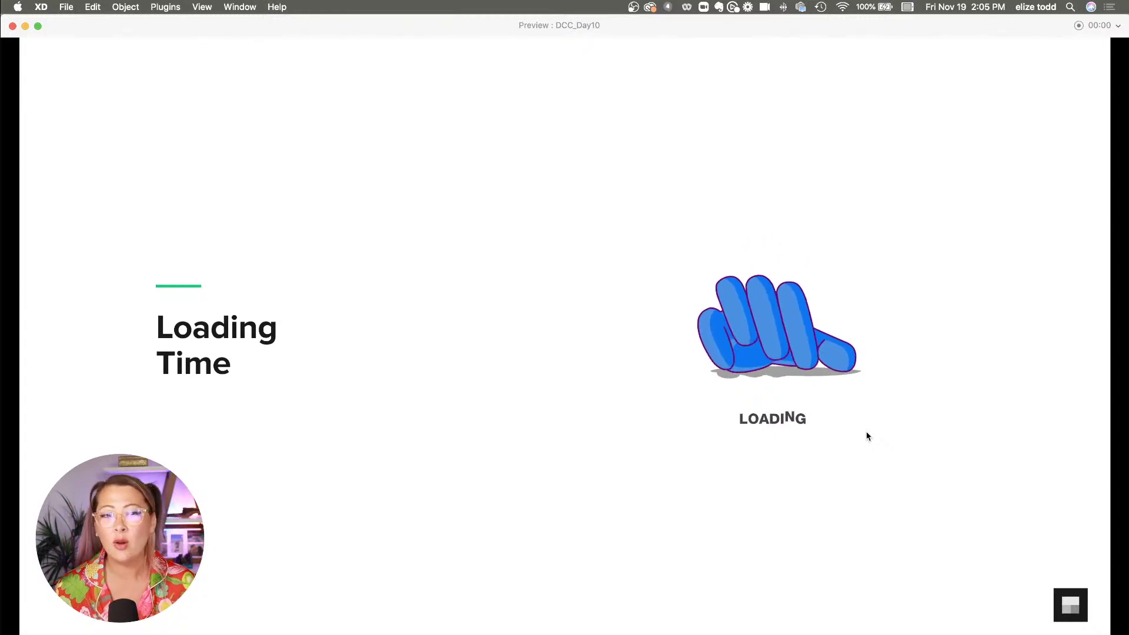
click(13, 26)
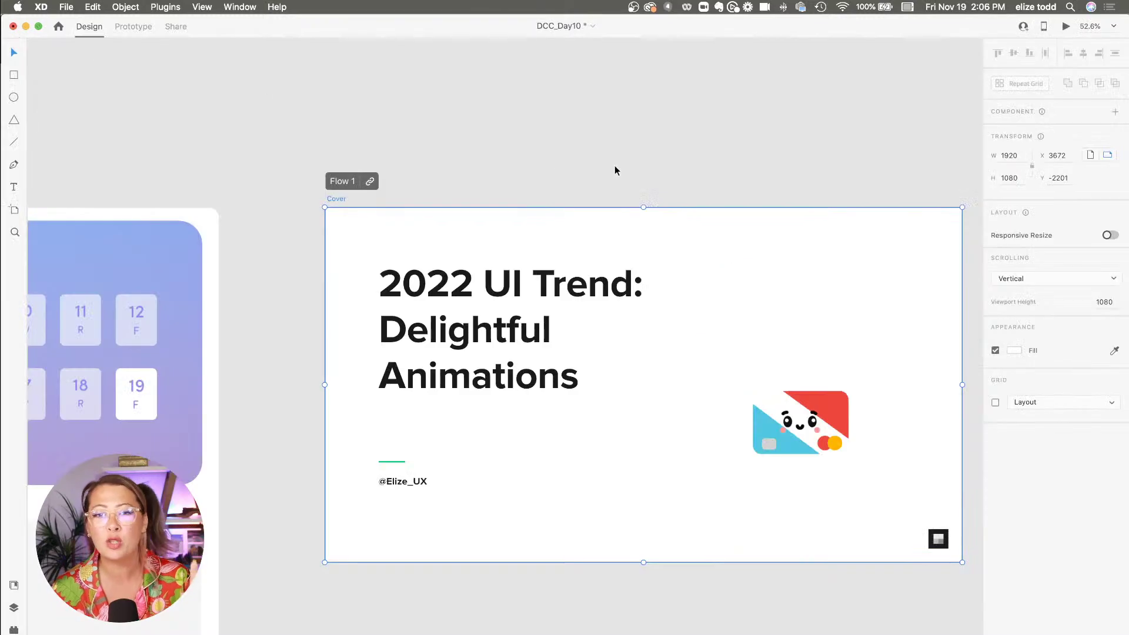
- Open a preview of the Chat artboard below the presentation and place its window beside the Sticker and Sent artboards
click(615, 170)
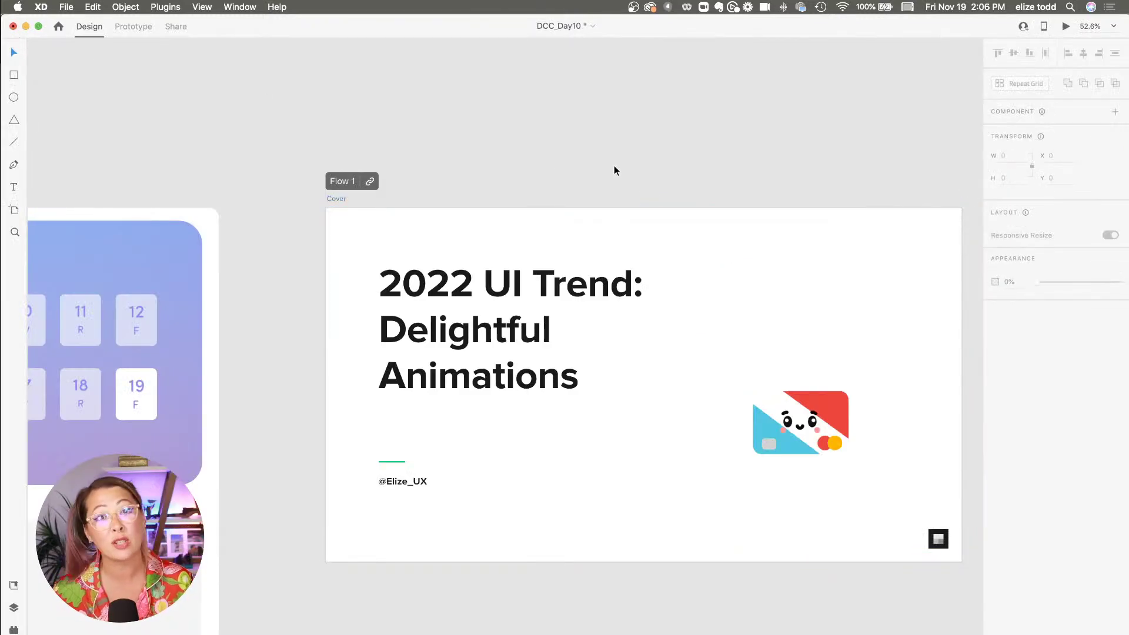
scroll(614, 167, down, 5)
scroll(570, 314, down, 5)
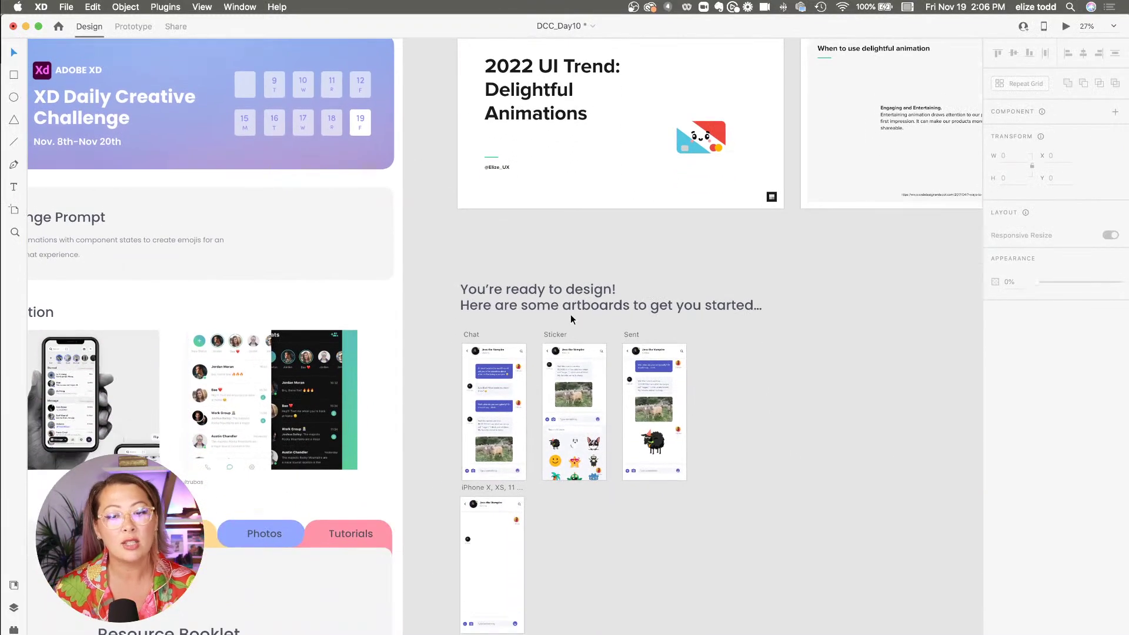
scroll(545, 400, up, 5)
click(359, 264)
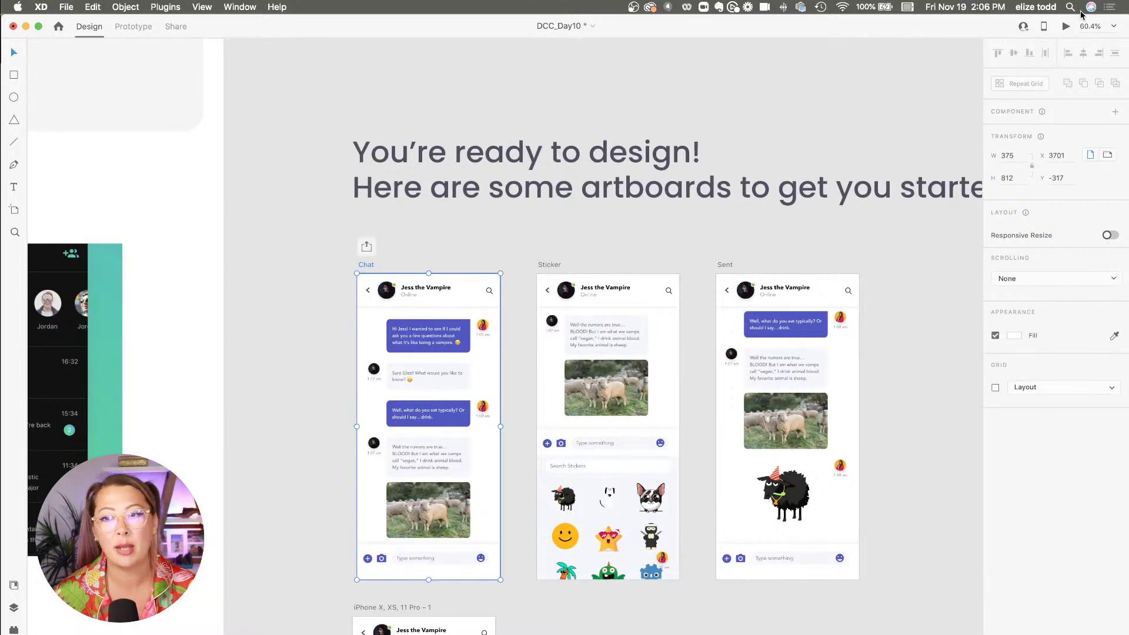
click(1065, 26)
drag(126, 125, 438, 80)
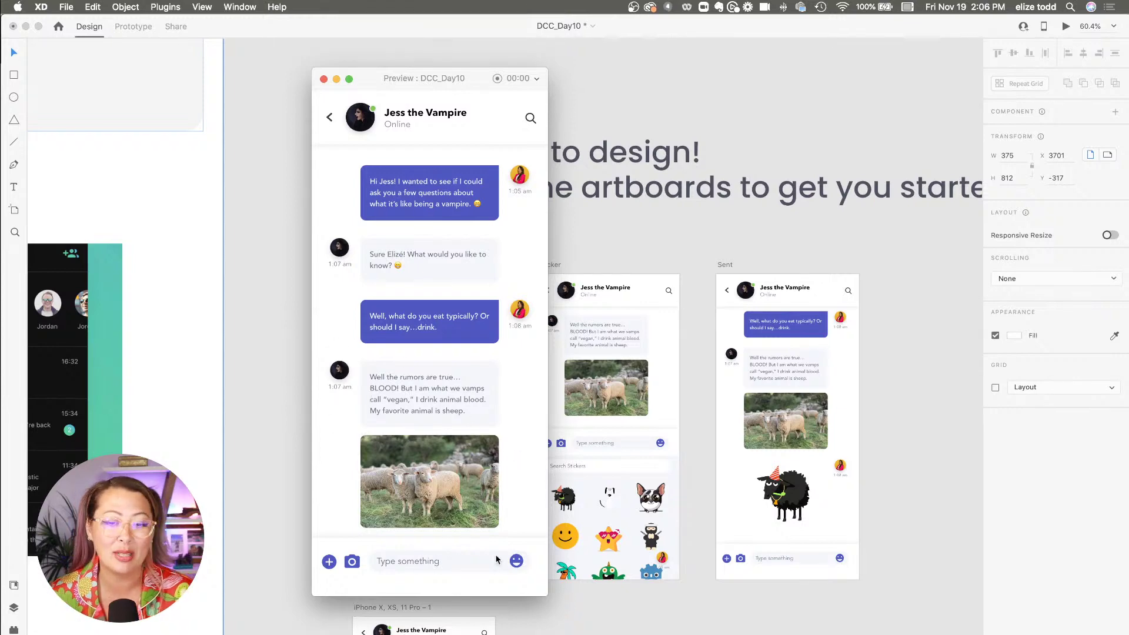
- Test the chat prototype by opening the sticker picker and sending the black sheep sticker, and close the preview
click(515, 562)
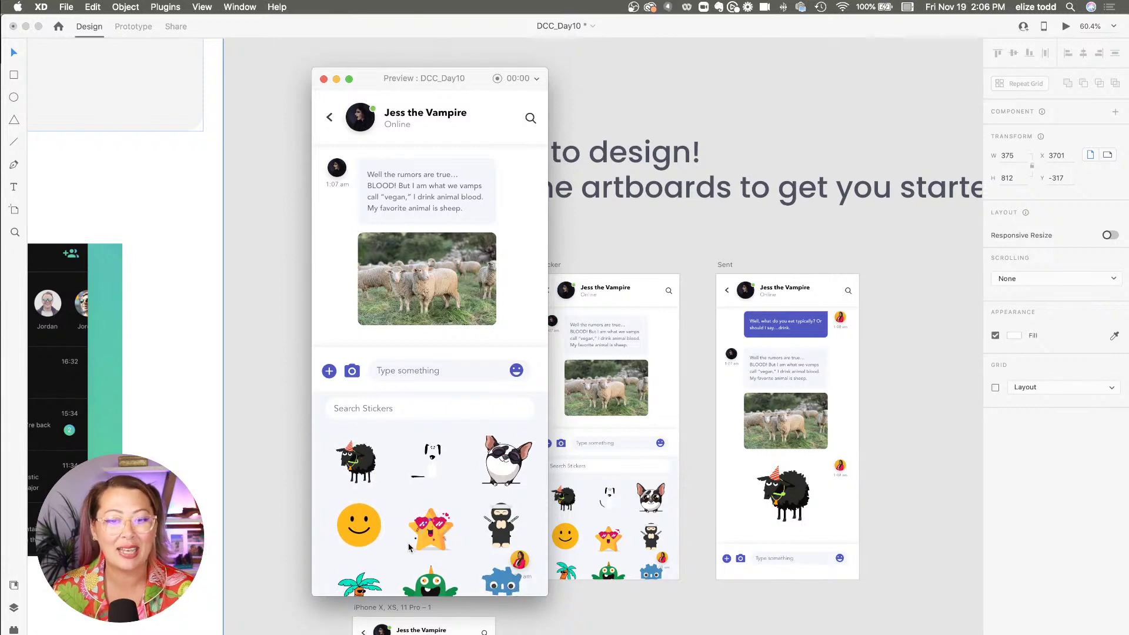
click(363, 466)
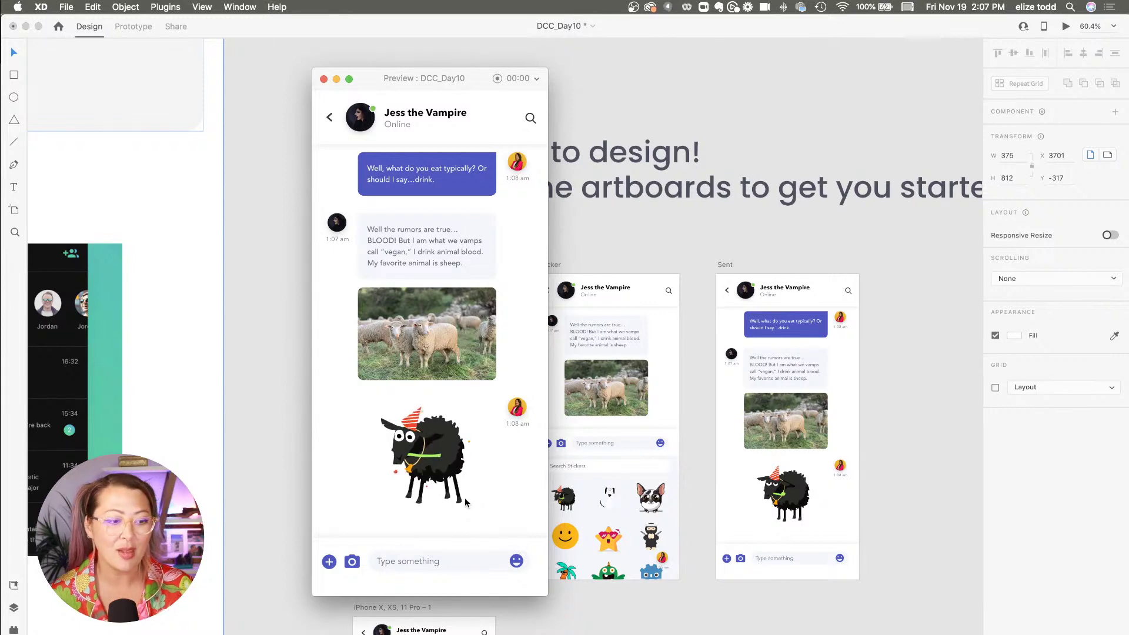
click(323, 78)
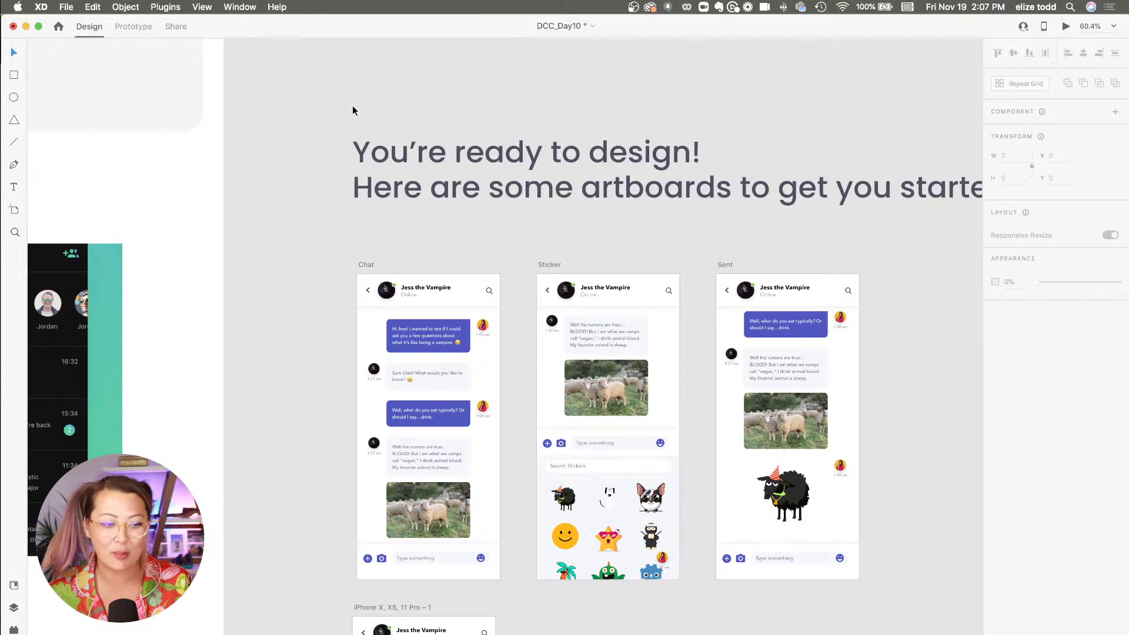
- Select the iPhone X, XS, 11 Pro – 1 artboard below the Chat artboard and inspect its empty message area and avatars
scroll(589, 150, down, 2)
scroll(589, 149, down, 3)
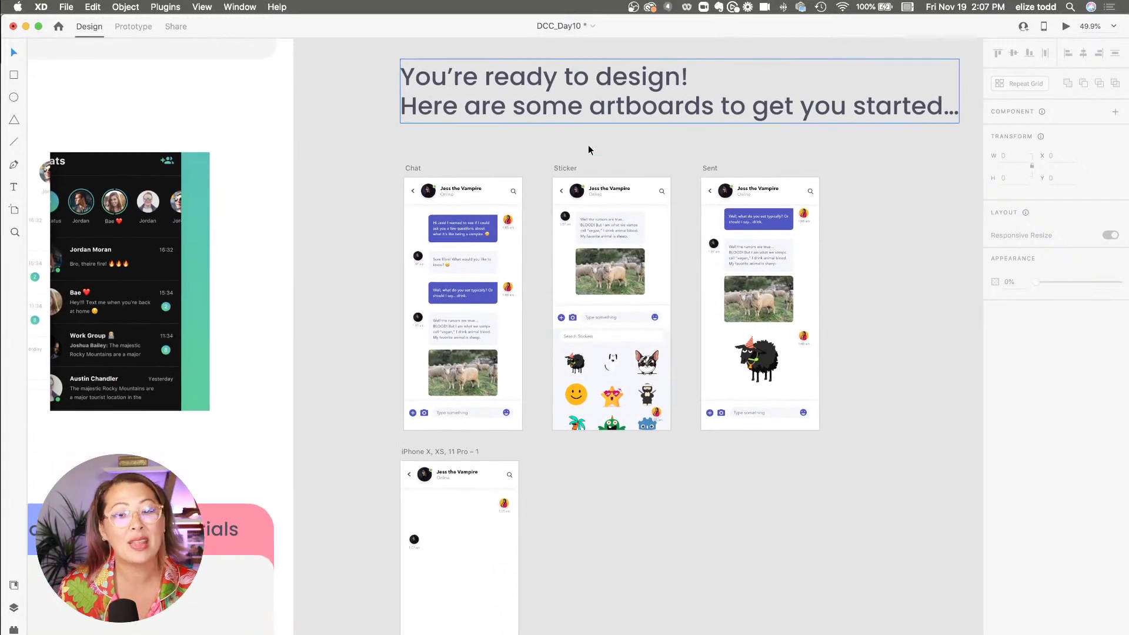
scroll(589, 149, down, 5)
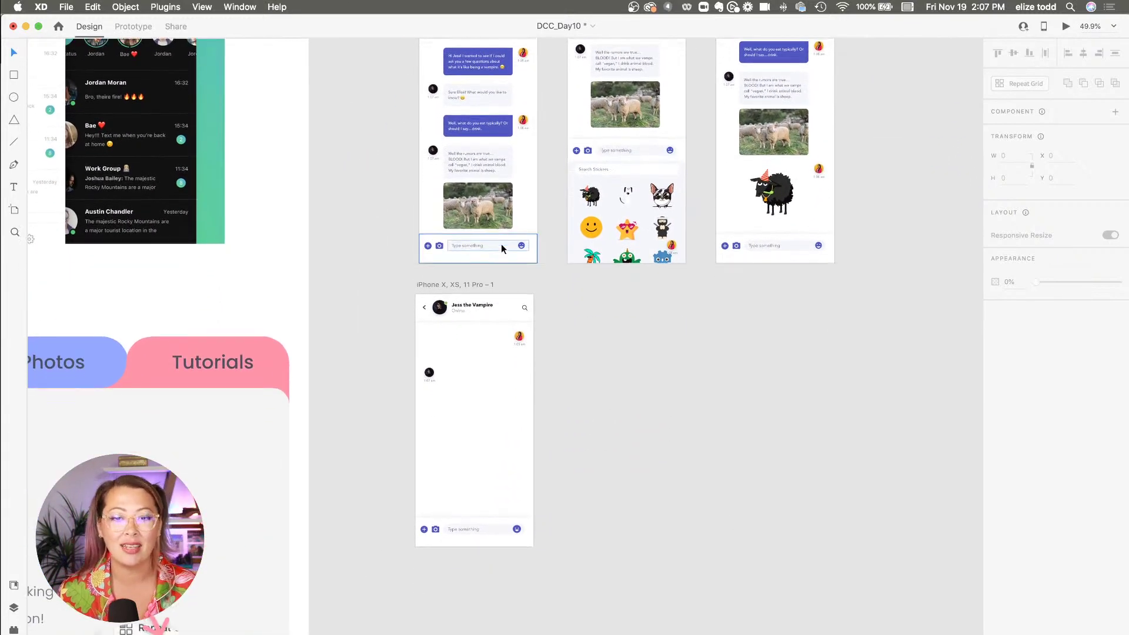
scroll(501, 243, up, 5)
click(383, 247)
scroll(381, 248, down, 3)
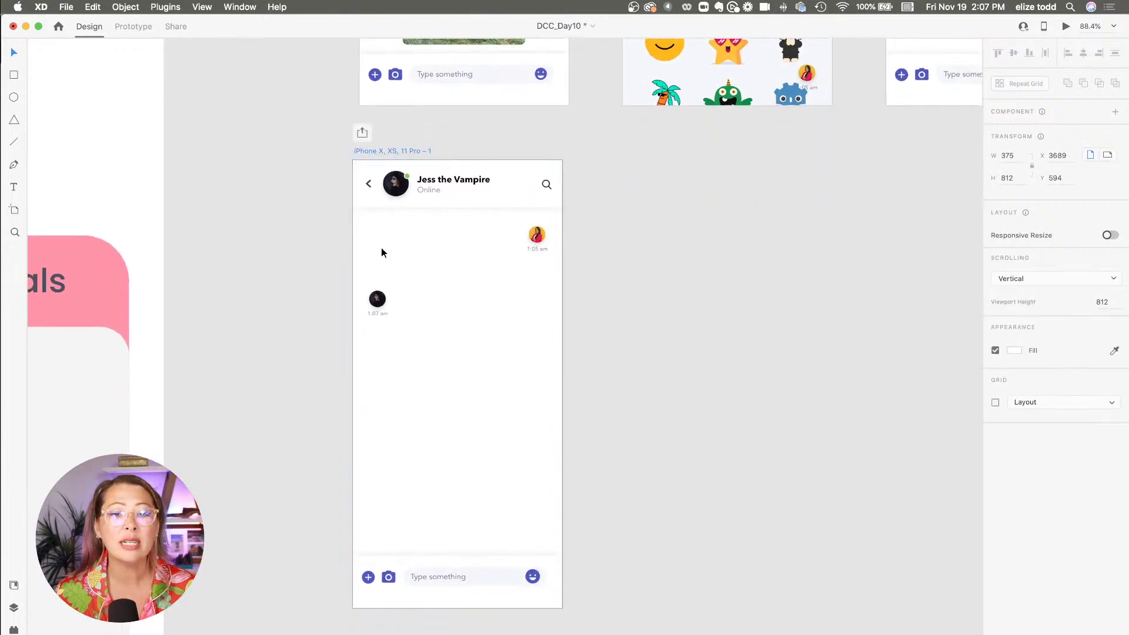
scroll(381, 248, up, 2)
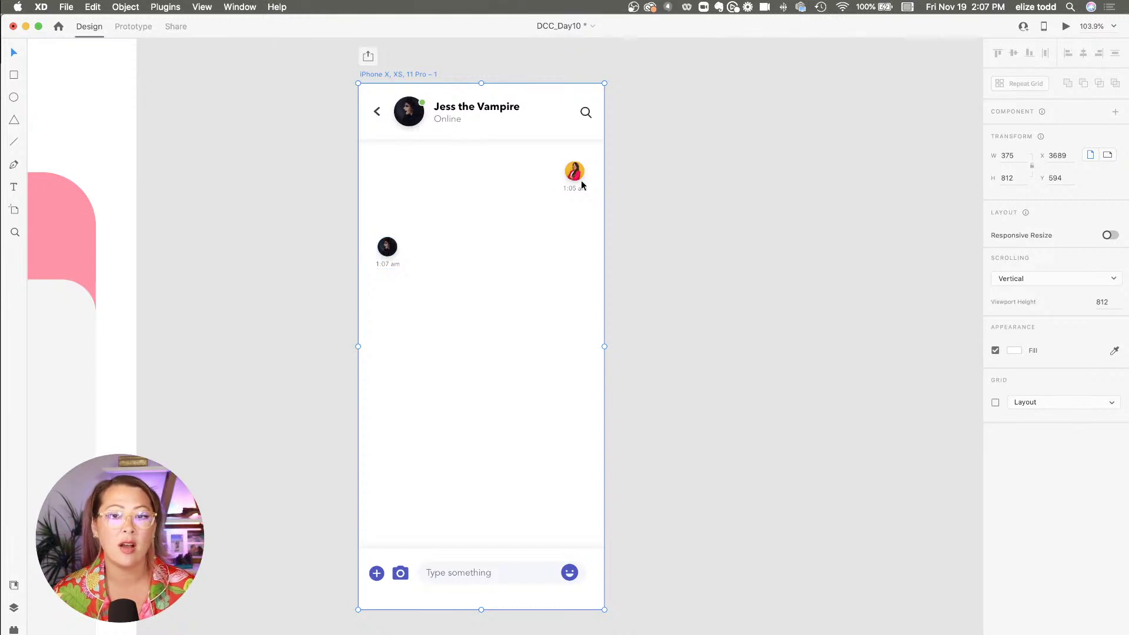
scroll(566, 166, up, 5)
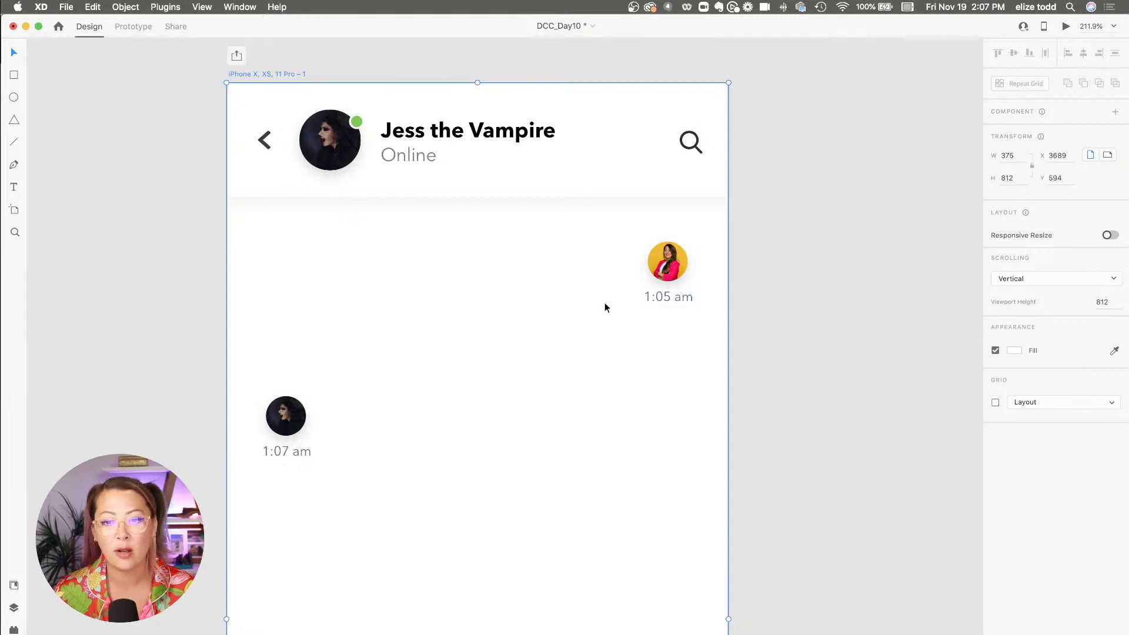
- Examine the message bubbles on the Chat artboard and compare them with the empty message area of the starter artboard below
scroll(605, 303, down, 5)
scroll(603, 259, up, 10)
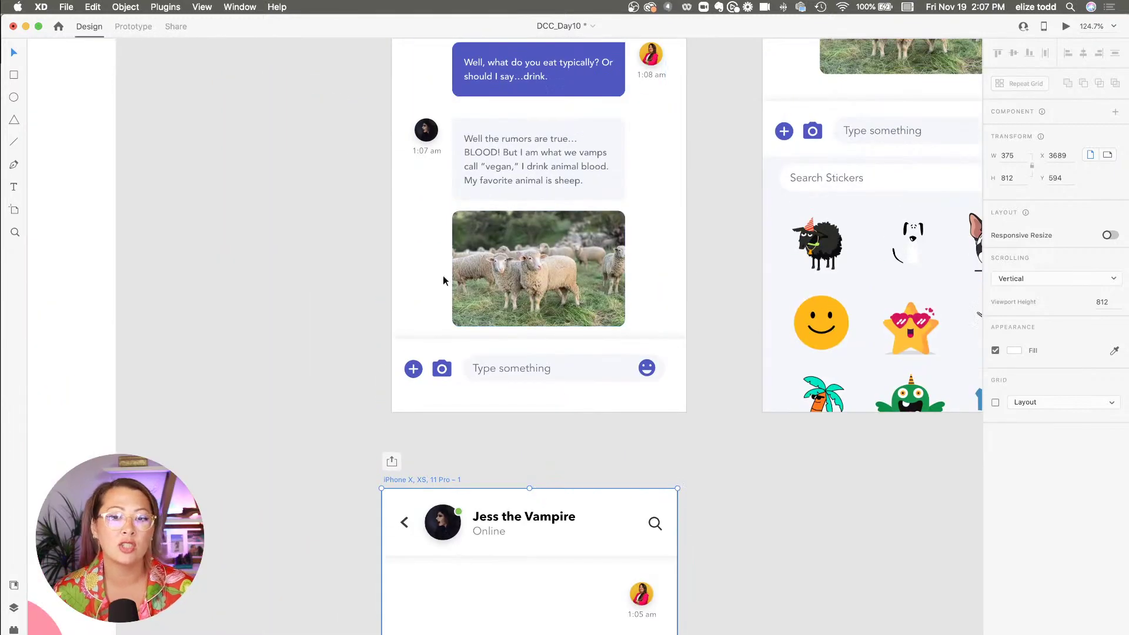
scroll(442, 280, up, 5)
scroll(468, 171, up, 5)
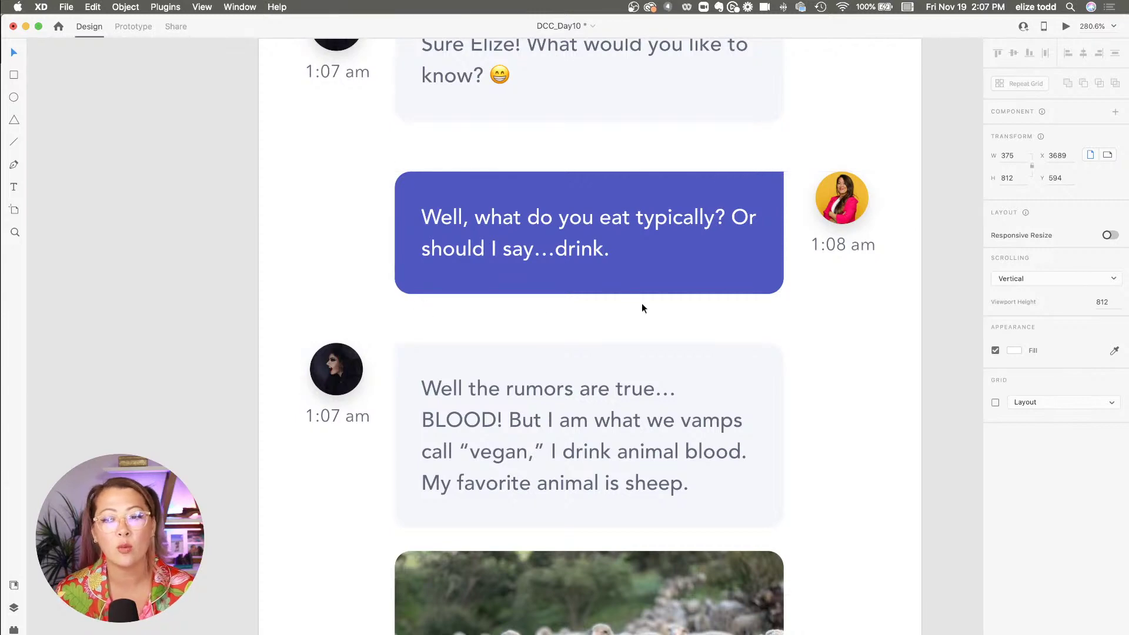
scroll(764, 302, down, 5)
scroll(764, 302, down, 10)
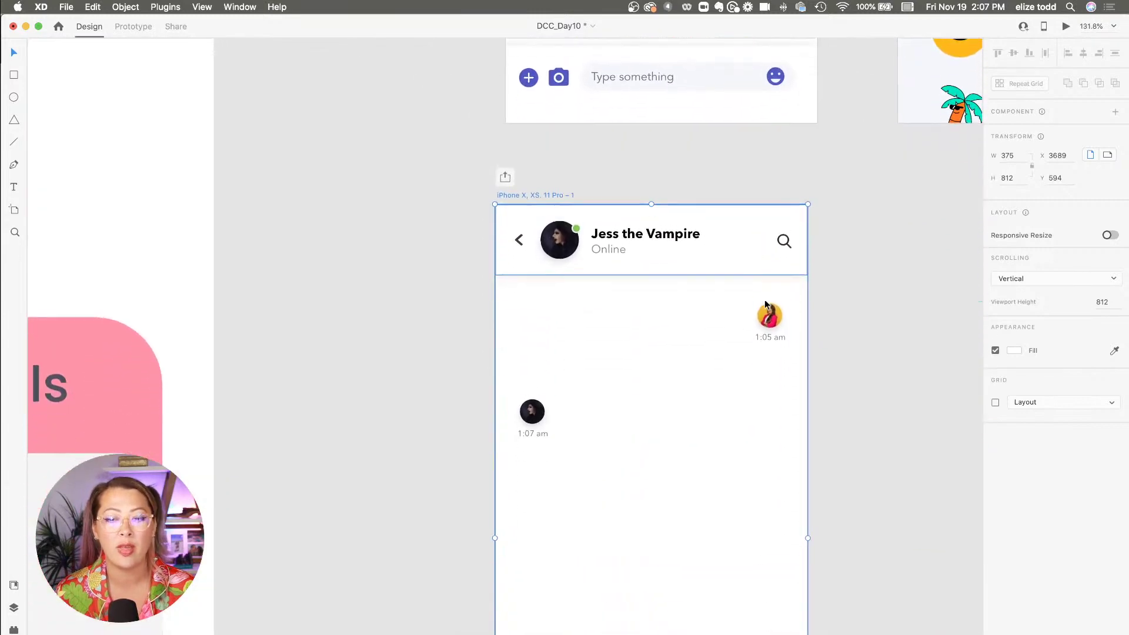
scroll(567, 325, up, 5)
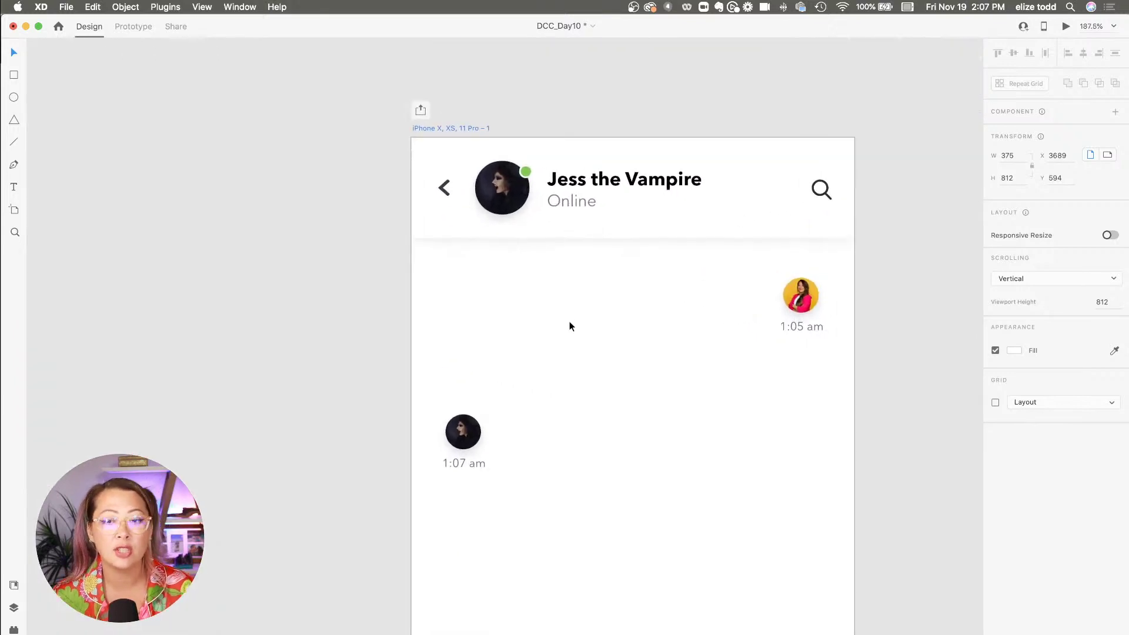
scroll(569, 321, right, 2)
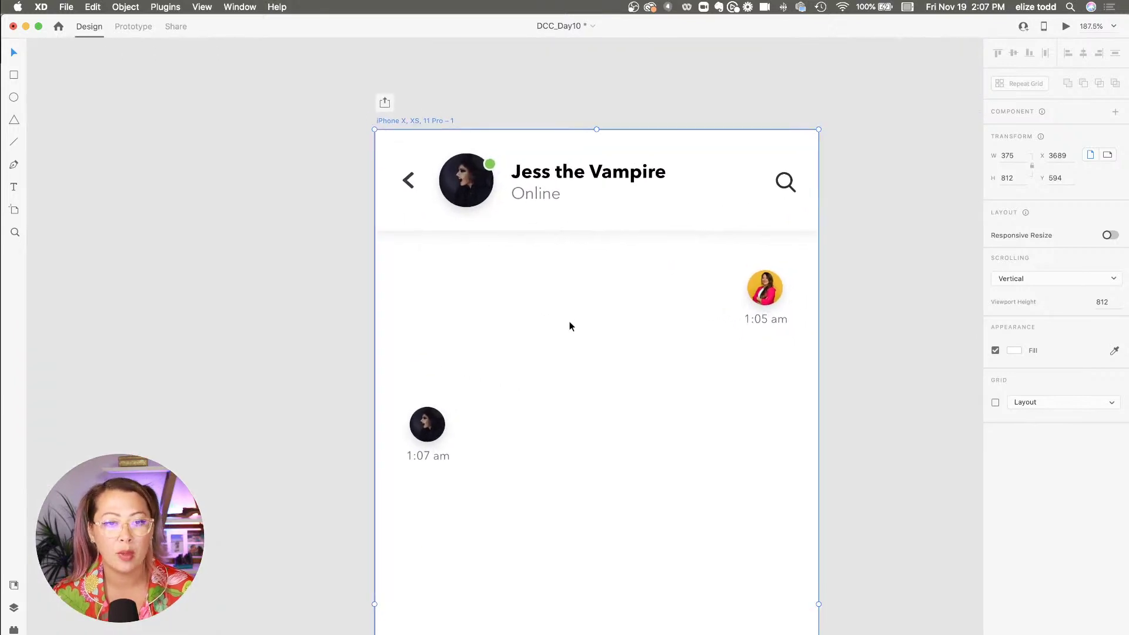
- Draw a message bubble rectangle about 224 by 108 beside the 1:05 am avatar and fill it with the document's saved blue color
click(14, 76)
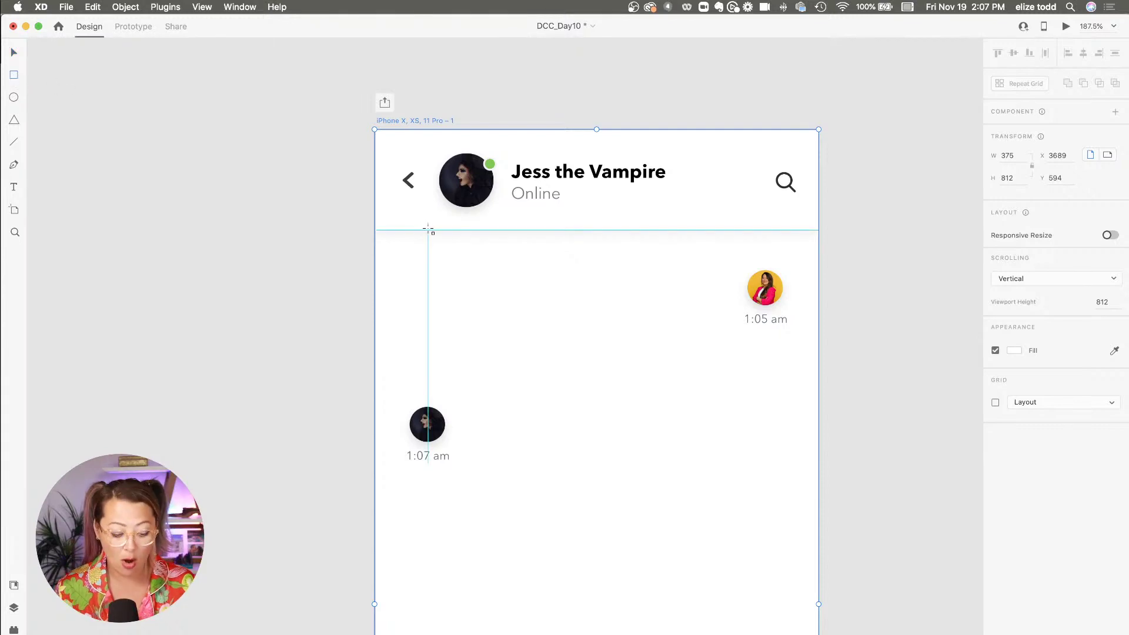
drag(457, 267, 721, 391)
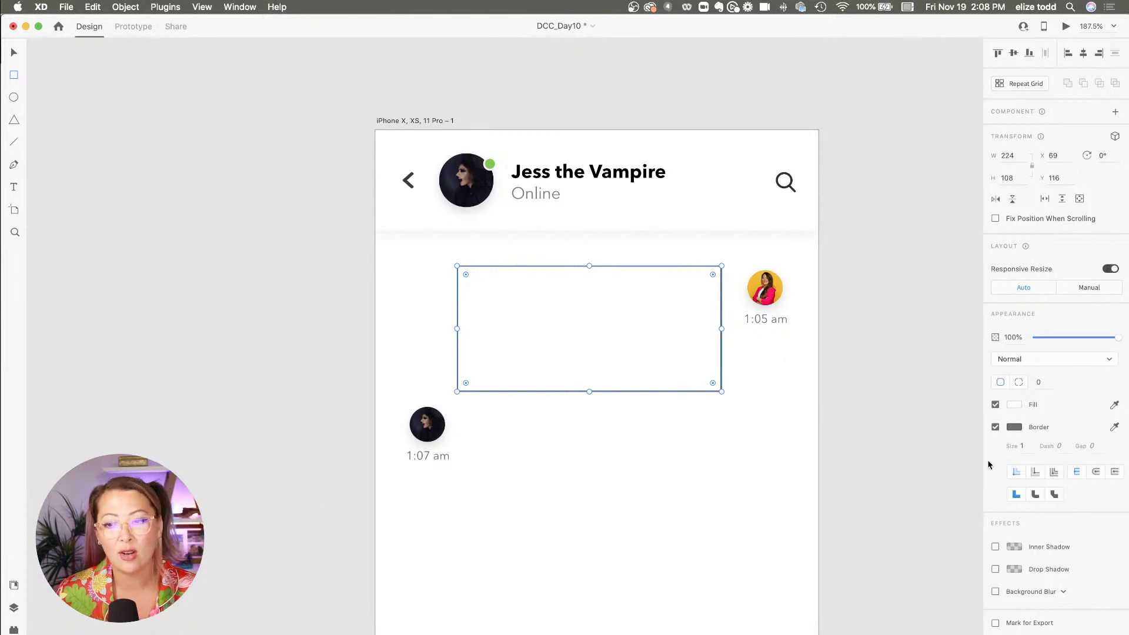
click(14, 585)
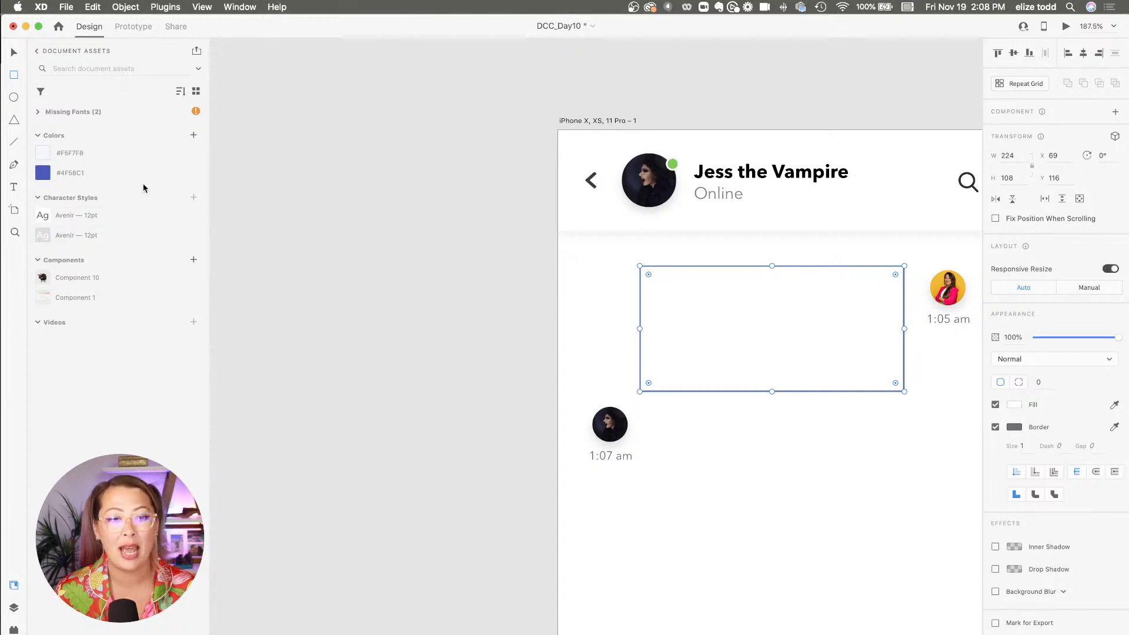
click(95, 176)
scroll(478, 303, right, 5)
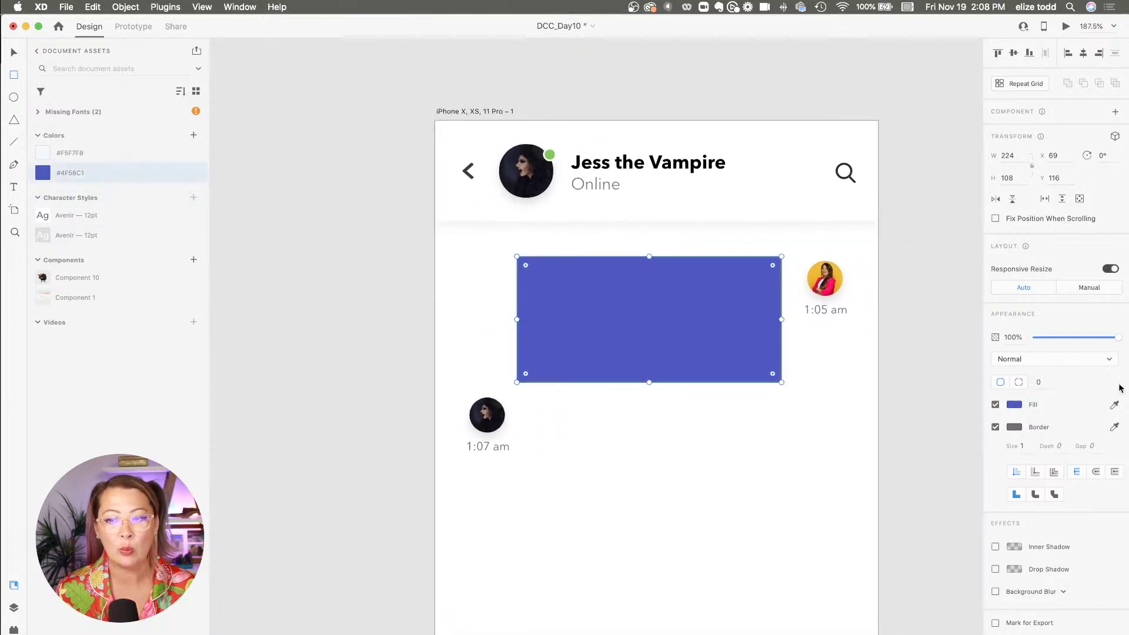
- Remove the blue rectangle's border and round its corners to a radius of 10
click(1014, 406)
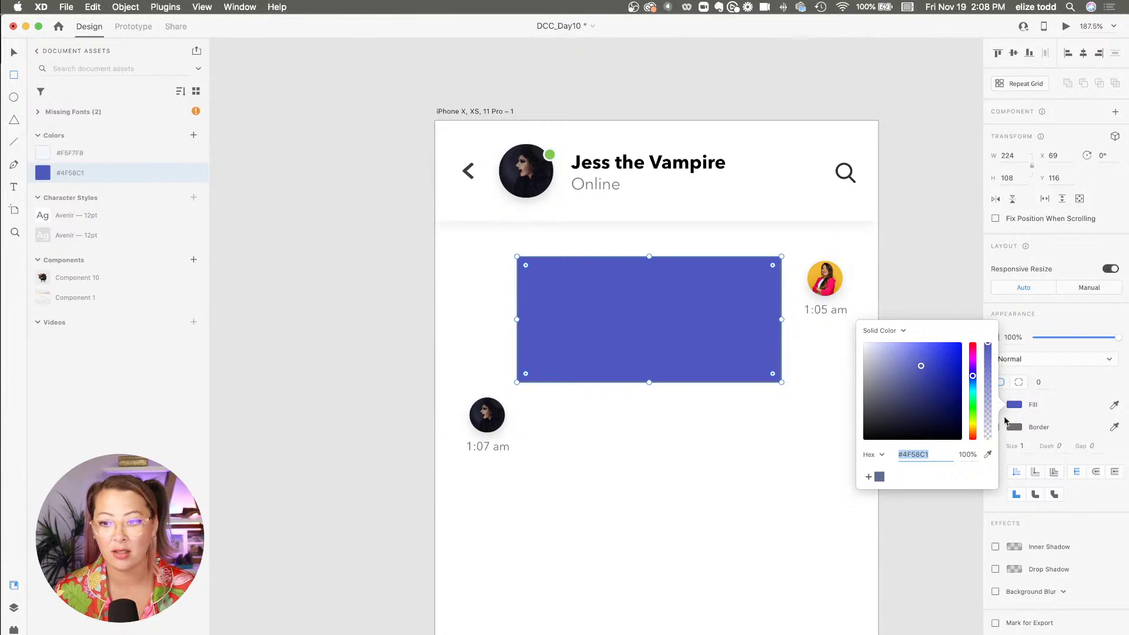
key(Escape)
key(Escape)
scroll(702, 261, up, 3)
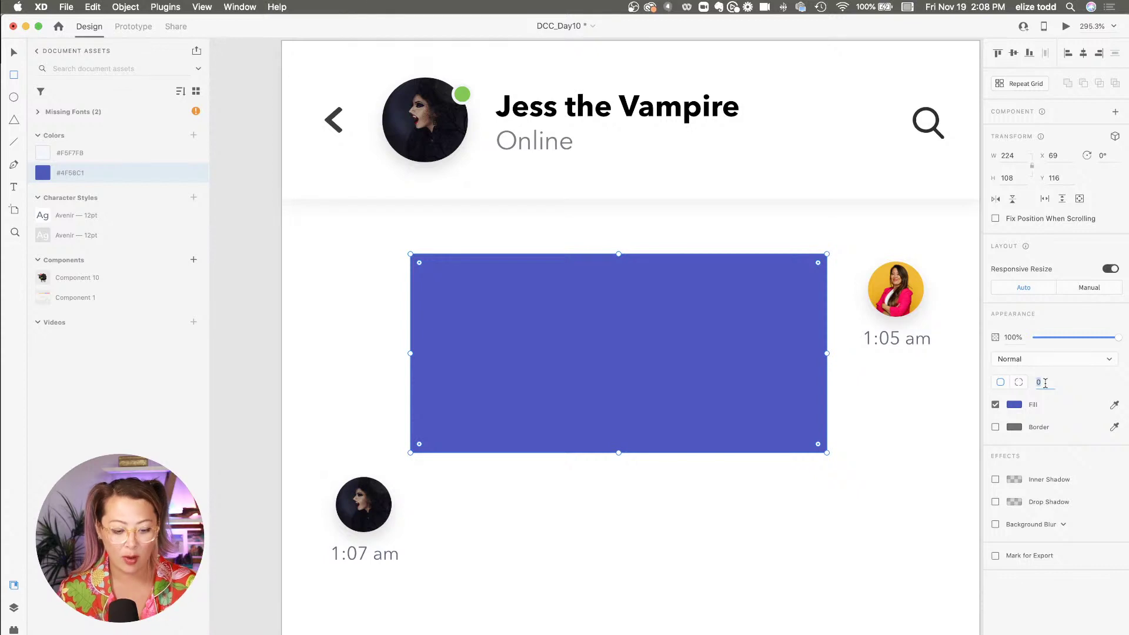
text(10)
key(Return)
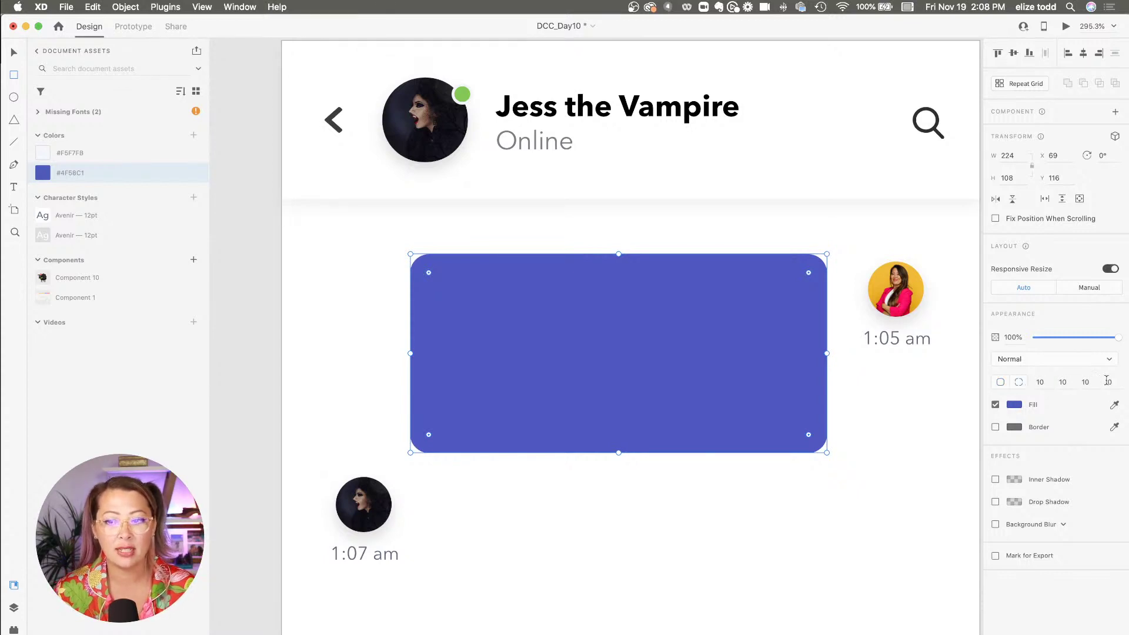
- Set the bubble's upper-right corner radius to 0 and nudge the 1:05 am avatar group up to Y 118
click(1042, 381)
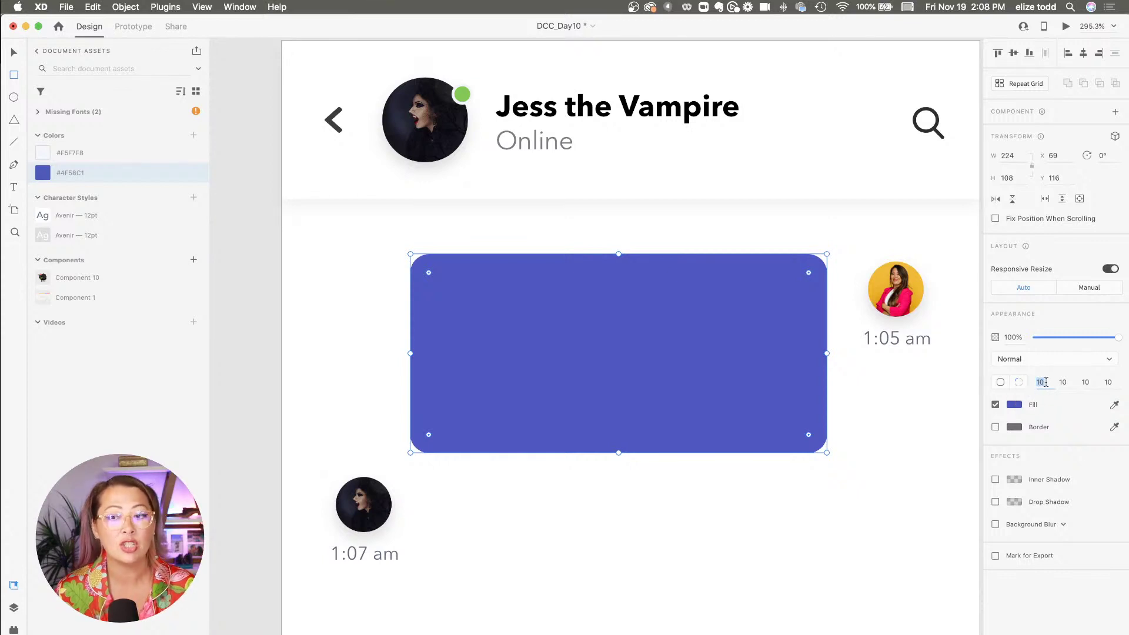
click(1064, 383)
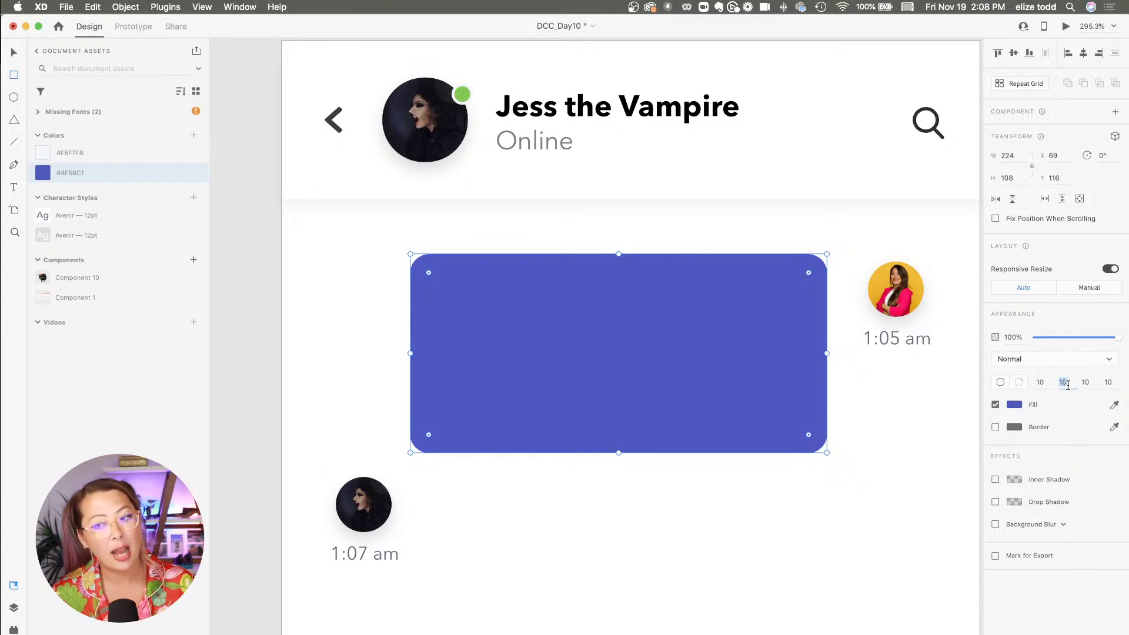
text(0)
key(Return)
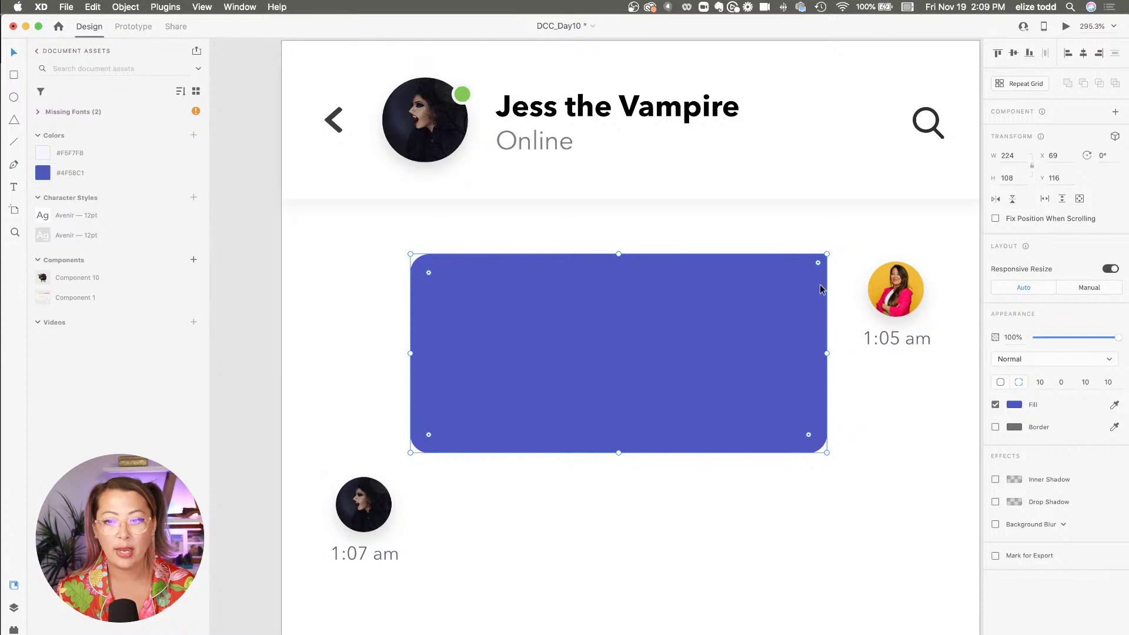
drag(888, 301, 889, 298)
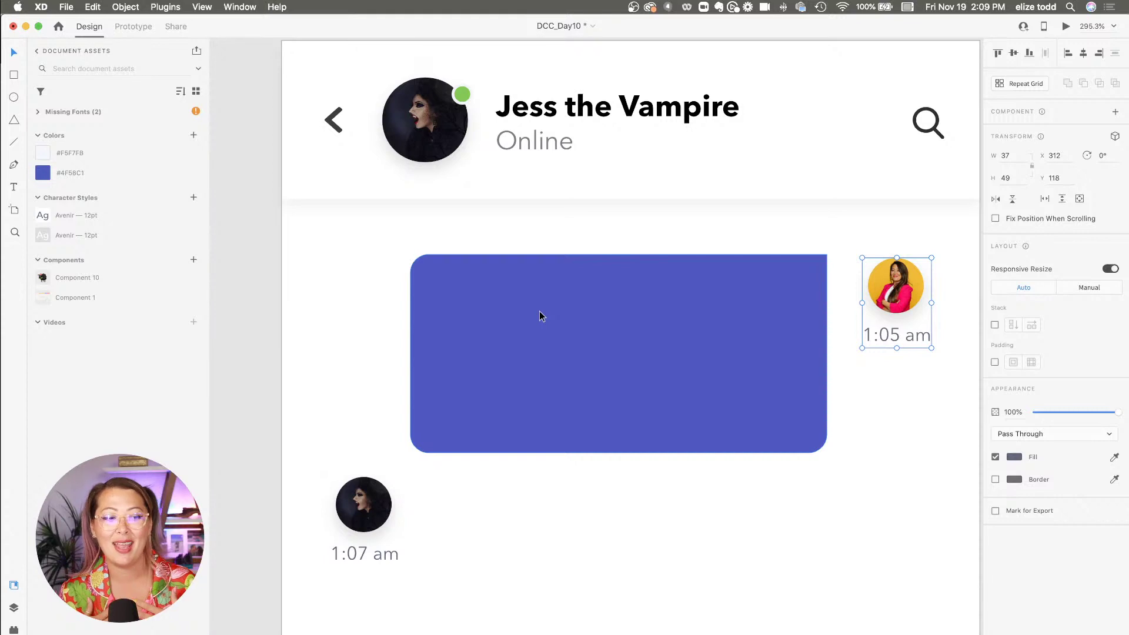
- Add an area text box about 194 wide inside the blue bubble, near its upper edge
scroll(541, 315, down, 5)
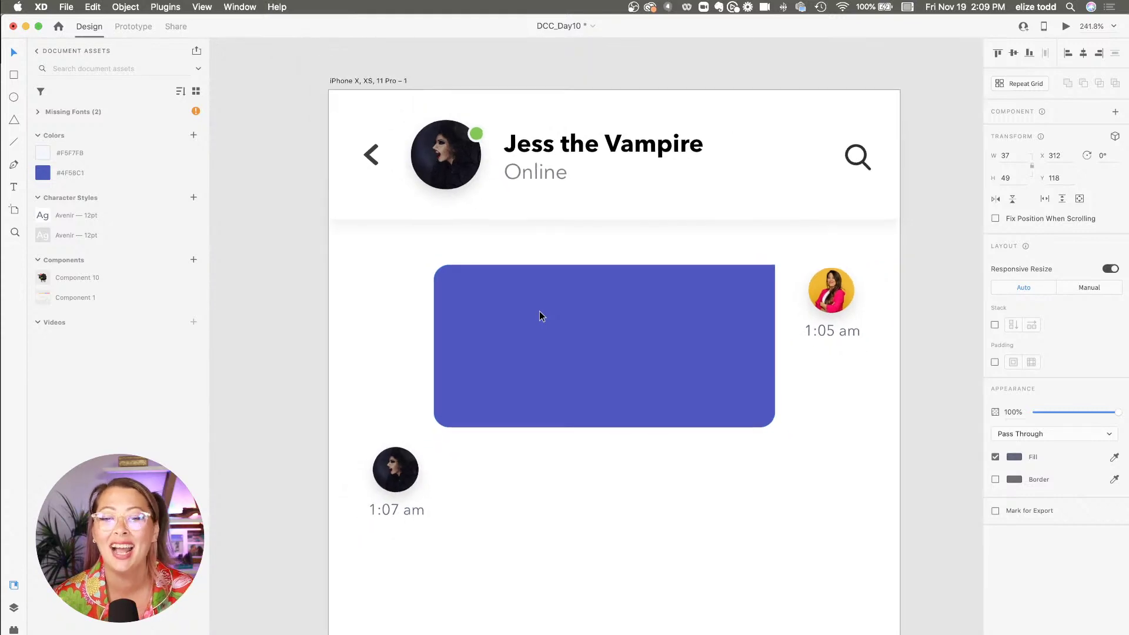
scroll(541, 316, down, 2)
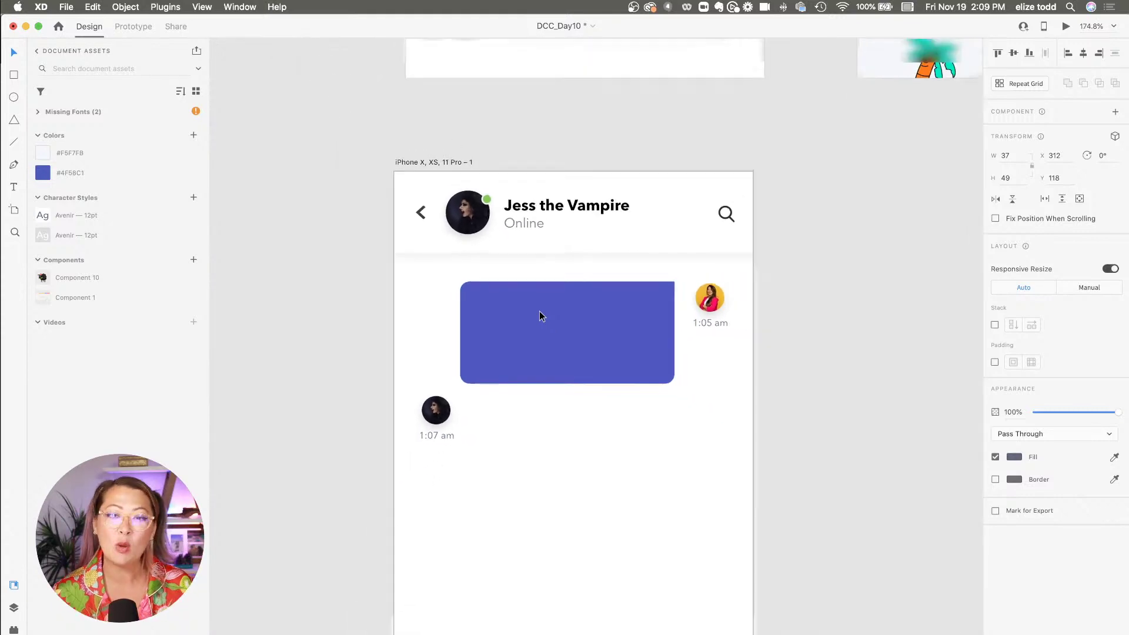
scroll(541, 315, up, 5)
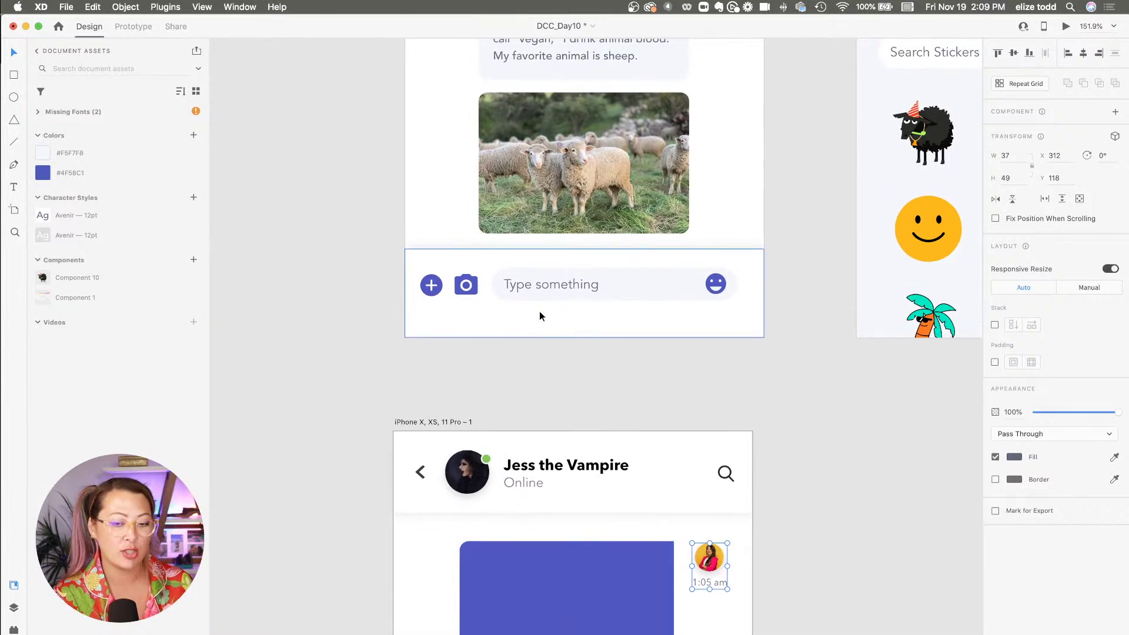
scroll(539, 311, down, 5)
scroll(523, 461, up, 3)
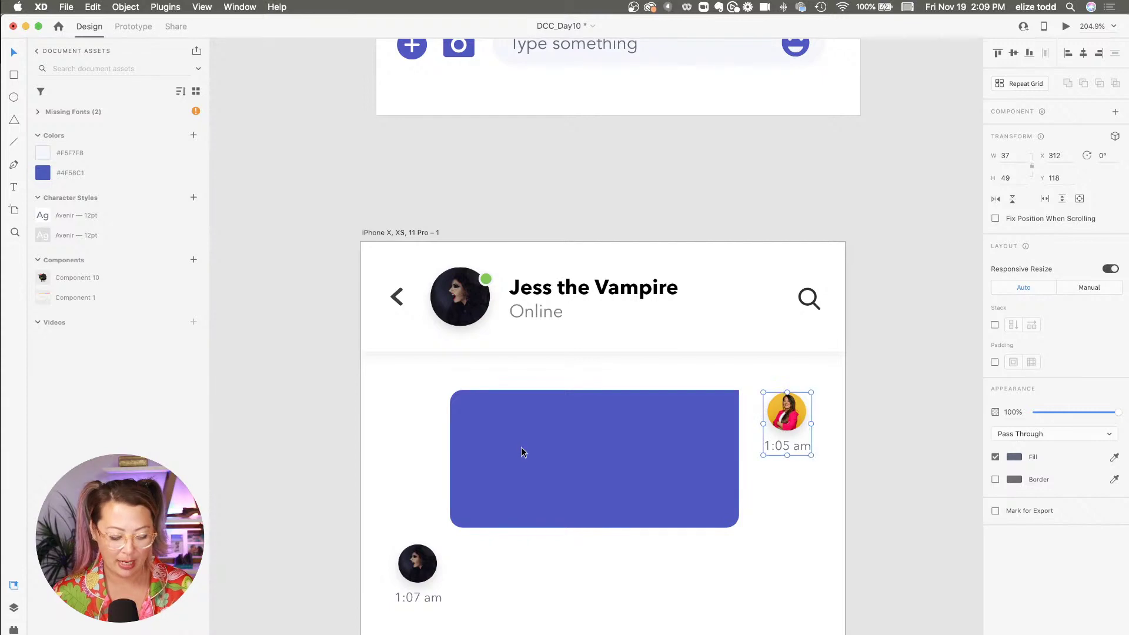
scroll(520, 379, down, 2)
key(t)
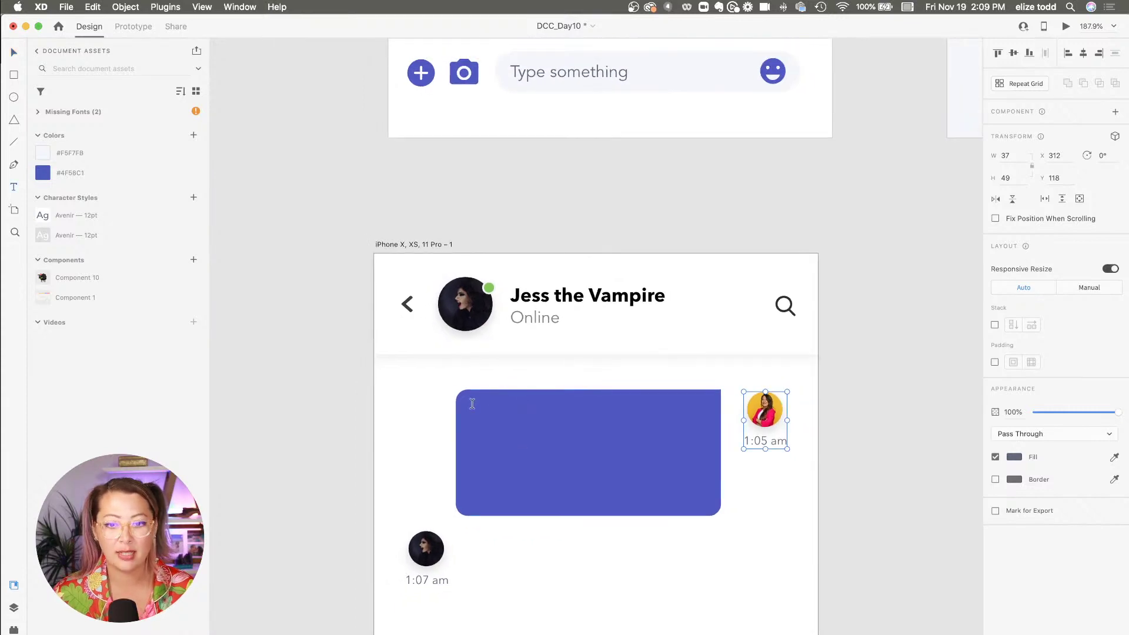
drag(473, 407, 703, 485)
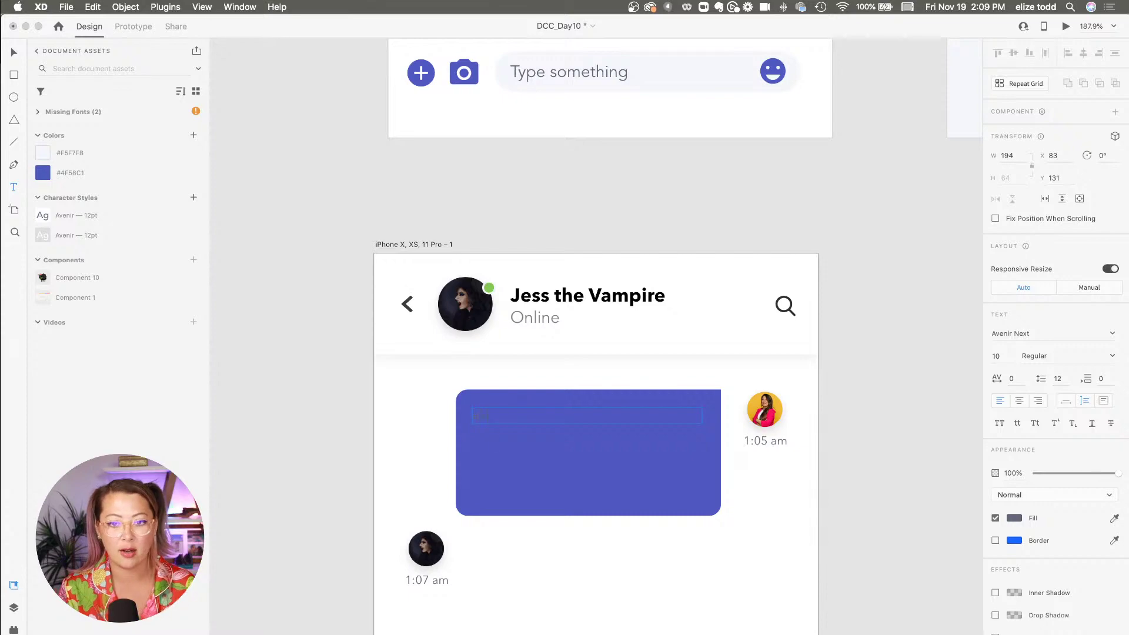
key(Escape)
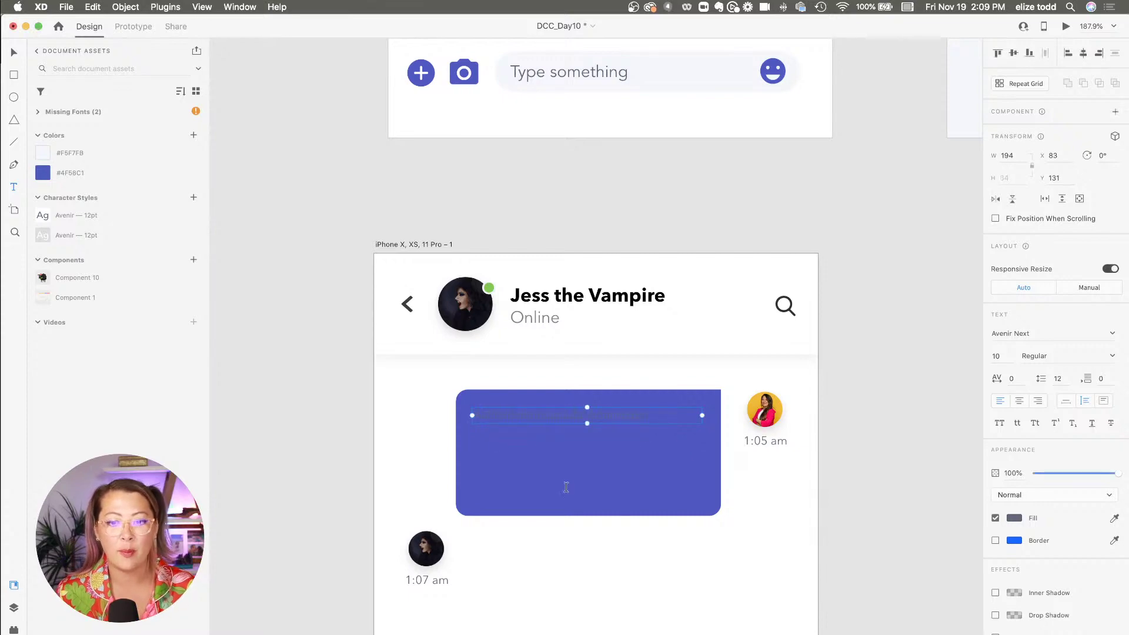
- Copy the first message's text from the Chat artboard and paste it into the new bubble's text box
scroll(554, 290, up, 15)
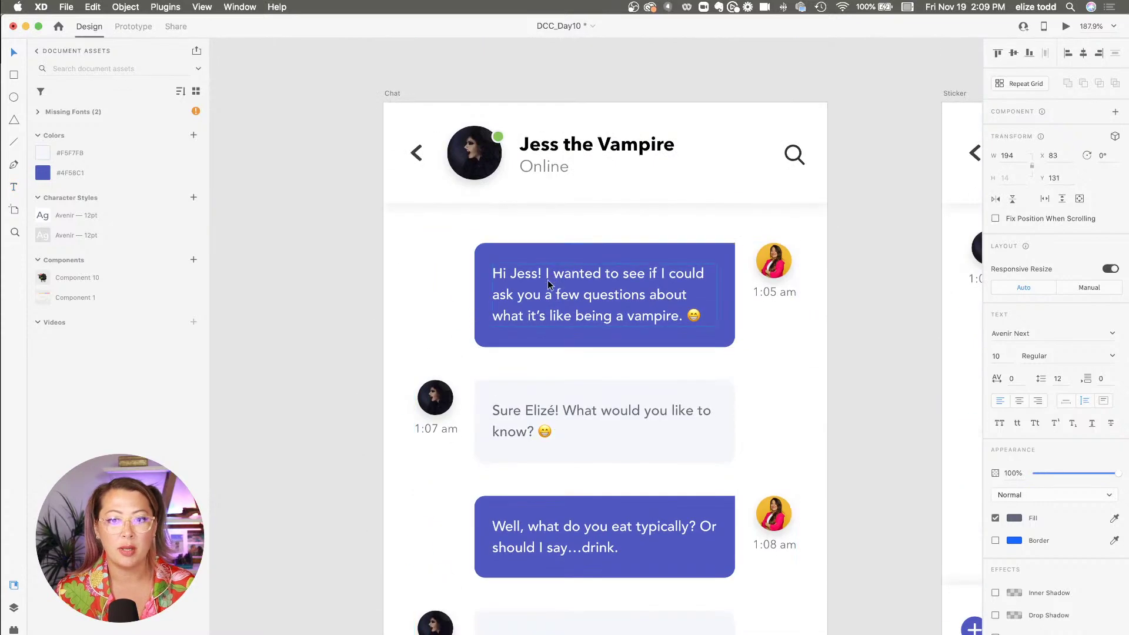
double_click(553, 285)
key(cmd+a)
click(594, 316)
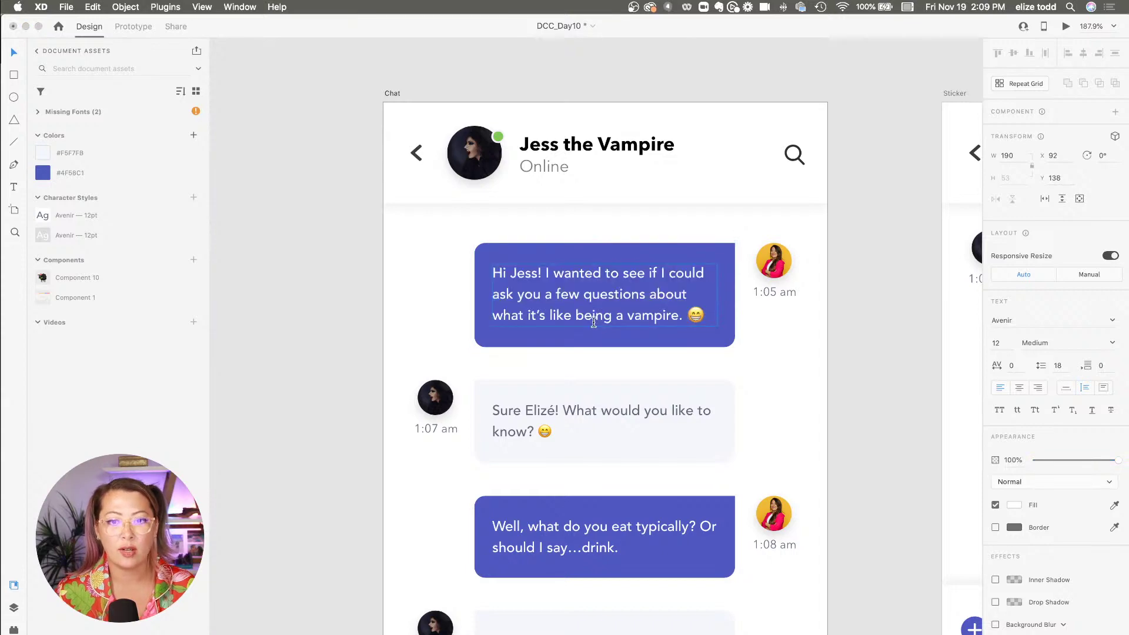
key(Escape)
scroll(584, 470, down, 15)
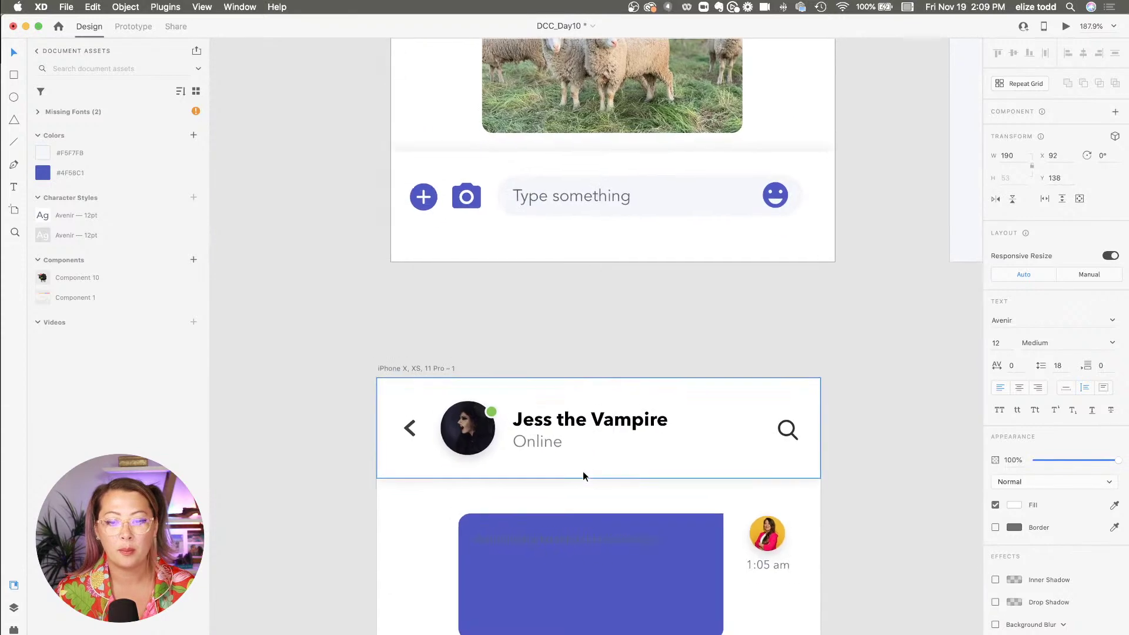
click(552, 556)
double_click(545, 535)
key(Escape)
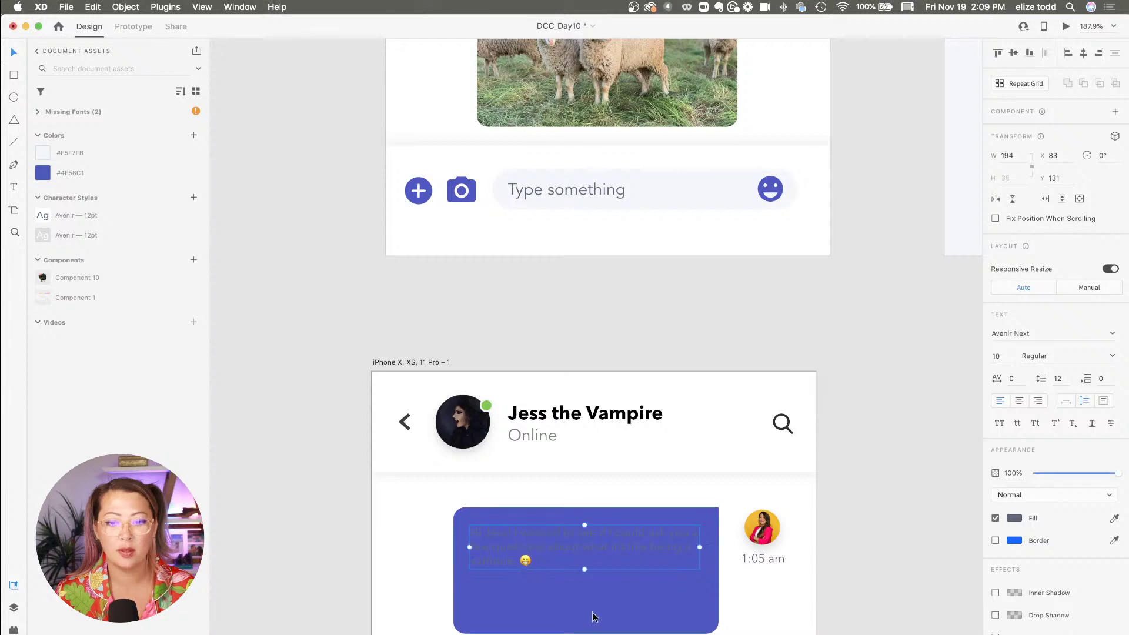
- Apply the white Avenir 12pt character style to the message text and shorten the bubble to about 82 high
click(94, 237)
scroll(584, 519, down, 3)
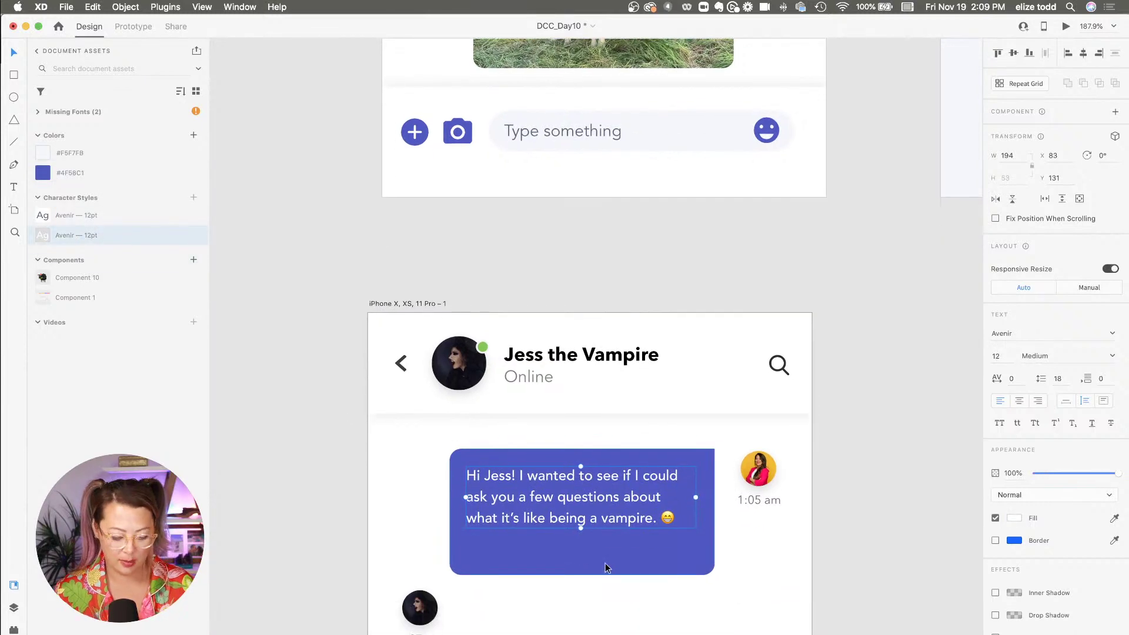
click(606, 568)
drag(582, 574, 581, 544)
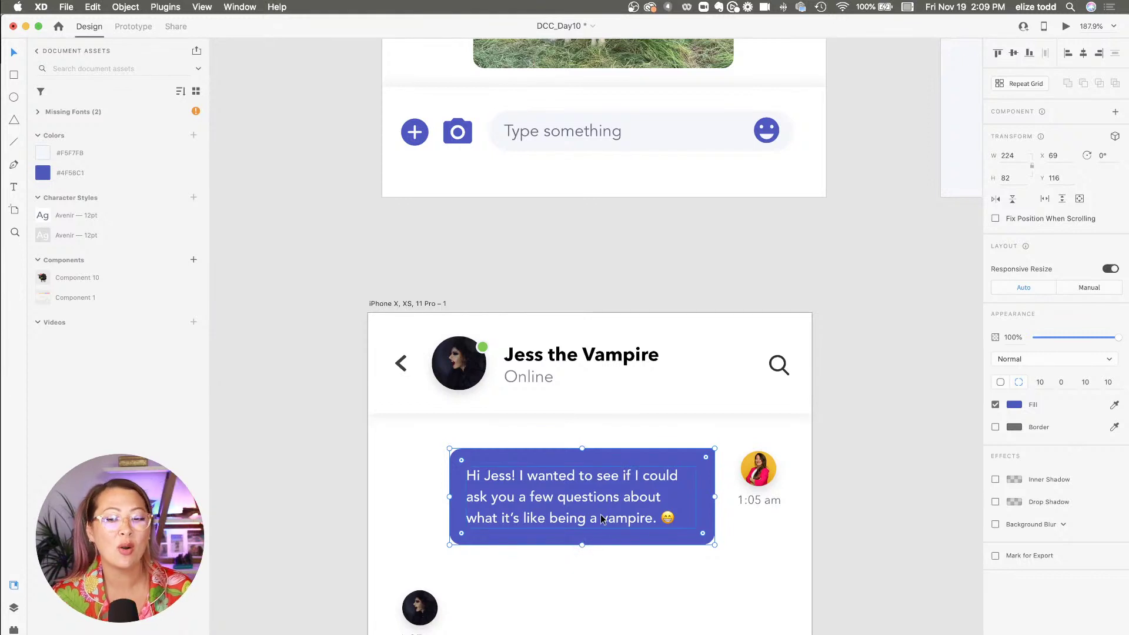
- Group the message text with its blue bubble and turn on padding for the group
scroll(601, 518, down, 5)
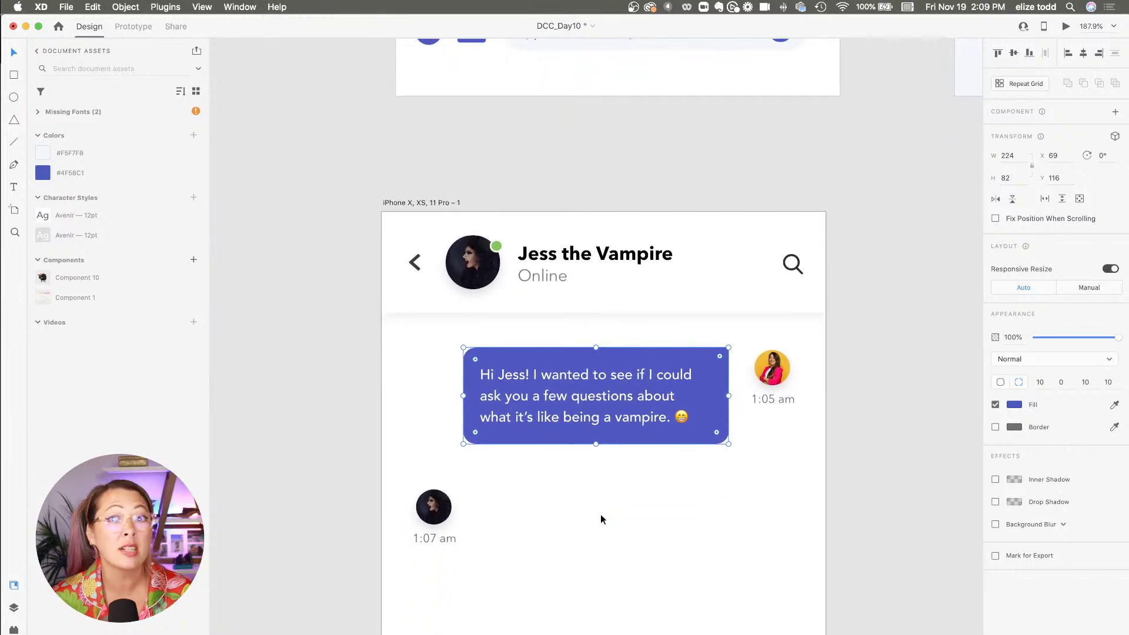
scroll(526, 421, up, 2)
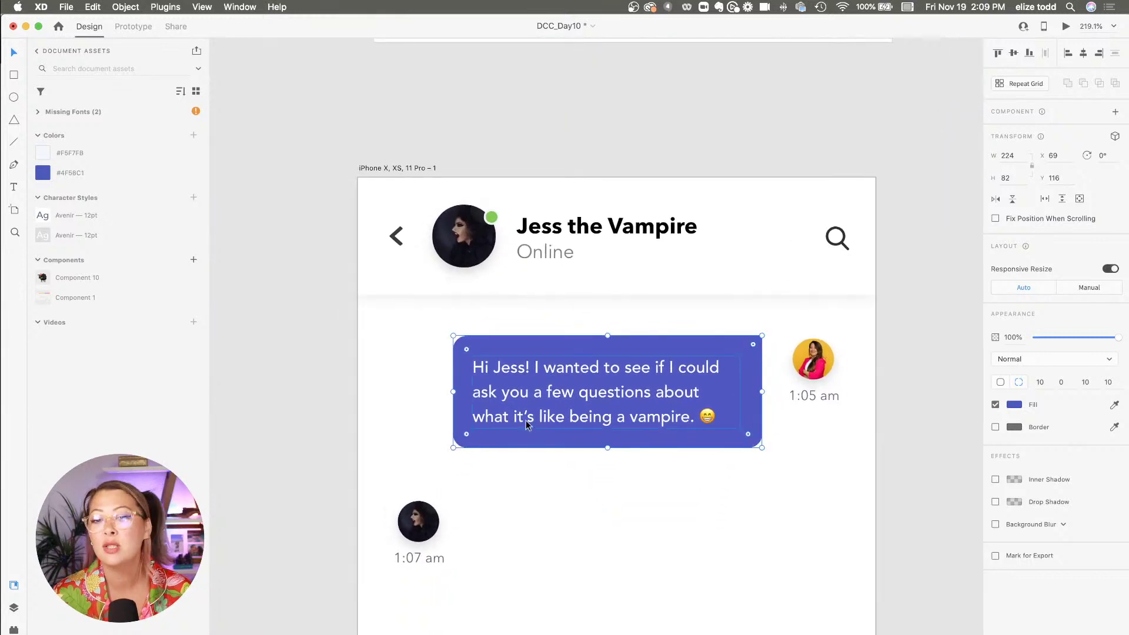
click(716, 485)
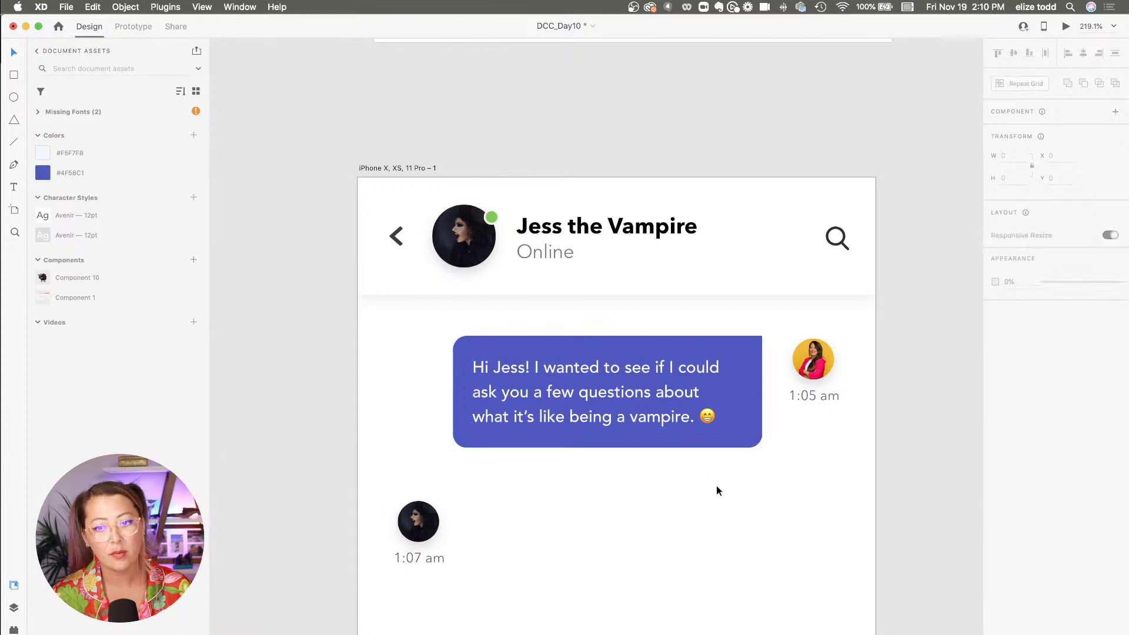
click(656, 393)
shift+click(758, 419)
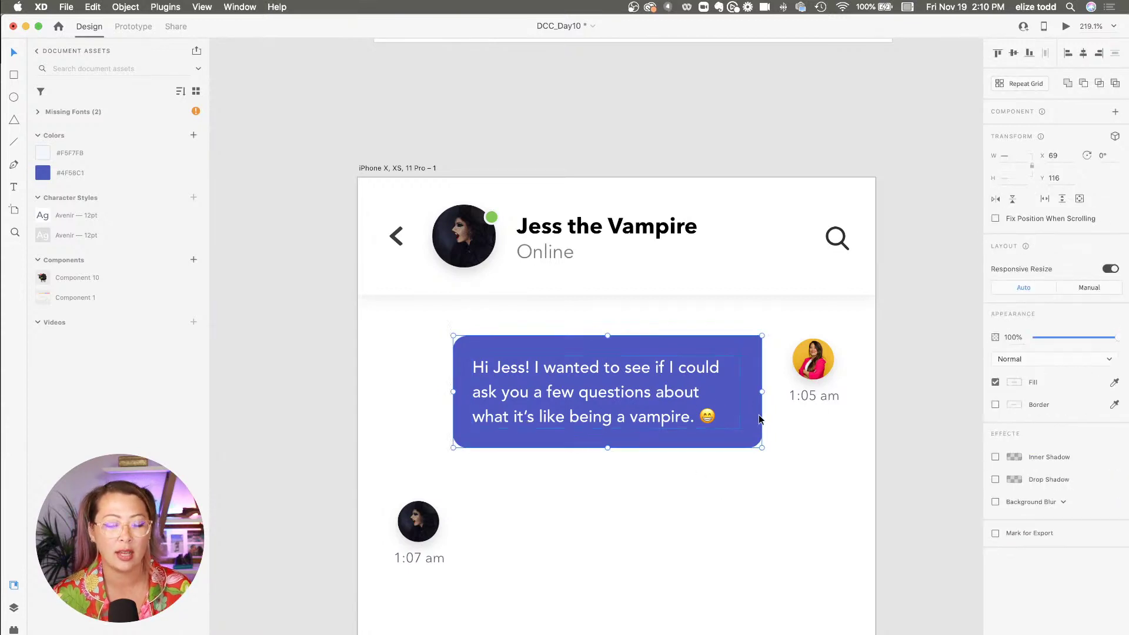
right_click(645, 401)
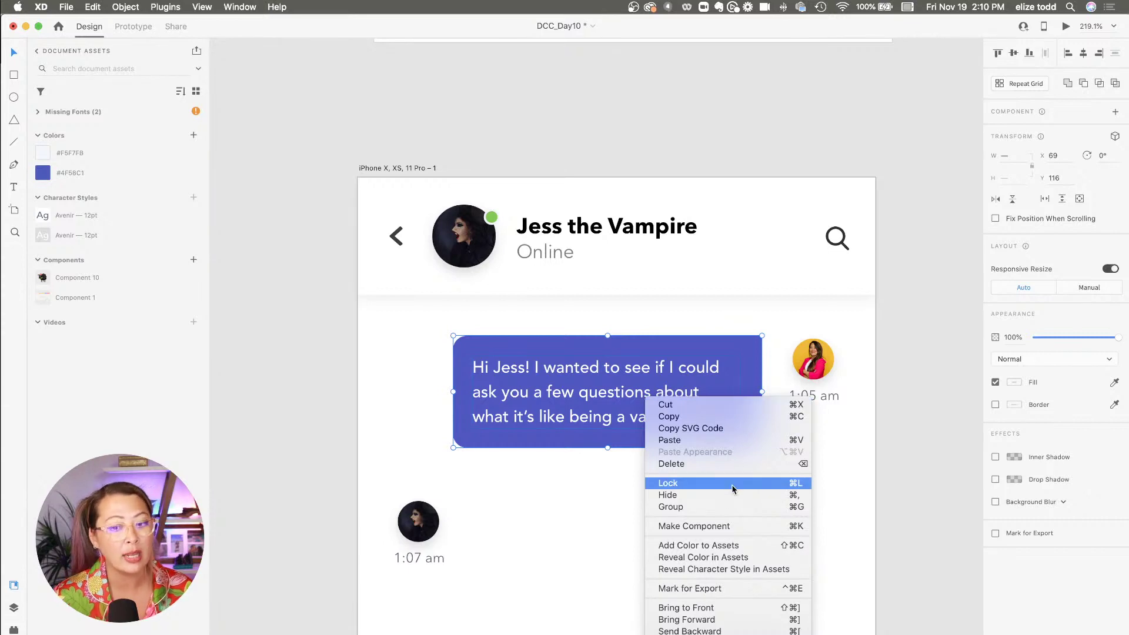
click(721, 506)
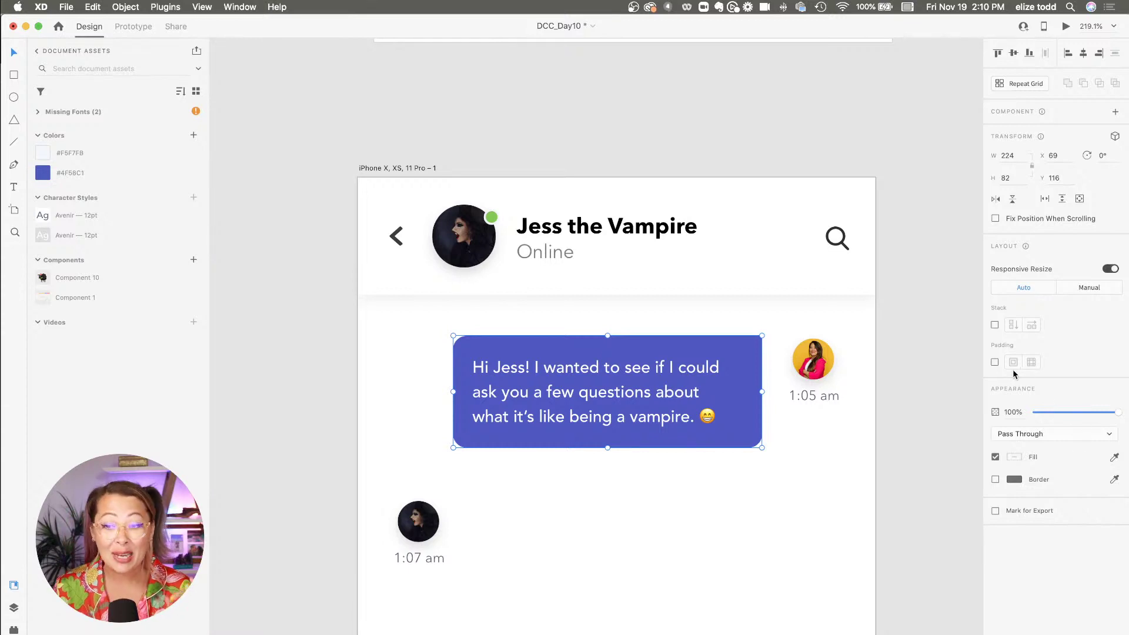
click(994, 362)
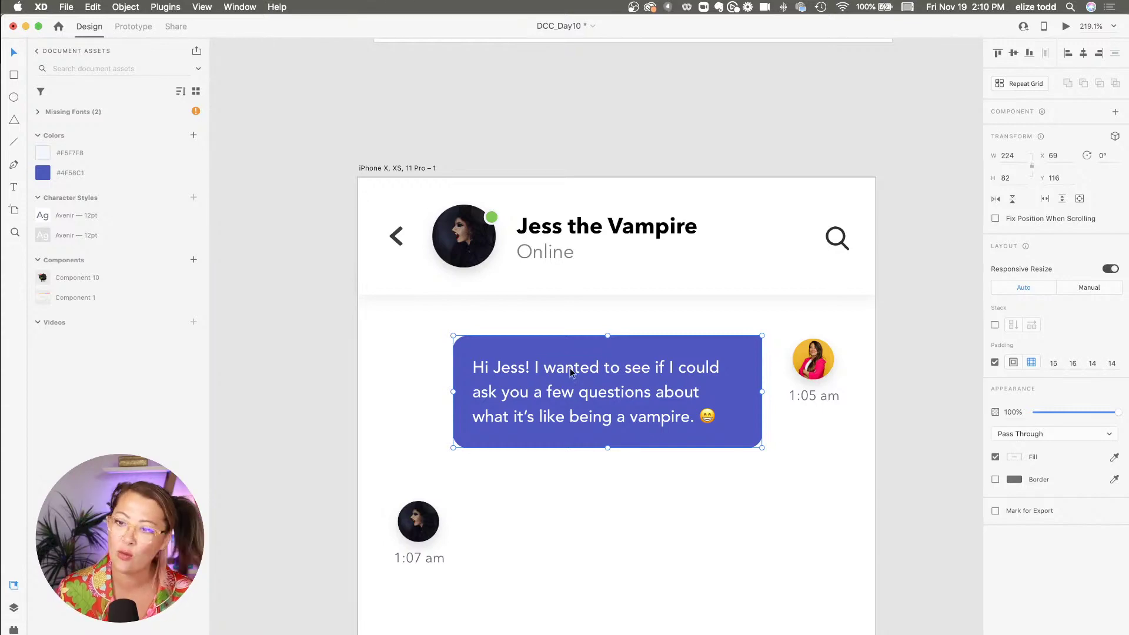
- Examine the padding distances between the message text and each edge of the blue bubble
double_click(550, 390)
scroll(551, 389, up, 5)
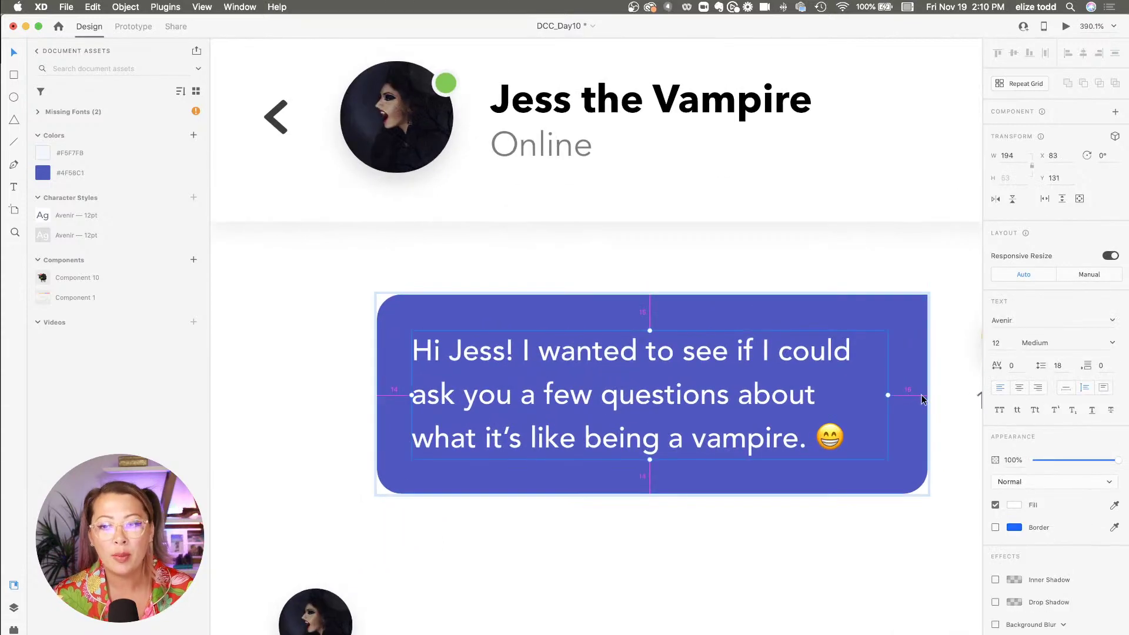
scroll(906, 398, up, 5)
scroll(922, 395, right, 3)
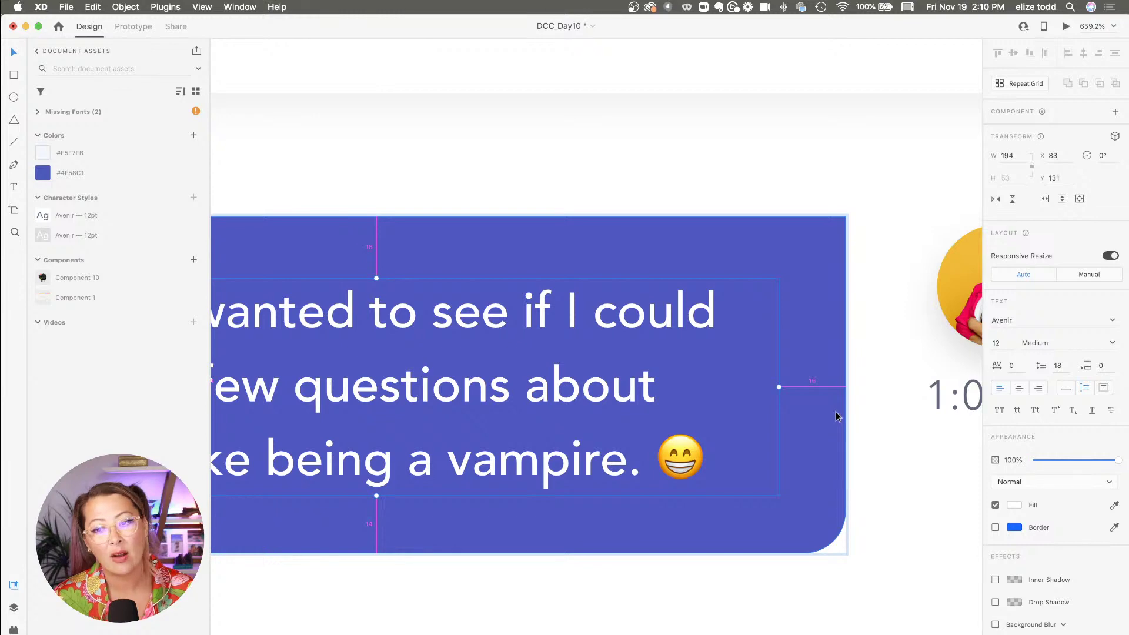
scroll(837, 416, left, 3)
scroll(837, 415, down, 2)
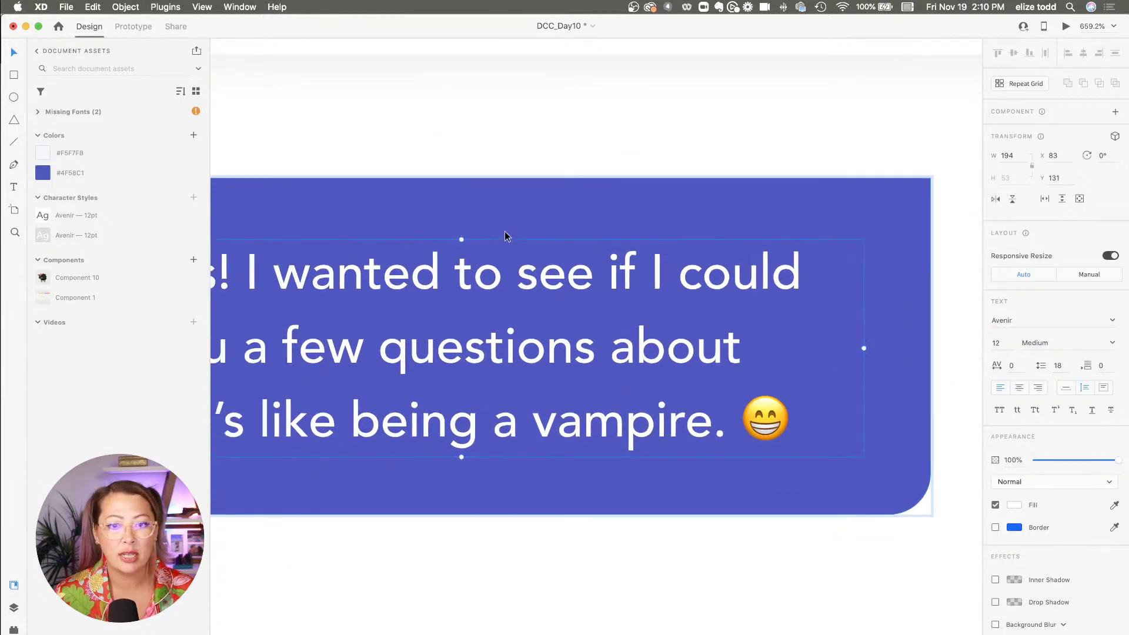
scroll(310, 368, down, 5)
scroll(296, 375, down, 3)
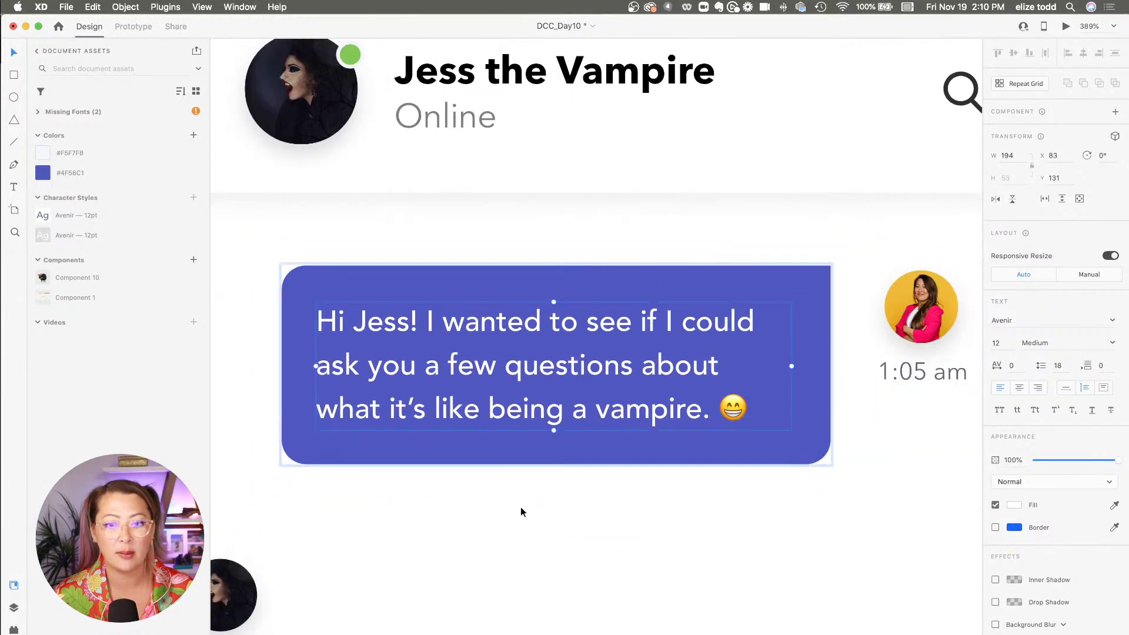
- Set the blue message group's right, bottom and left padding to 15 so that all sides match
click(520, 507)
click(765, 447)
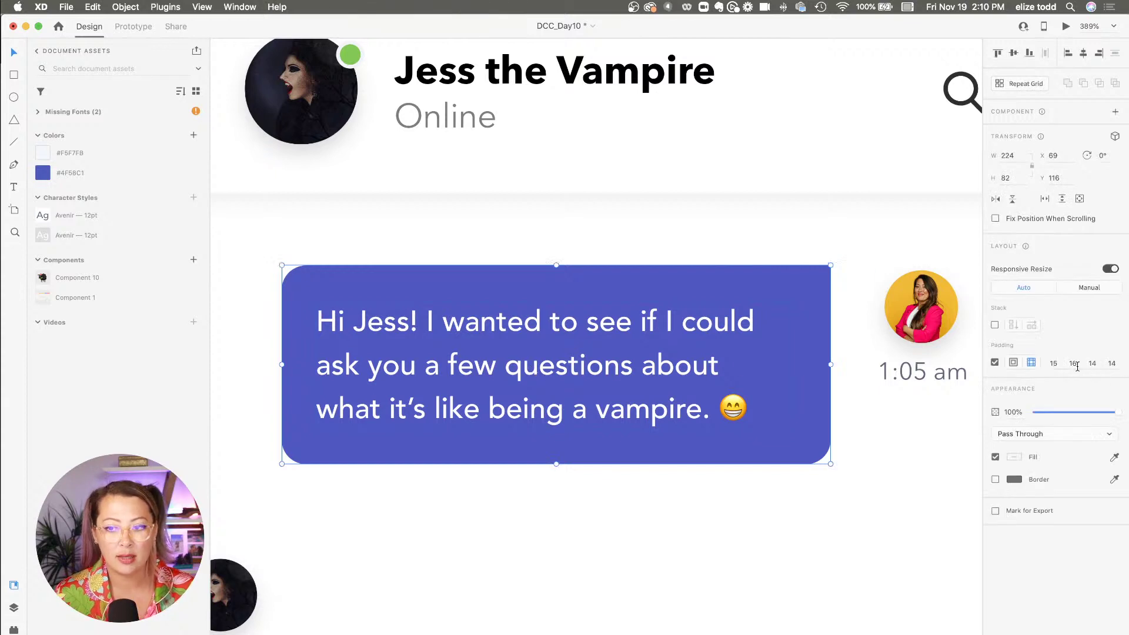
click(1071, 363)
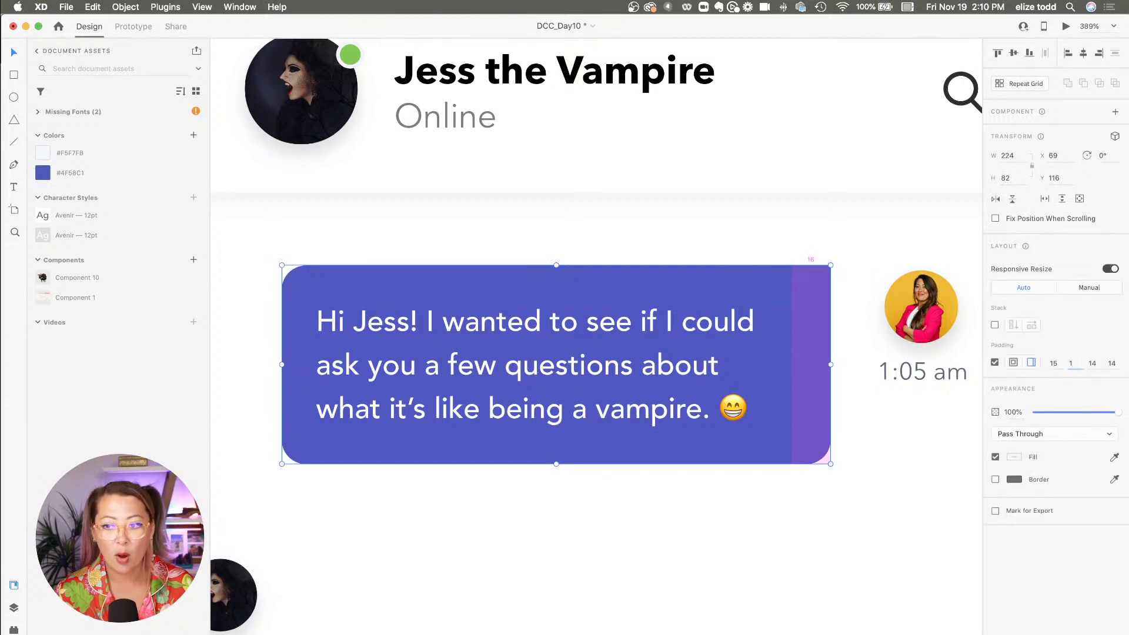
text(15)
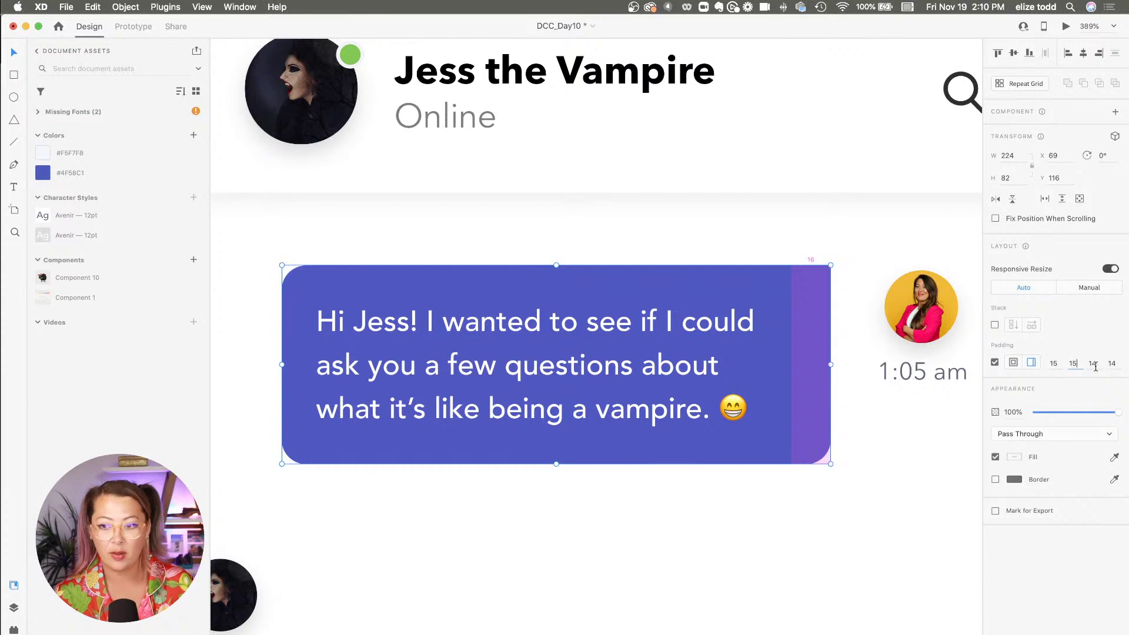
key(Tab)
text(15)
key(Tab)
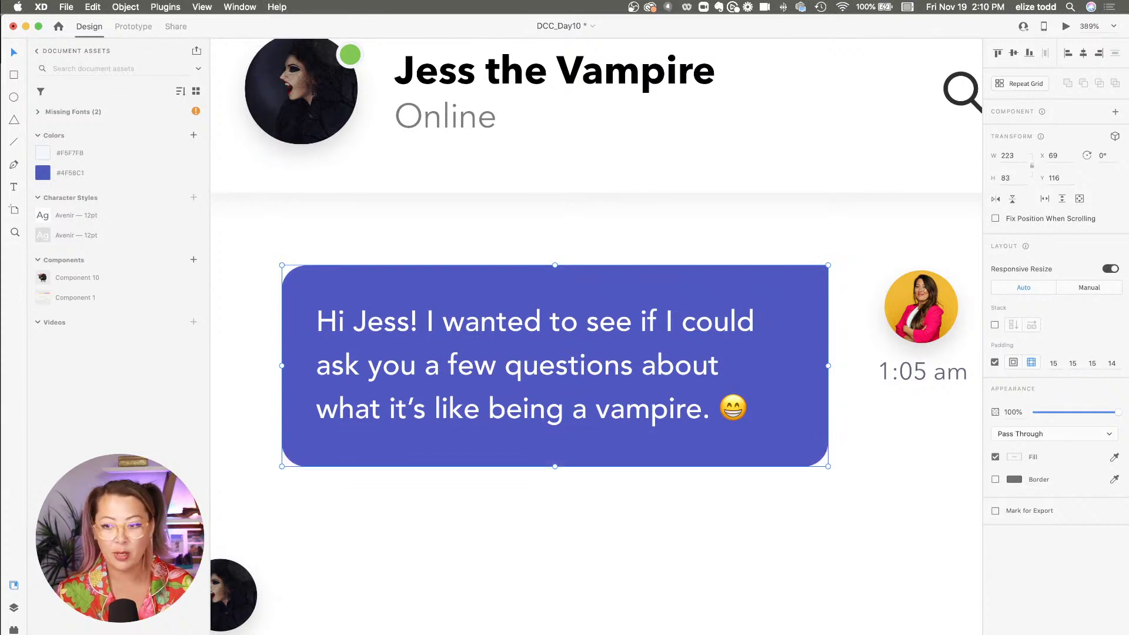
text(15)
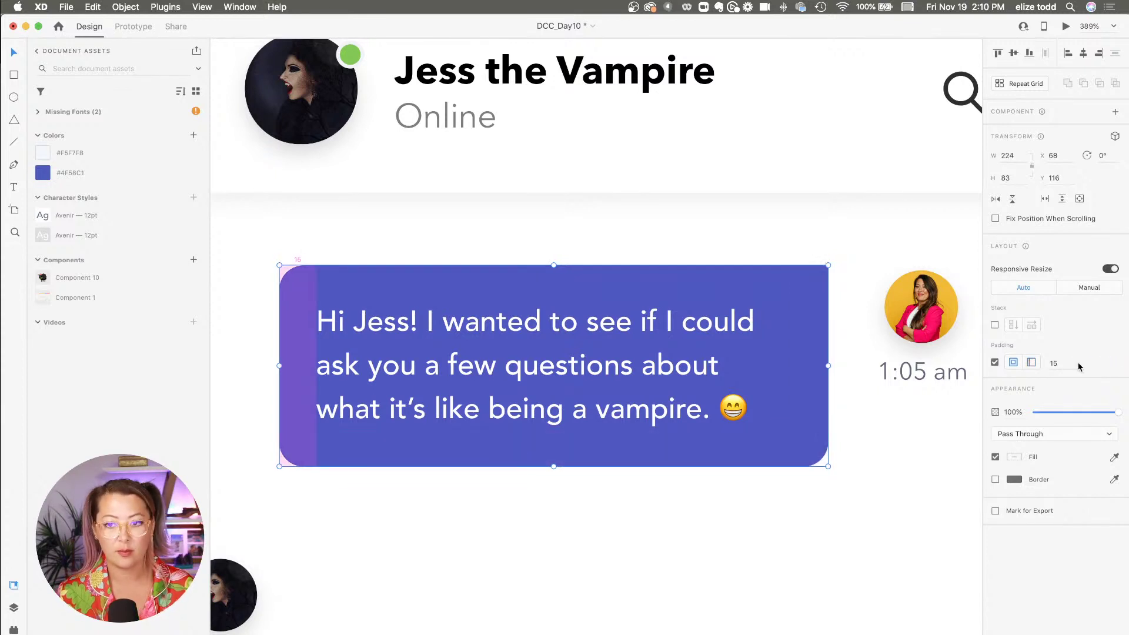
key(Return)
scroll(592, 541, down, 5)
scroll(592, 451, left, 3)
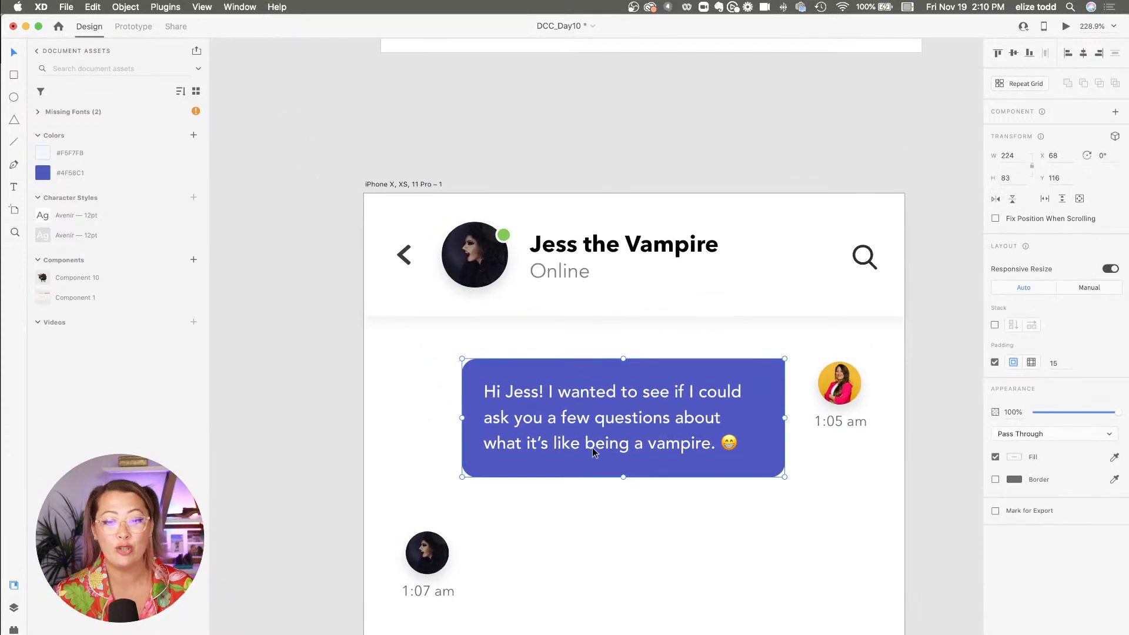
scroll(591, 433, down, 3)
drag(584, 429, 583, 527)
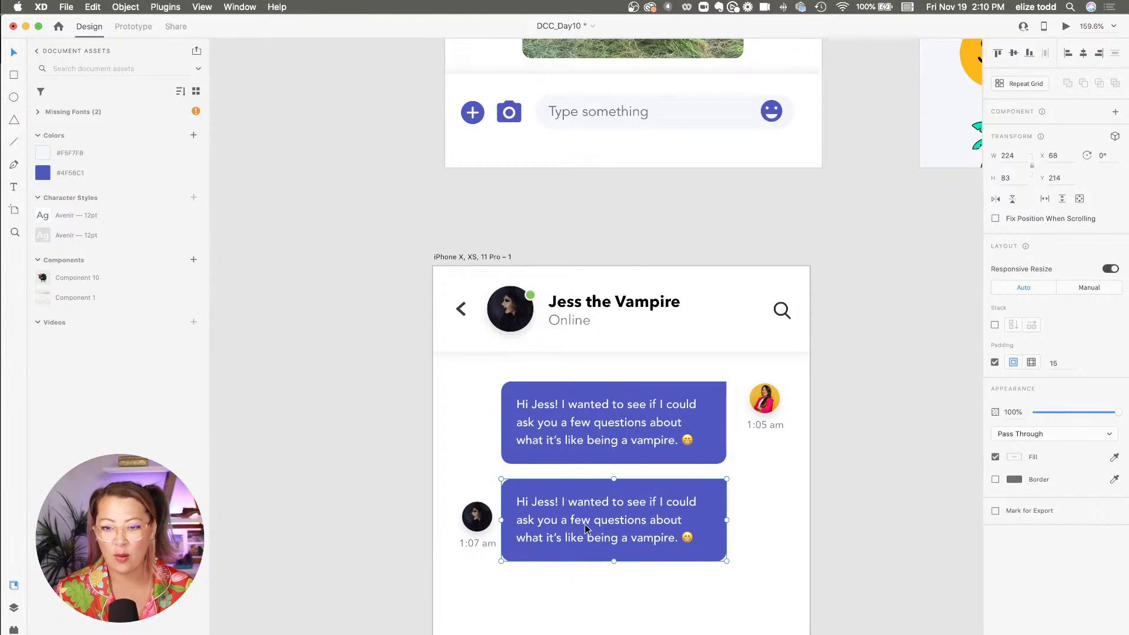
key(ctrl+z)
- Copy "ask you a few questions about what it's like being a vampire." and paste it before the emoji to test the bubble's padding
scroll(590, 465, up, 3)
double_click(629, 436)
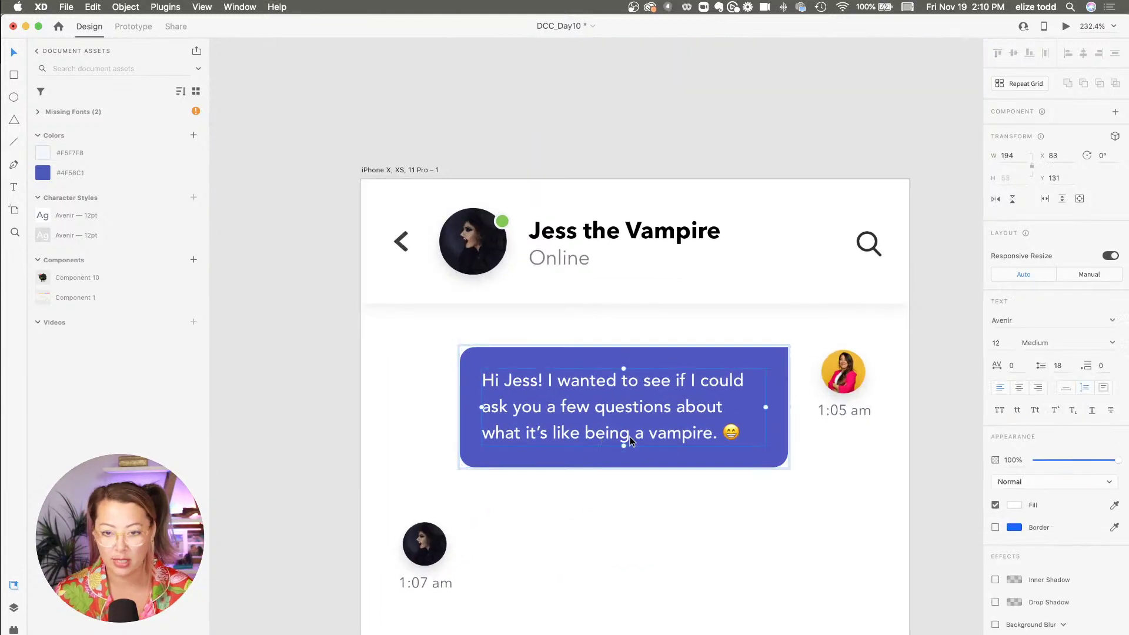
double_click(629, 437)
drag(717, 434, 461, 415)
key(super+c)
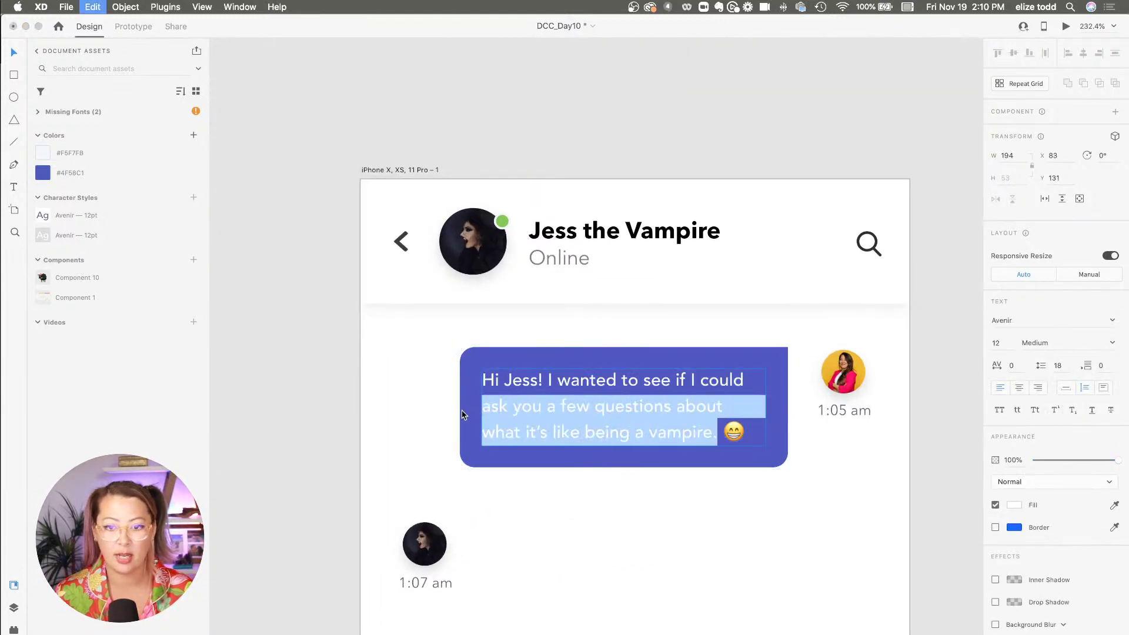
key(Escape)
double_click(718, 437)
click(719, 437)
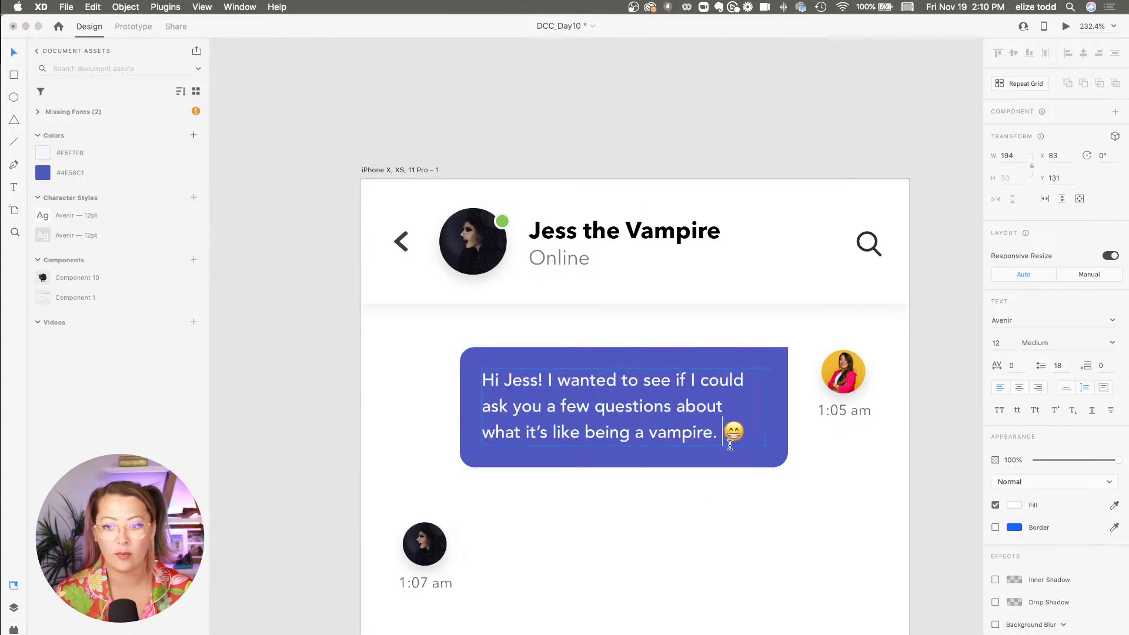
key(super+v)
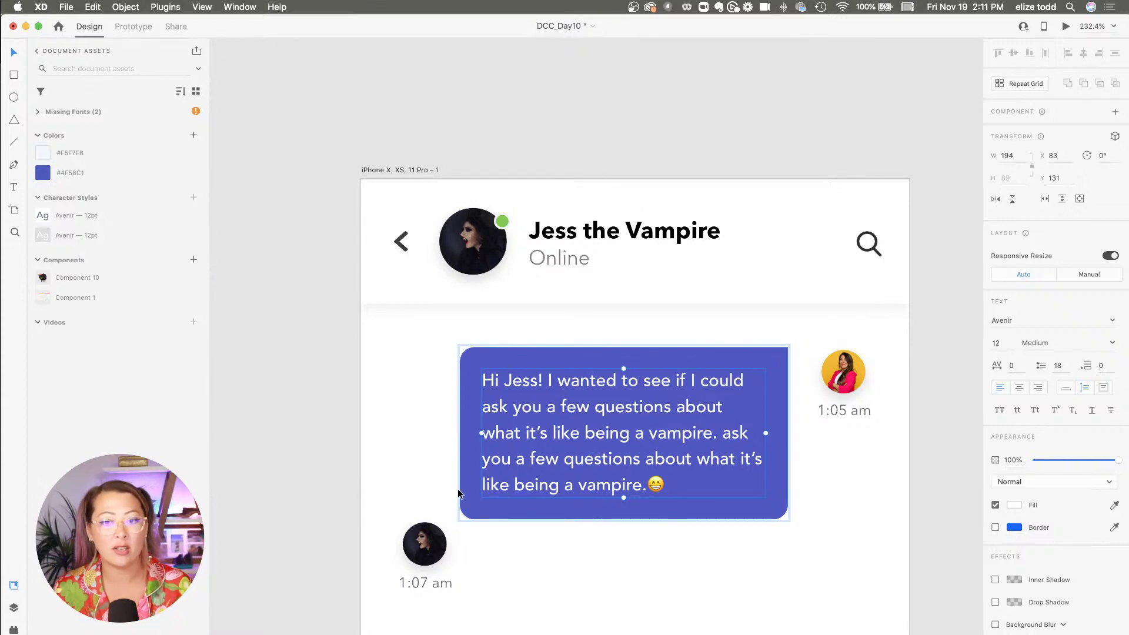
scroll(597, 542, up, 5)
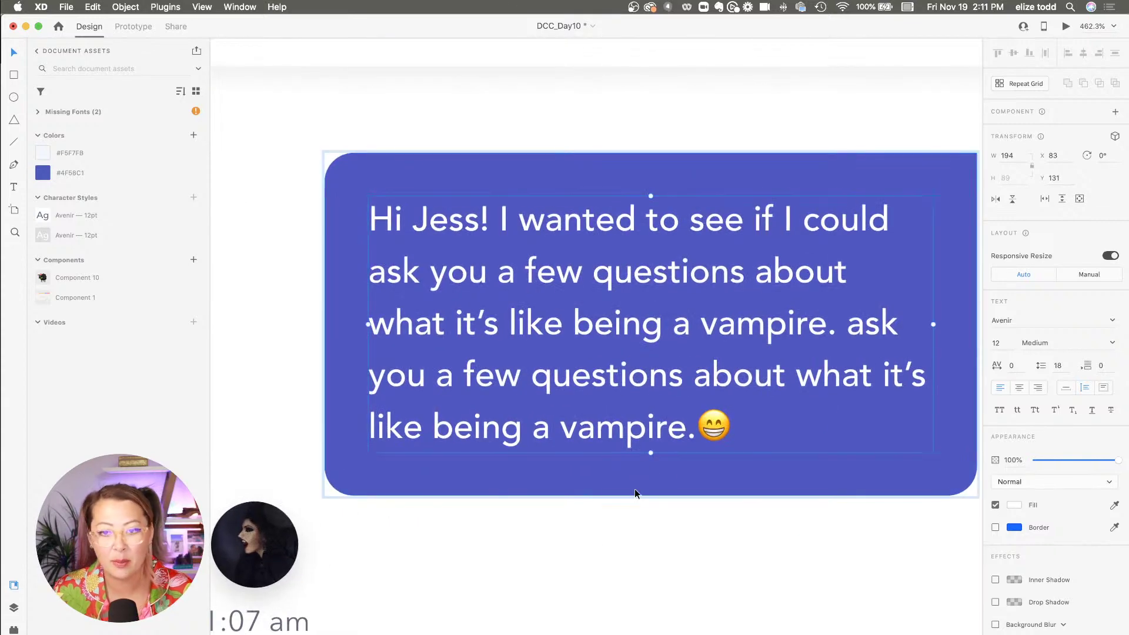
scroll(634, 489, down, 4)
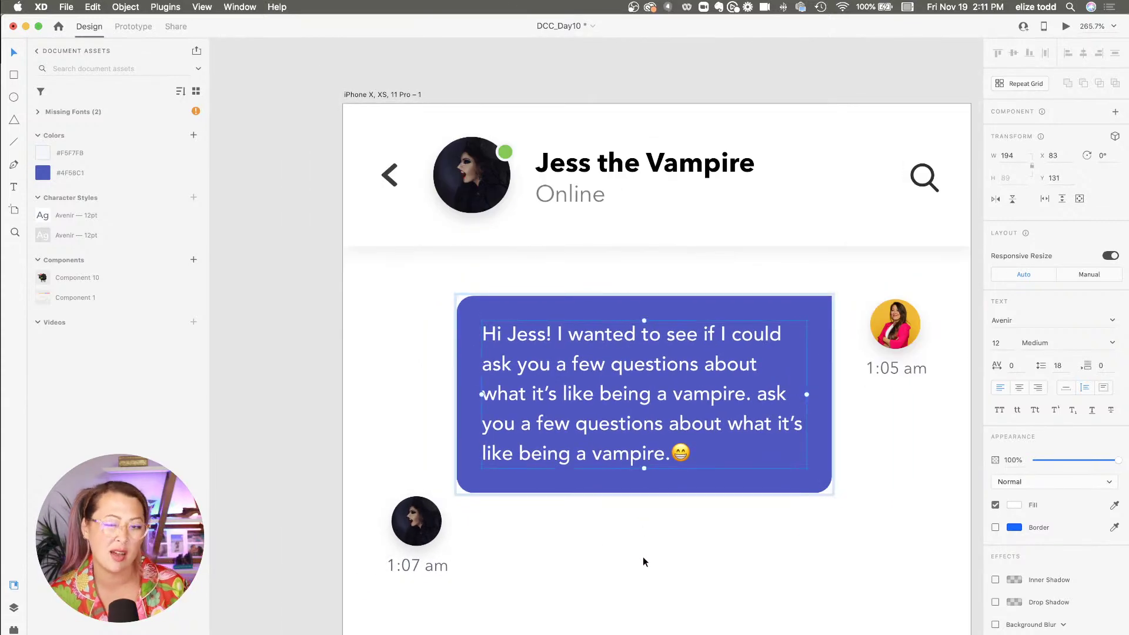
key(Escape)
scroll(643, 556, down, 3)
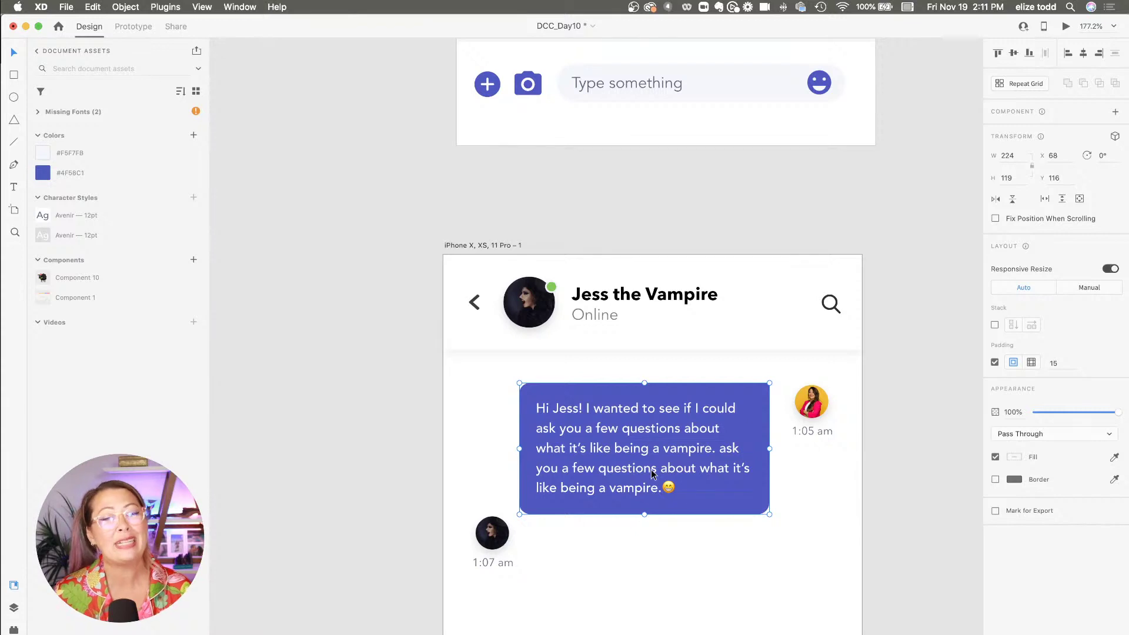
- Undo the extra text pasted into the blue message bubble and deselect the bubble
key(ctrl+z)
key(ctrl+z)
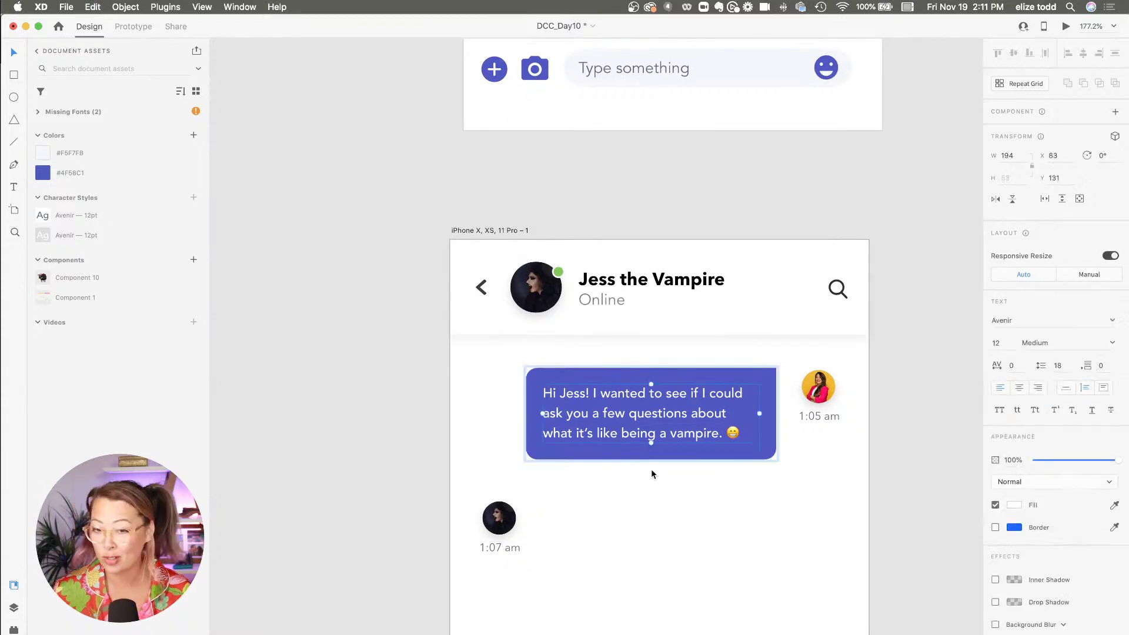
click(667, 516)
- Duplicate the blue message bubble straight down beside the 1:07 am avatar, at about Y 229
scroll(667, 516, down, 2)
scroll(667, 516, down, 1)
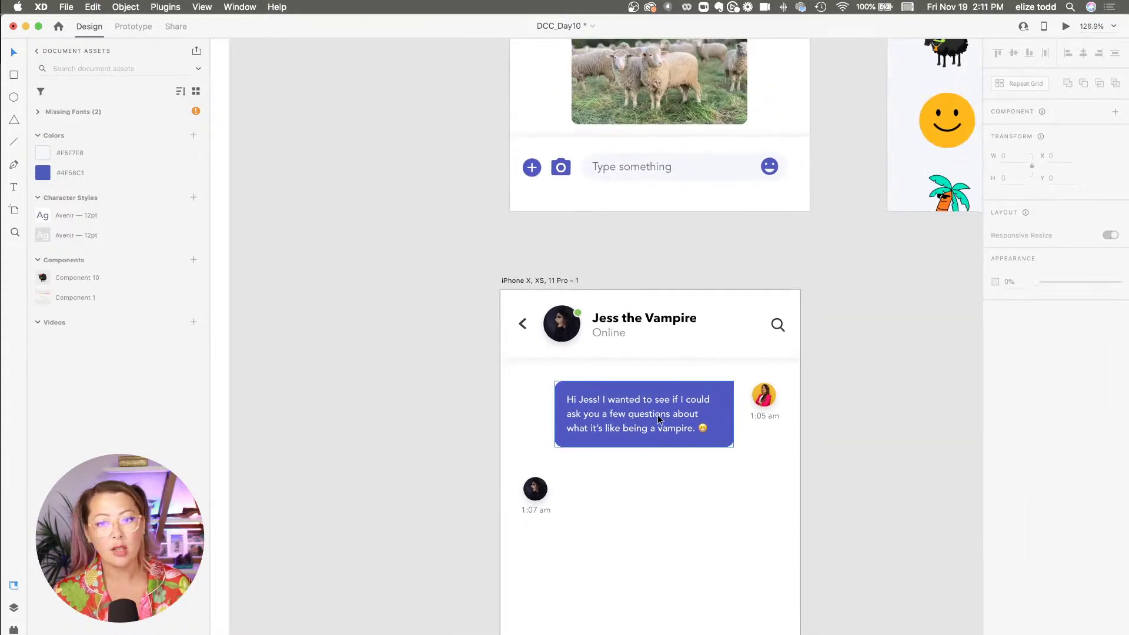
click(657, 416)
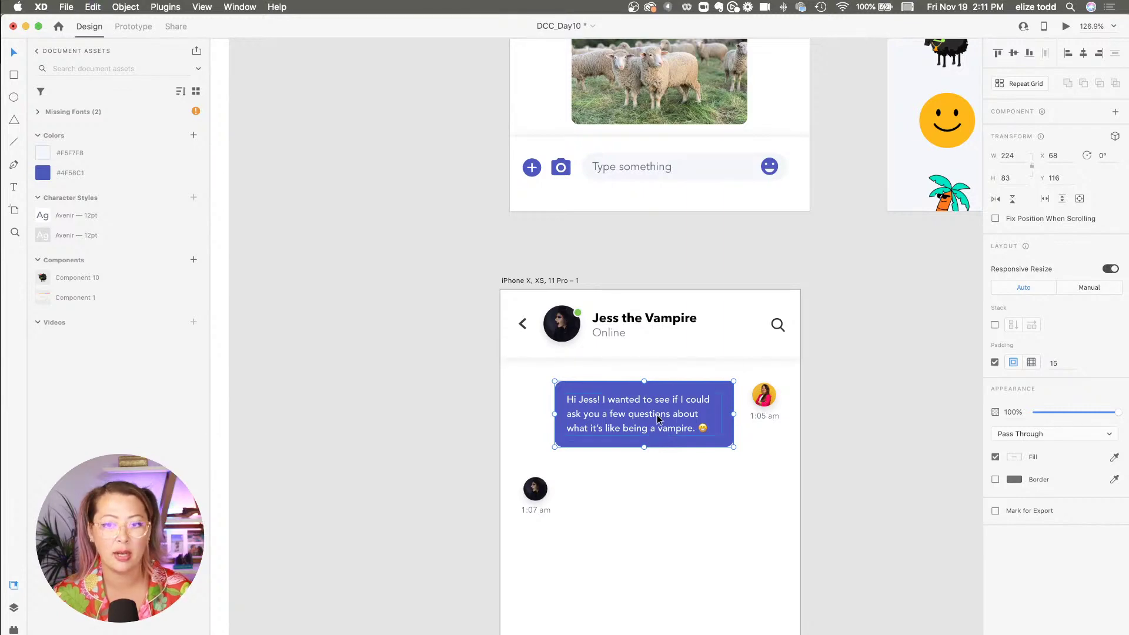
drag(640, 417, 641, 505)
scroll(686, 493, up, 5)
click(807, 467)
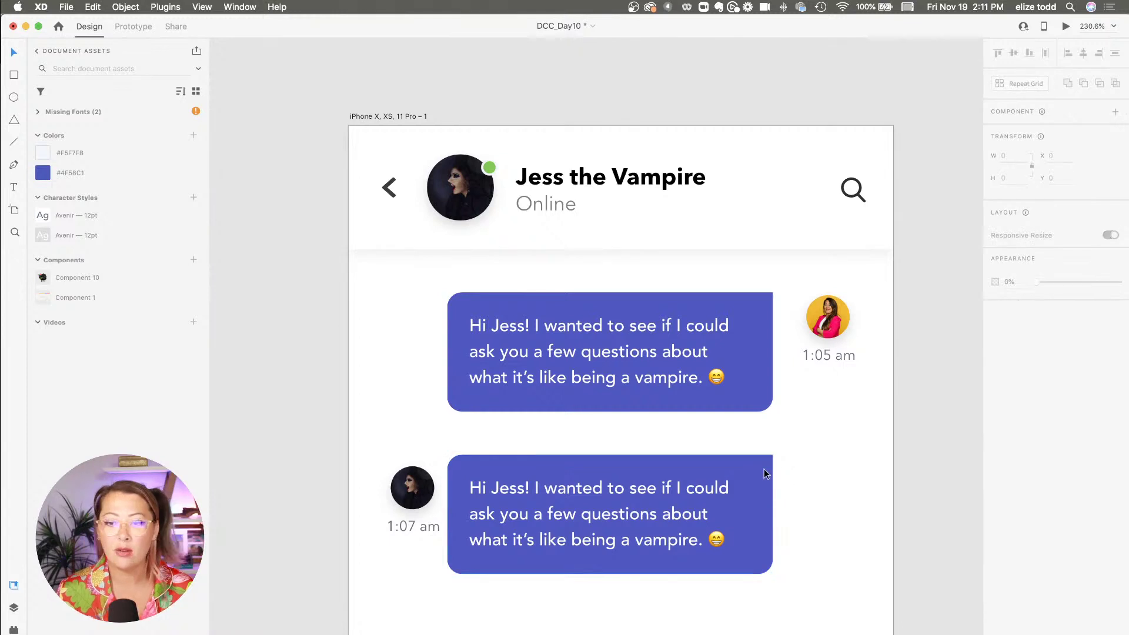
- Set the duplicated bubble's top-left corner radius to 0 and its top-right corner radius to 10
double_click(764, 467)
click(1044, 368)
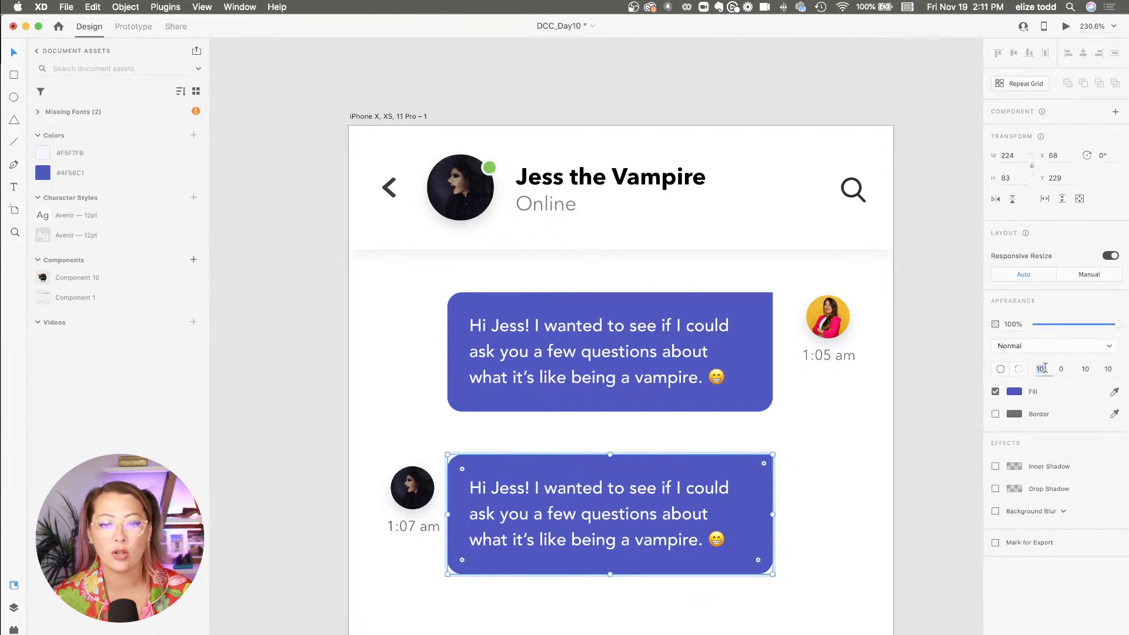
text(0)
click(1062, 369)
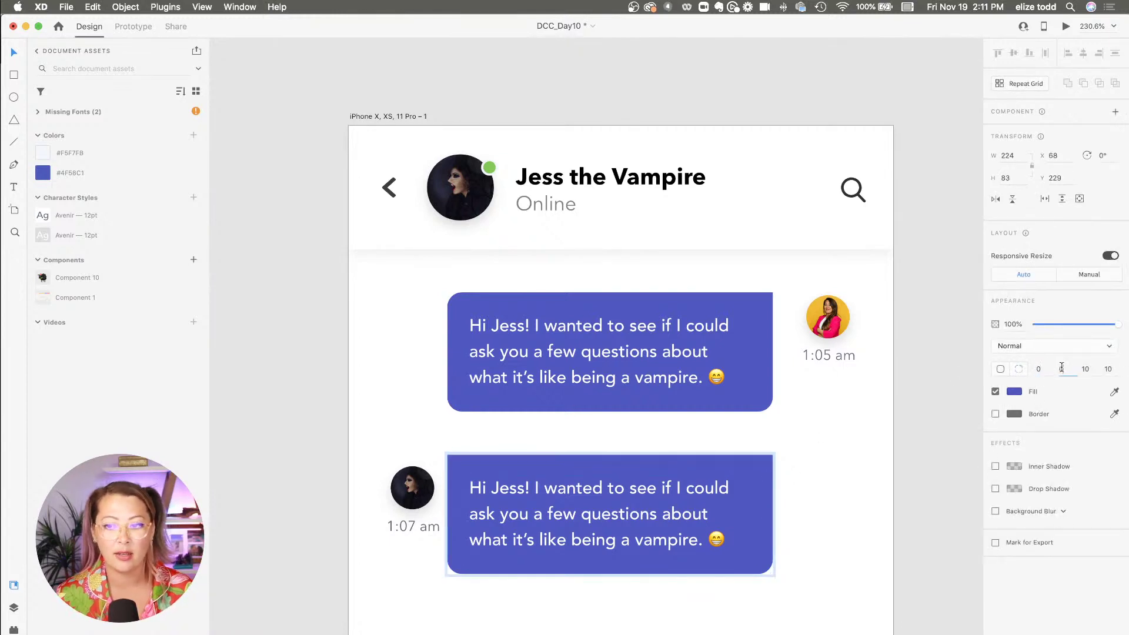
text(10)
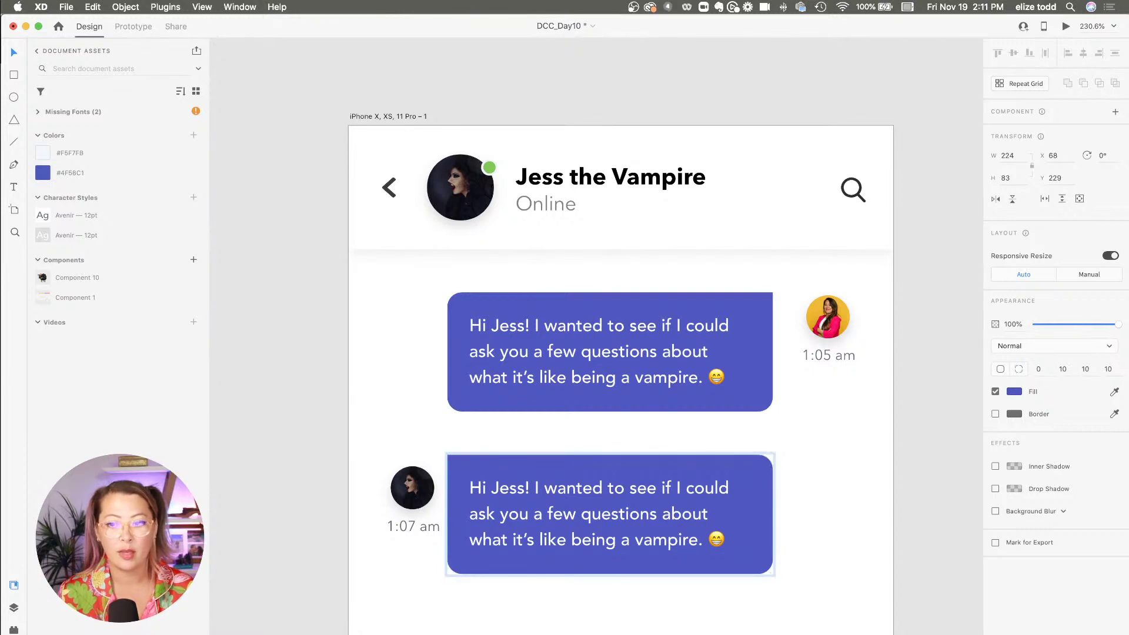
key(Escape)
key(Tab)
- Fill the duplicated bubble with #F5F7FB and apply the grey Avenir 12pt character style to its text
double_click(527, 459)
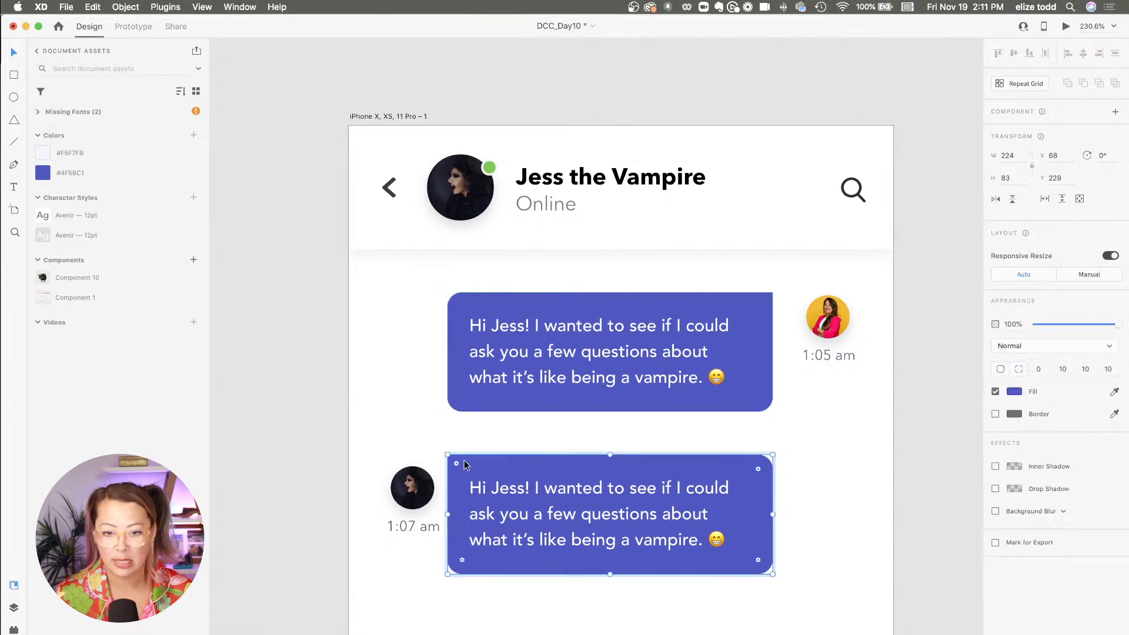
click(89, 154)
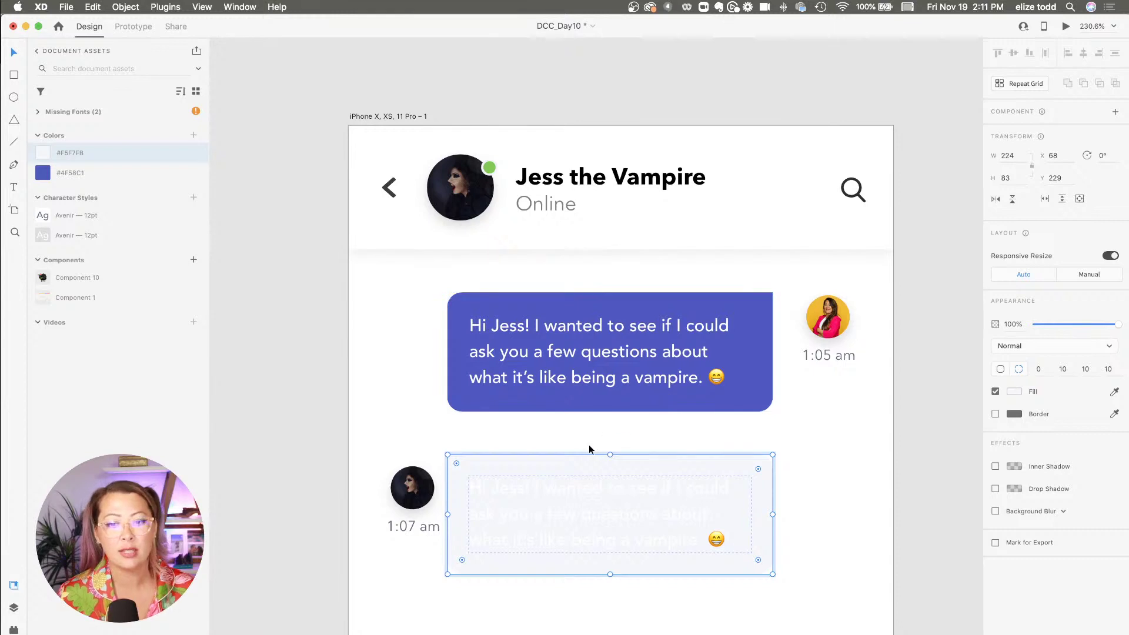
click(583, 516)
click(96, 219)
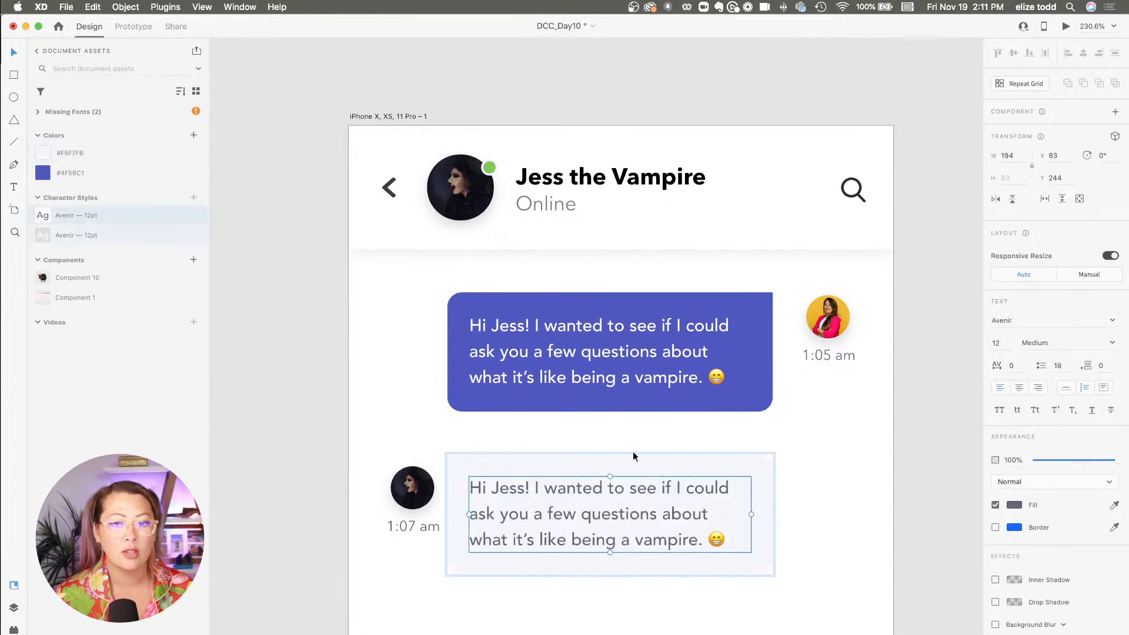
click(820, 468)
- Copy the text of the first grey reply bubble on the finished Chat artboard above
scroll(820, 468, down, 3)
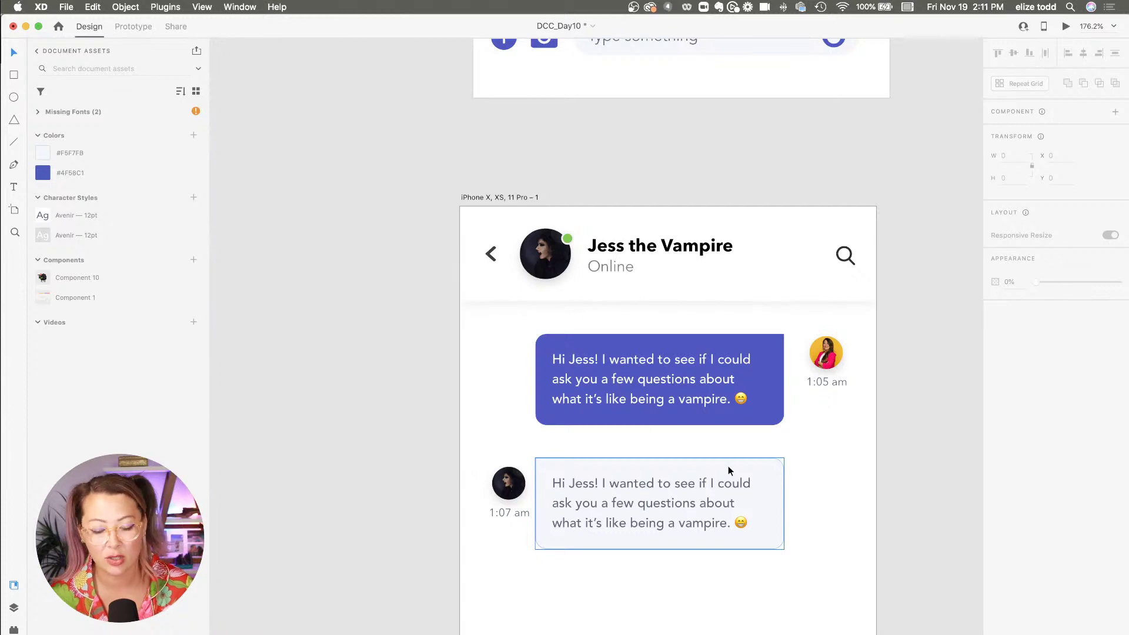
scroll(857, 480, down, 2)
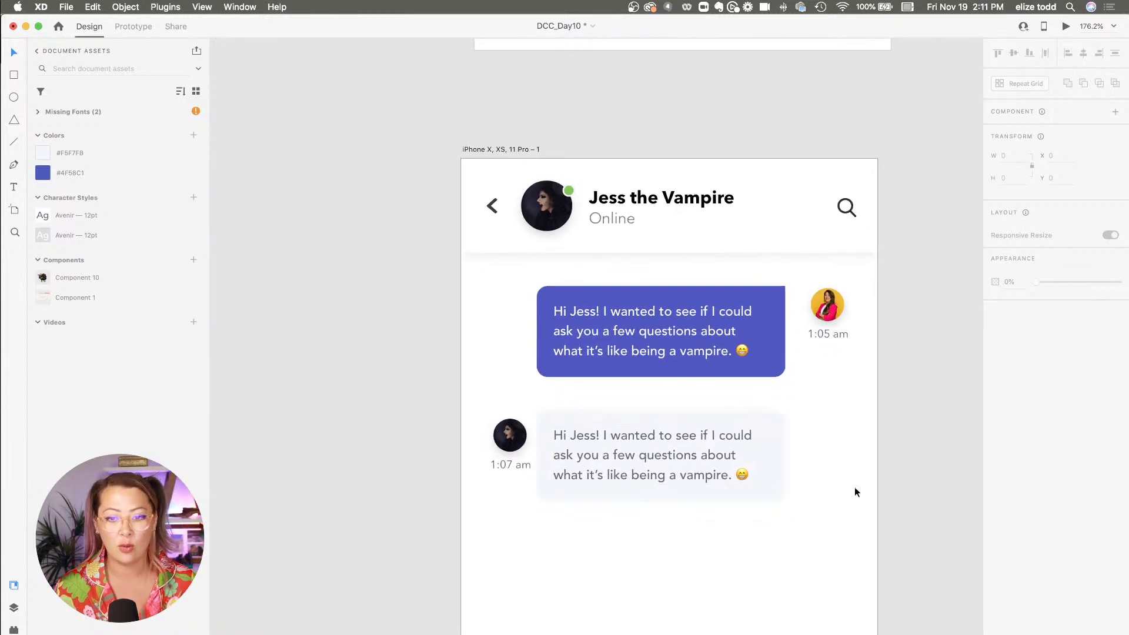
scroll(595, 456, down, 5)
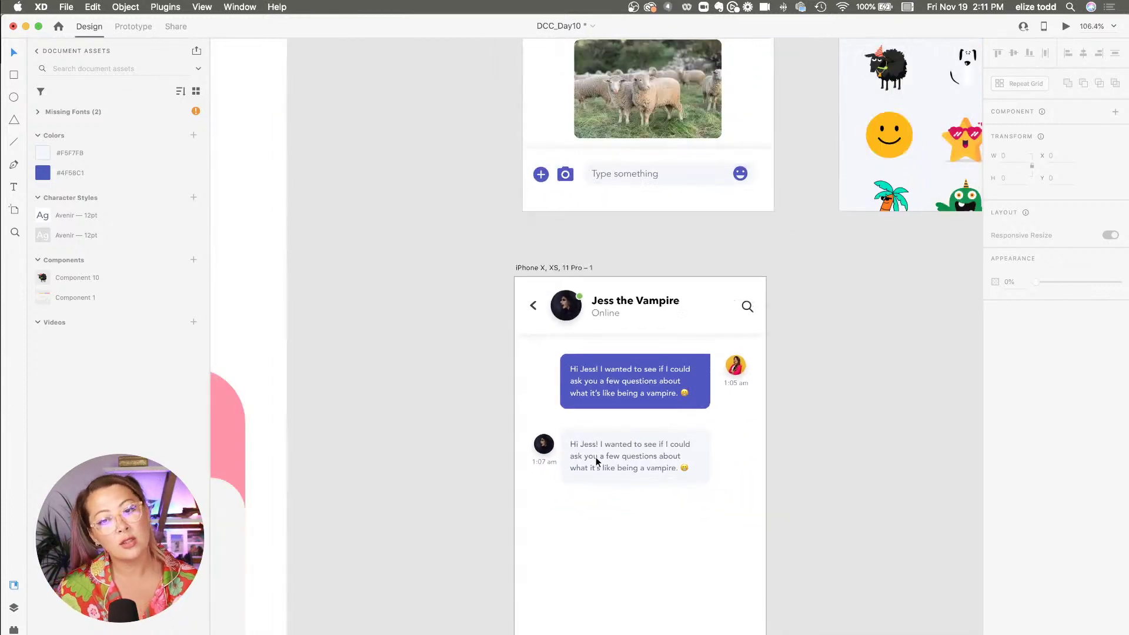
scroll(646, 294, up, 8)
double_click(606, 215)
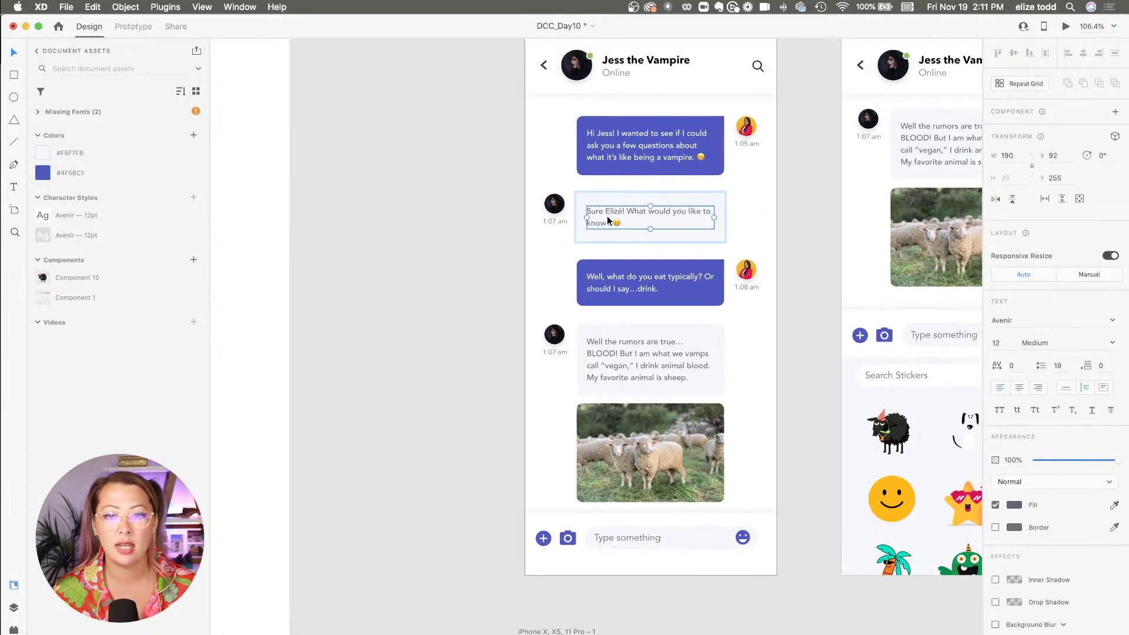
double_click(606, 215)
click(606, 215)
key(super+a)
key(Escape)
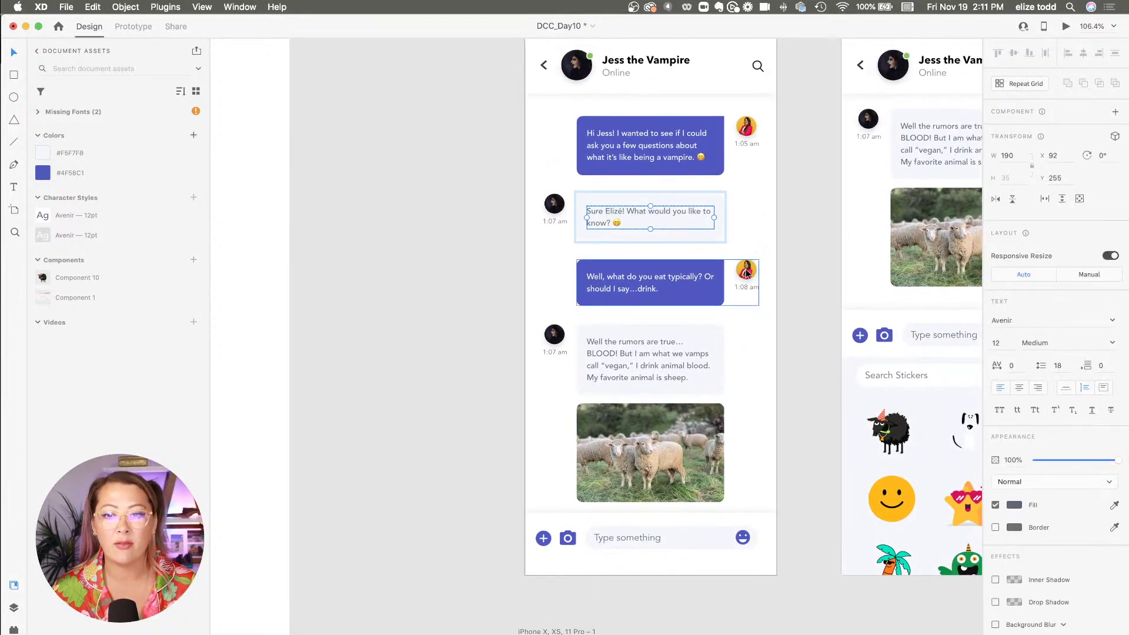
- Replace the message text before the emoji in the new grey bubble with the copied reply text
scroll(745, 269, down, 10)
scroll(631, 389, up, 5)
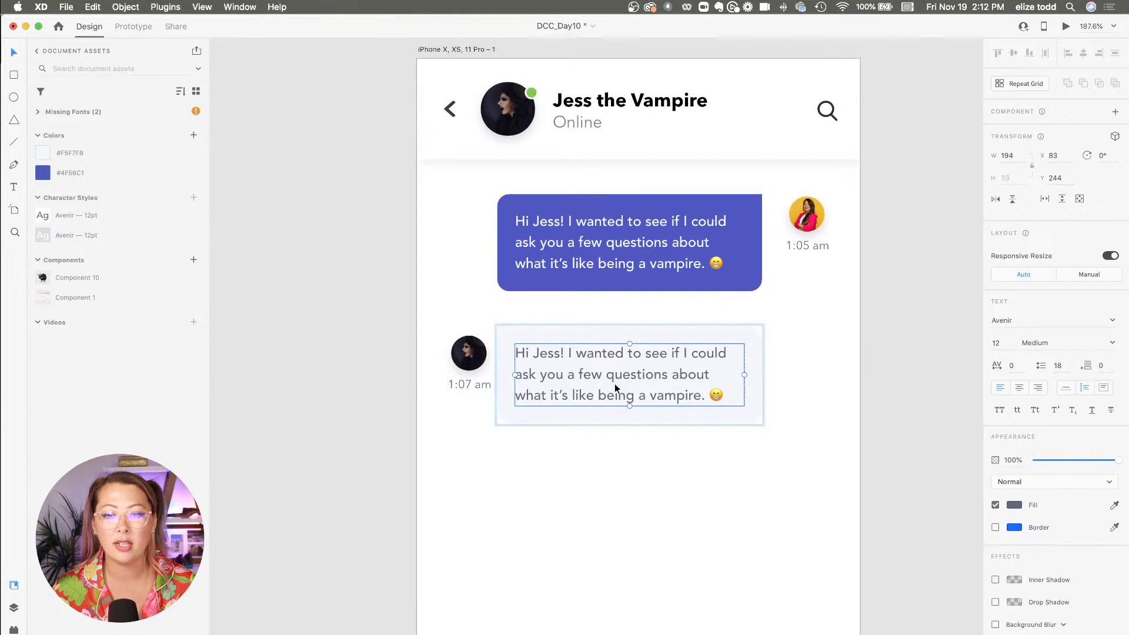
double_click(615, 383)
click(706, 397)
drag(706, 398, 515, 353)
key(super+v)
key(Escape)
scroll(545, 430, up, 3)
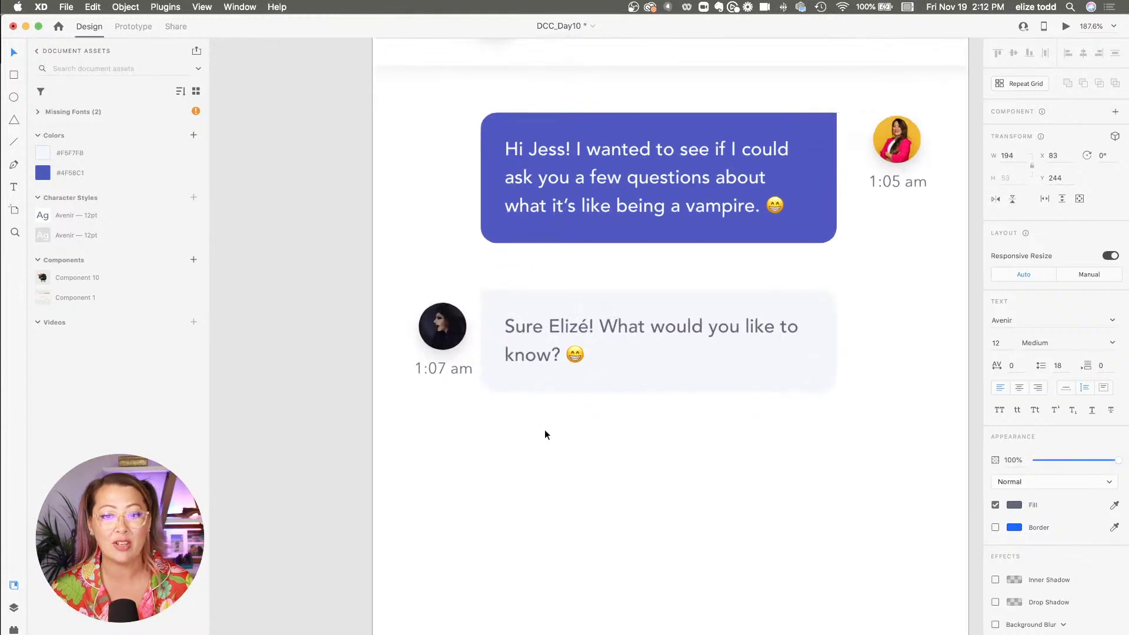
click(674, 450)
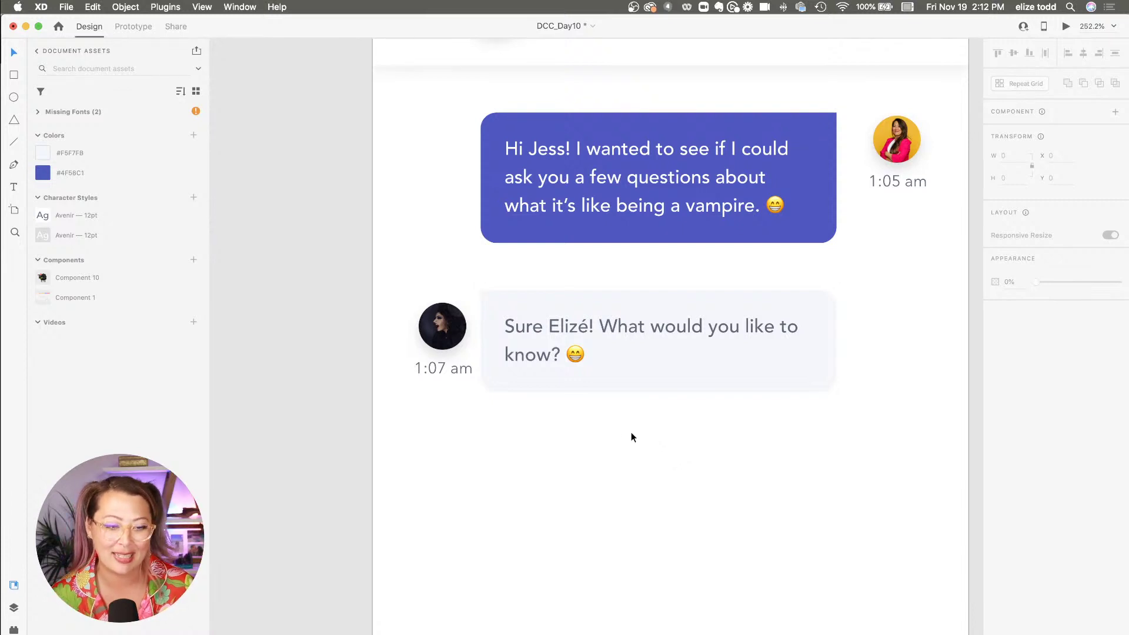
scroll(587, 432, down, 2)
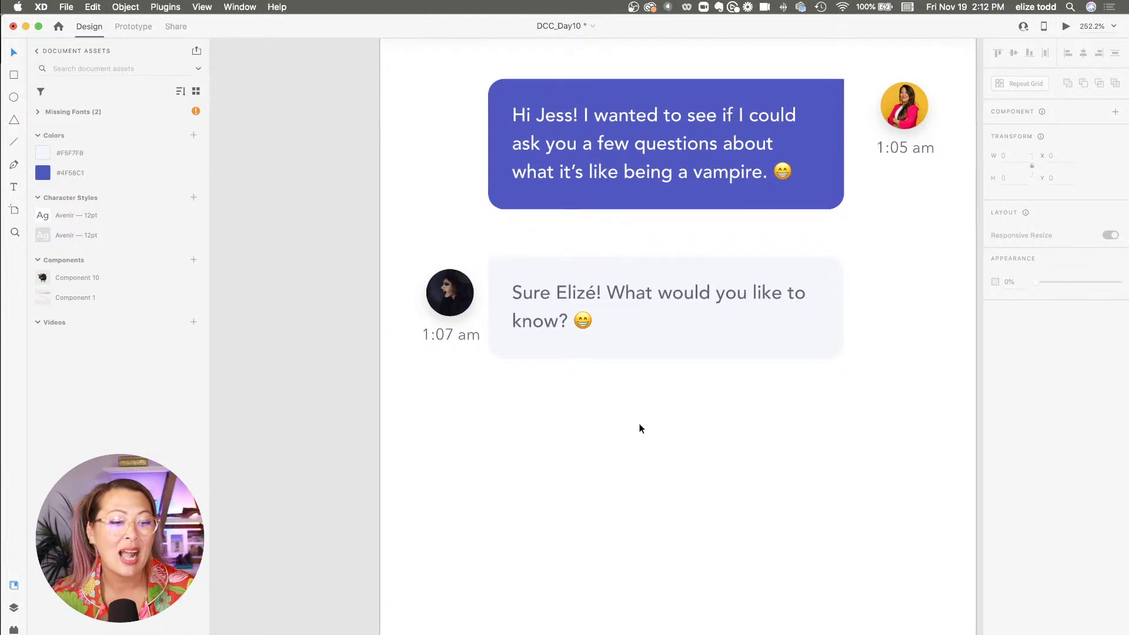
scroll(638, 424, down, 2)
scroll(639, 424, right, 1)
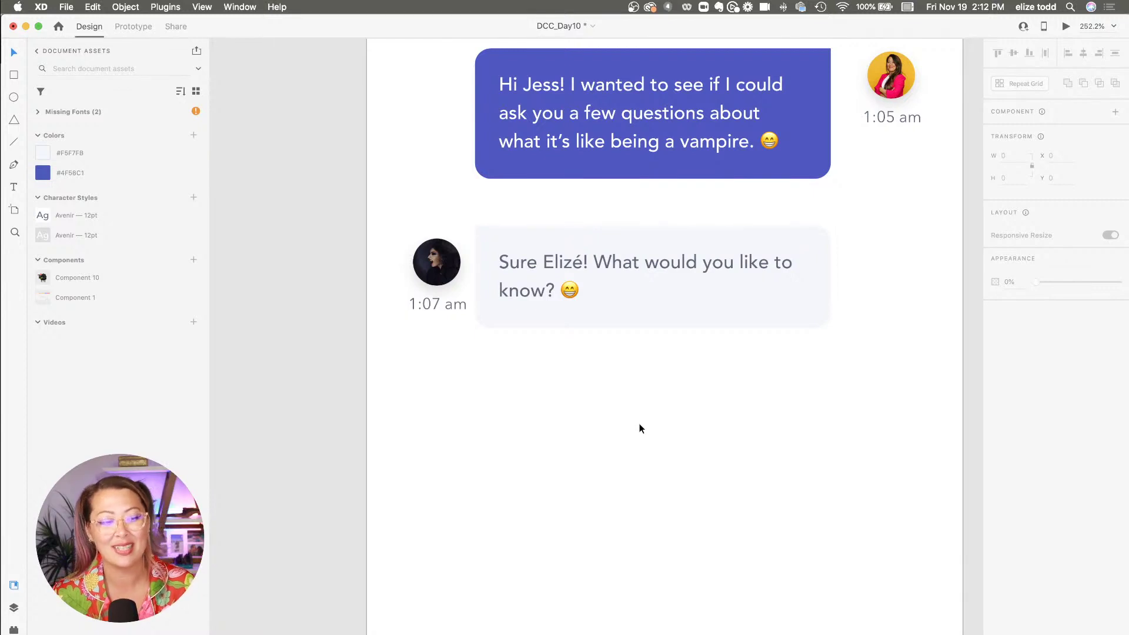
scroll(613, 371, down, 5)
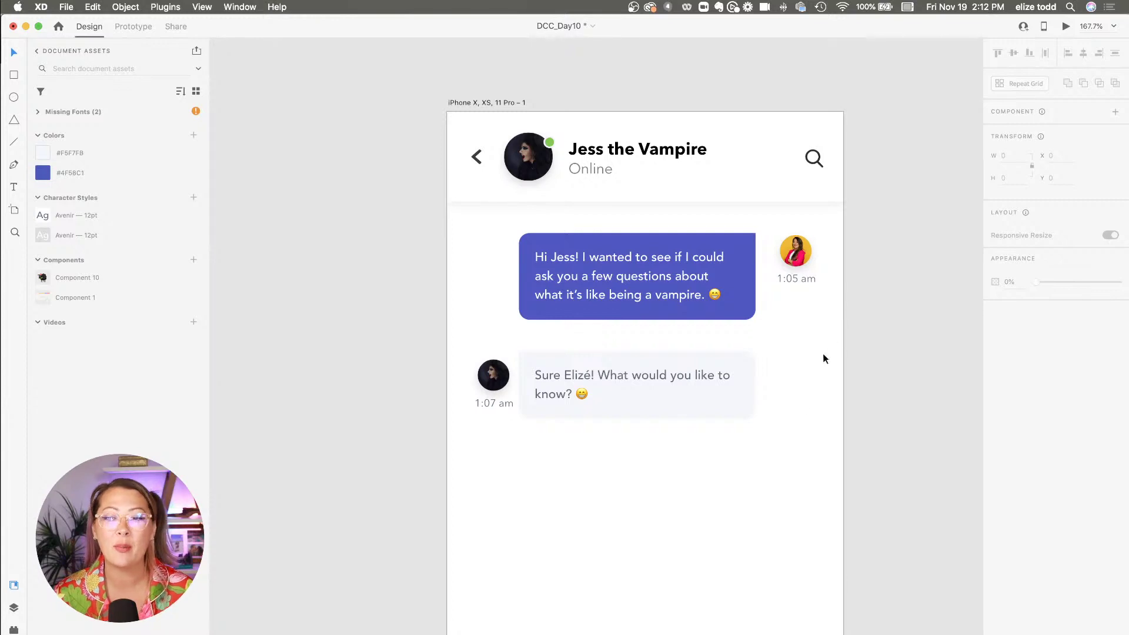
- Duplicate the purple message and grey reply with their avatars and times, placing the copies directly below at about Y 316
drag(816, 456, 468, 252)
drag(585, 280, 609, 489)
scroll(609, 489, down, 3)
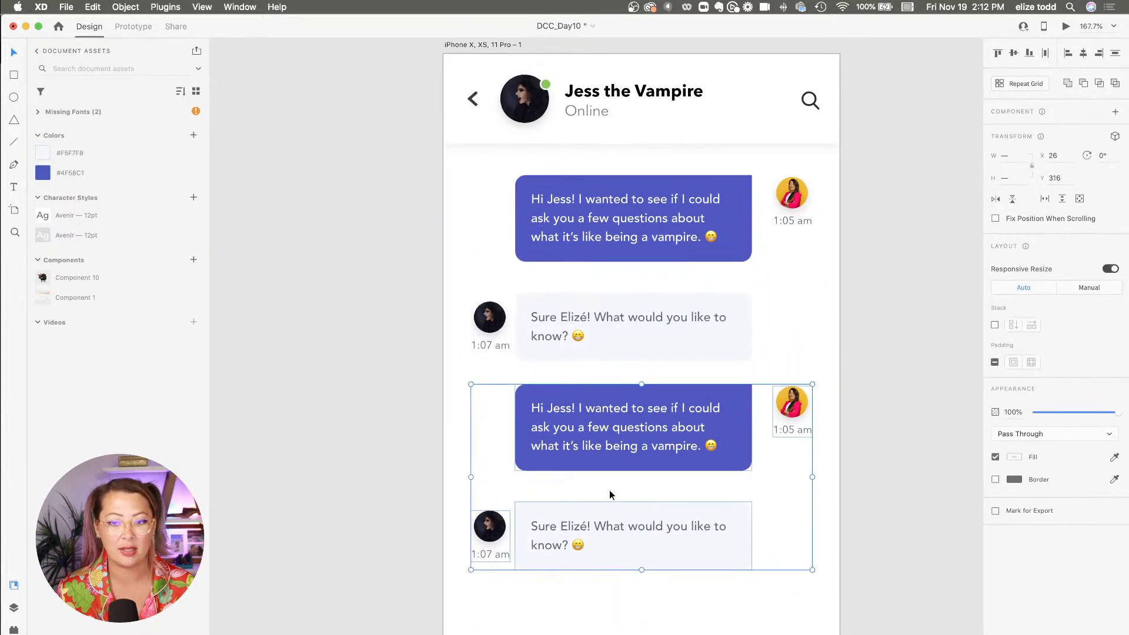
- Draw a rectangle about 224 × 160 below the last grey reply, matching the bubbles' width
scroll(622, 617, down, 5)
scroll(622, 617, up, 5)
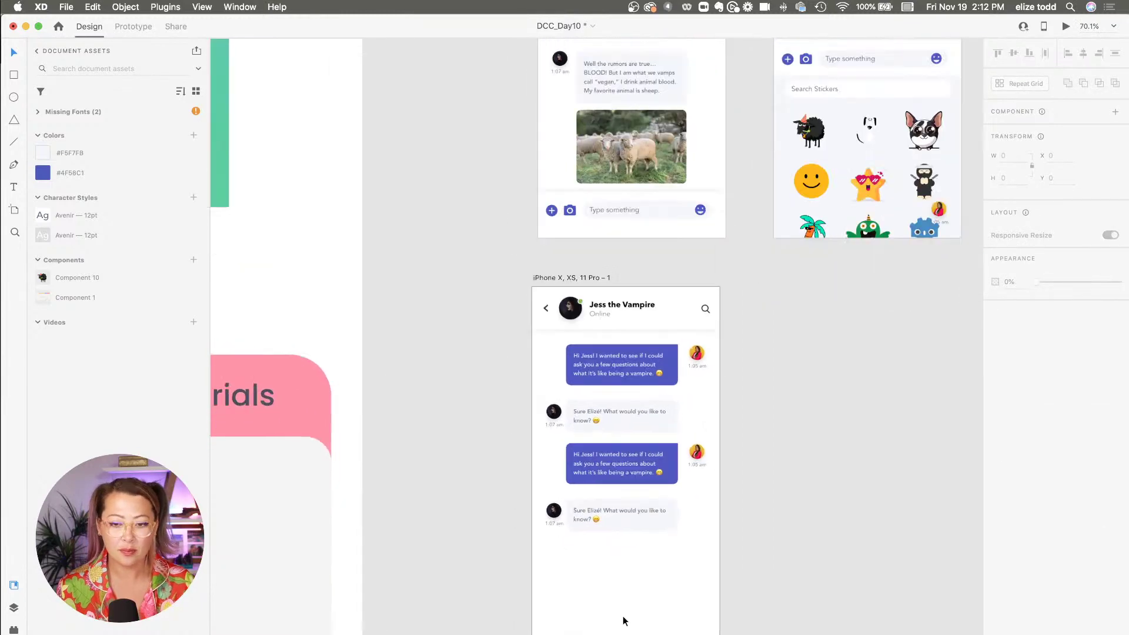
scroll(598, 382, up, 3)
scroll(598, 382, down, 4)
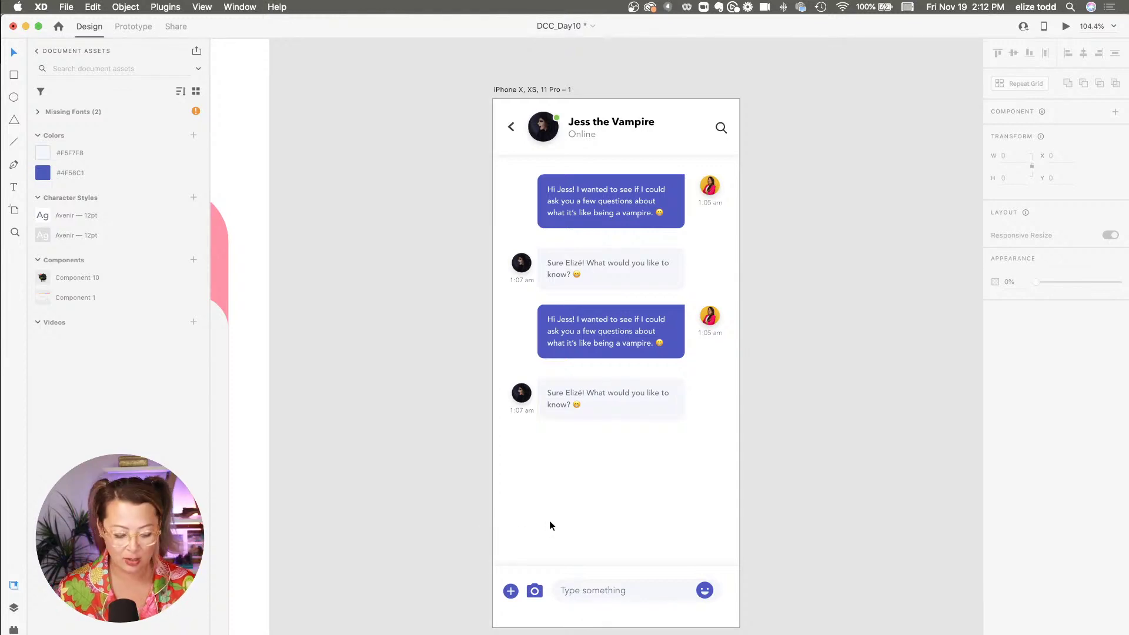
key(r)
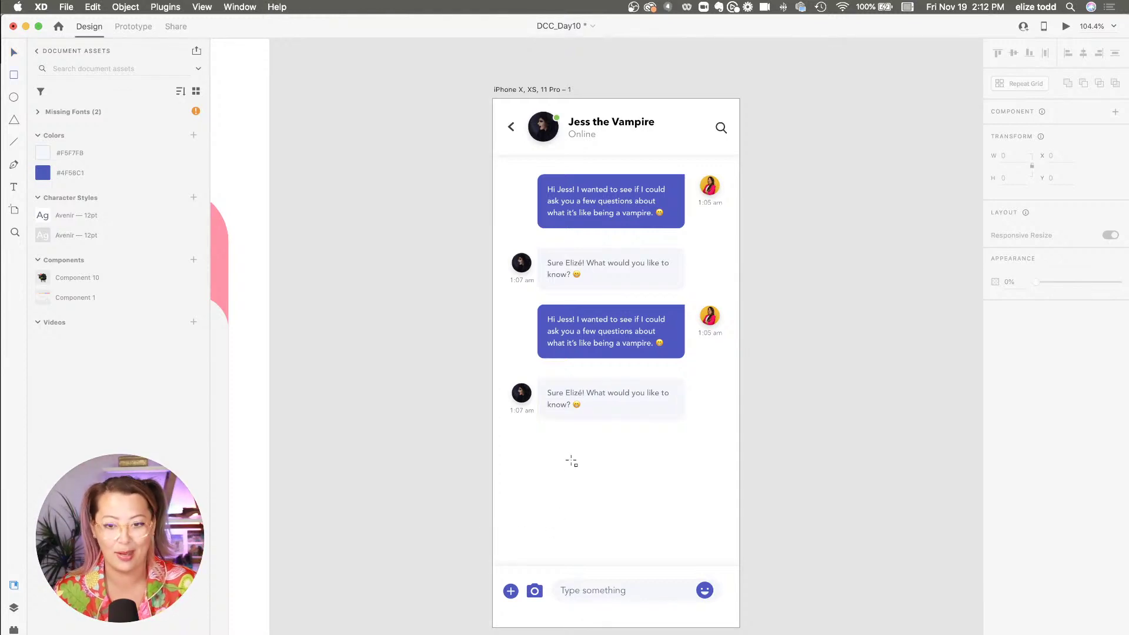
drag(538, 438, 685, 542)
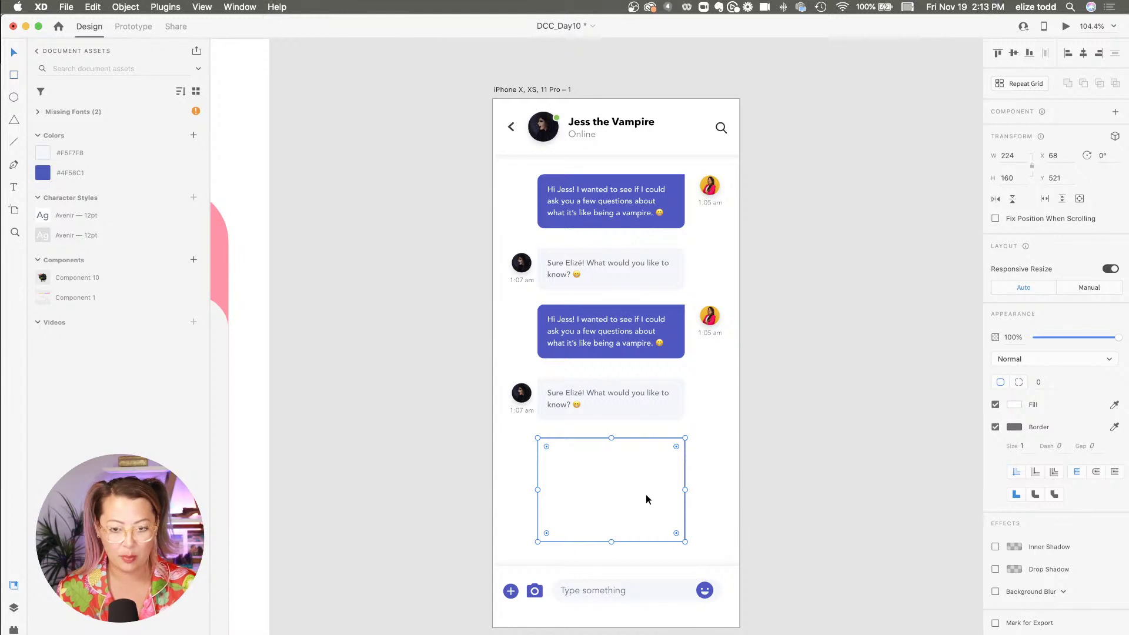
- Open the Free Stock Search for XD plugin and search its photos for "sheep"
scroll(625, 479, down, 3)
scroll(626, 479, up, 5)
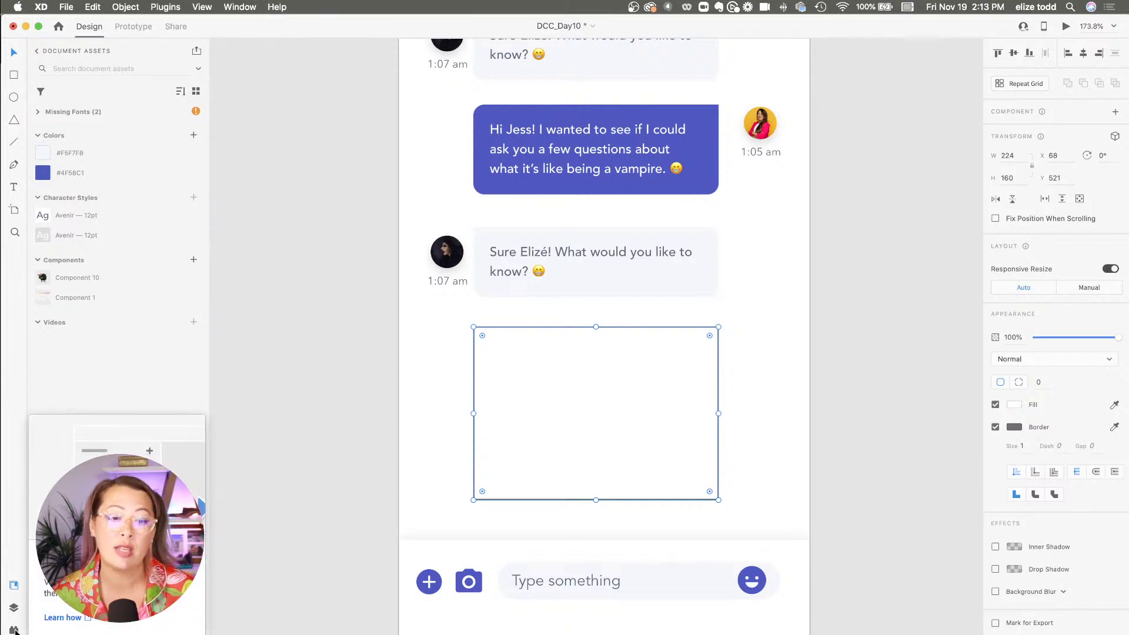
click(14, 630)
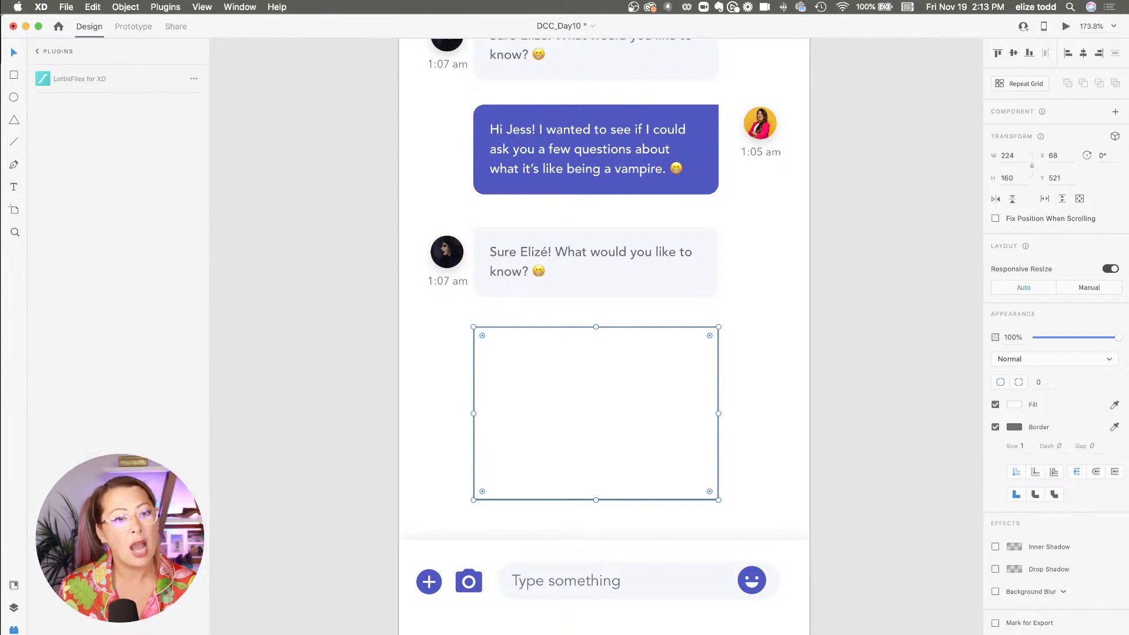
click(56, 73)
click(37, 51)
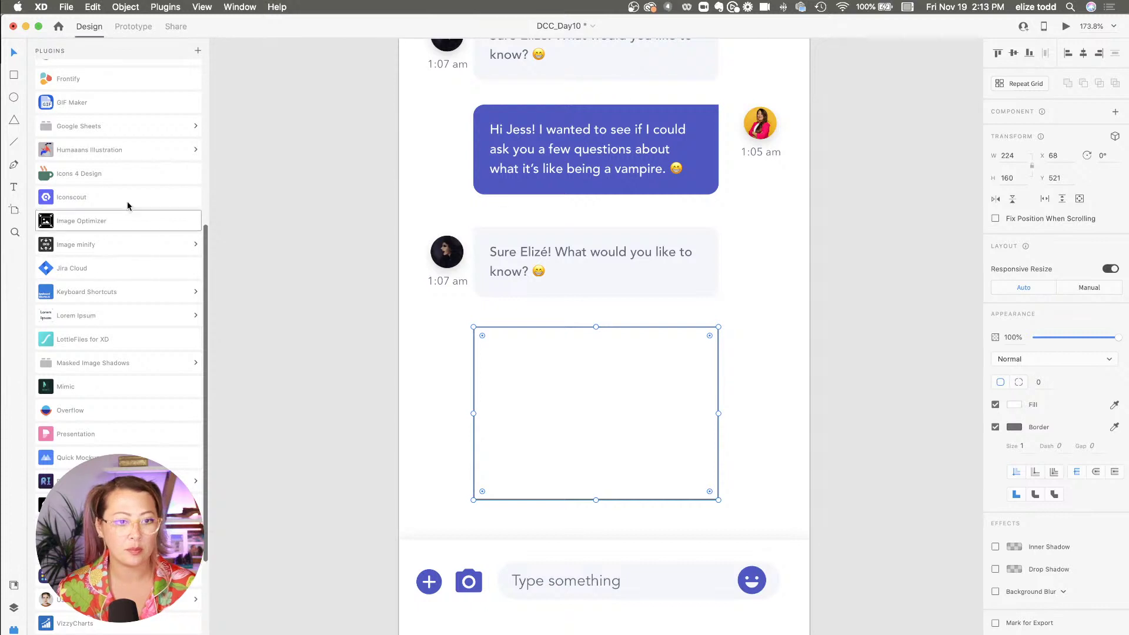
scroll(121, 187, up, 5)
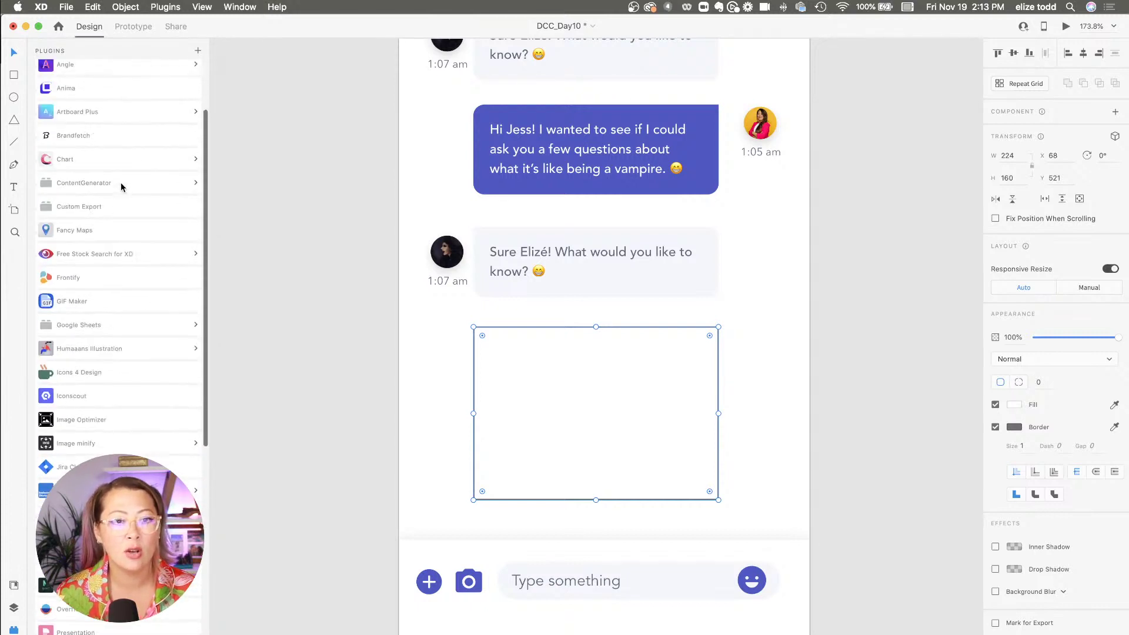
click(100, 330)
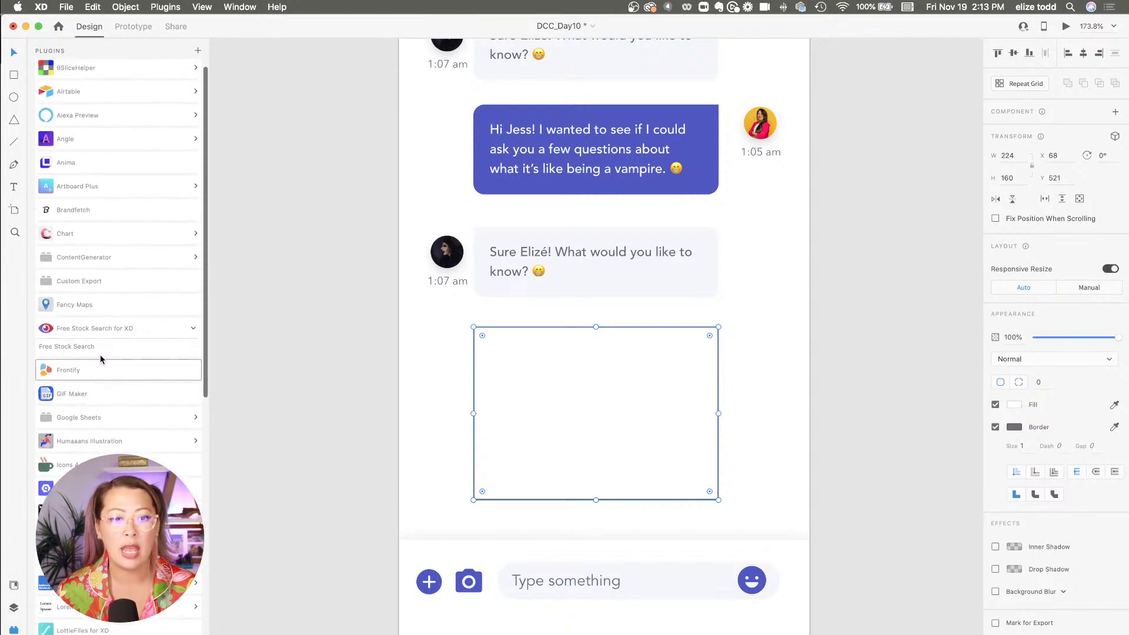
click(89, 348)
text(sheep)
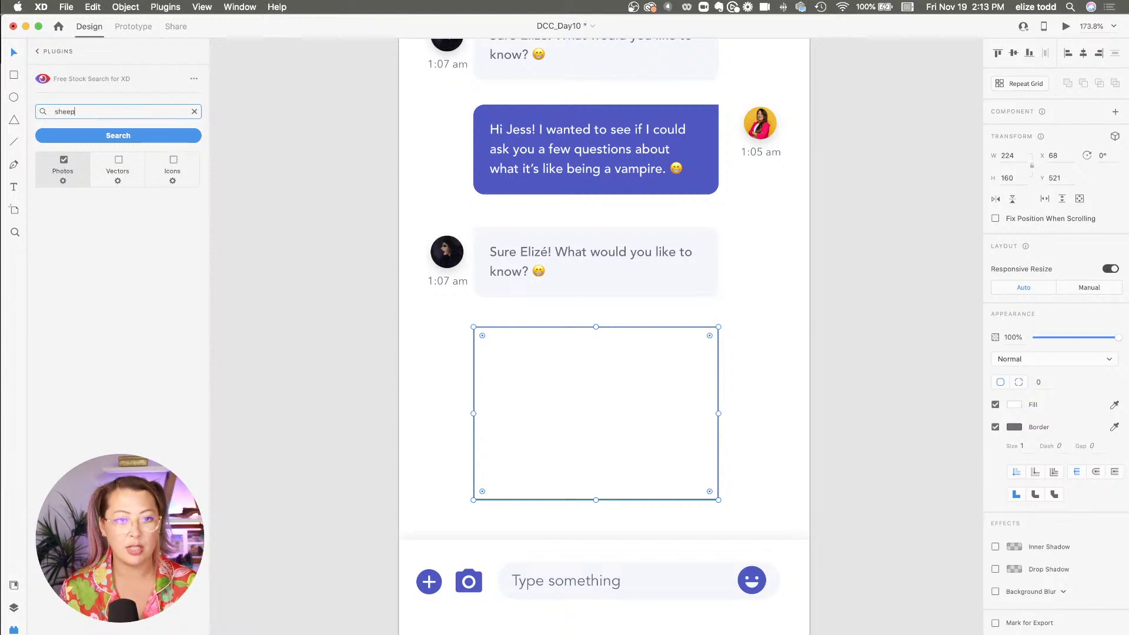
key(Return)
- Fill the rectangle with the first sheep photo, remove its border and close the plugin list
drag(95, 262, 643, 487)
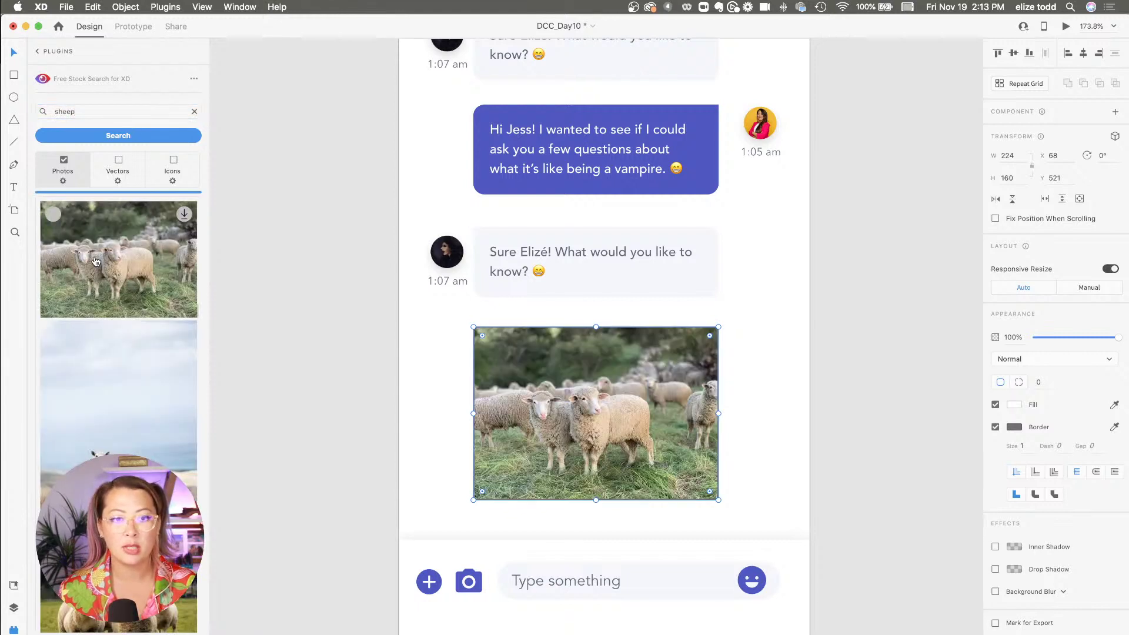
click(995, 428)
click(783, 429)
scroll(783, 428, down, 5)
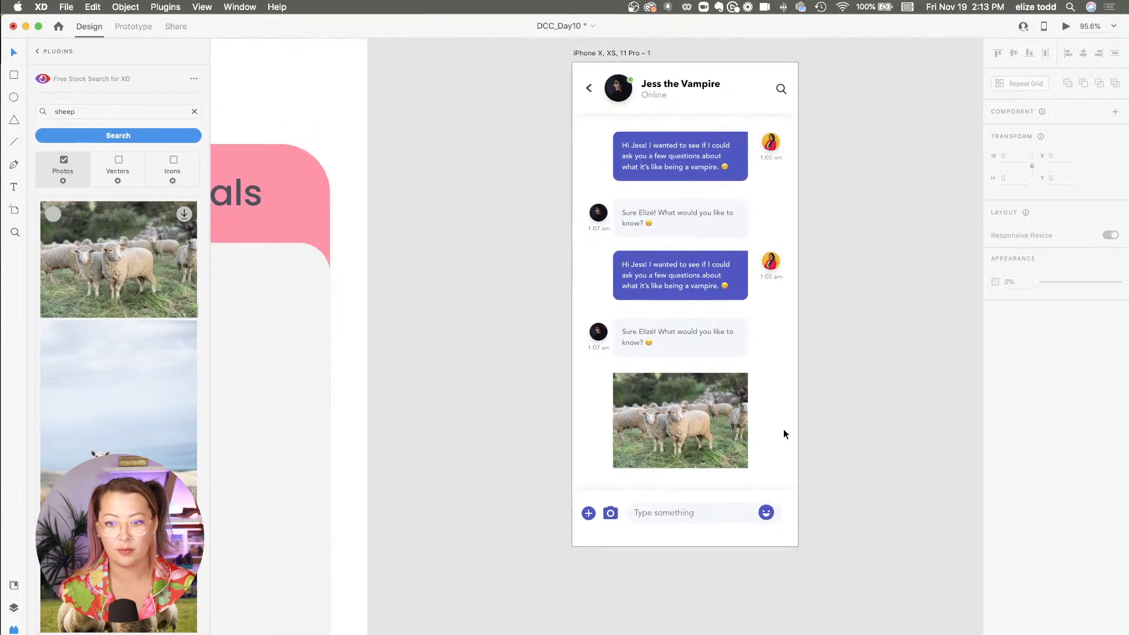
scroll(783, 434, right, 2)
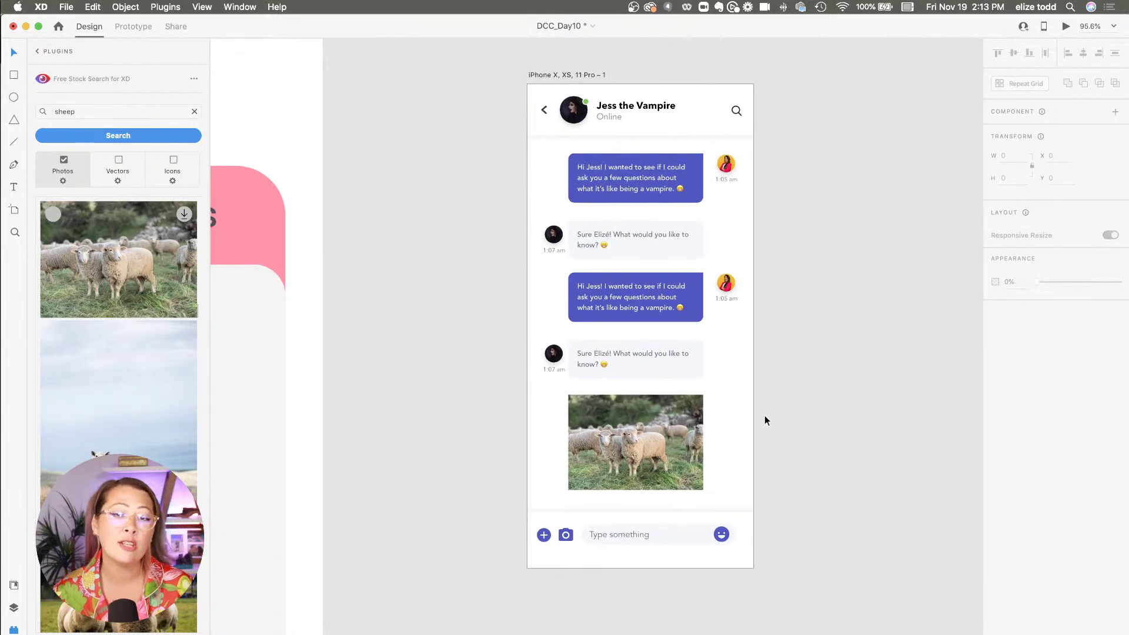
click(38, 51)
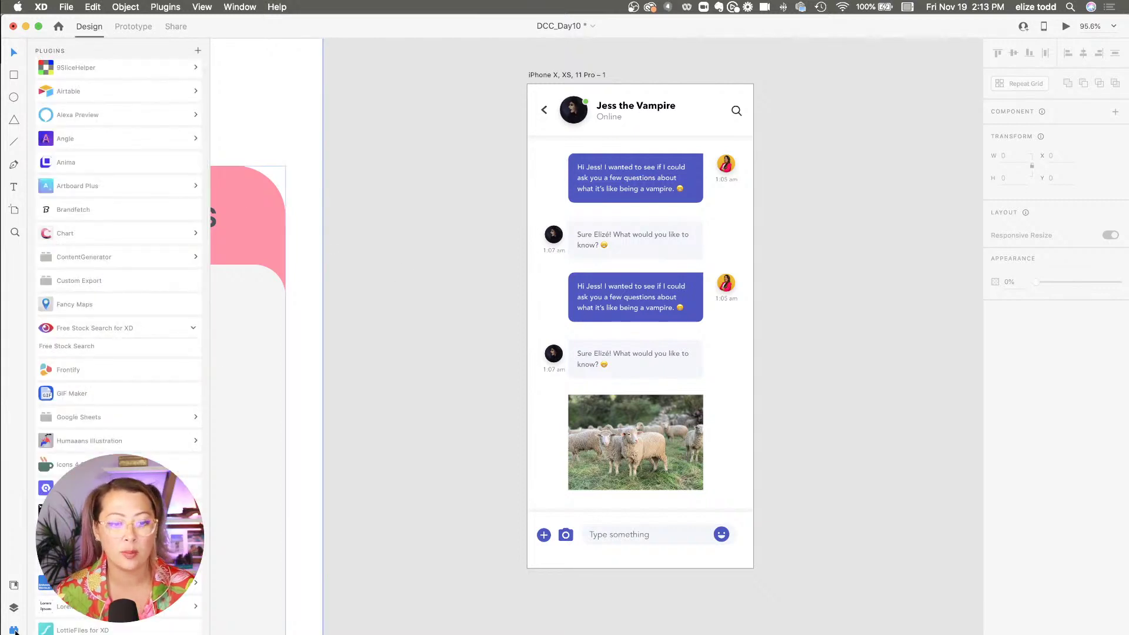
click(14, 629)
- Round all corners of the sheep photo to a radius of about 8
scroll(520, 531, left, 3)
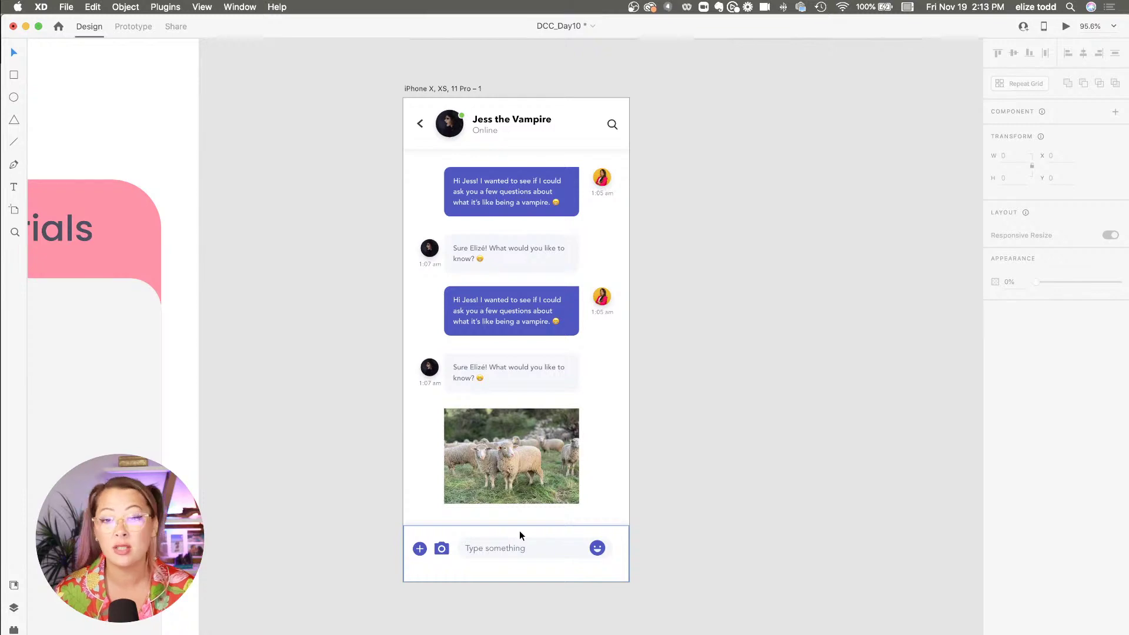
scroll(731, 464, down, 3)
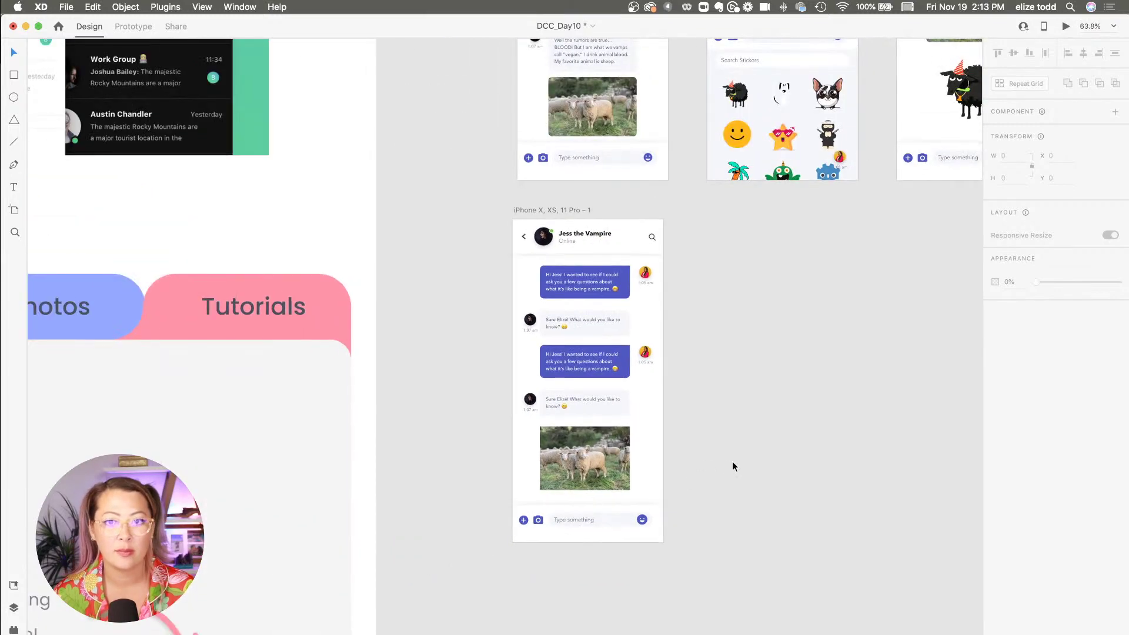
scroll(626, 483, up, 5)
click(591, 393)
scroll(594, 373, up, 3)
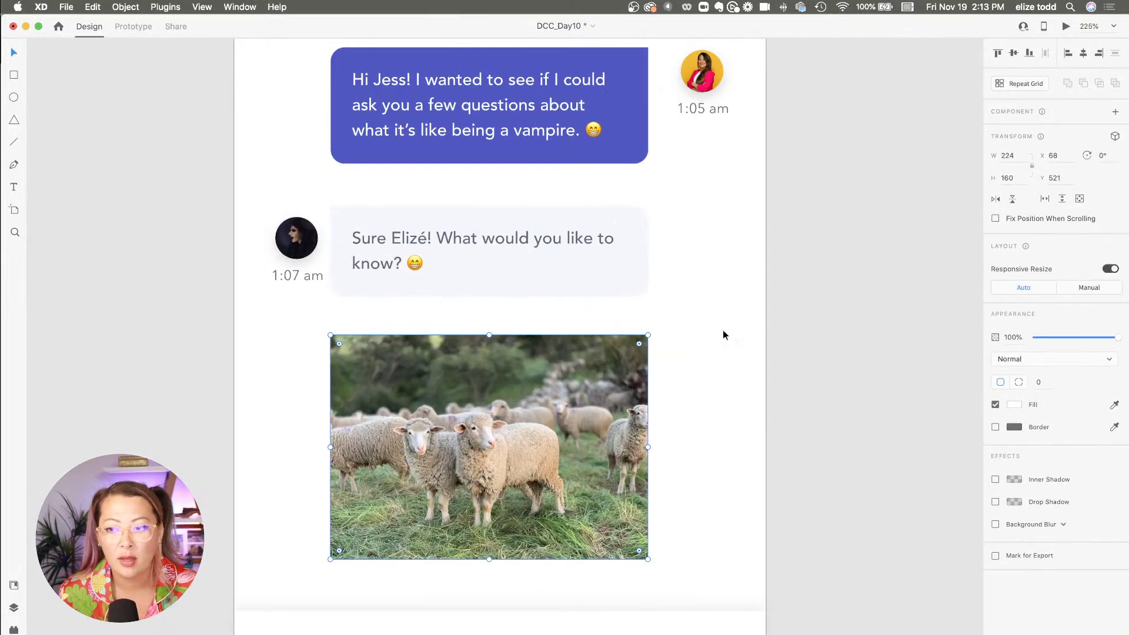
drag(641, 344, 636, 345)
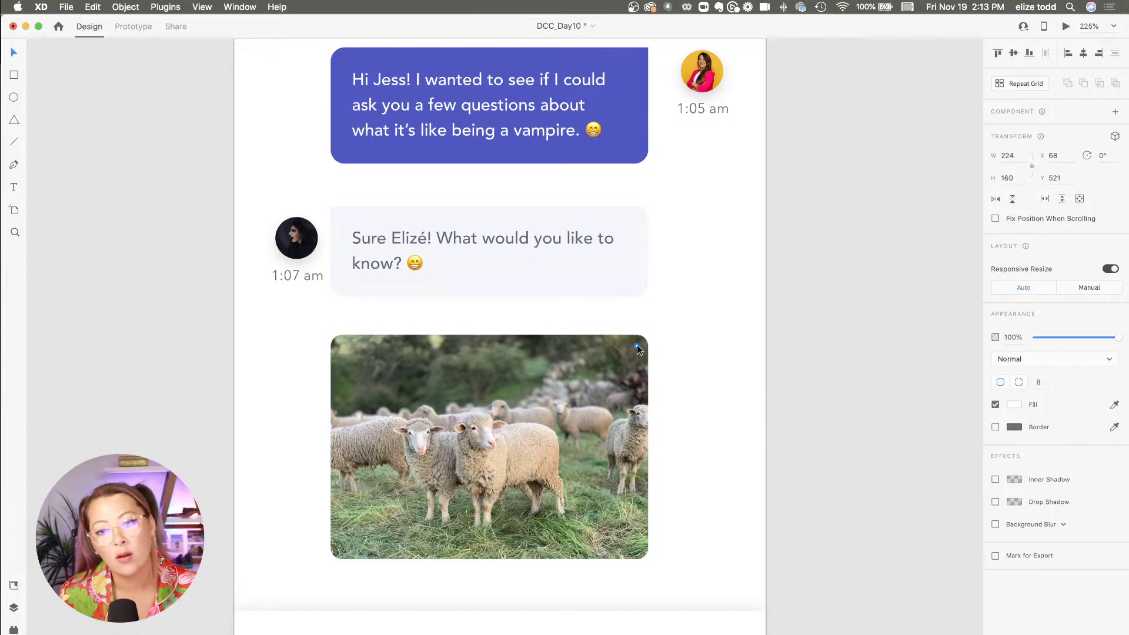
key(Escape)
- Group all the chat bubbles, avatars, times and the sheep photo on the new artboard
scroll(732, 353, down, 8)
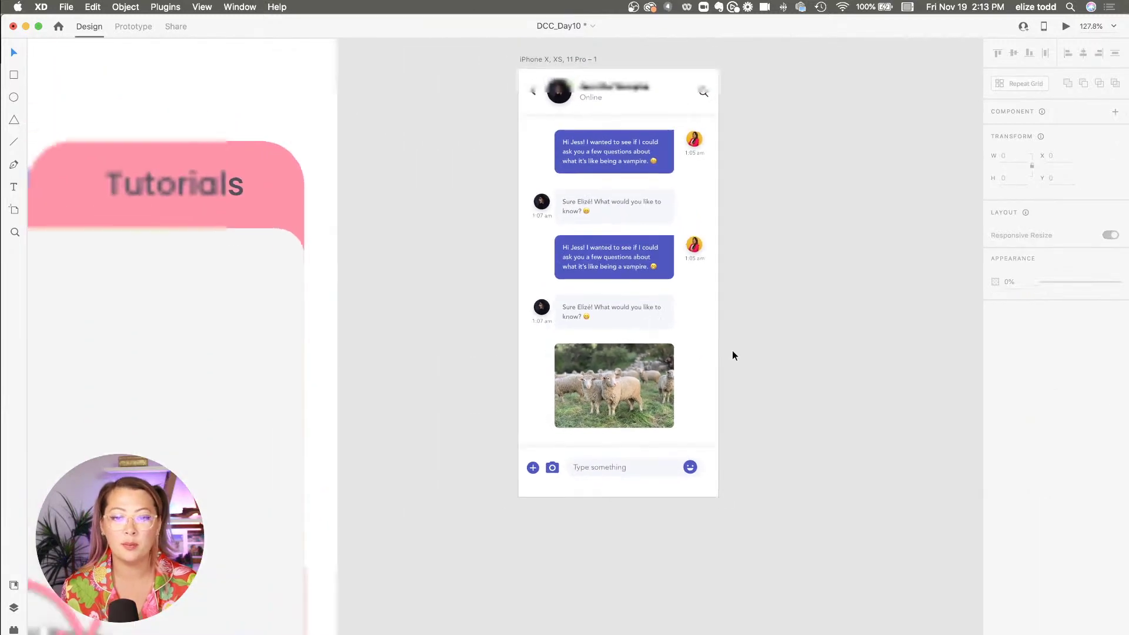
scroll(732, 351, down, 5)
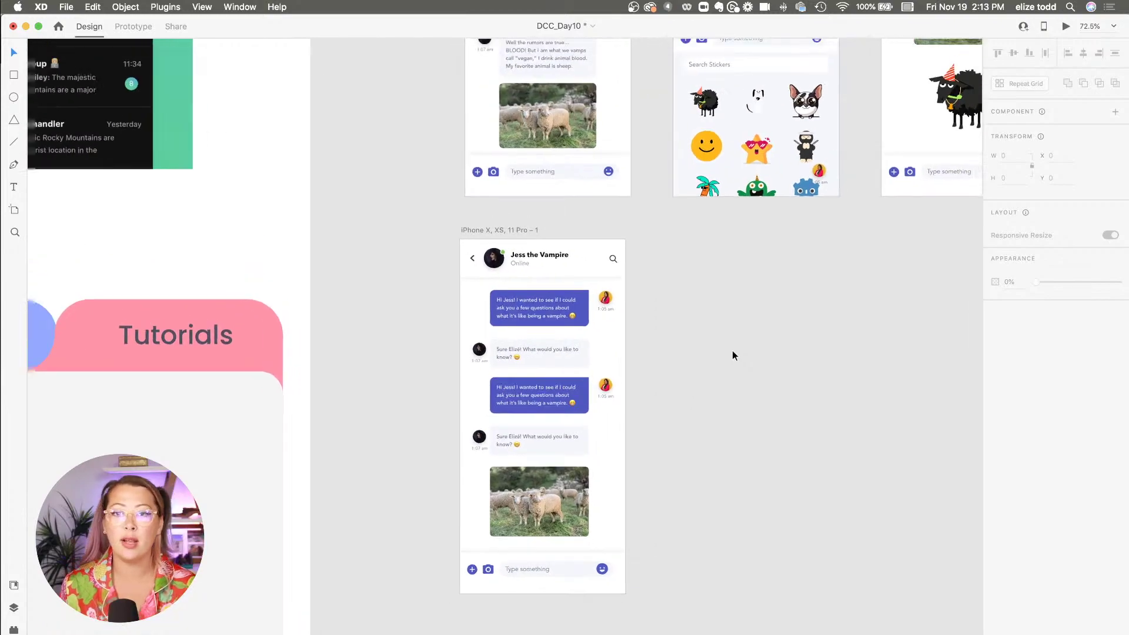
scroll(756, 181, up, 6)
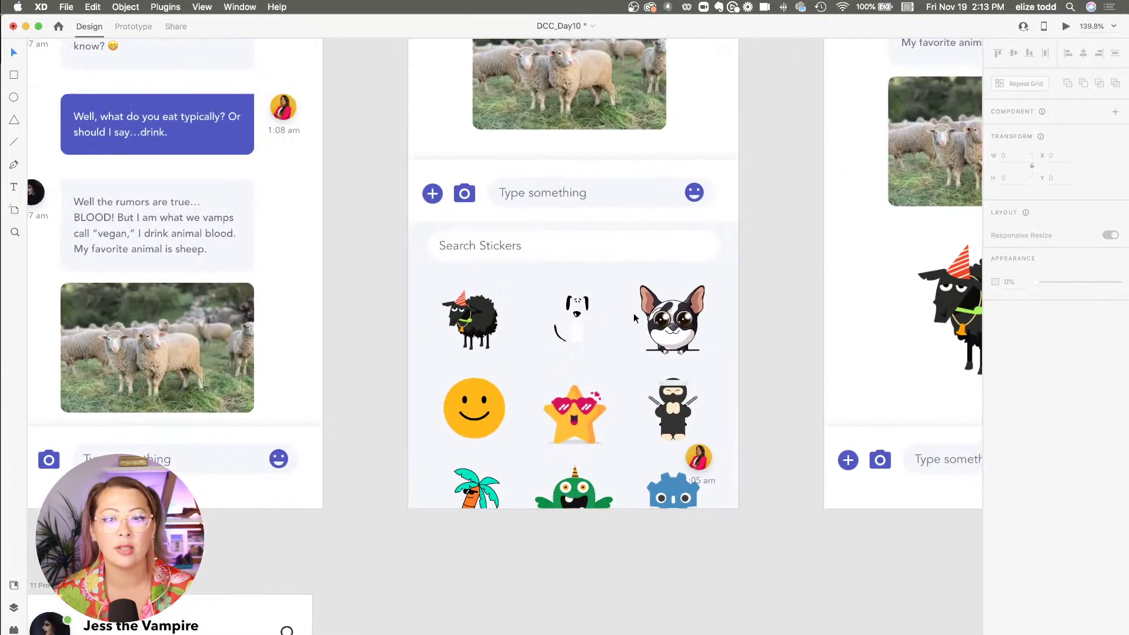
scroll(544, 295, down, 6)
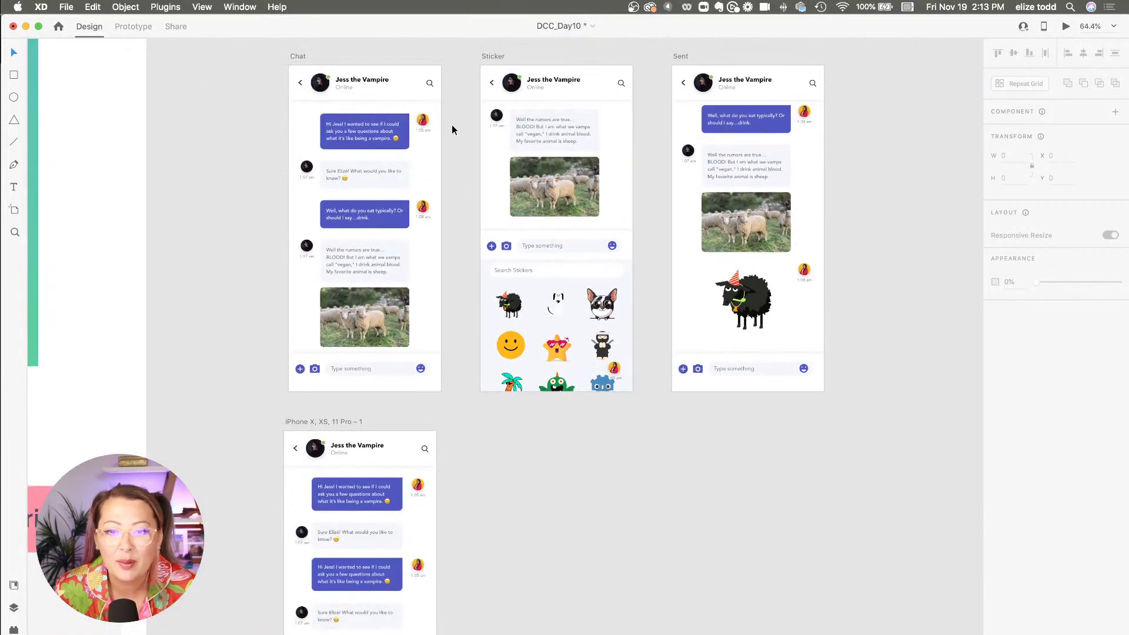
scroll(486, 426, down, 5)
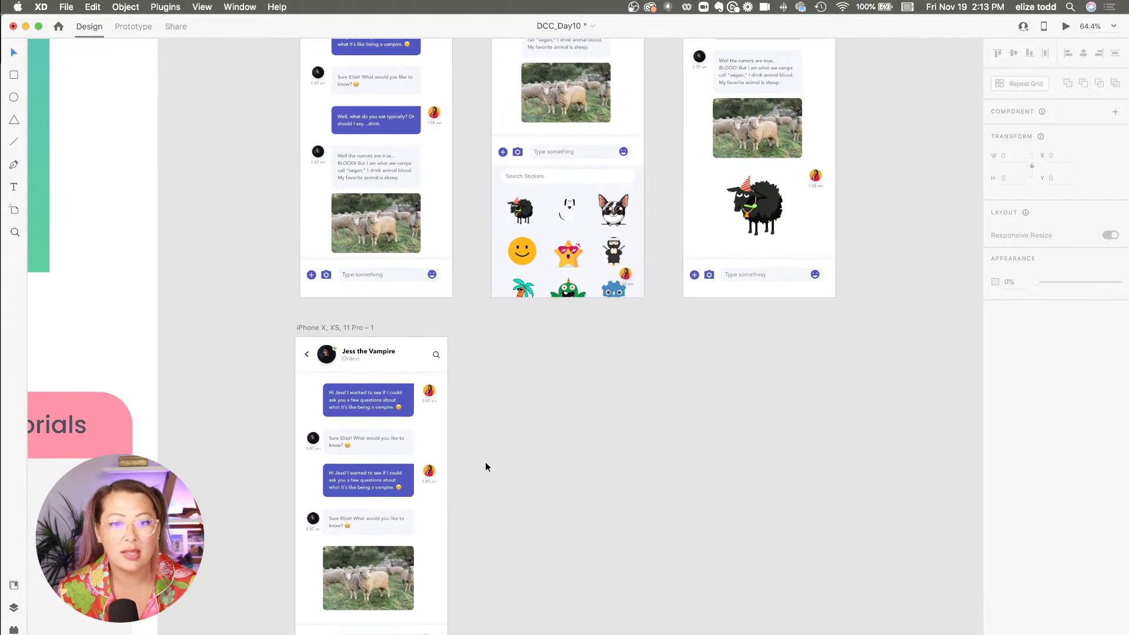
drag(492, 549, 291, 334)
scroll(291, 334, up, 3)
scroll(525, 512, down, 1)
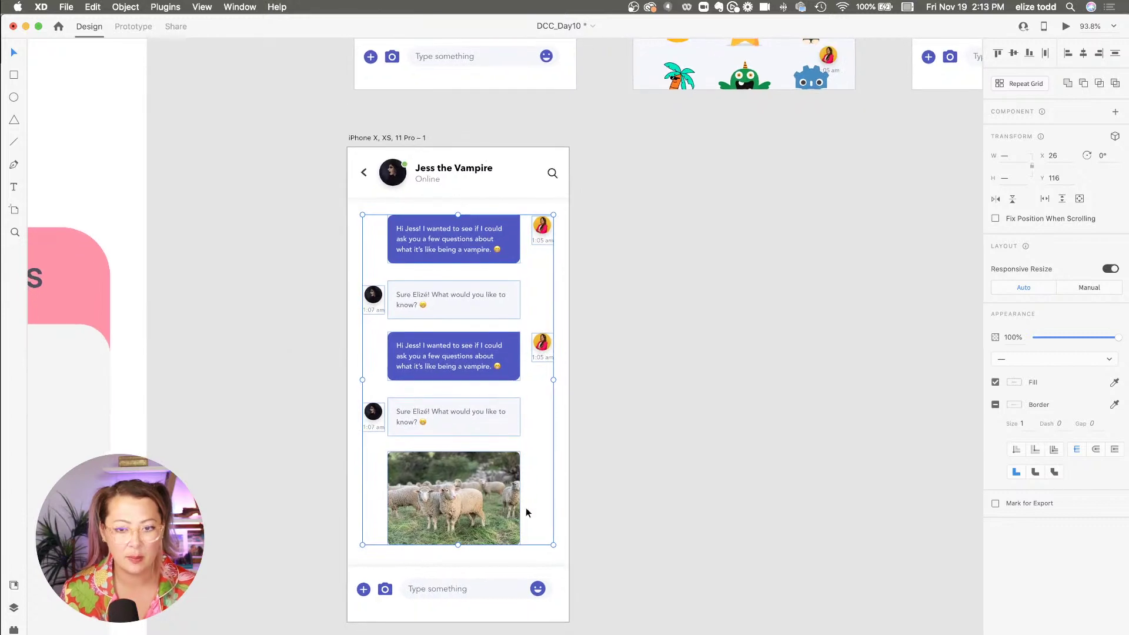
right_click(449, 340)
click(488, 447)
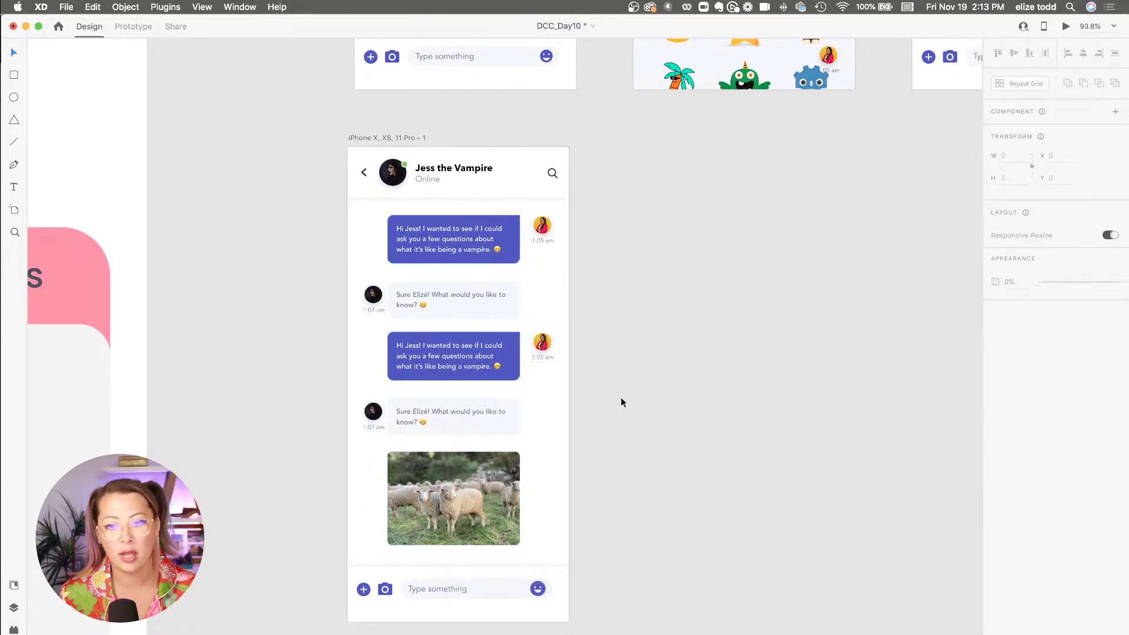
drag(456, 366, 418, 367)
click(670, 350)
- Duplicate the new chat artboard to its right and move the copy's message group up to Y -120
scroll(676, 348, down, 5)
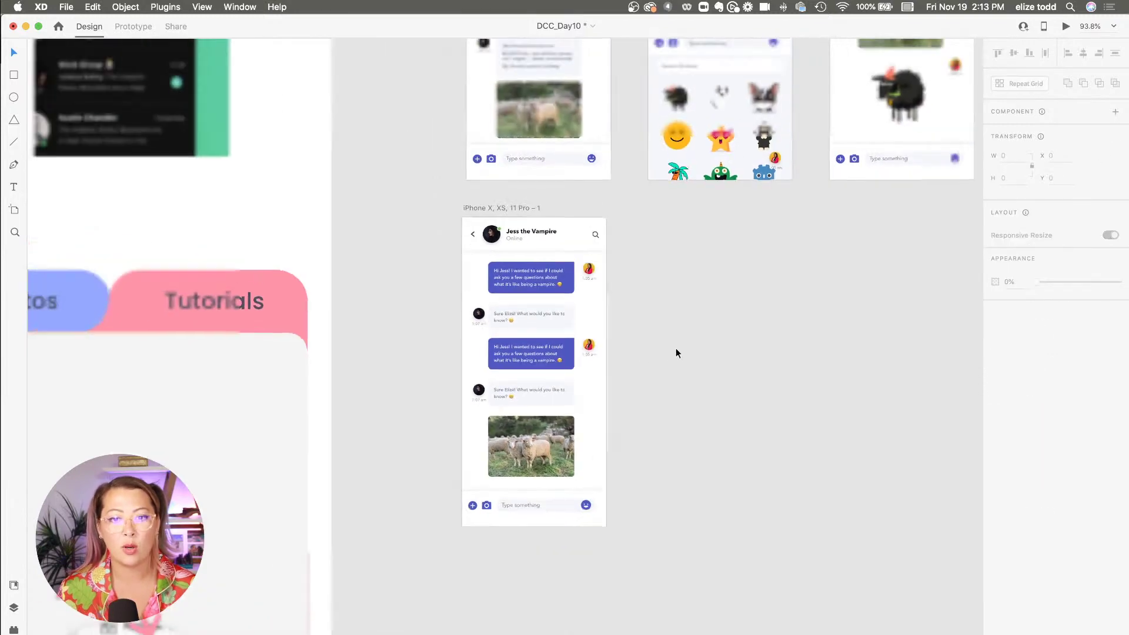
scroll(667, 347, up, 2)
drag(446, 206, 623, 227)
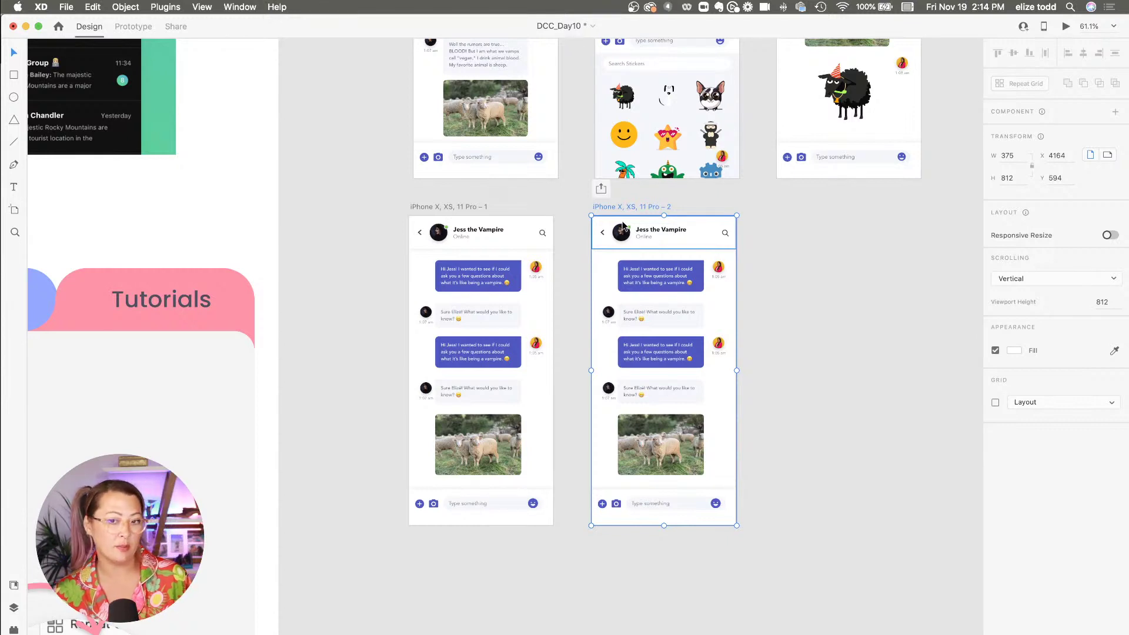
click(689, 287)
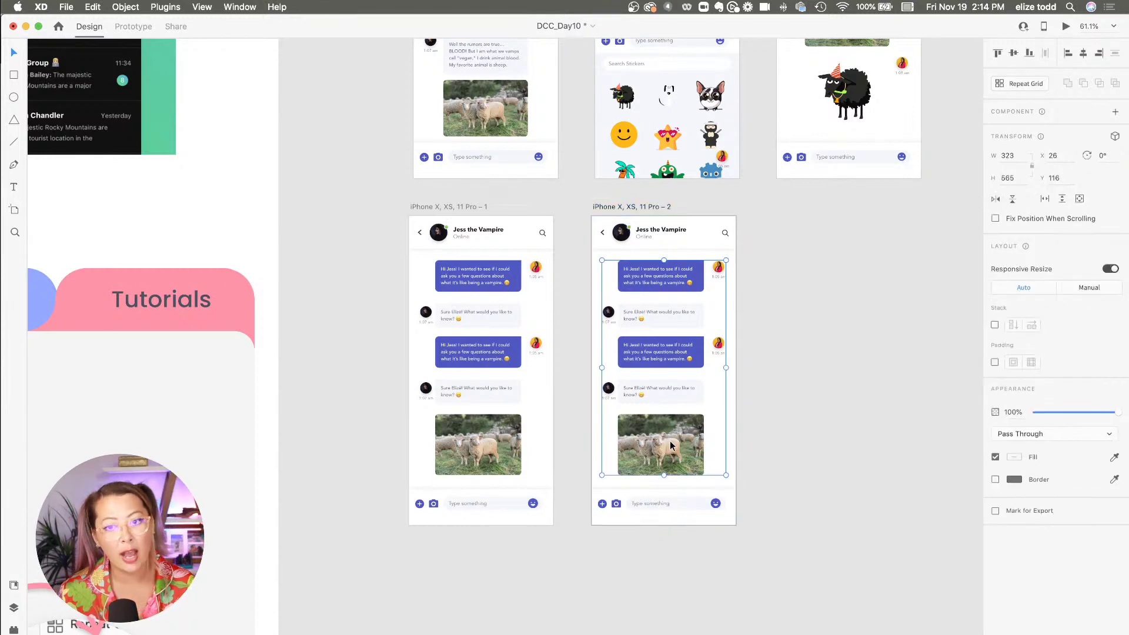
drag(671, 448, 657, 358)
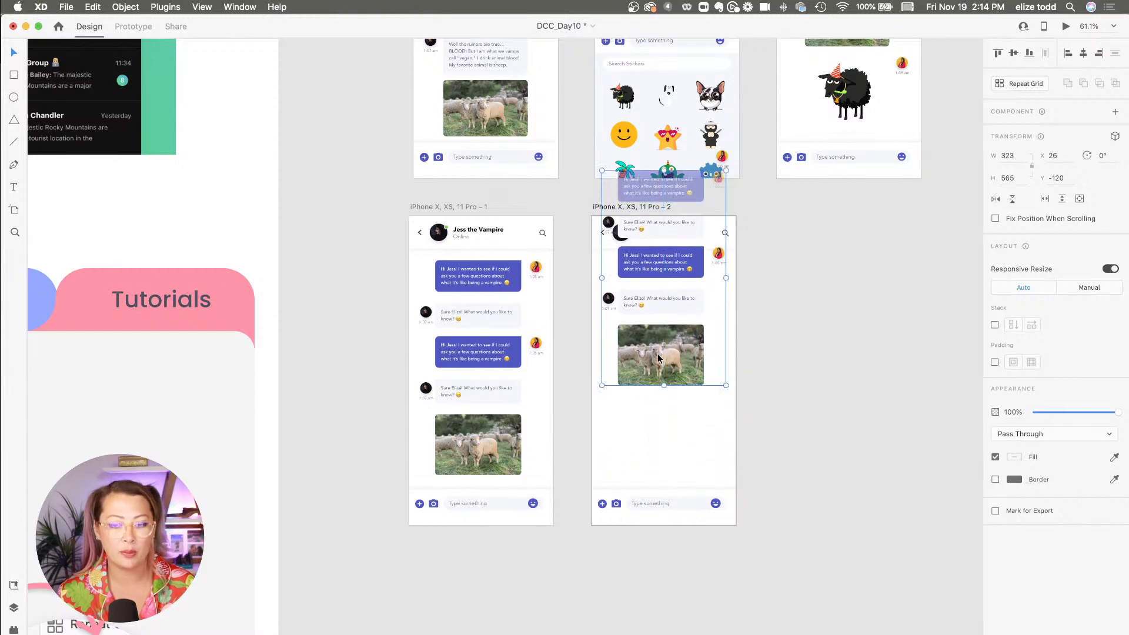
- Move the header group above the message group in the second new artboard's layer order, so it covers the overlapping messages
scroll(658, 358, up, 5)
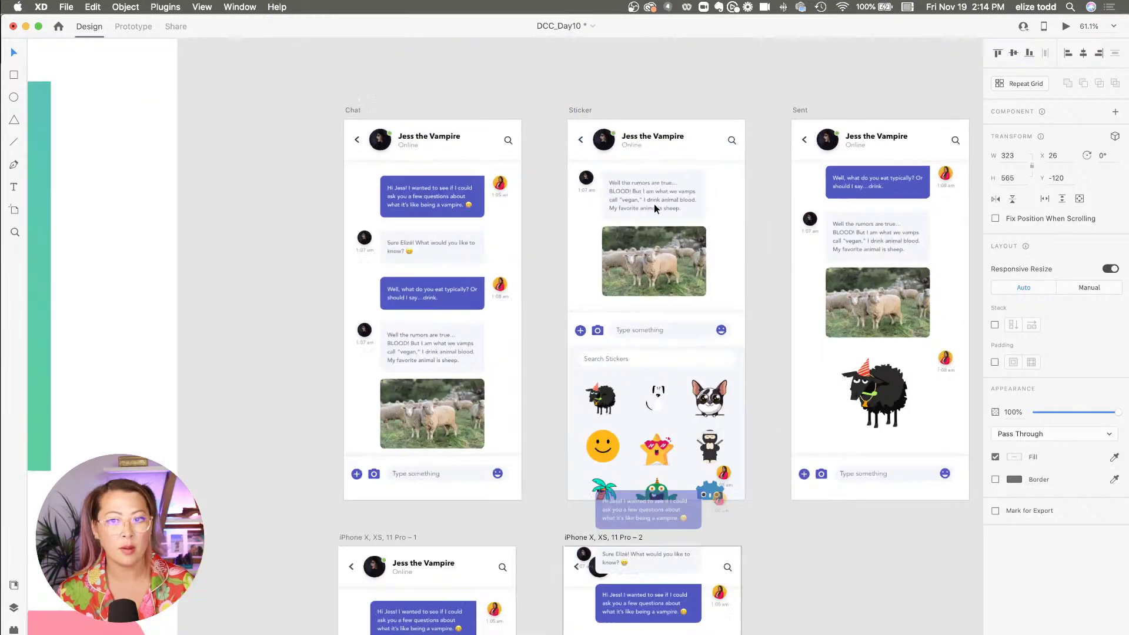
scroll(654, 203, up, 5)
scroll(556, 350, down, 5)
scroll(562, 531, down, 3)
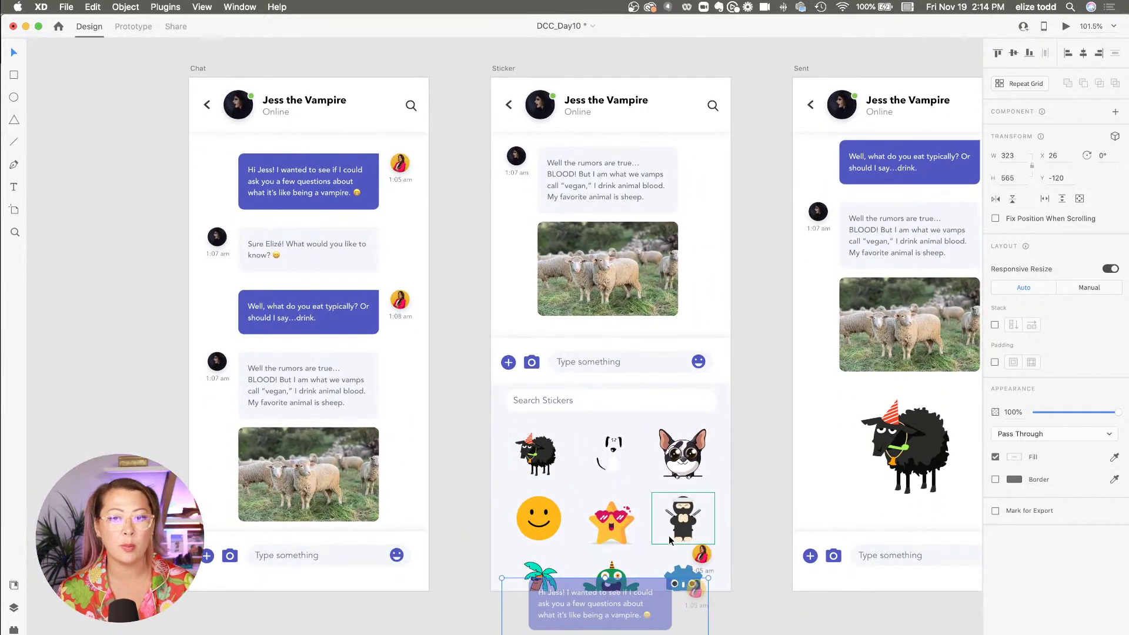
scroll(670, 539, down, 8)
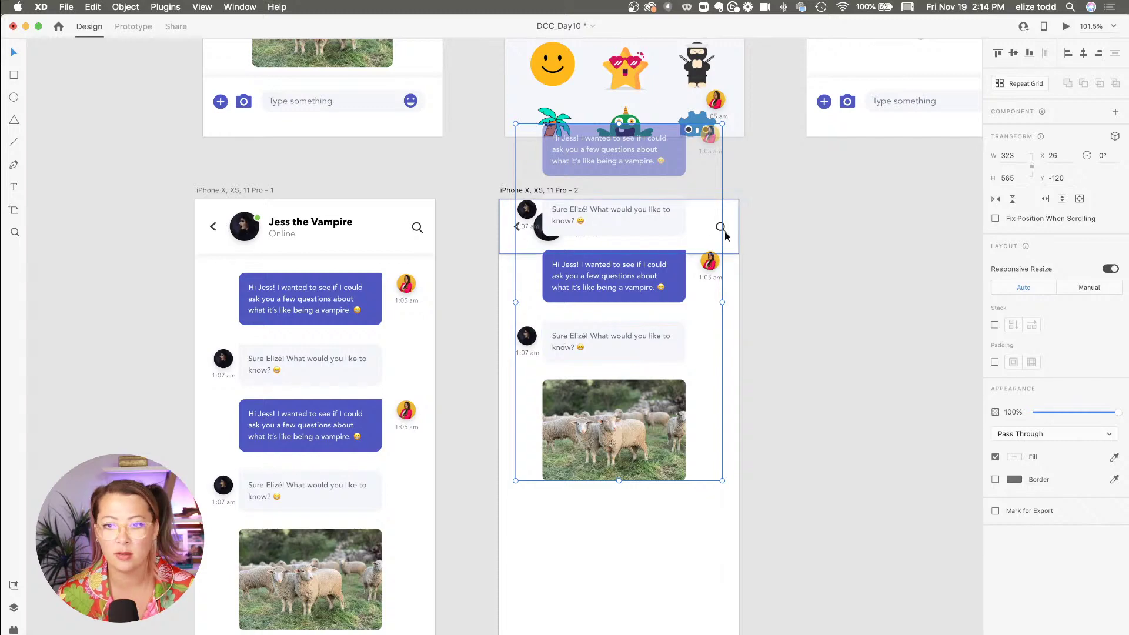
click(14, 609)
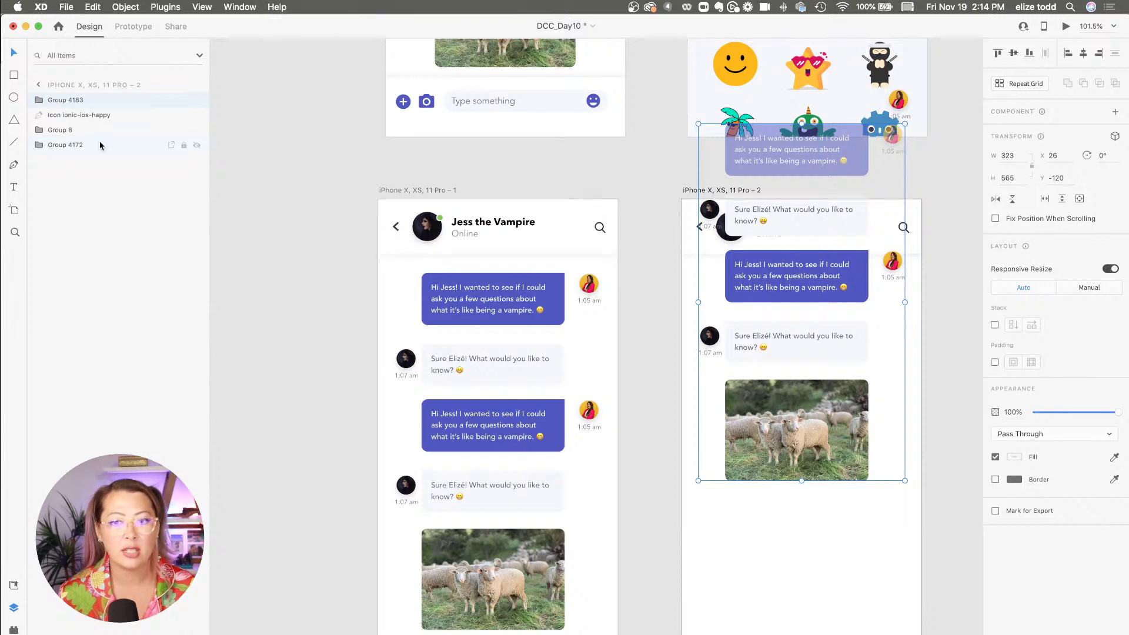
click(74, 130)
click(67, 148)
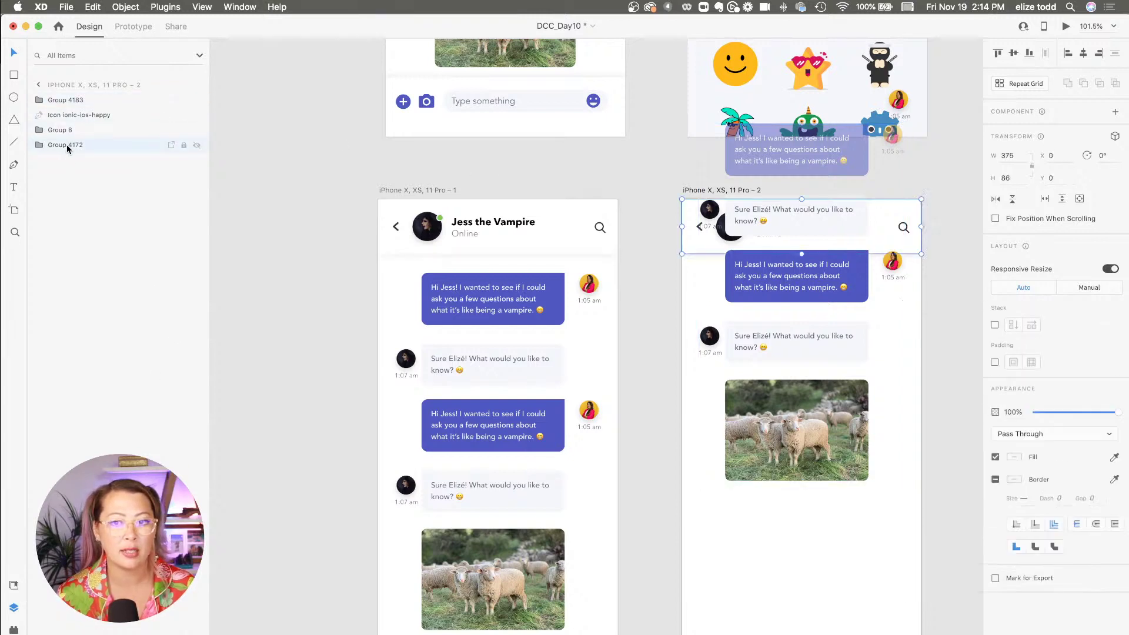
drag(55, 148, 72, 100)
scroll(857, 251, right, 3)
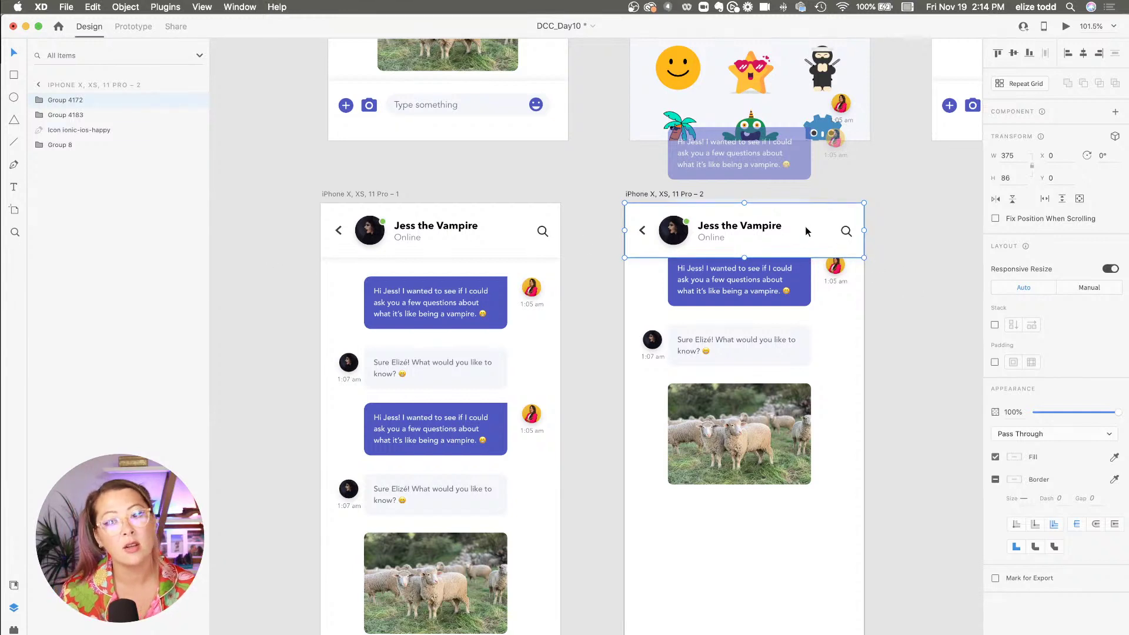
scroll(757, 445, down, 2)
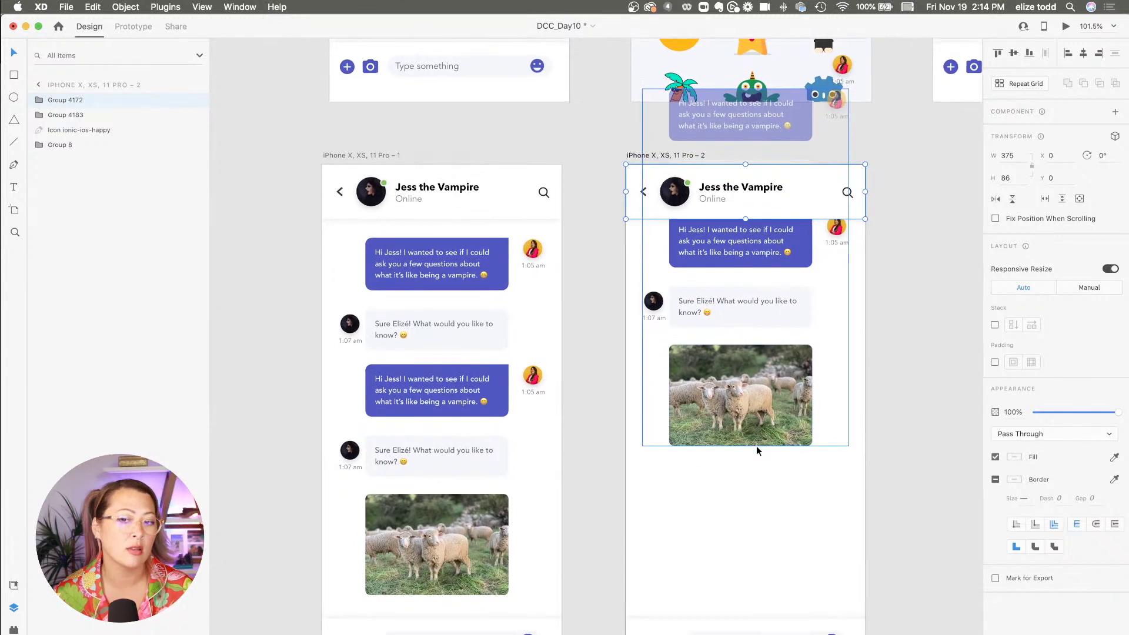
click(742, 509)
scroll(742, 509, down, 3)
scroll(741, 509, down, 1)
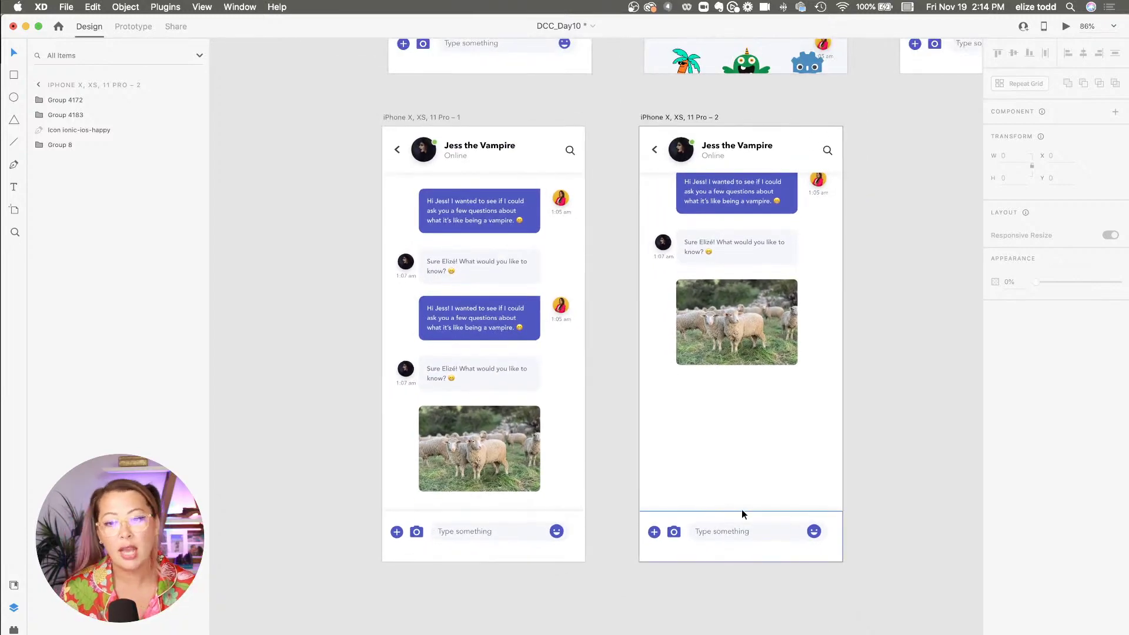
scroll(742, 514, down, 3)
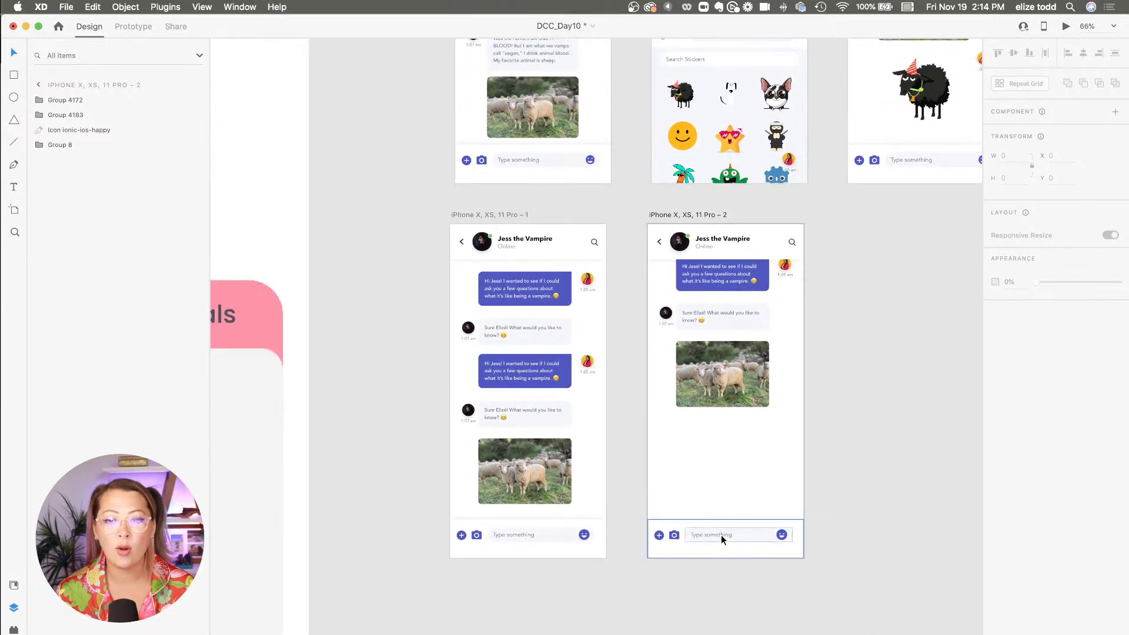
scroll(721, 539, up, 2)
drag(721, 578, 724, 492)
key(cmd+z)
scroll(788, 617, up, 3)
drag(789, 615, 552, 536)
click(662, 612)
click(662, 587)
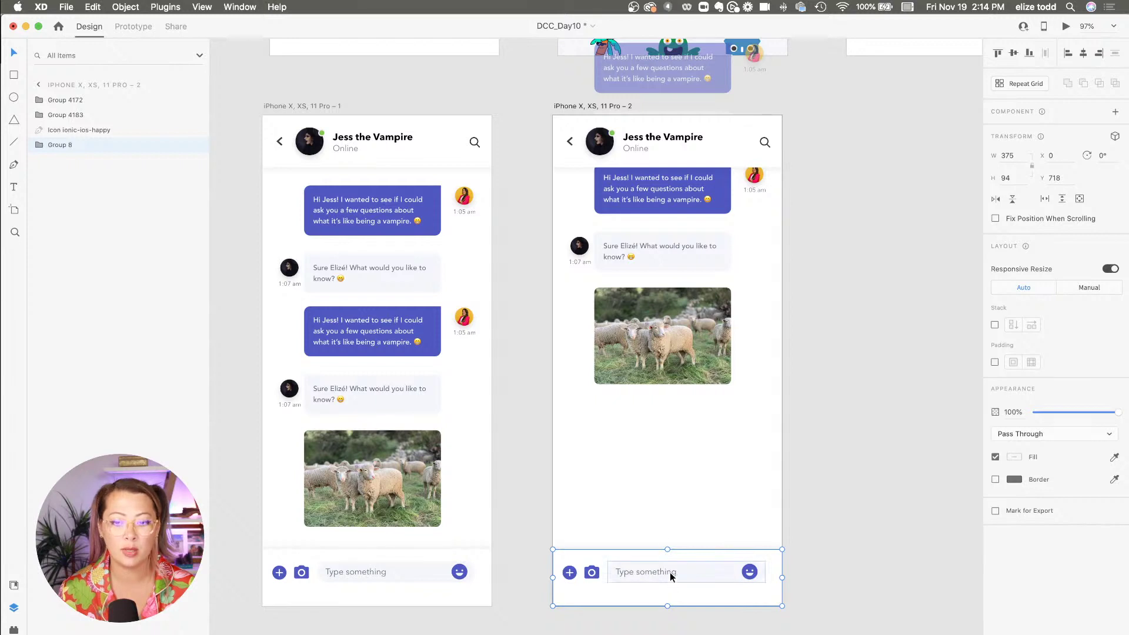
drag(671, 576, 664, 447)
key(cmd+z)
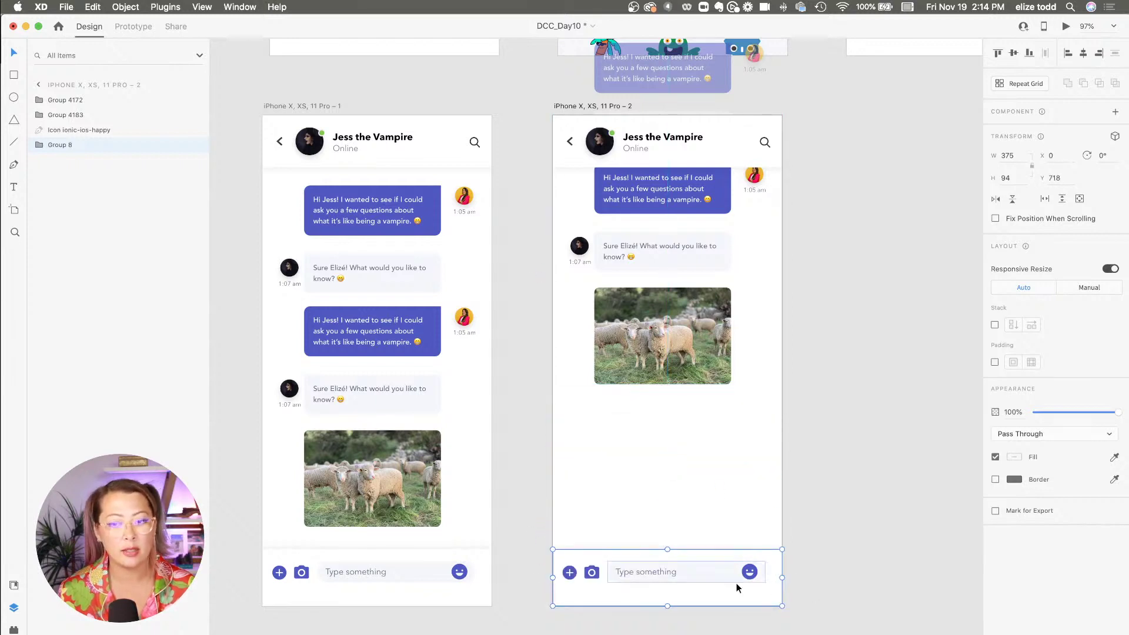
- Group the second new artboard's message bar with its smiley icon and move the group up to Y 471, below the sheep photo
scroll(751, 573, down, 2)
drag(844, 579, 580, 493)
right_click(616, 554)
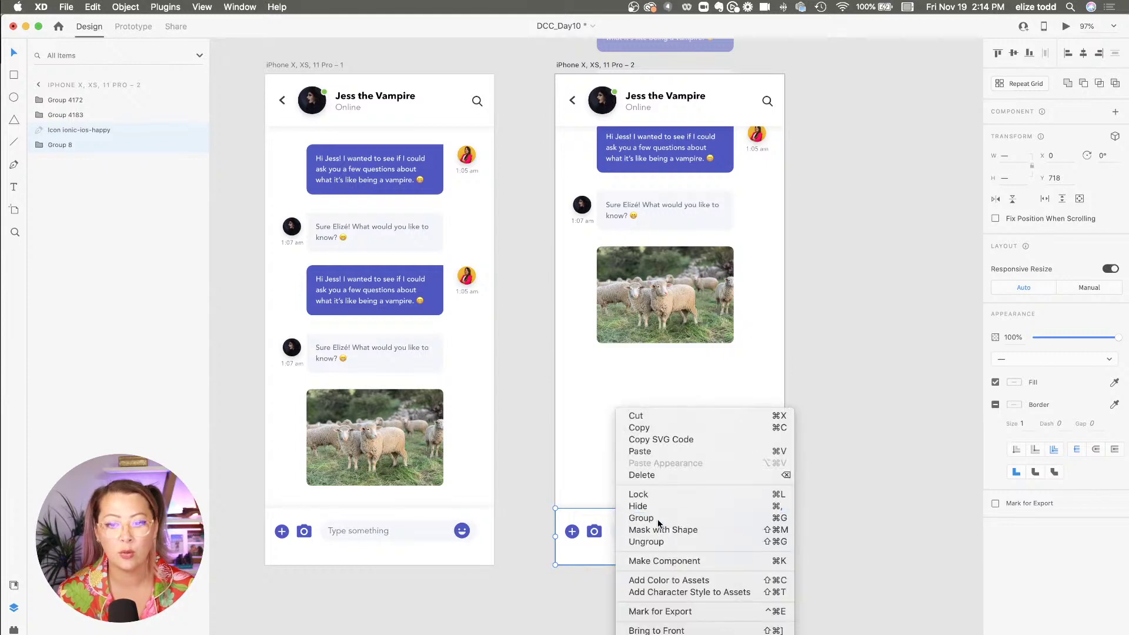
click(653, 518)
drag(609, 541, 604, 392)
scroll(605, 393, down, 3)
scroll(605, 392, up, 2)
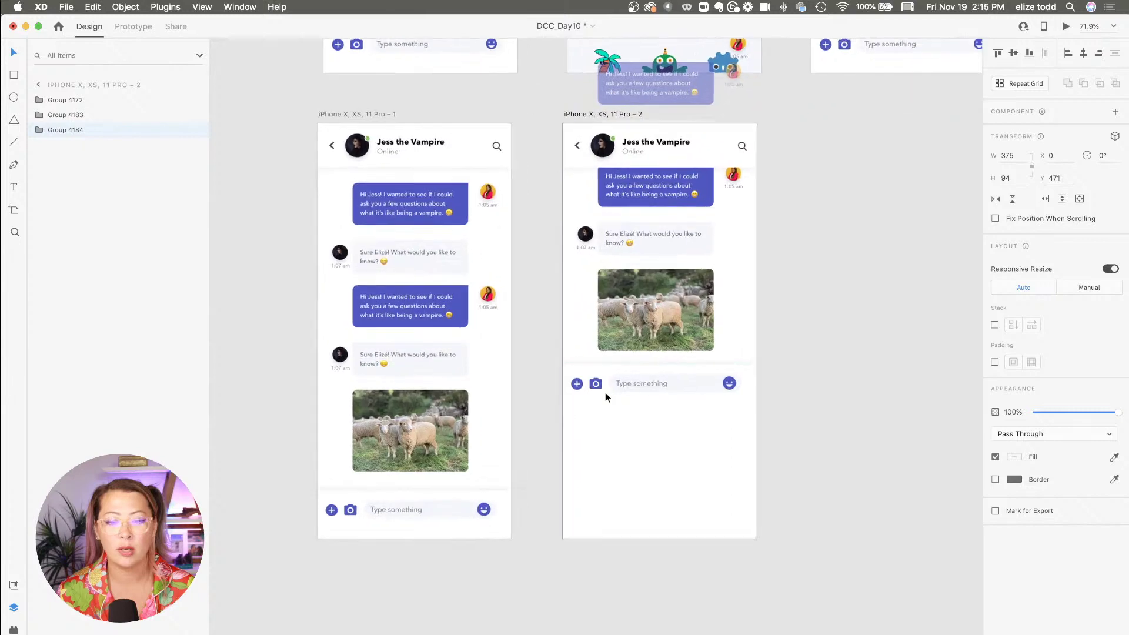
scroll(519, 469, up, 2)
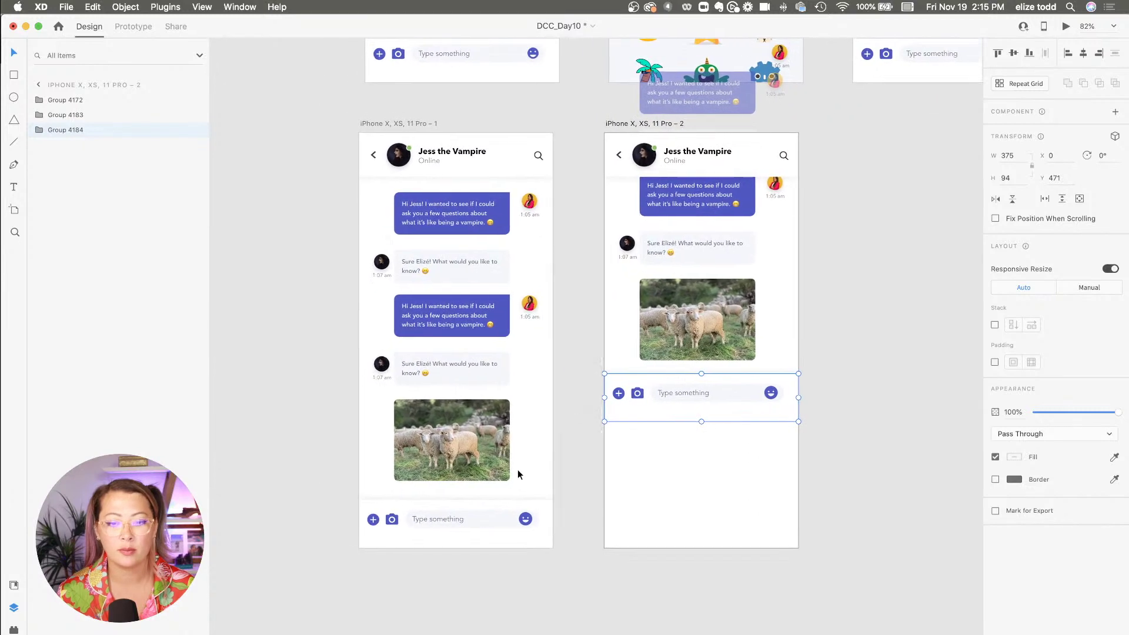
- Rename the second new artboard's message bar group as Chat bar
double_click(76, 131)
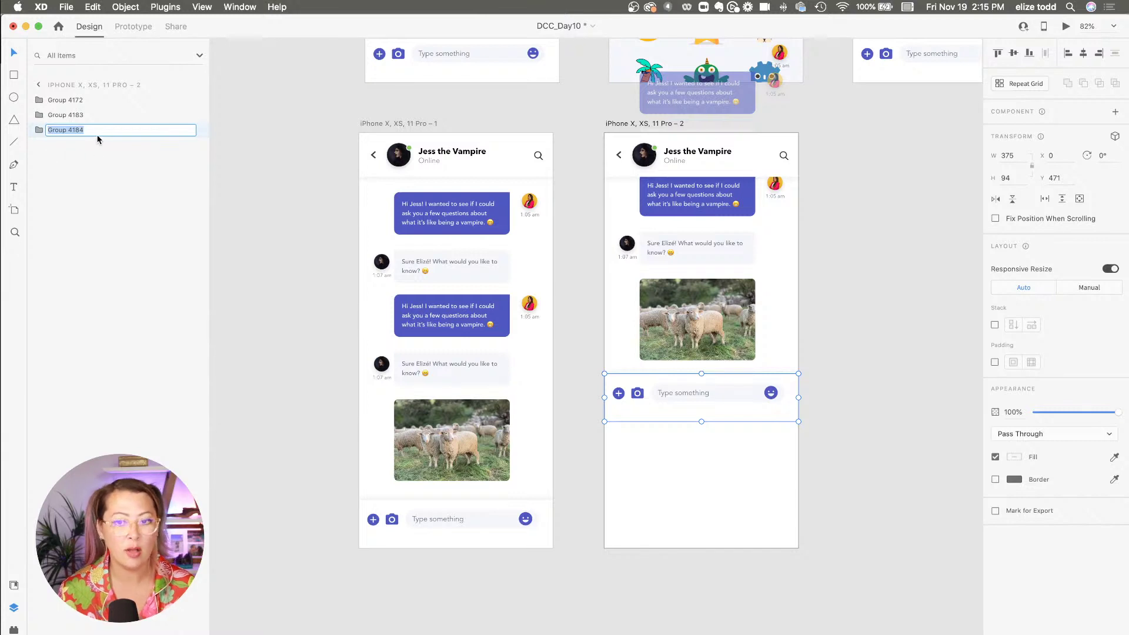
text(Chat bar)
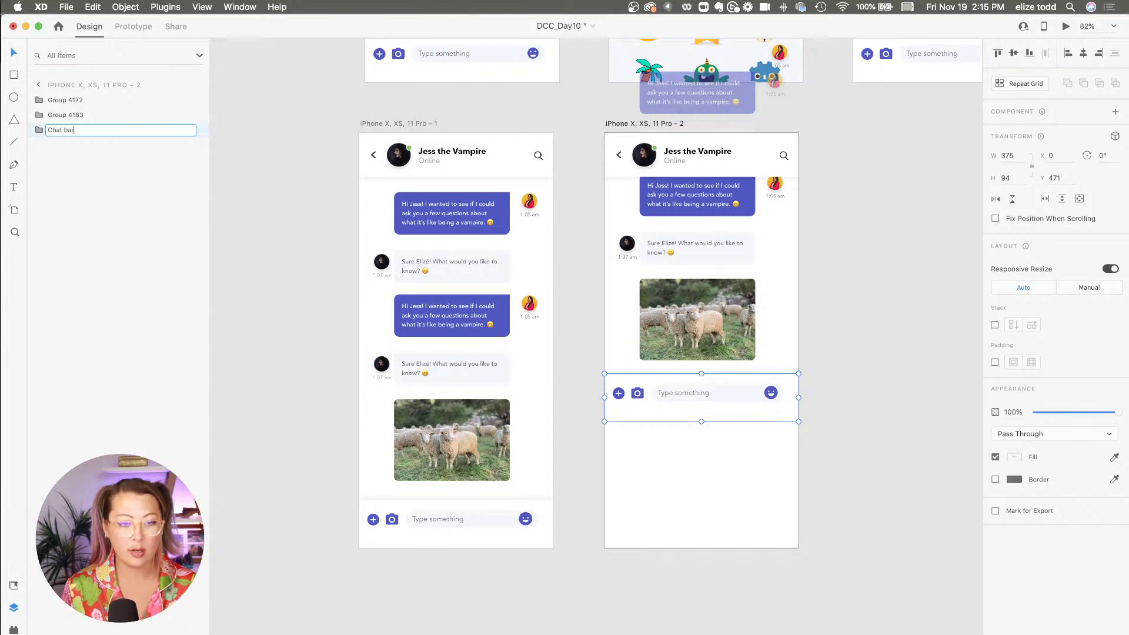
key(Return)
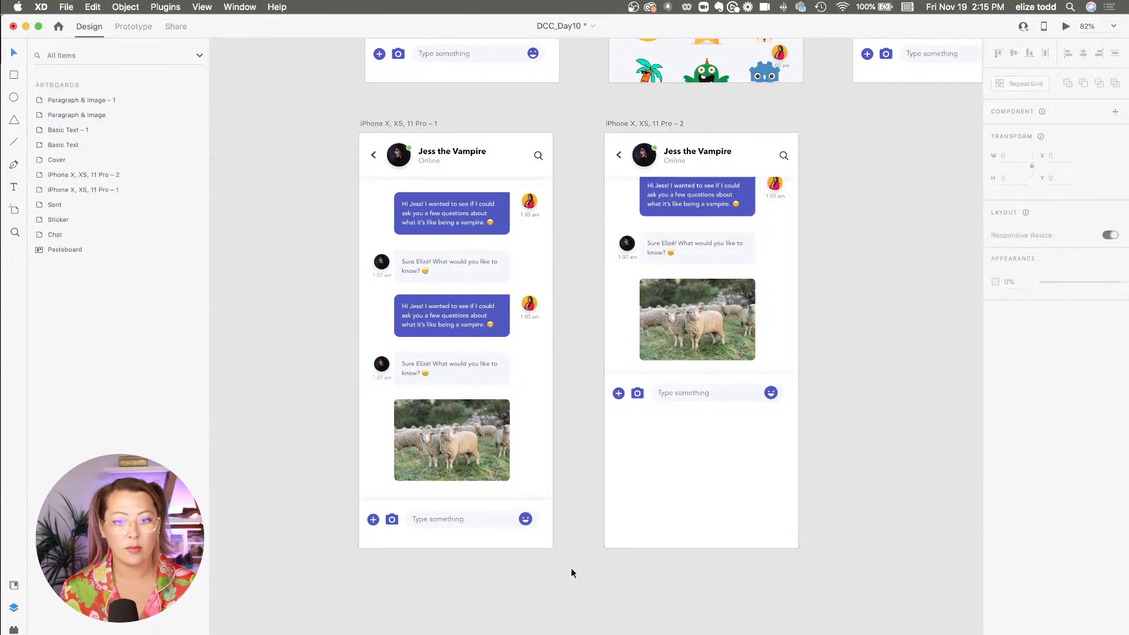
- Group the message bar and smiley icon on the first new artboard and name the group Chat Bar
drag(572, 568, 353, 499)
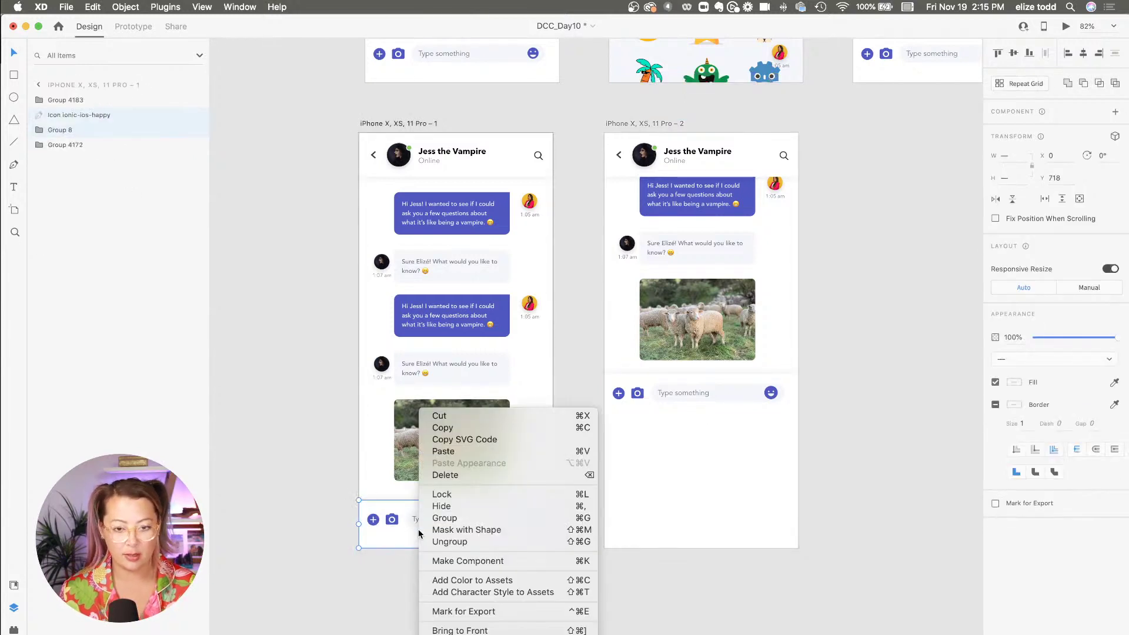
right_click(419, 521)
click(449, 518)
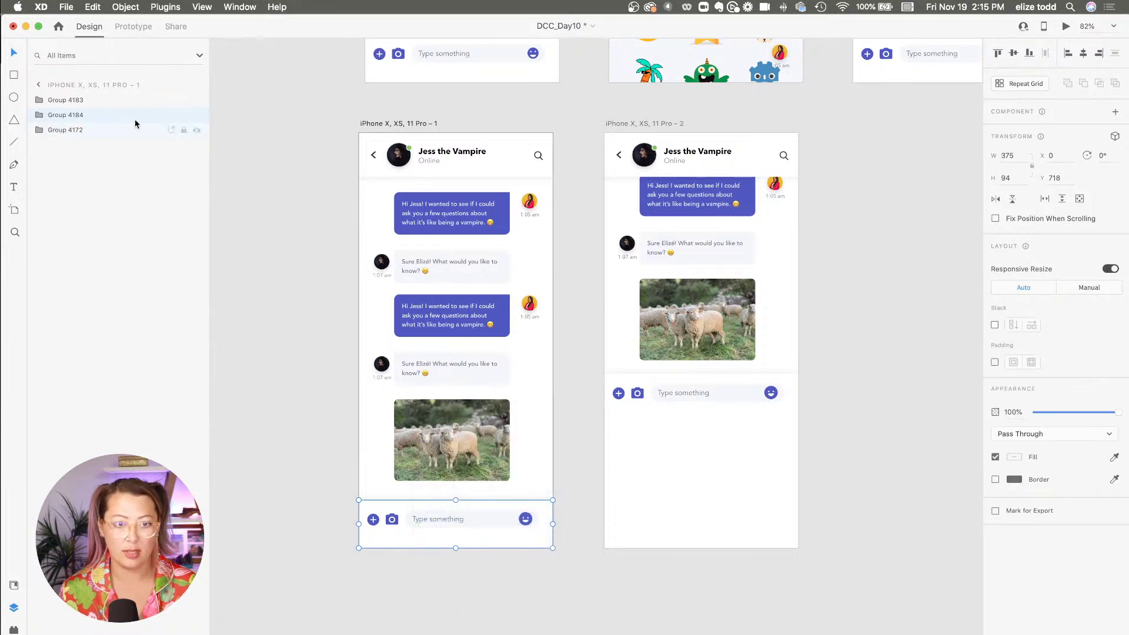
double_click(69, 112)
text(Chat)
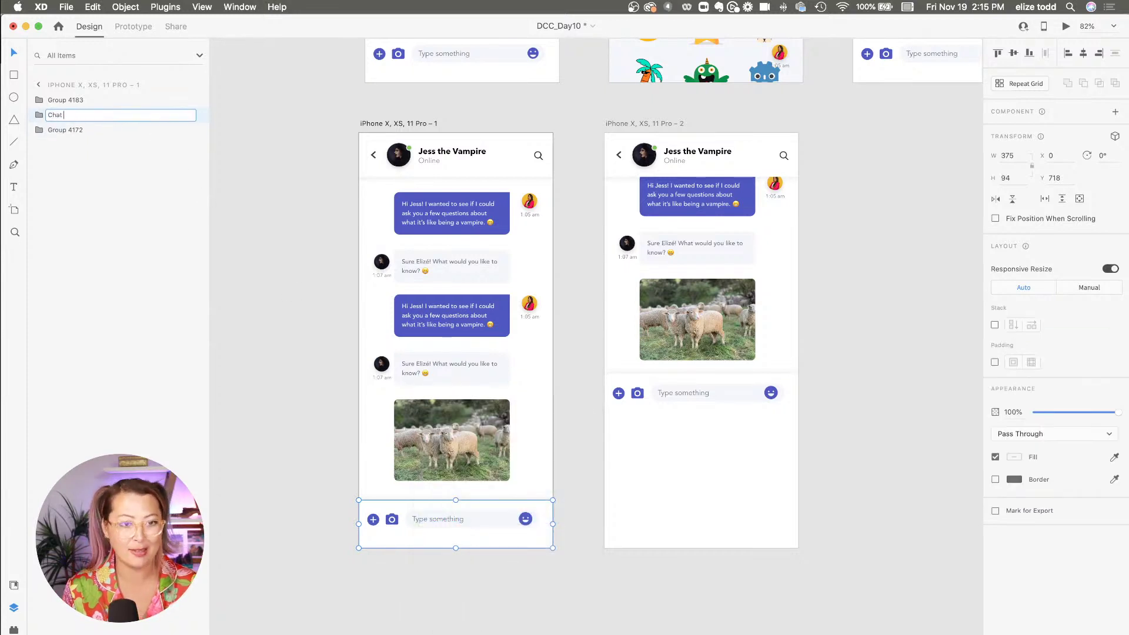
text( Bar)
click(263, 294)
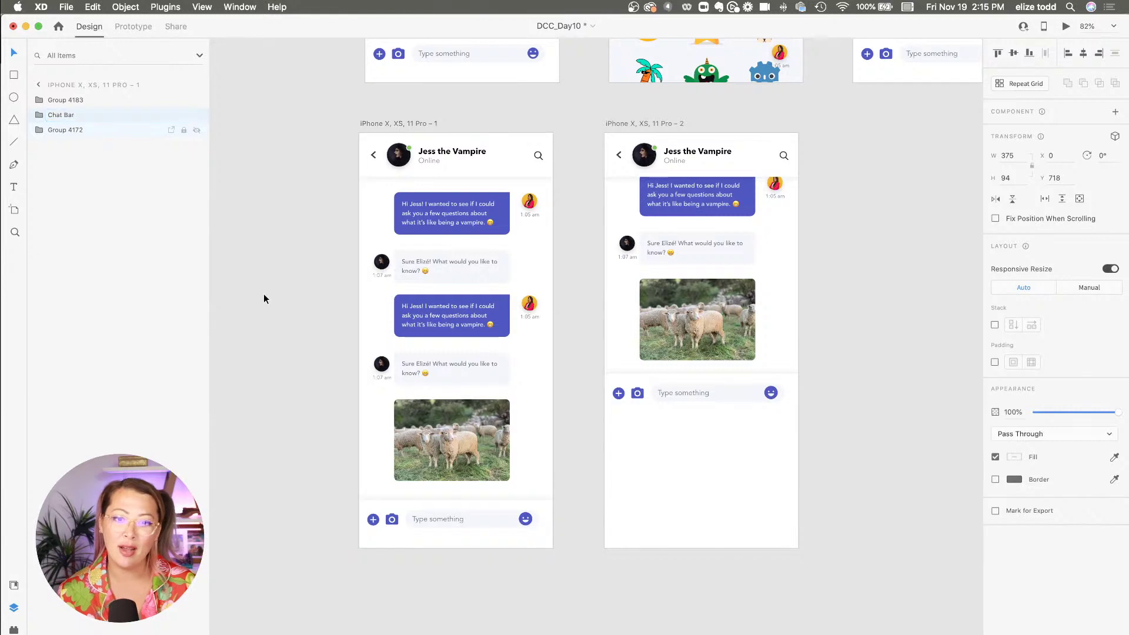
- Draw a 375 by 264 rectangle filling the empty area below the chat bar on the second new artboard
scroll(570, 378, down, 3)
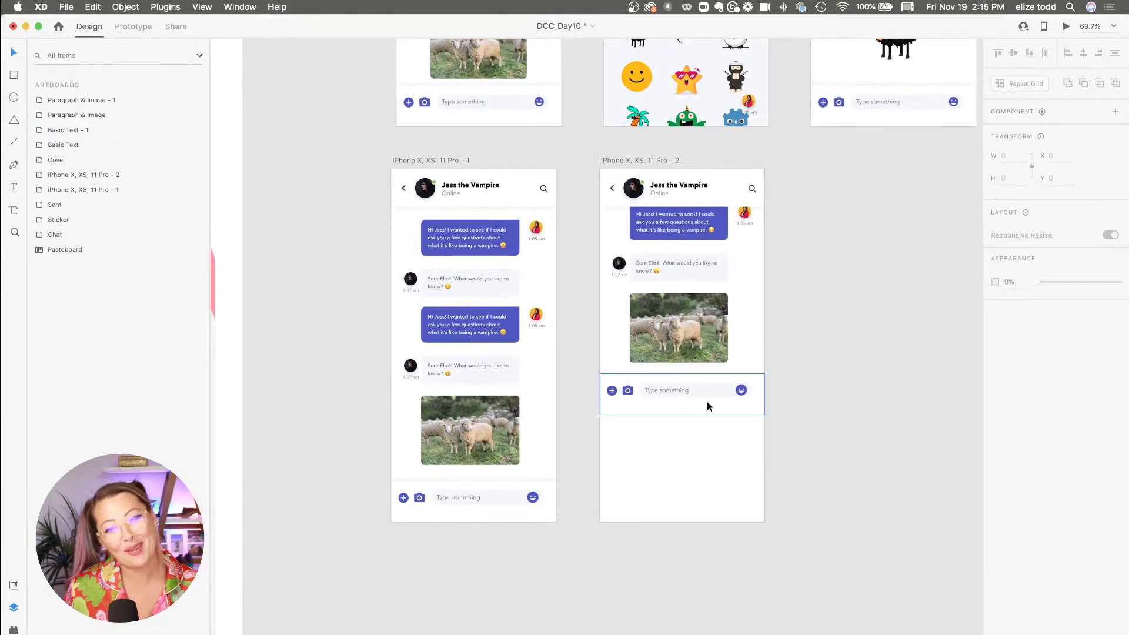
scroll(705, 415, up, 2)
scroll(705, 414, right, 2)
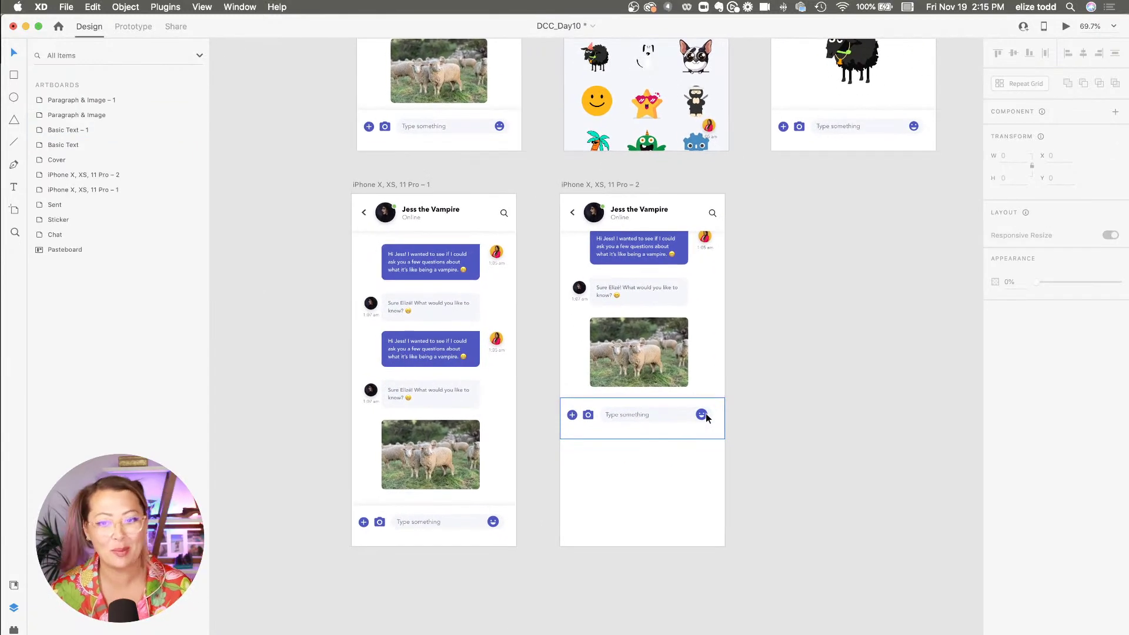
scroll(705, 414, down, 4)
scroll(701, 368, up, 5)
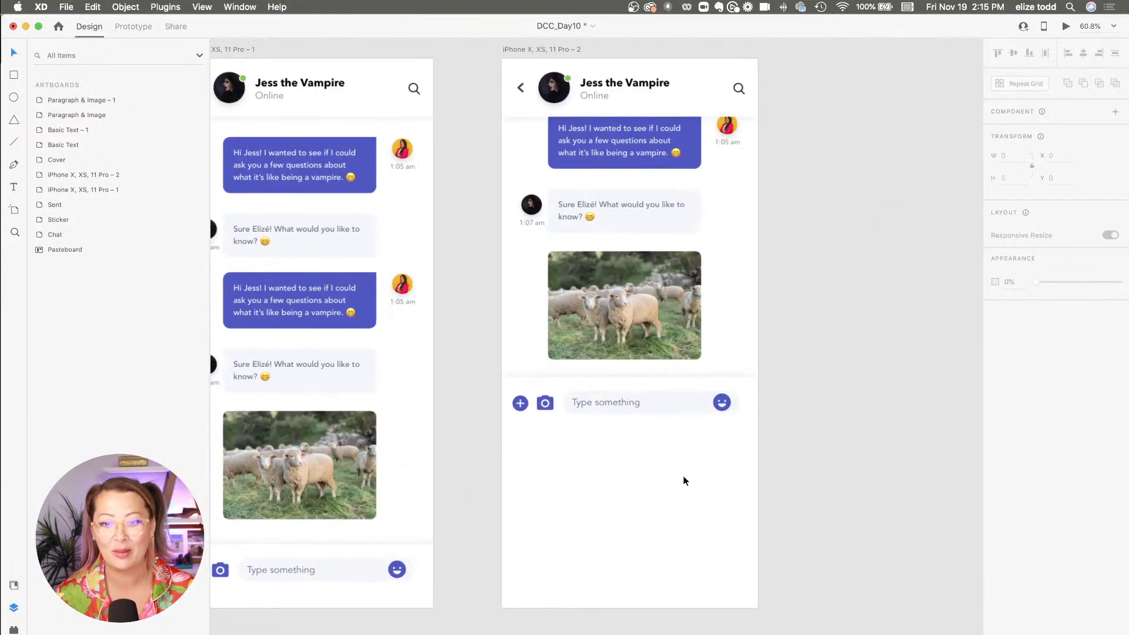
scroll(683, 475, down, 2)
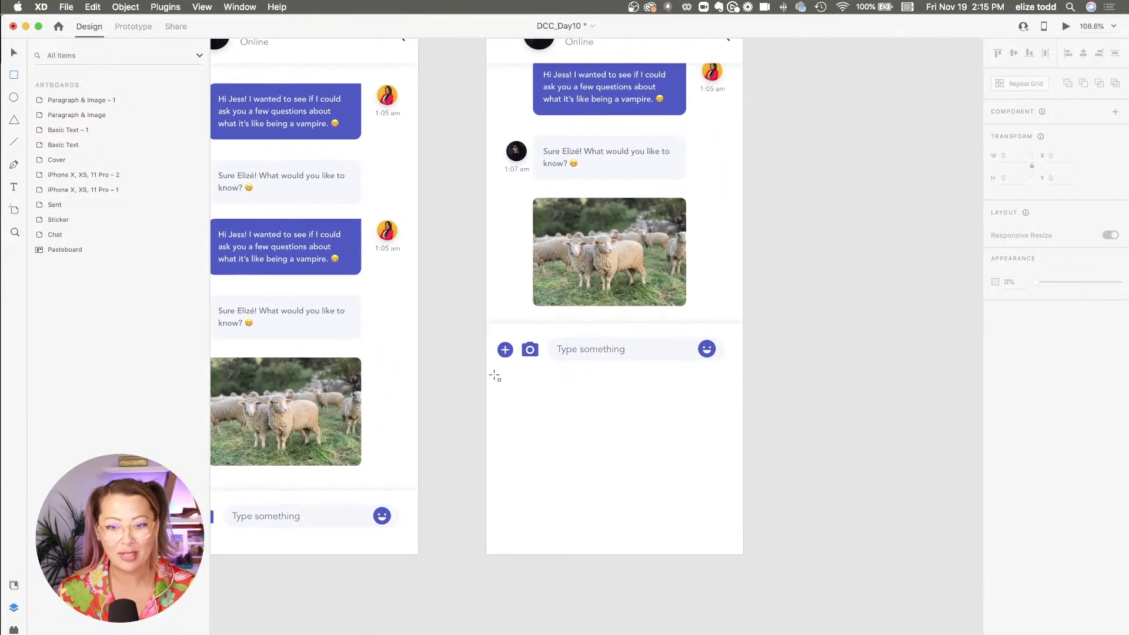
drag(491, 377, 742, 553)
drag(489, 465, 485, 465)
- Fill the new rectangle with the saved document color #F5F7FB and remove its border
click(14, 586)
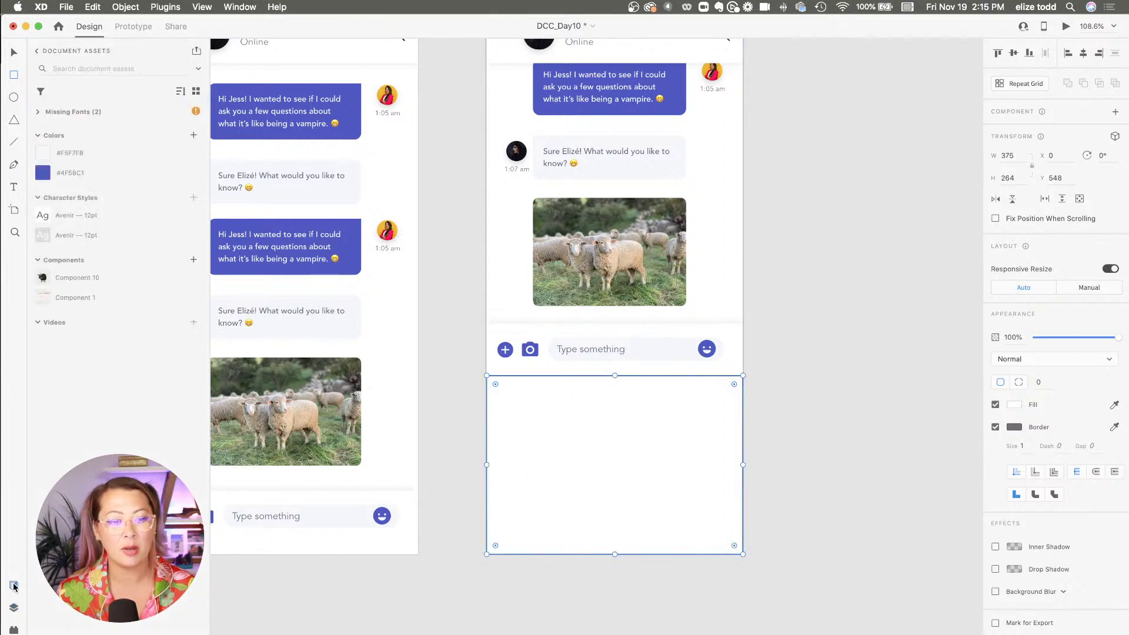
click(89, 153)
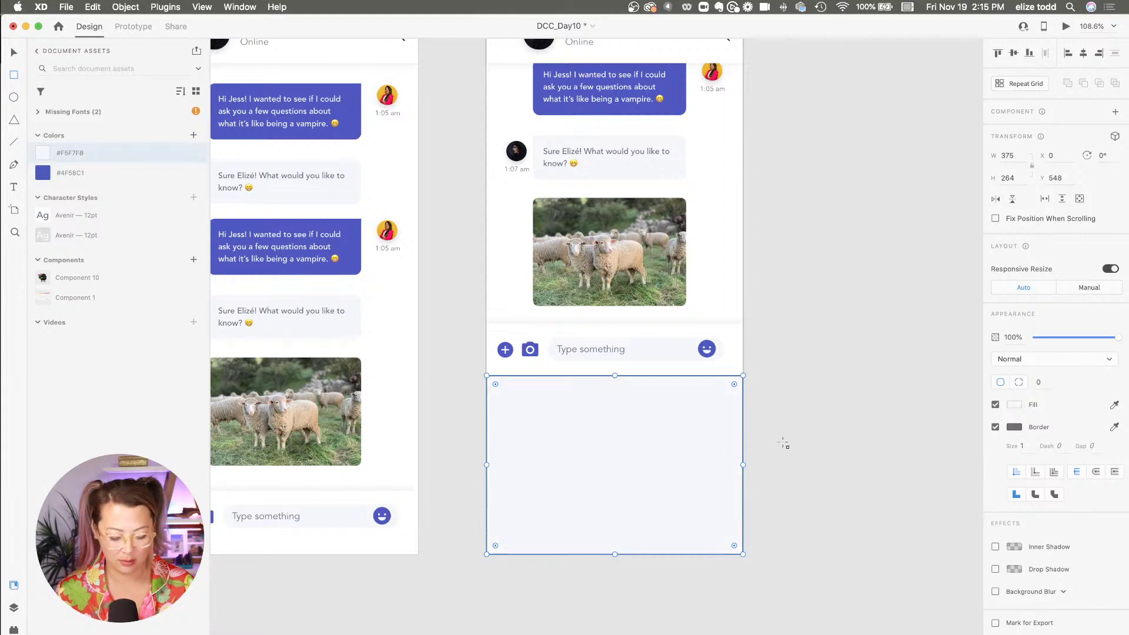
click(995, 427)
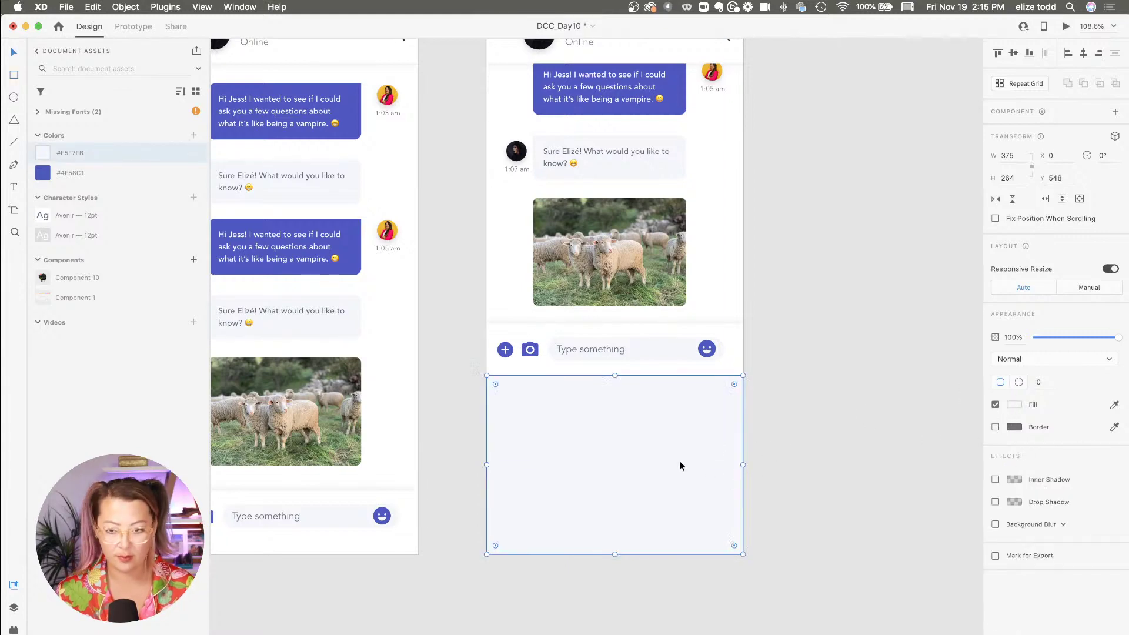
scroll(679, 460, down, 2)
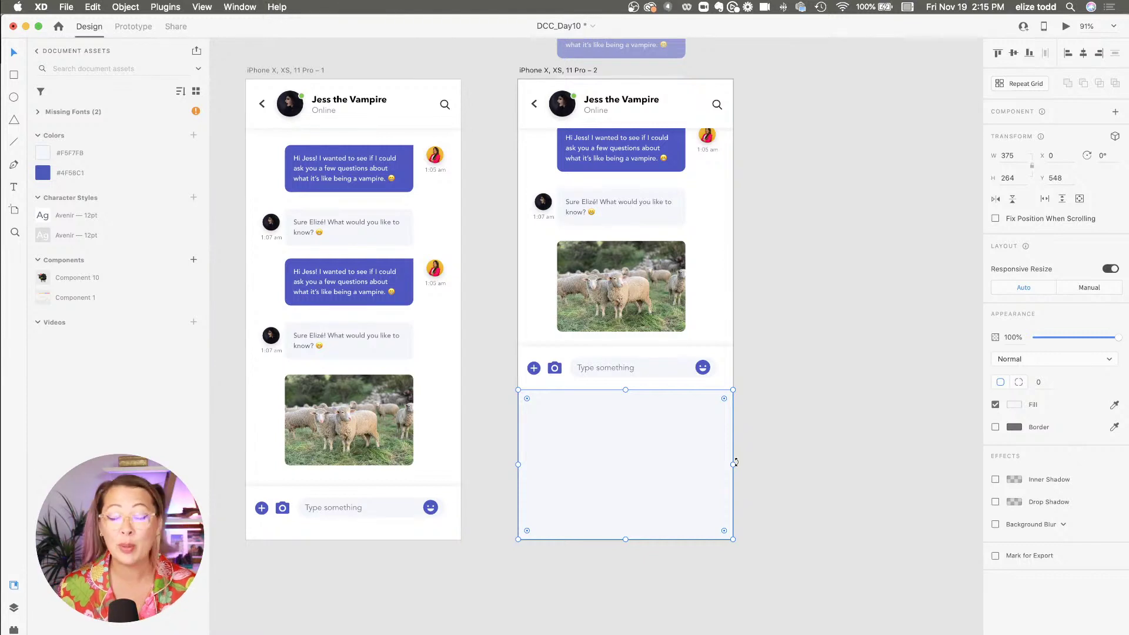
click(769, 463)
- Compare the finished Sticker artboard's search field and sticker grid with the empty panel on the second new artboard
scroll(570, 466, up, 5)
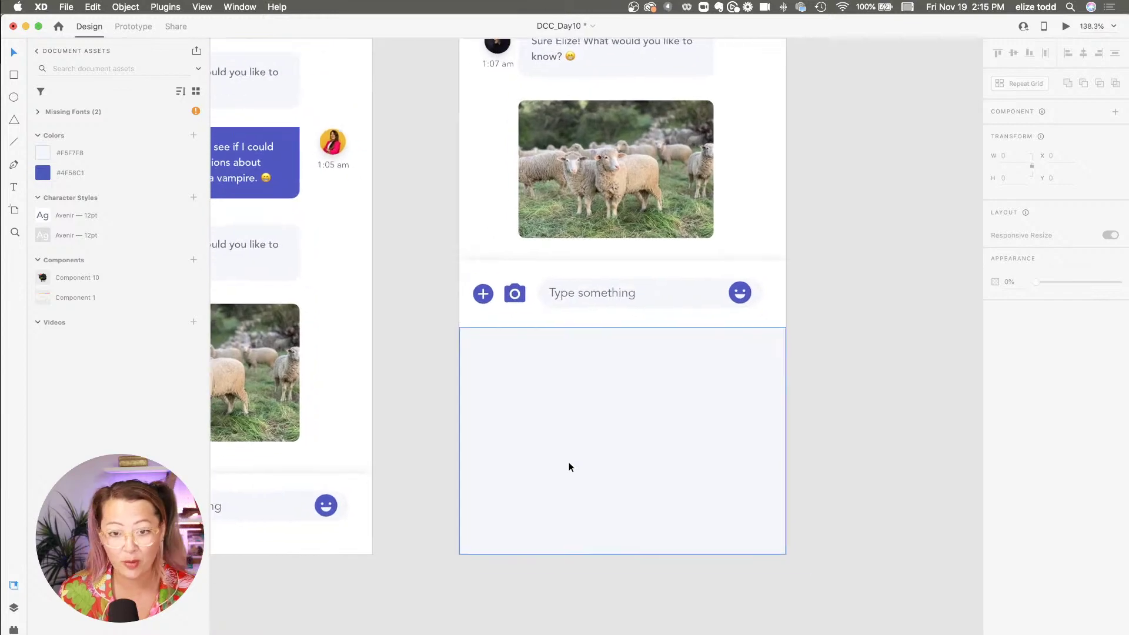
scroll(569, 466, up, 3)
scroll(569, 467, down, 3)
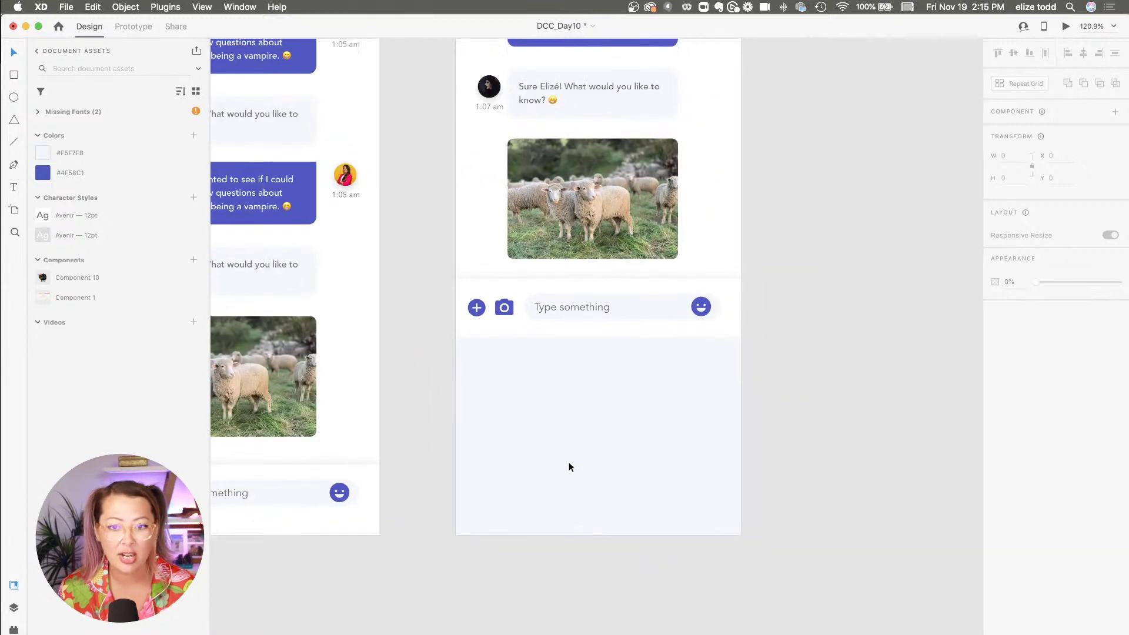
scroll(569, 467, down, 2)
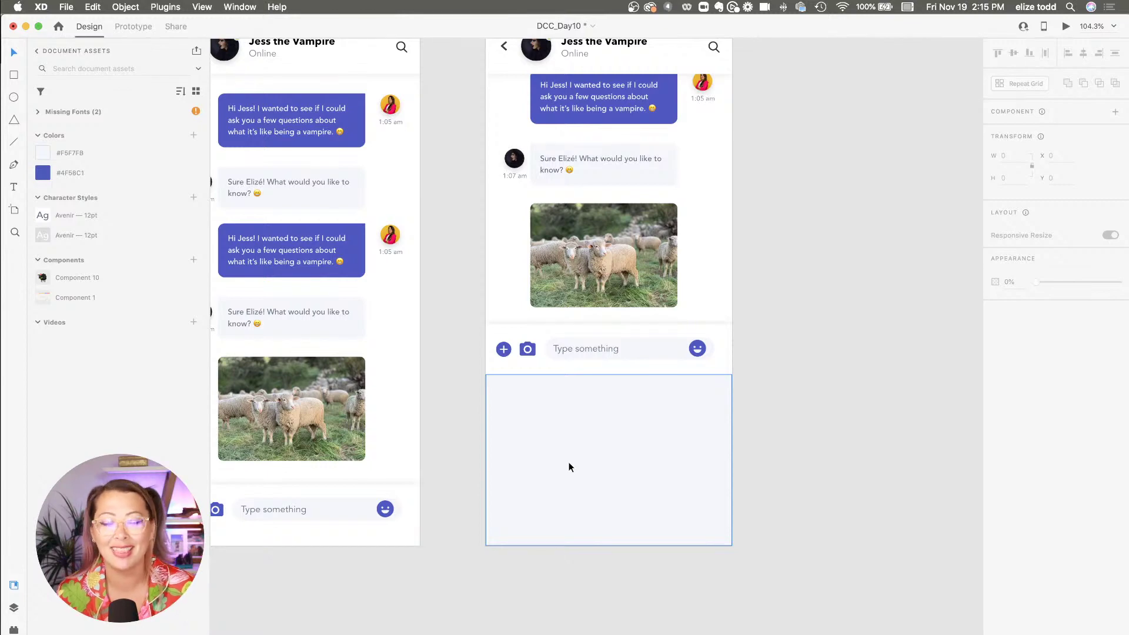
scroll(569, 466, left, 2)
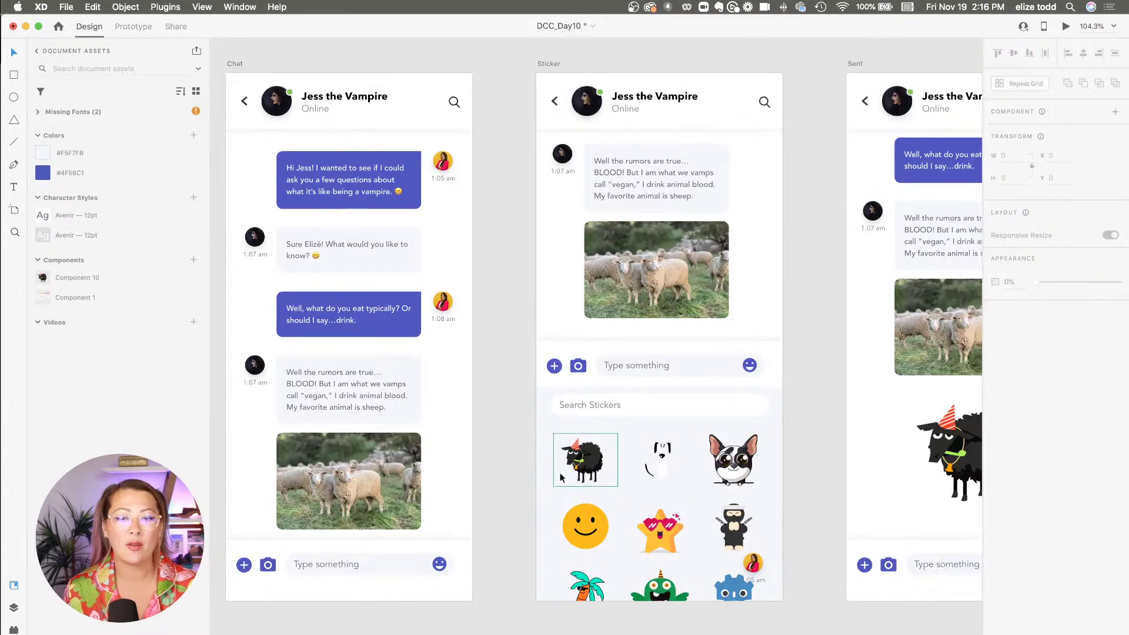
click(678, 464)
scroll(703, 529, down, 5)
scroll(703, 529, down, 5)
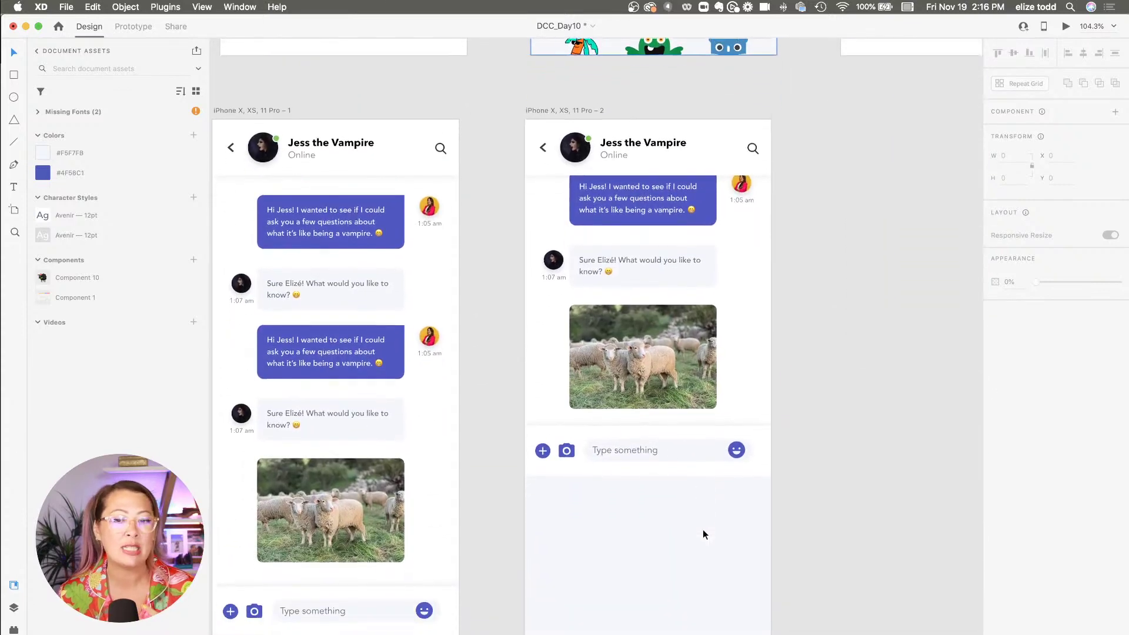
scroll(637, 551, up, 3)
scroll(637, 556, right, 2)
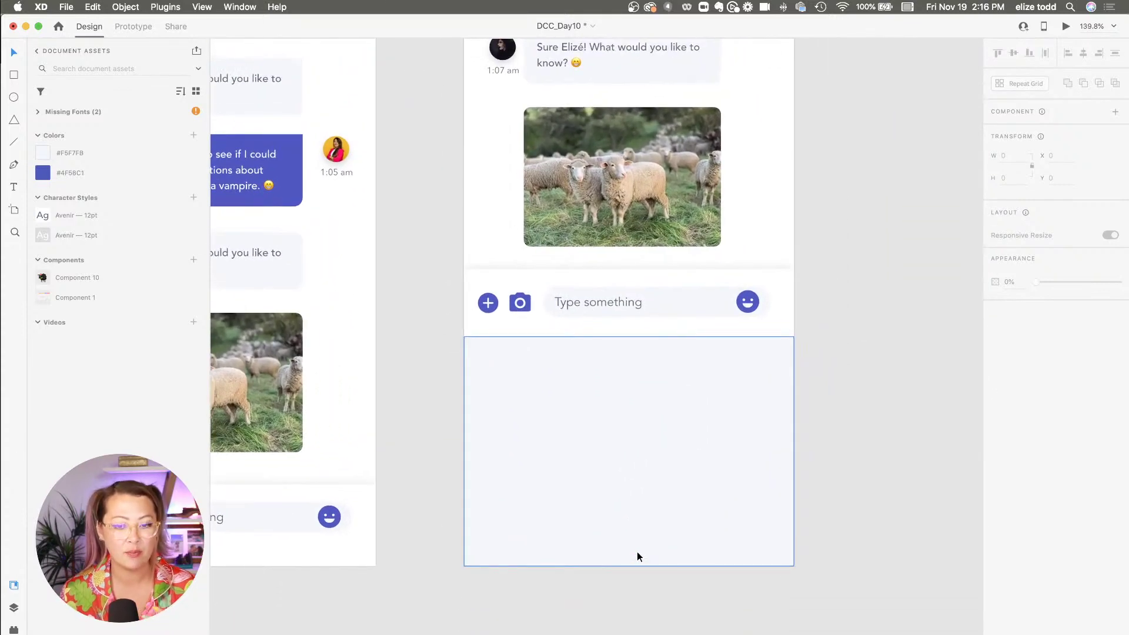
- Draw a placeholder rectangle of about 98 by 95 near the sticker panel's upper-left corner
key(r)
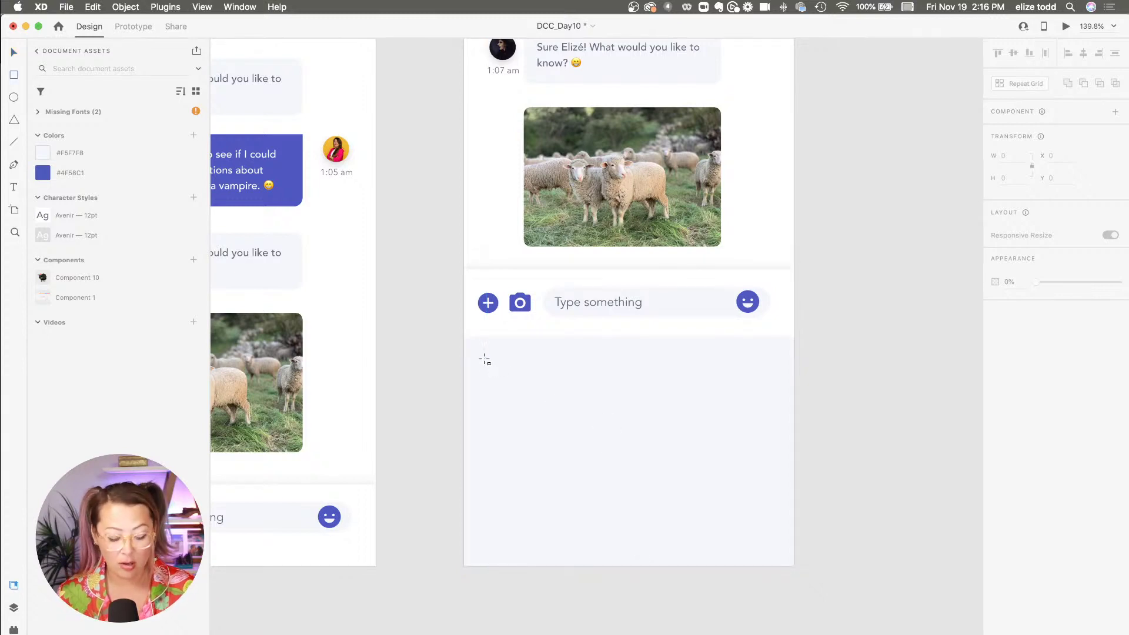
drag(486, 360, 568, 430)
drag(569, 438, 570, 440)
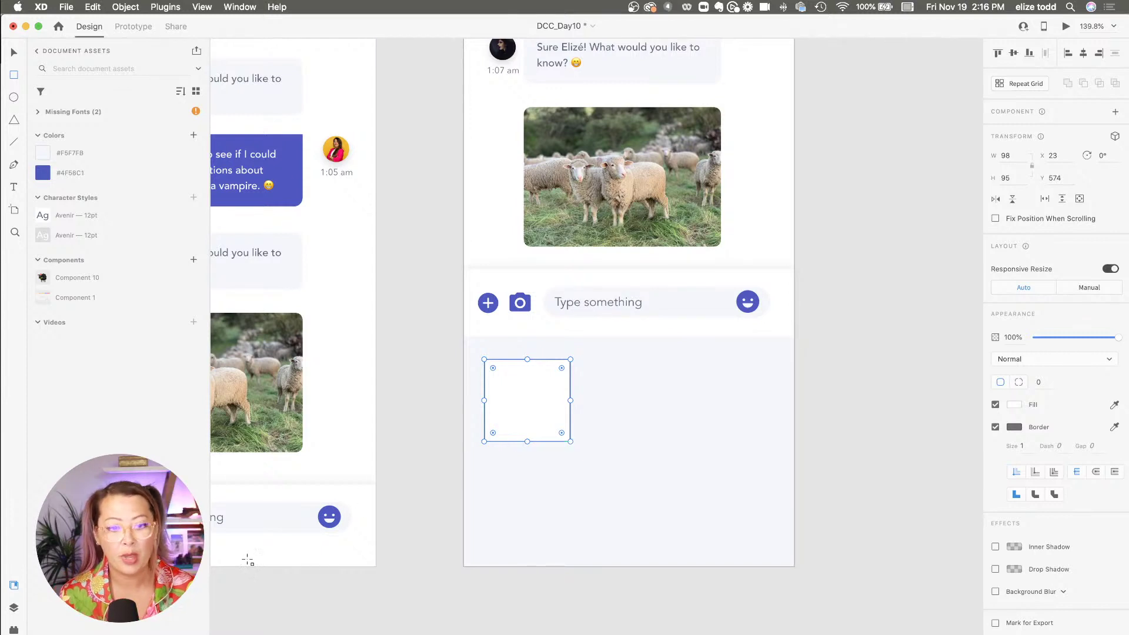
- Open the LottieFiles for XD plugin and search its animations for "animals"
click(13, 630)
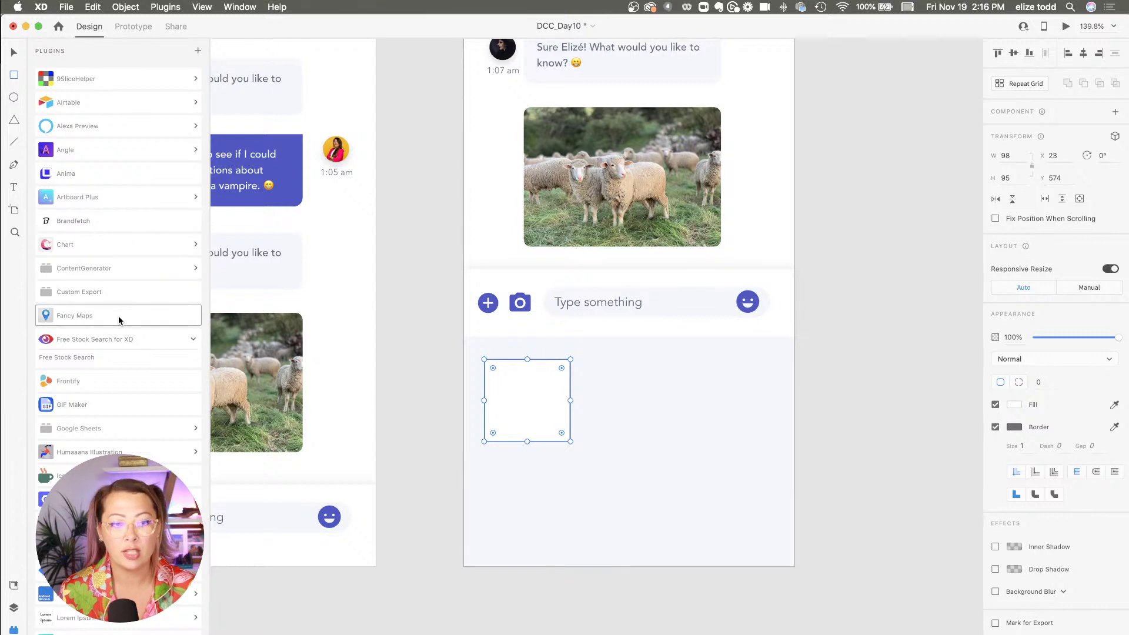
scroll(117, 353, down, 5)
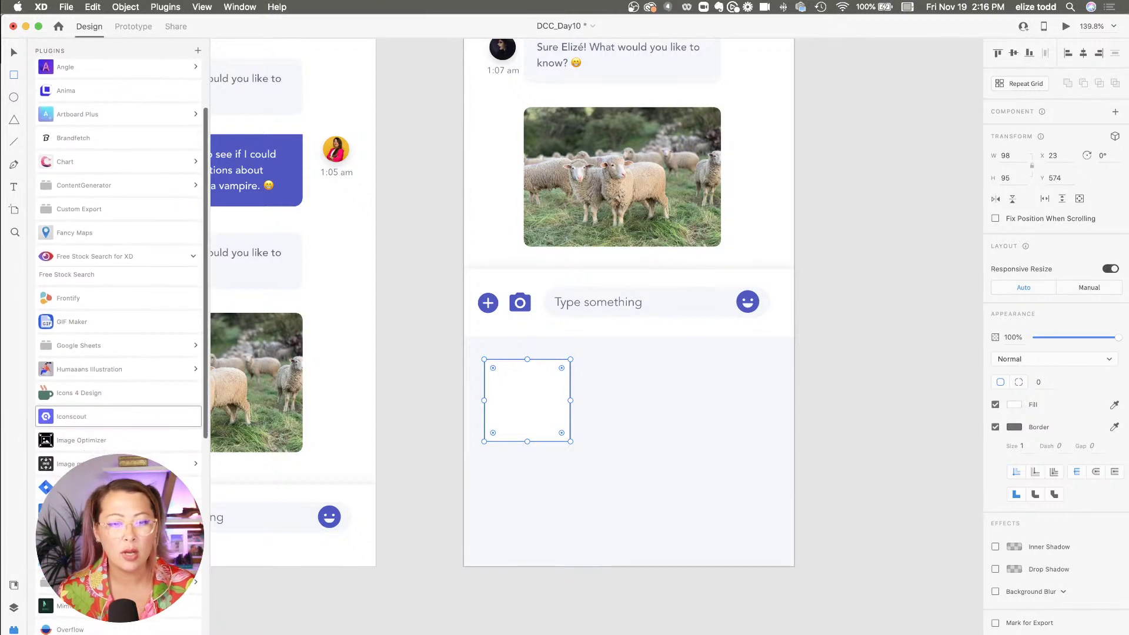
scroll(118, 352, down, 2)
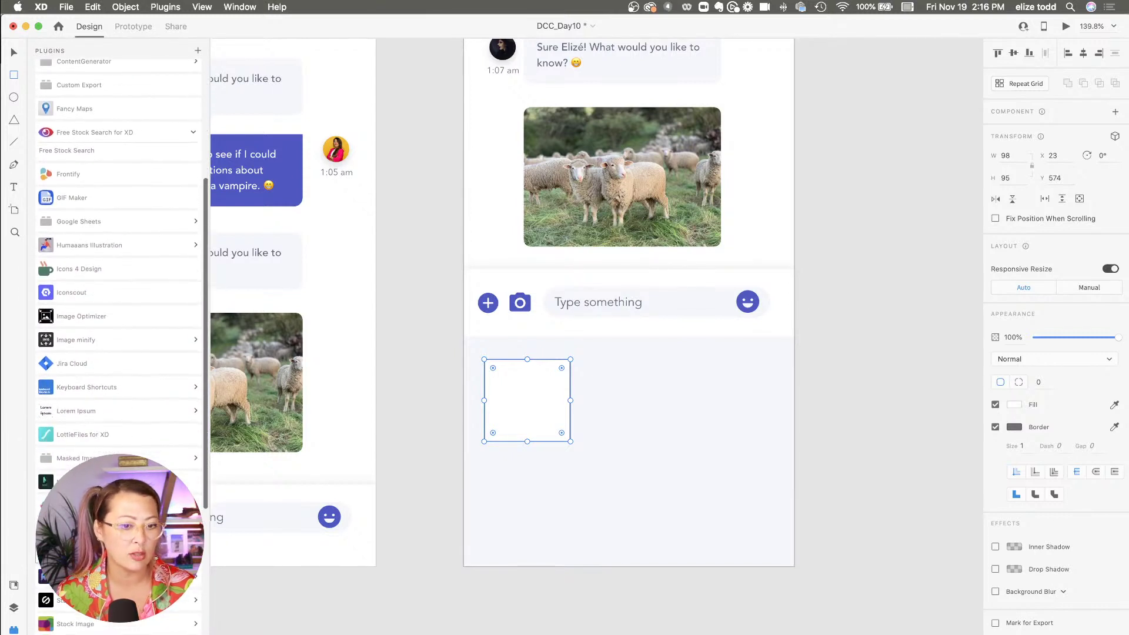
scroll(90, 344, up, 7)
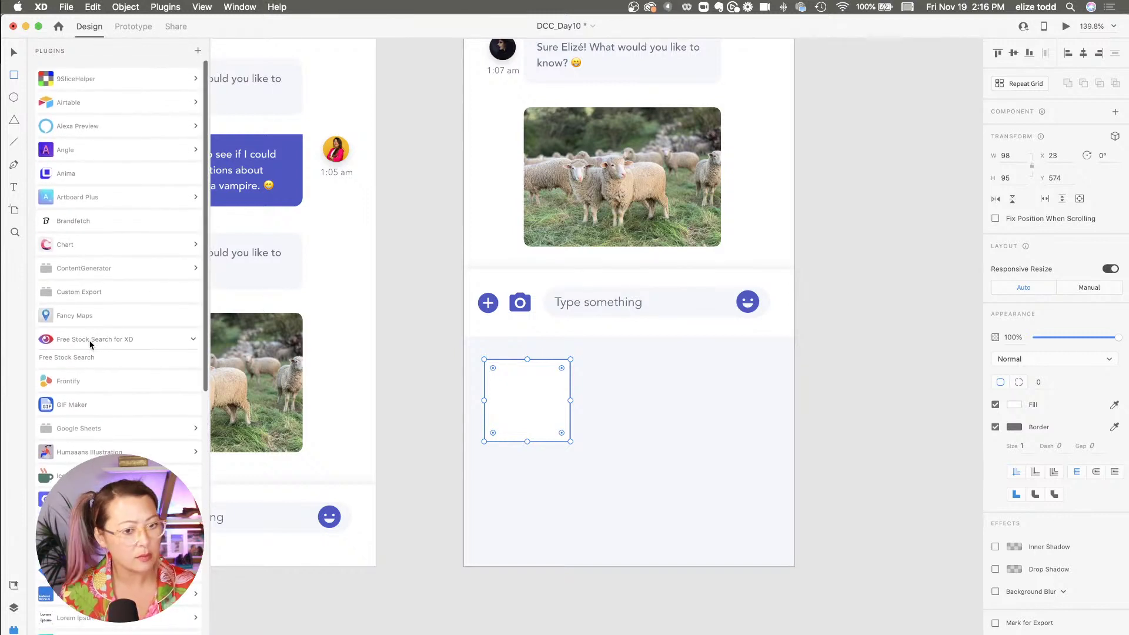
scroll(89, 345, down, 1)
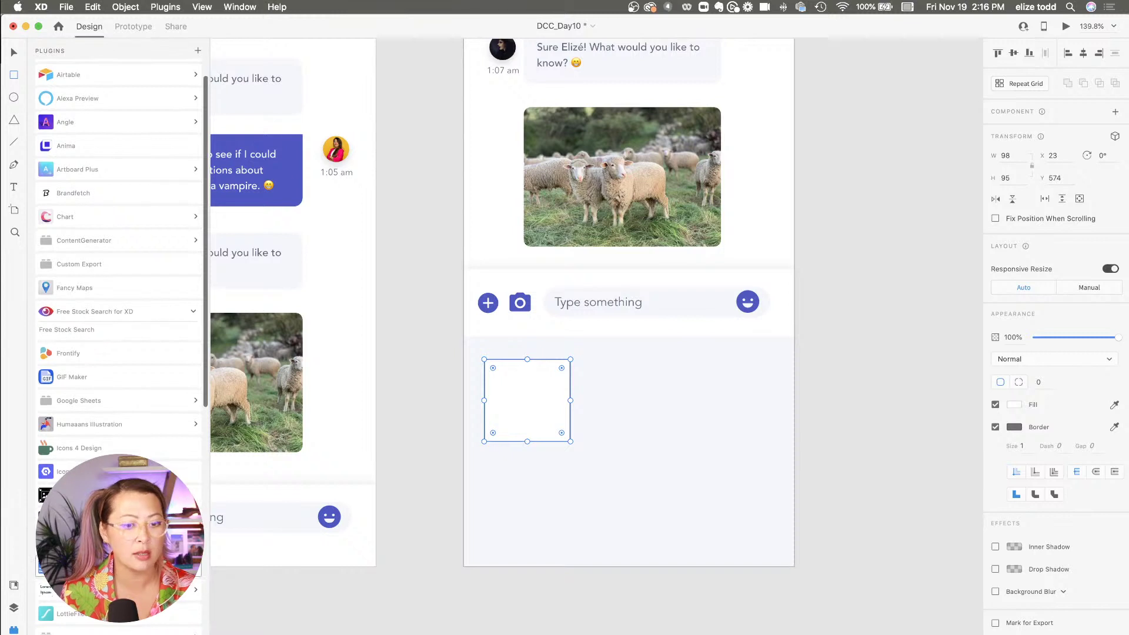
click(71, 619)
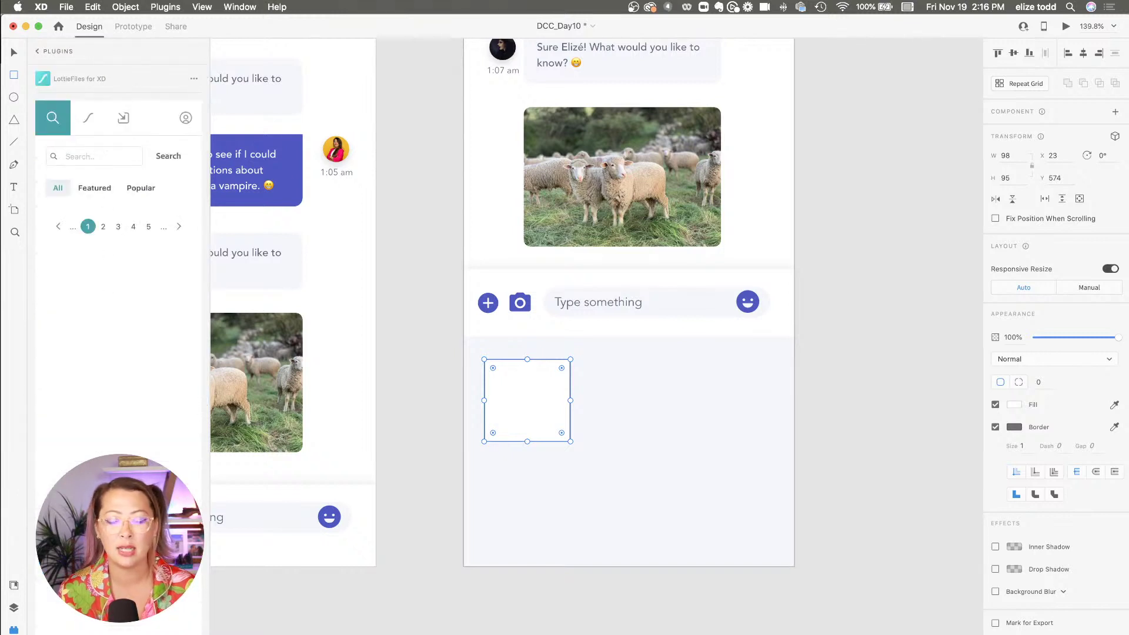
click(88, 154)
text(animals)
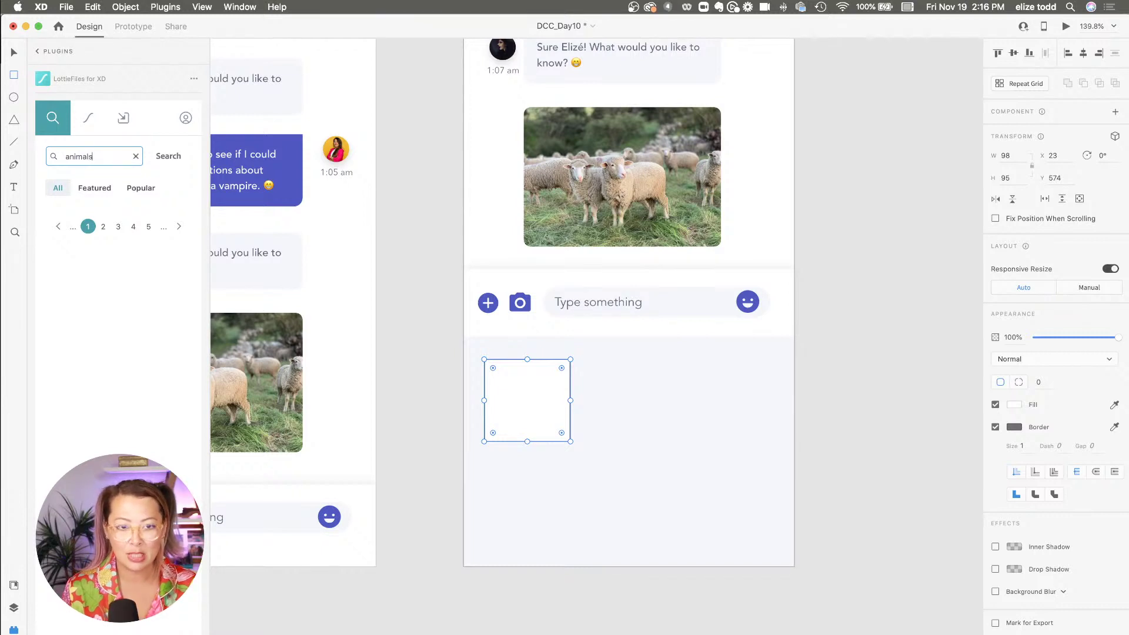
key(Return)
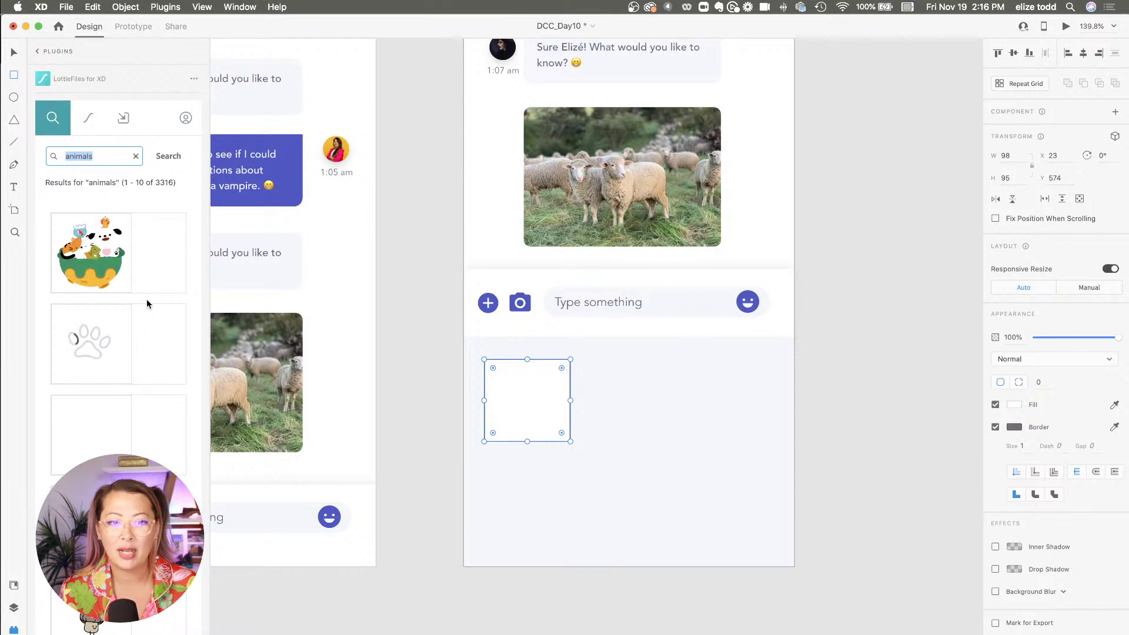
- Fill the placeholder rectangle with the meditating sloth animation from the search results
scroll(94, 353, down, 3)
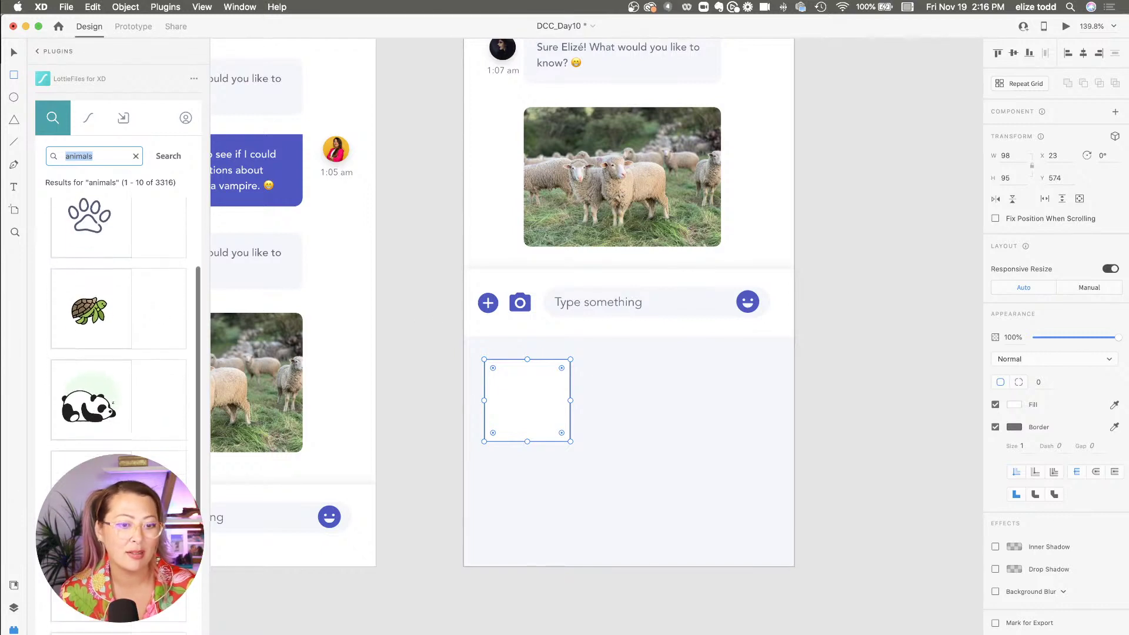
scroll(118, 353, down, 1)
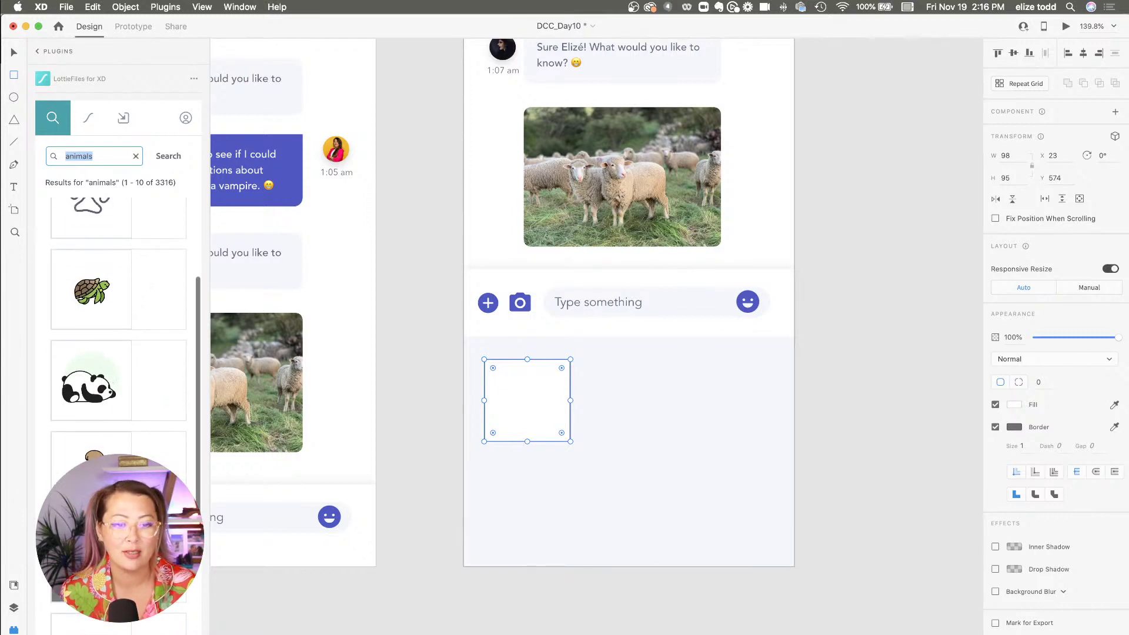
drag(141, 471, 525, 400)
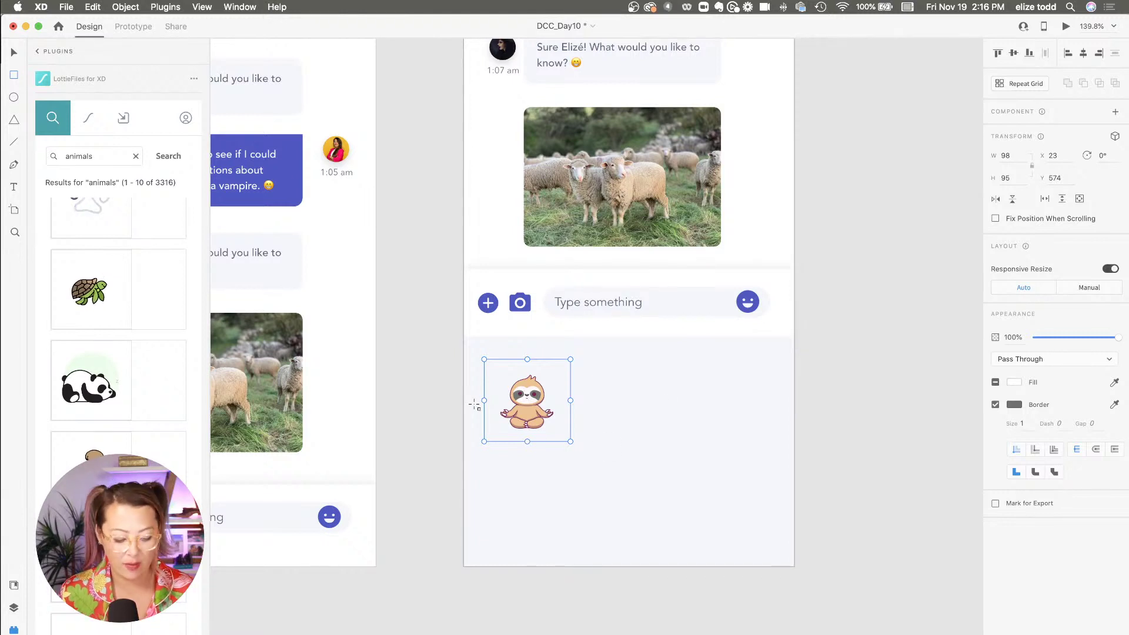
- Try placing the mushroom animation directly on the canvas and shrinking it to sticker size, and remove it
drag(118, 446, 826, 346)
scroll(828, 346, down, 10)
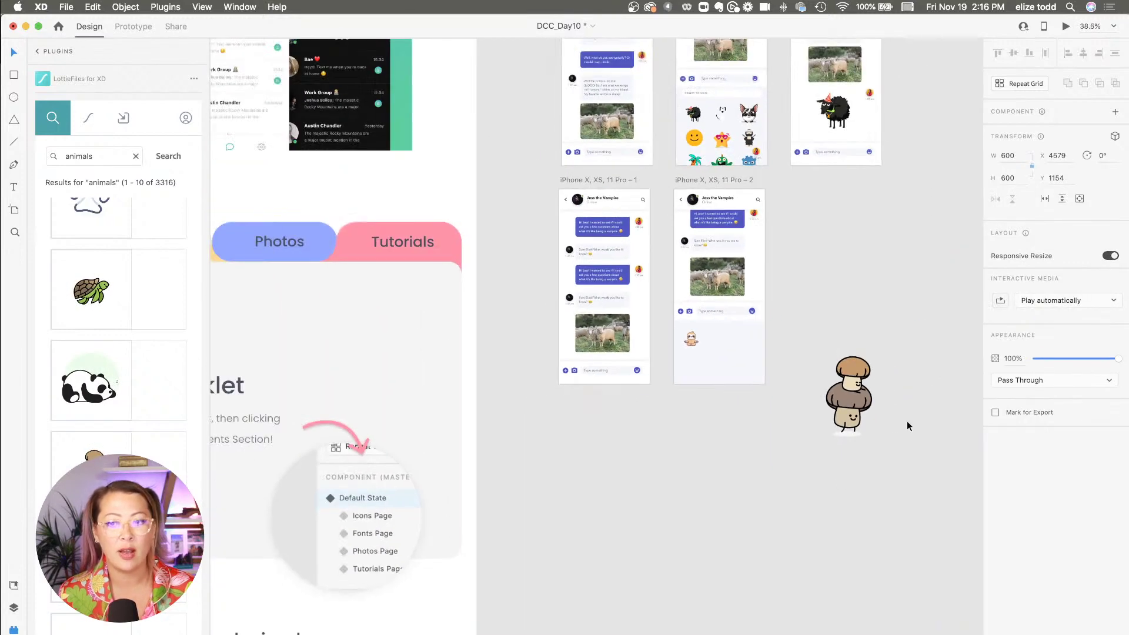
scroll(907, 421, up, 4)
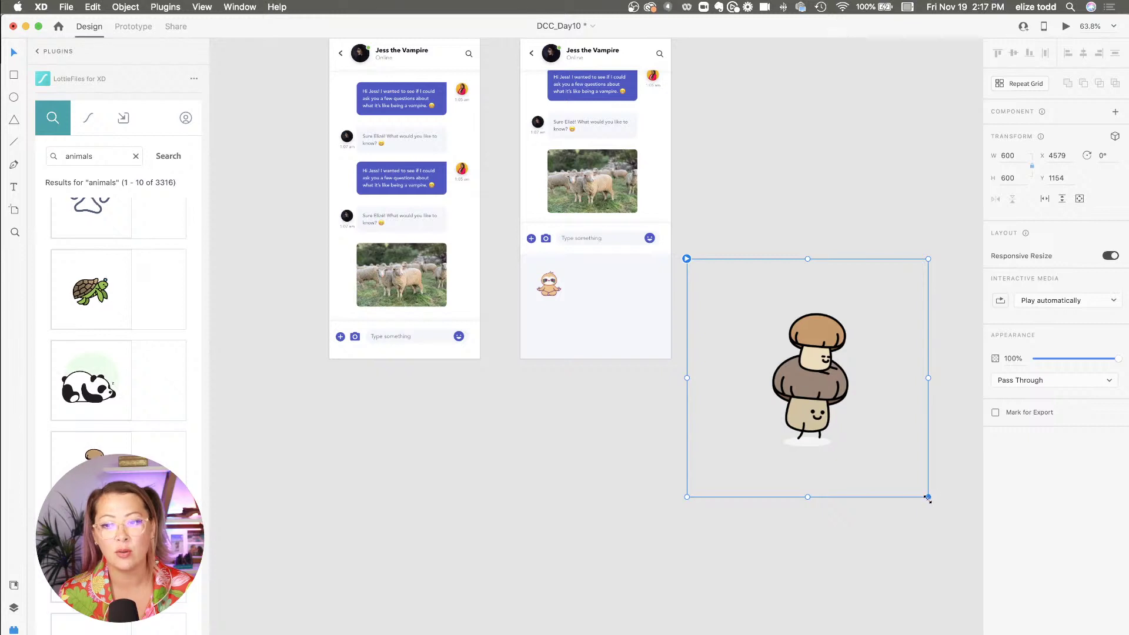
drag(928, 498, 473, 293)
scroll(716, 291, up, 5)
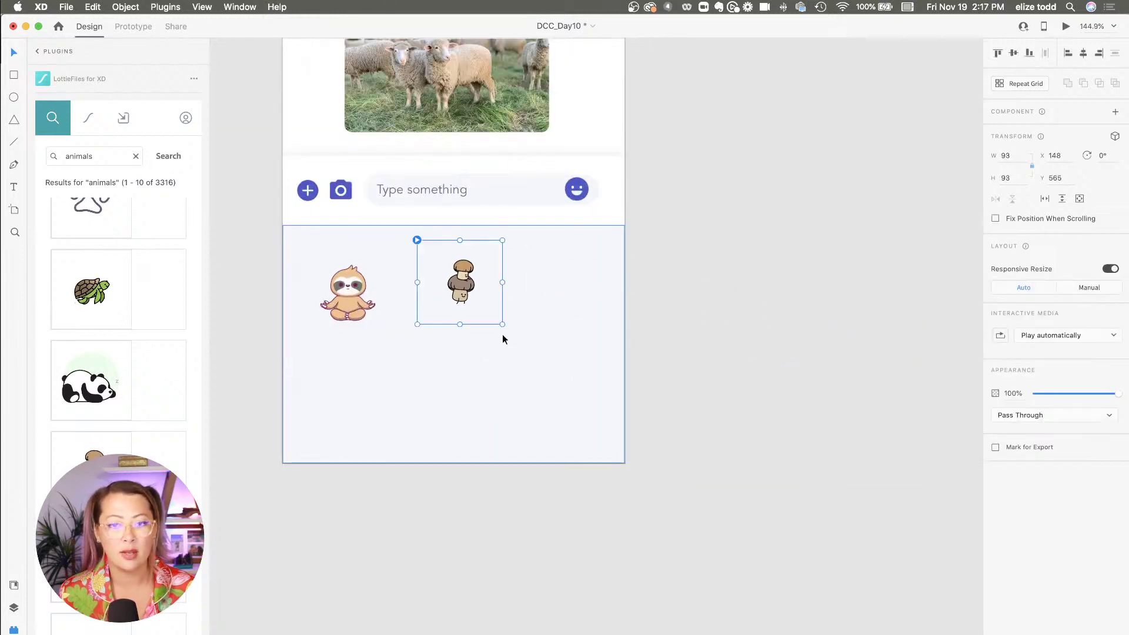
key(super+z)
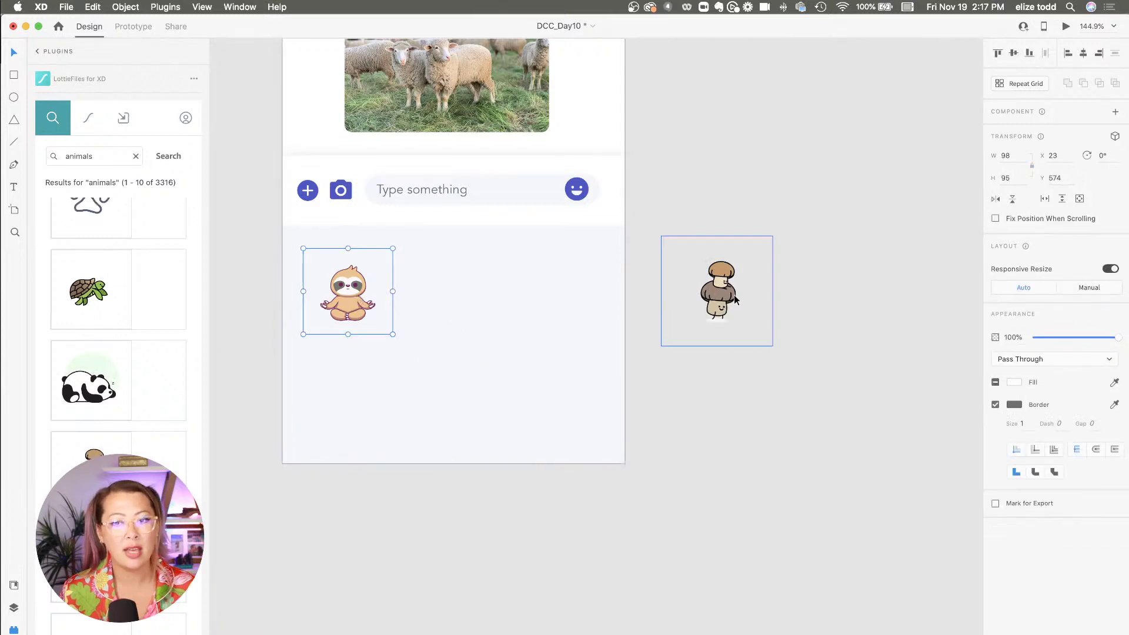
key(Delete)
- Resize the masked sloth sticker to 93 by 90 and undo the two trial copies made beside it
click(353, 311)
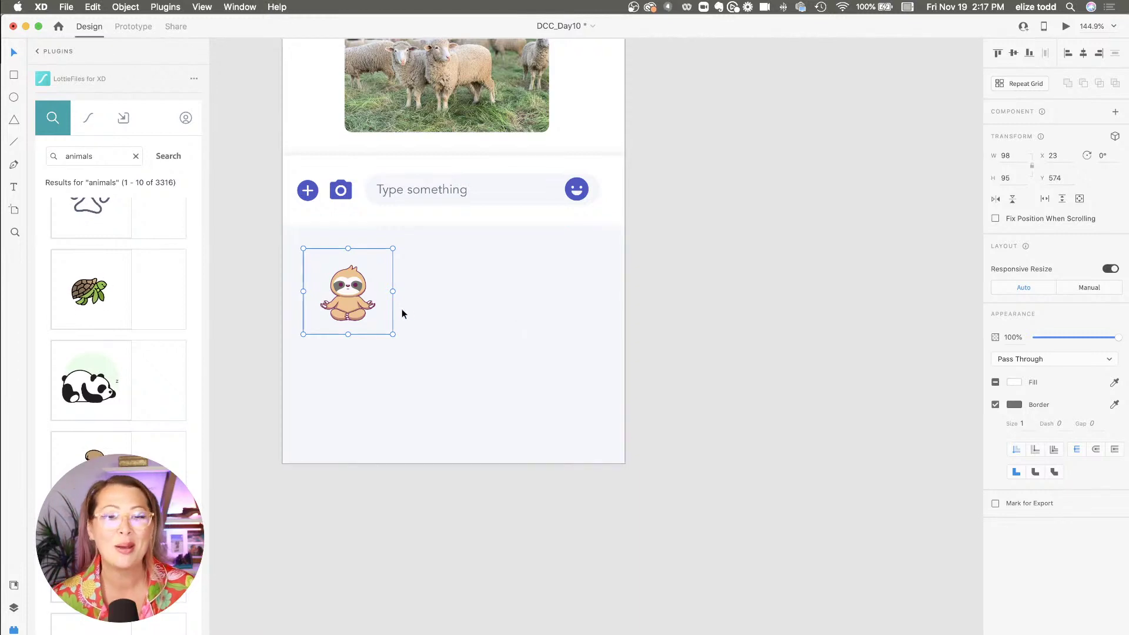
click(707, 307)
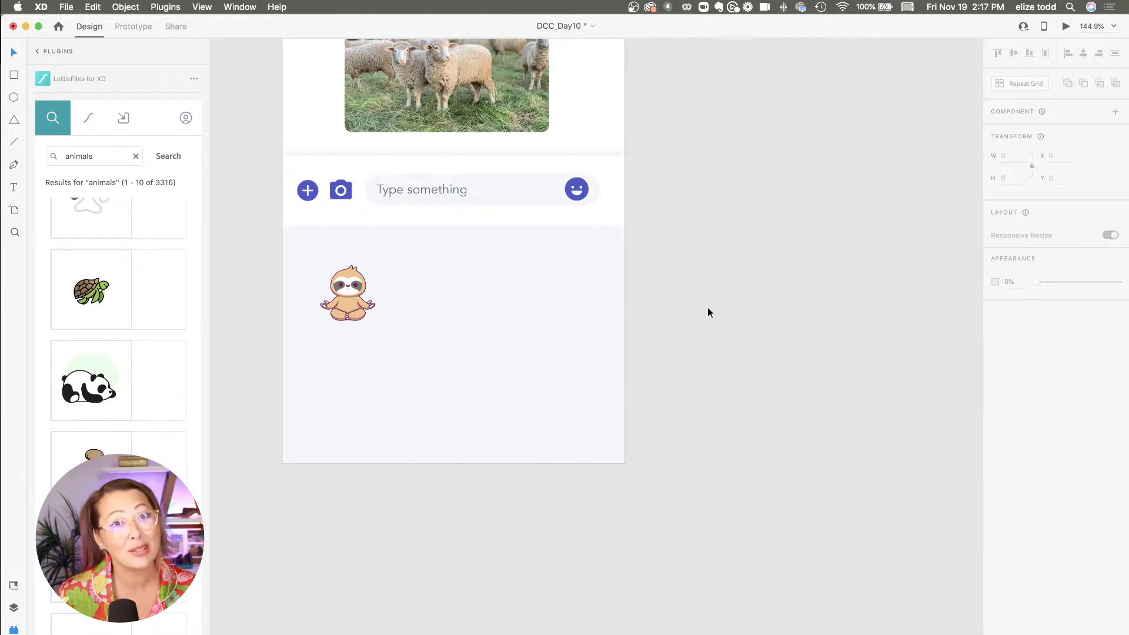
click(370, 313)
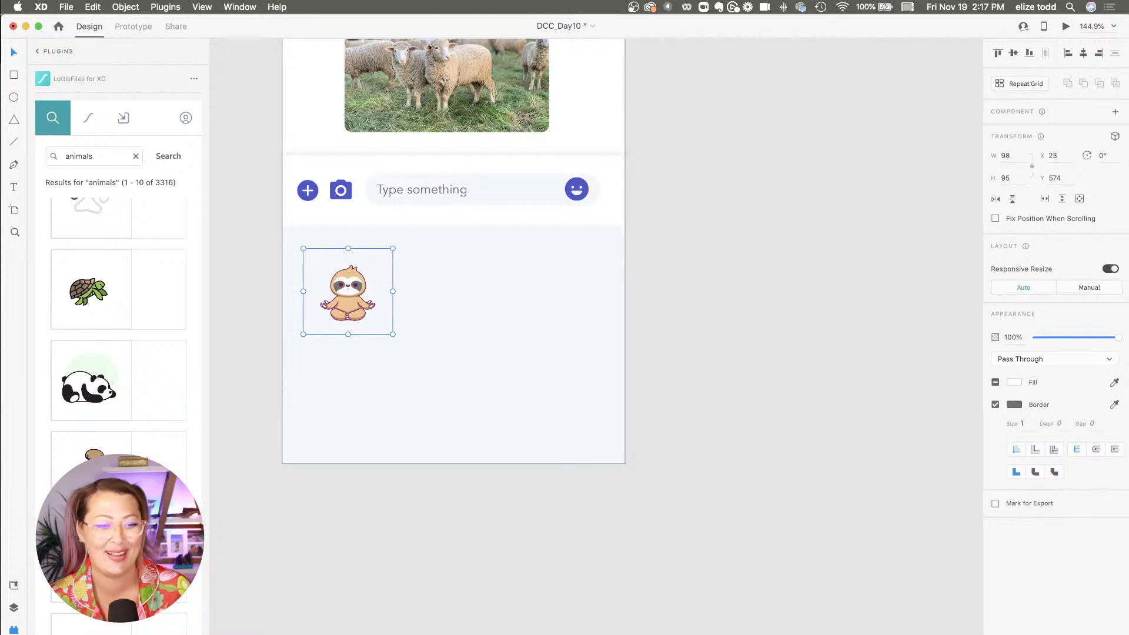
scroll(118, 323, down, 5)
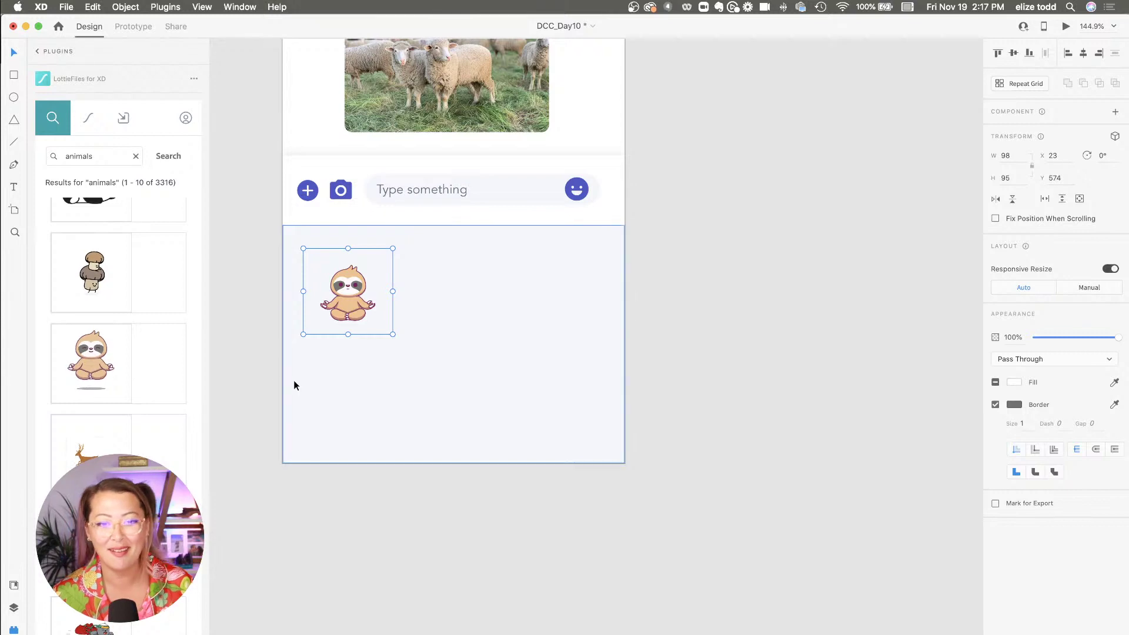
drag(394, 335, 563, 290)
key(super+z)
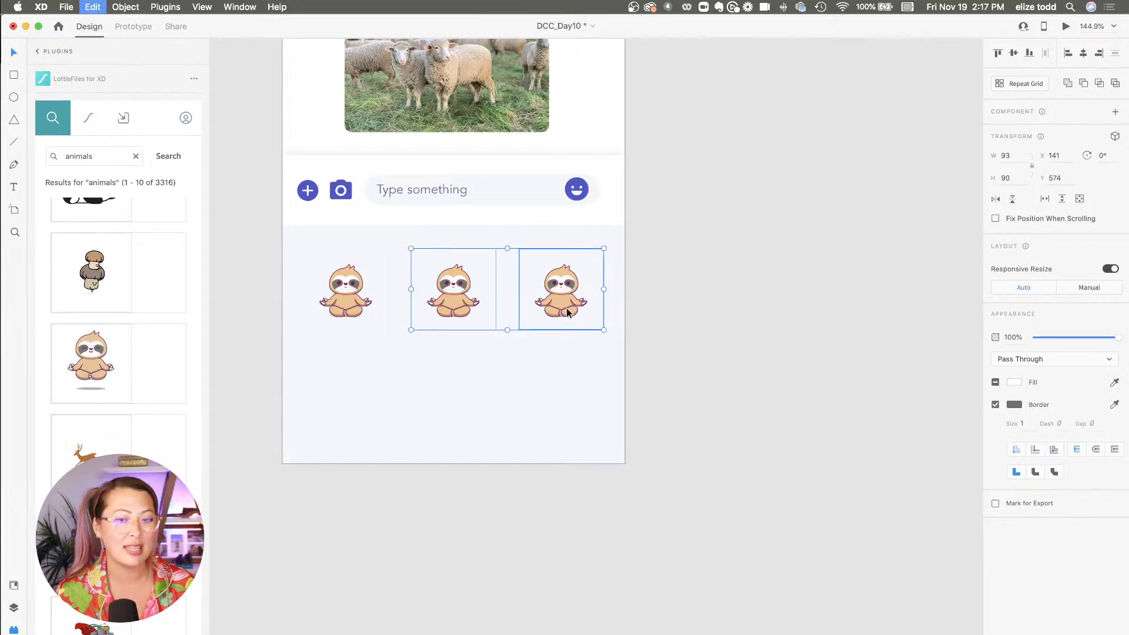
key(super+z)
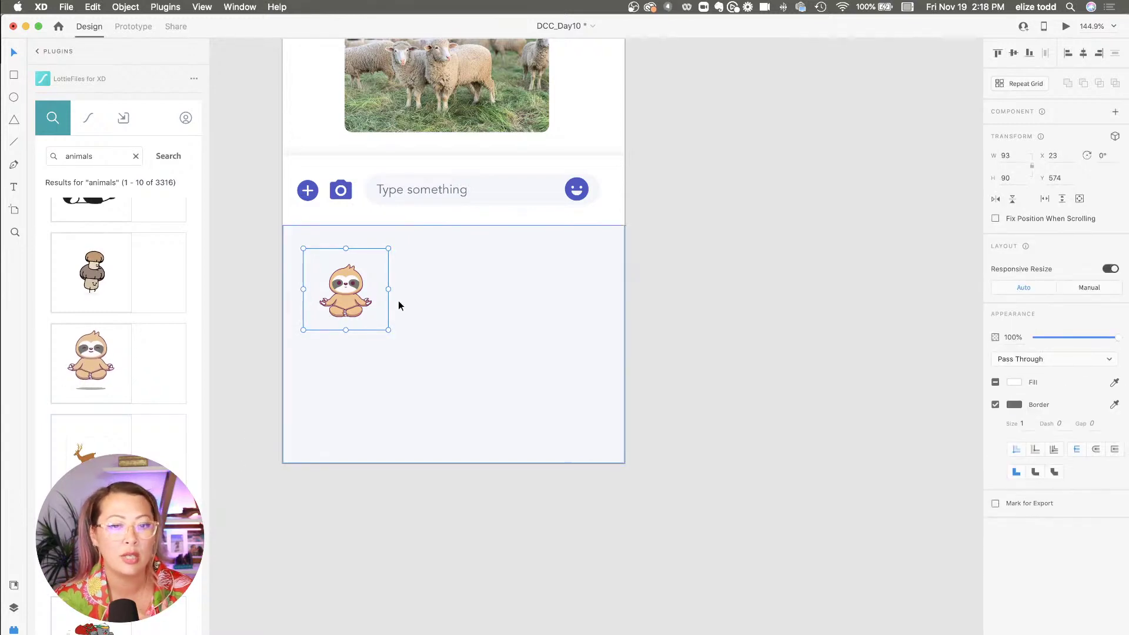
- Select the Sloth doing meditation layer inside its mask group and set it to play automatically with looping
key(super+y)
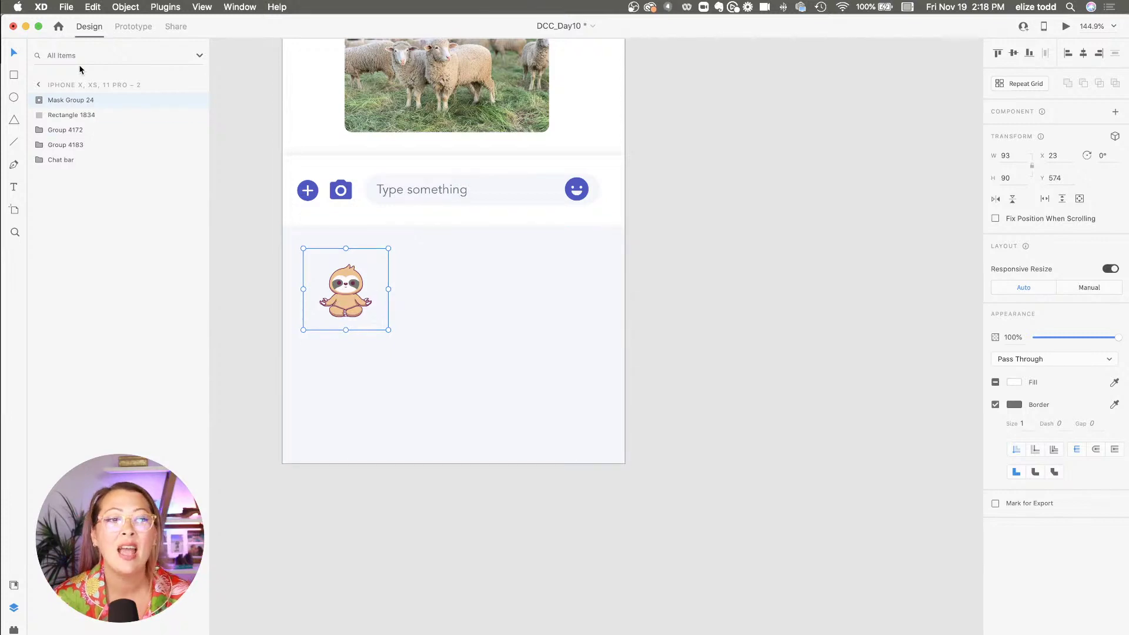
click(43, 100)
click(78, 132)
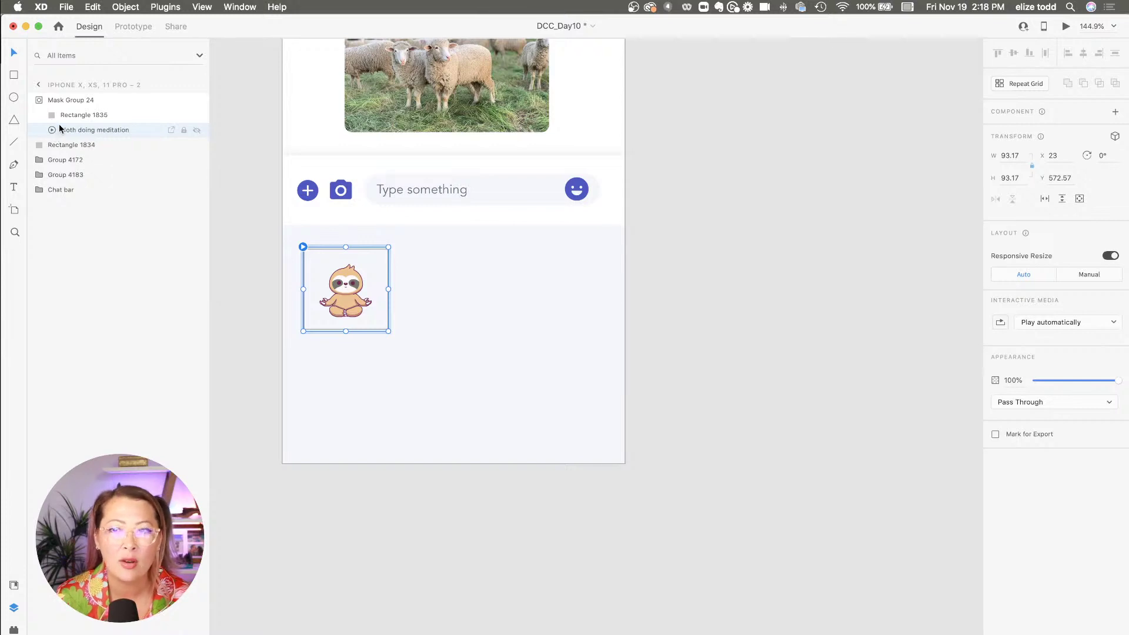
click(78, 114)
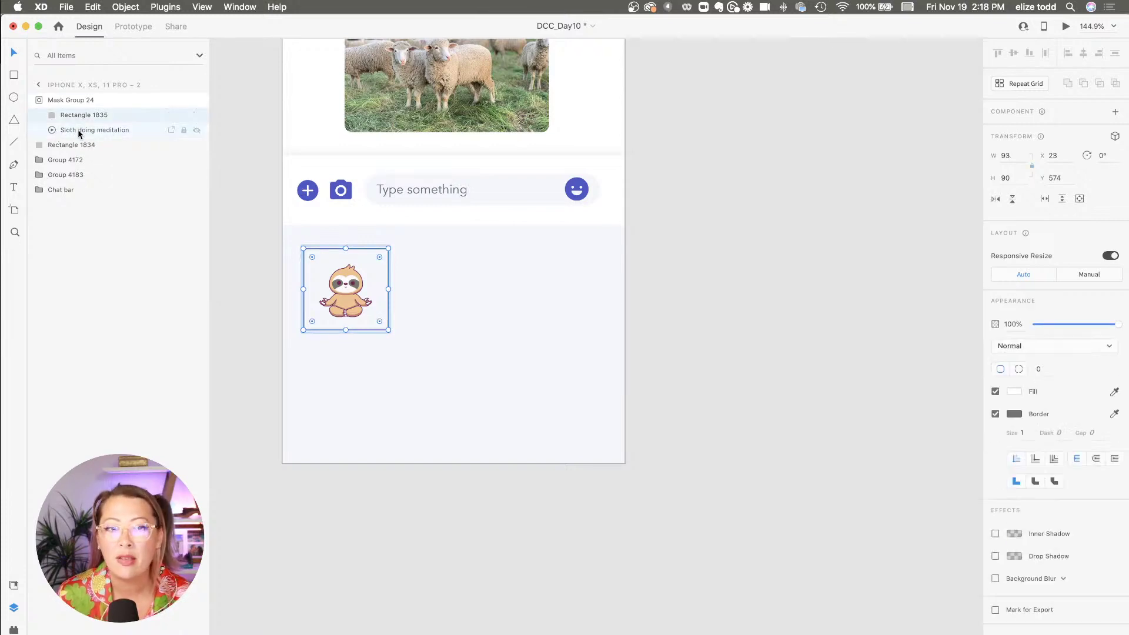
click(79, 132)
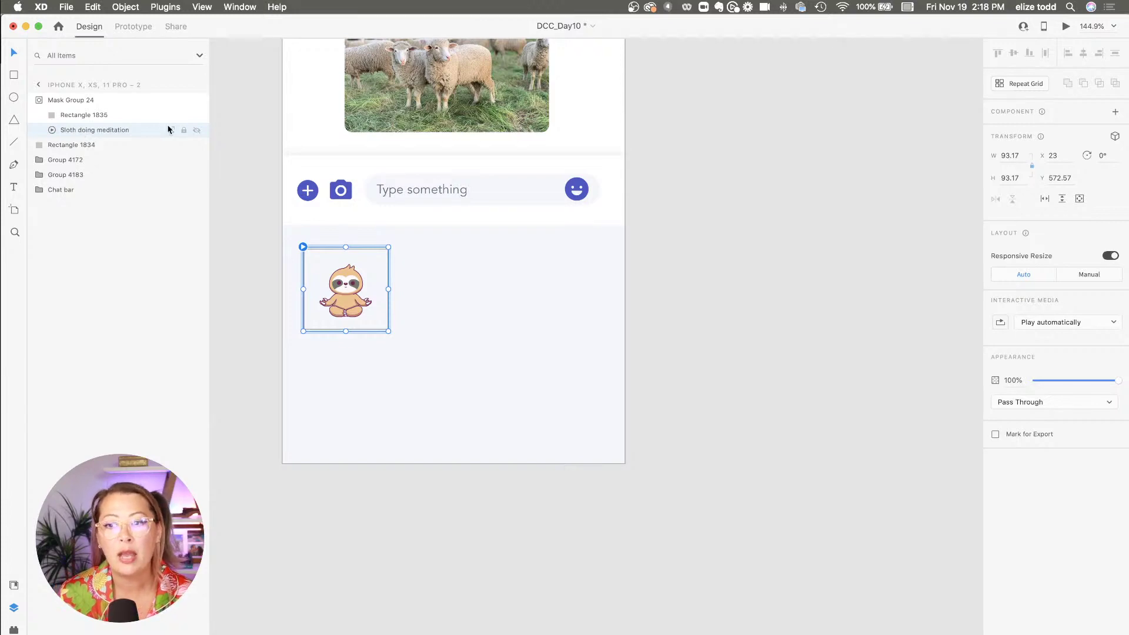
click(1052, 327)
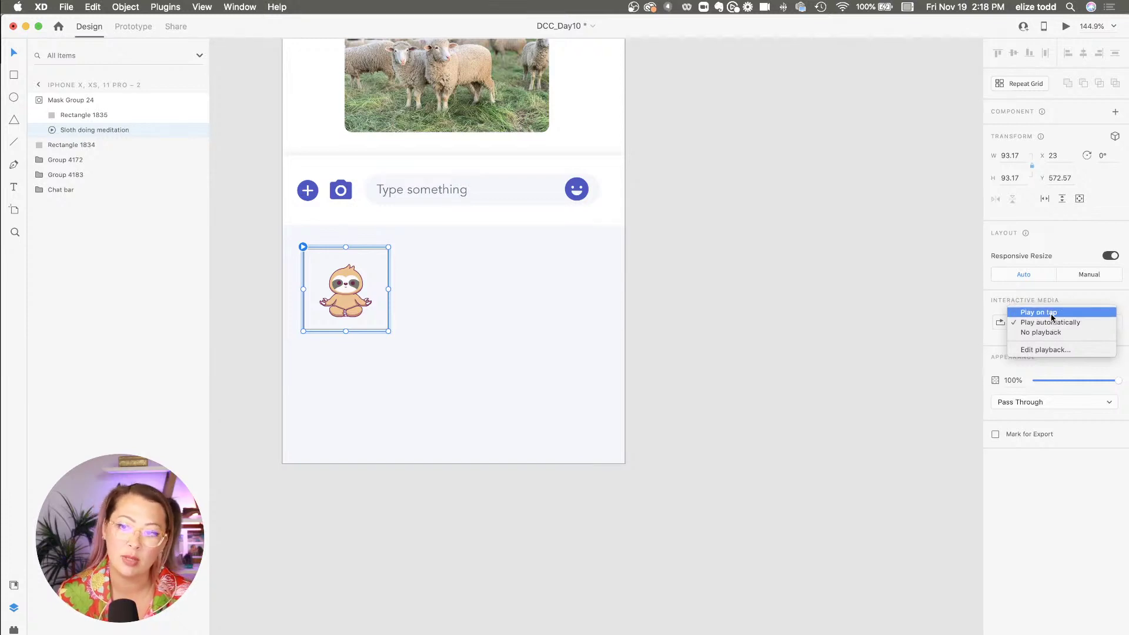
click(1050, 322)
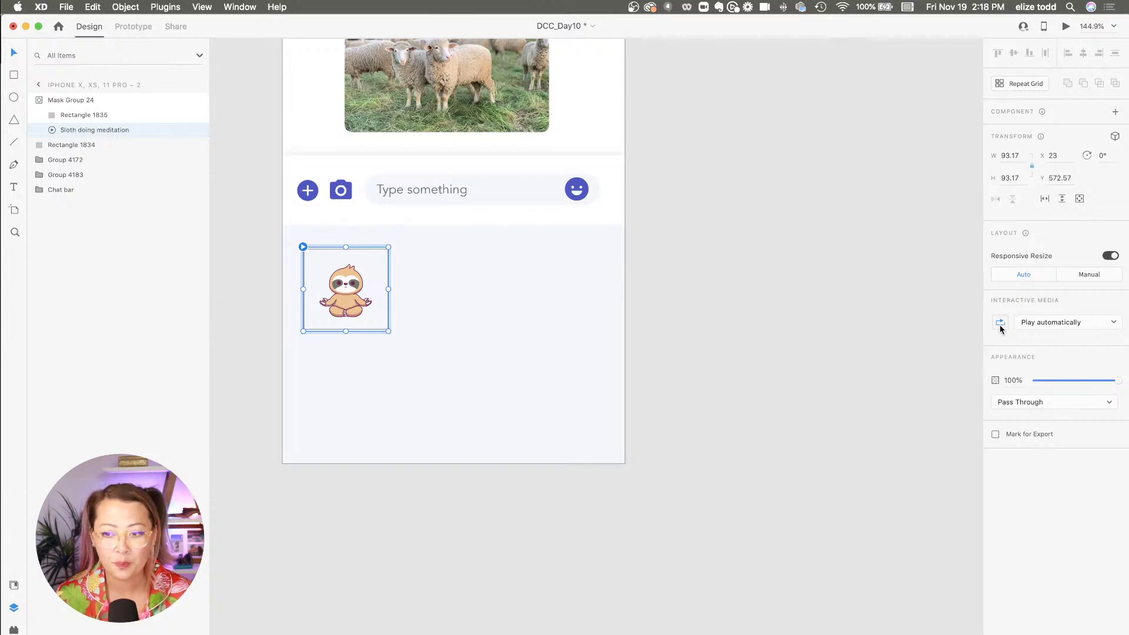
click(503, 305)
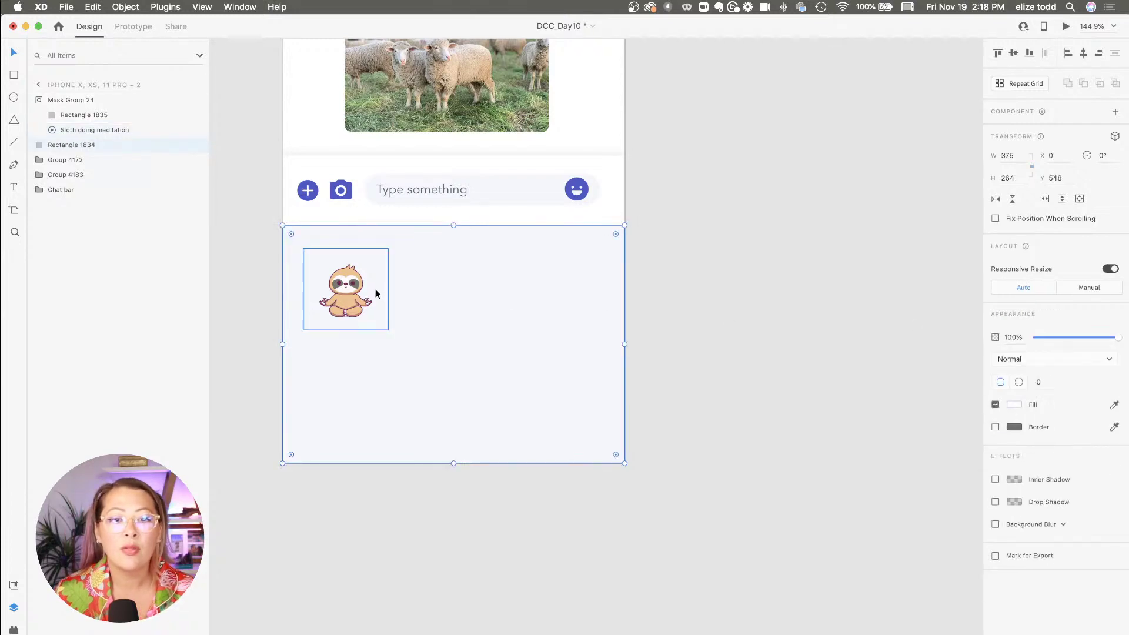
- Turn the sloth mask group into a component
click(375, 288)
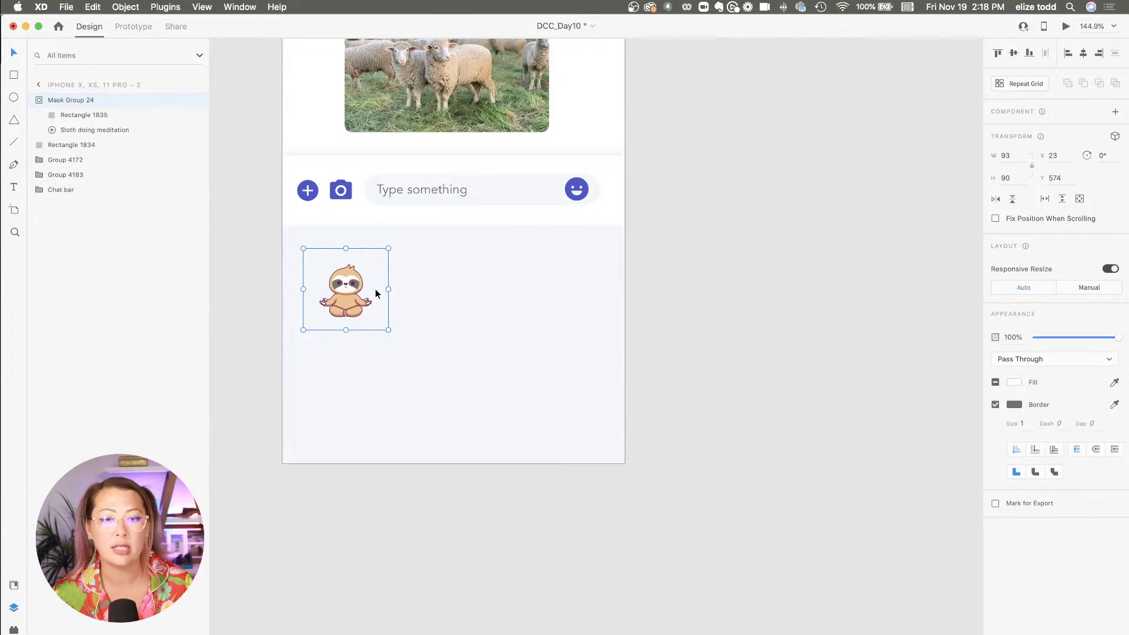
right_click(354, 290)
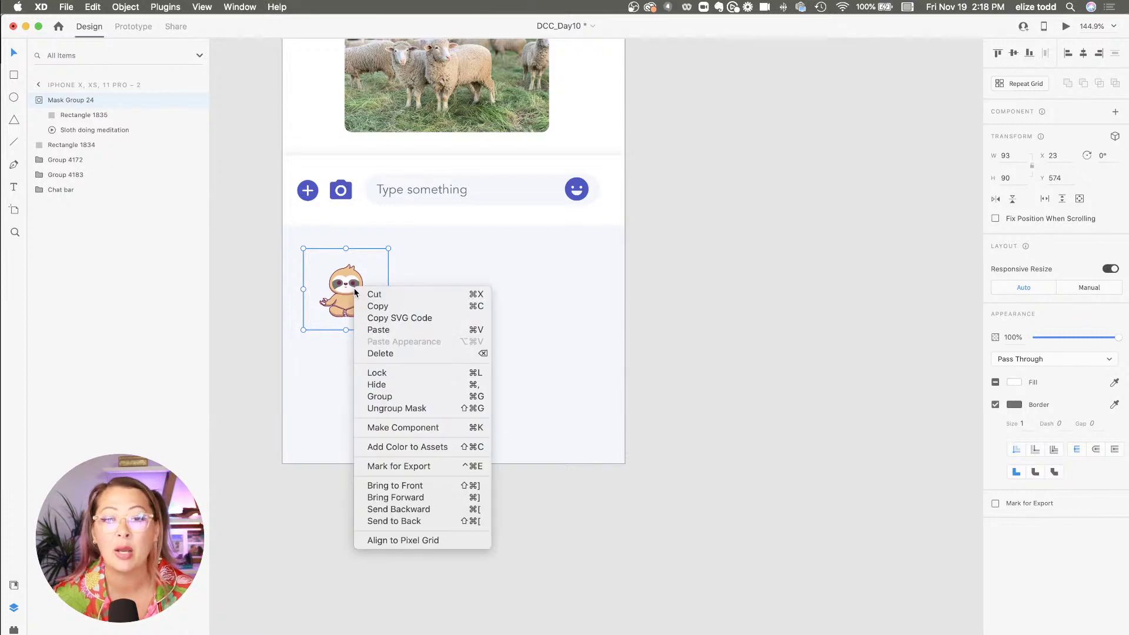
click(421, 428)
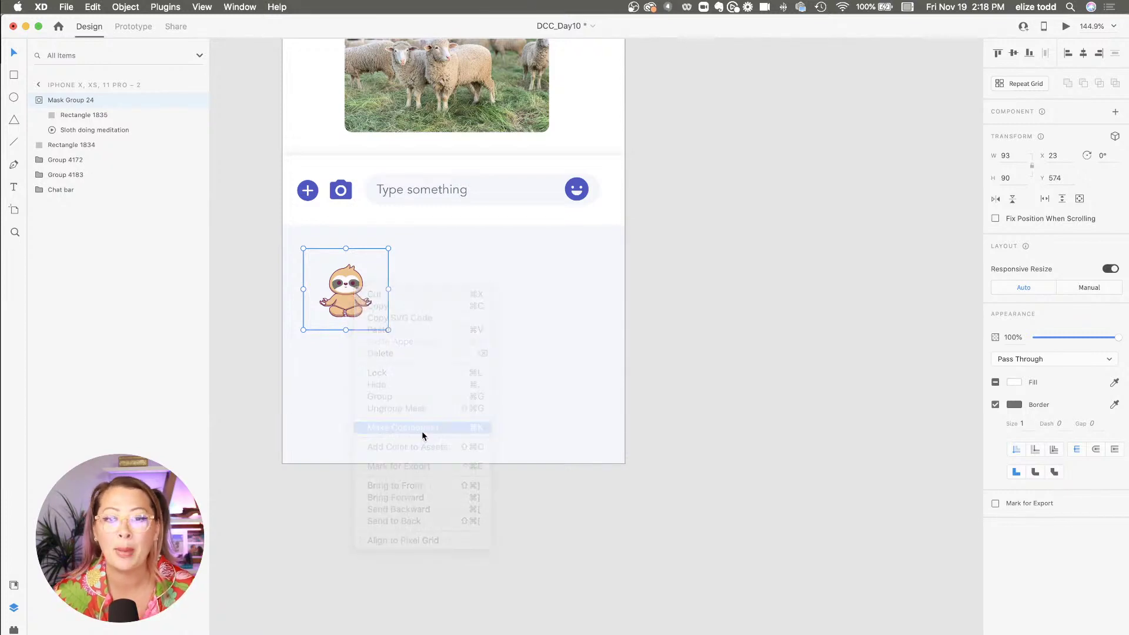
- Duplicate the sloth component into an evenly spaced row of three, and copy that row below to make a second row
drag(339, 285, 535, 288)
shift+click(449, 286)
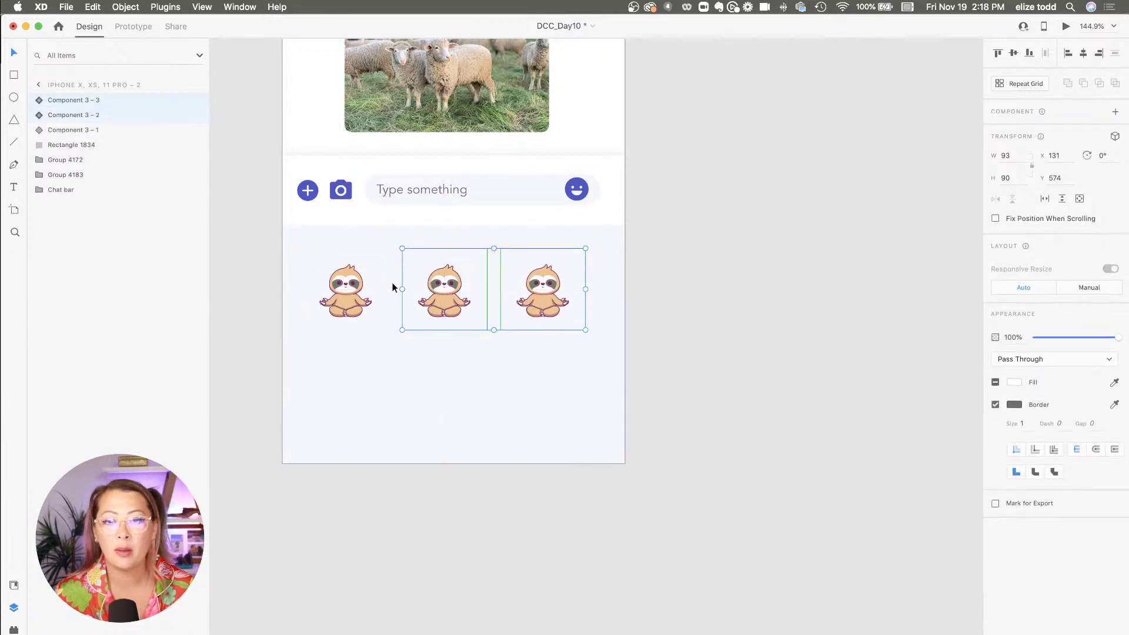
shift+click(340, 284)
drag(340, 284, 339, 372)
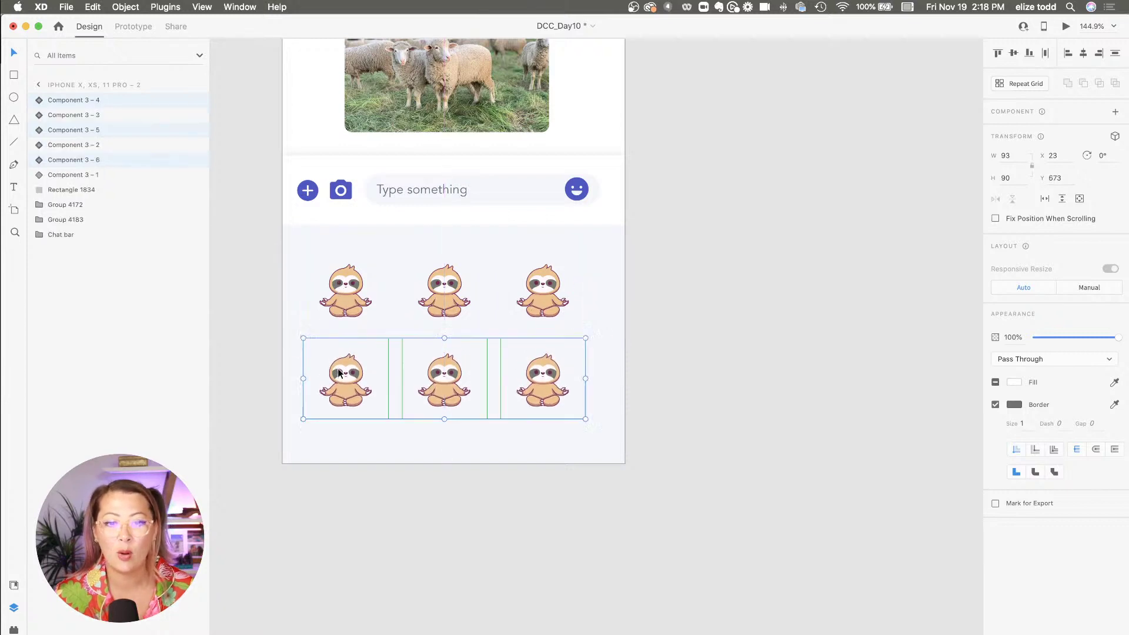
- Inspect the playback settings of the Sloth doing meditation layer nested inside the second sloth component of the upper row
click(458, 311)
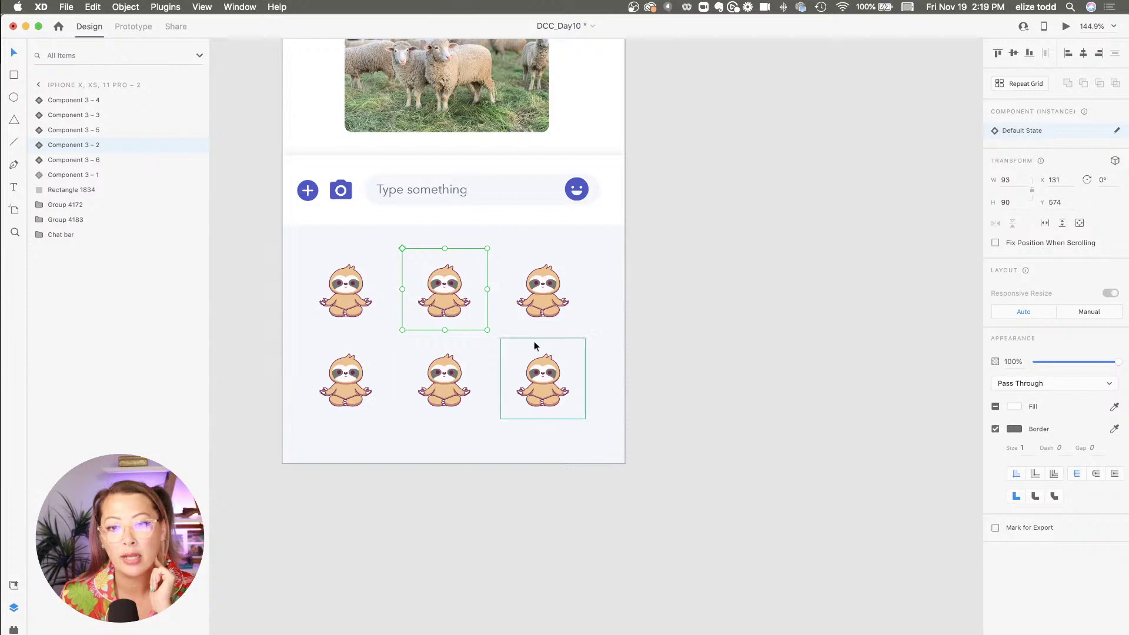
double_click(428, 291)
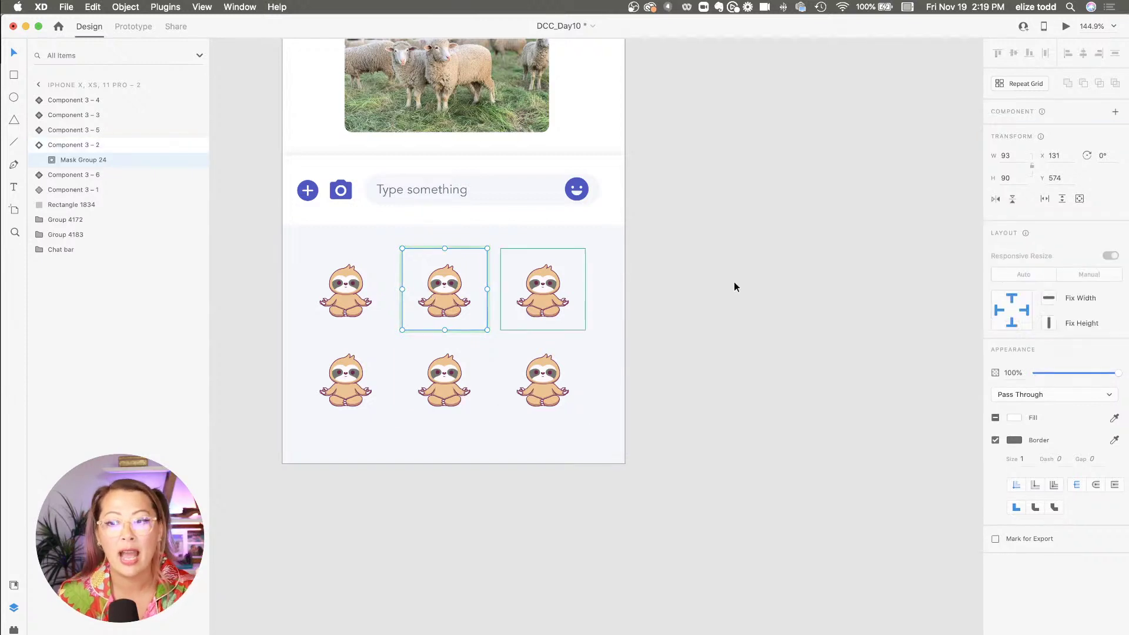
double_click(456, 301)
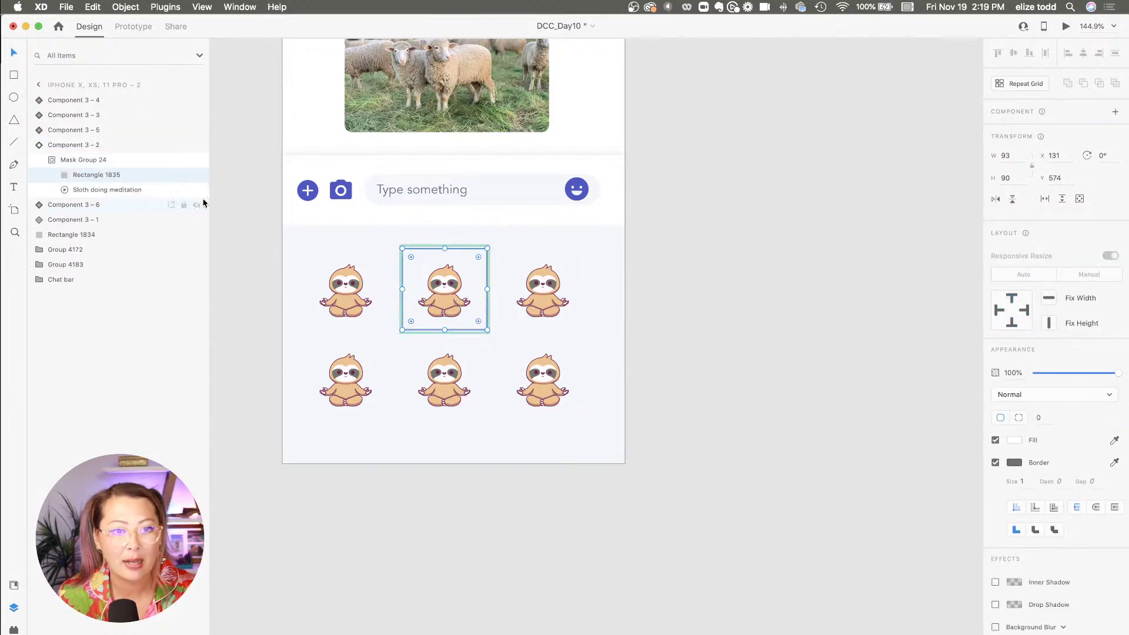
click(109, 190)
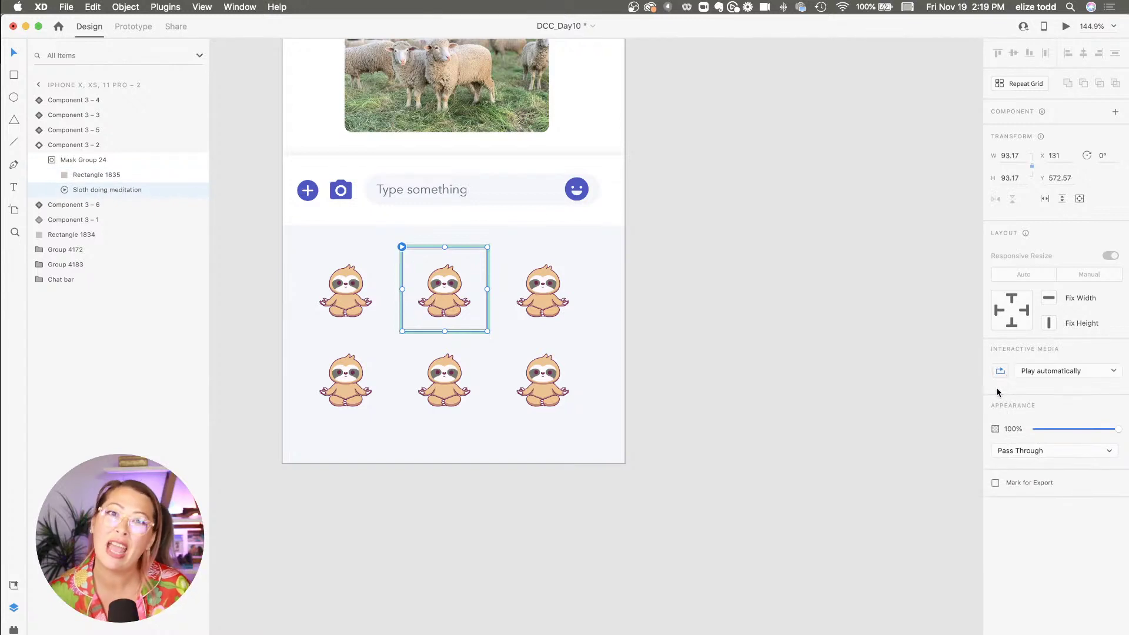
click(641, 355)
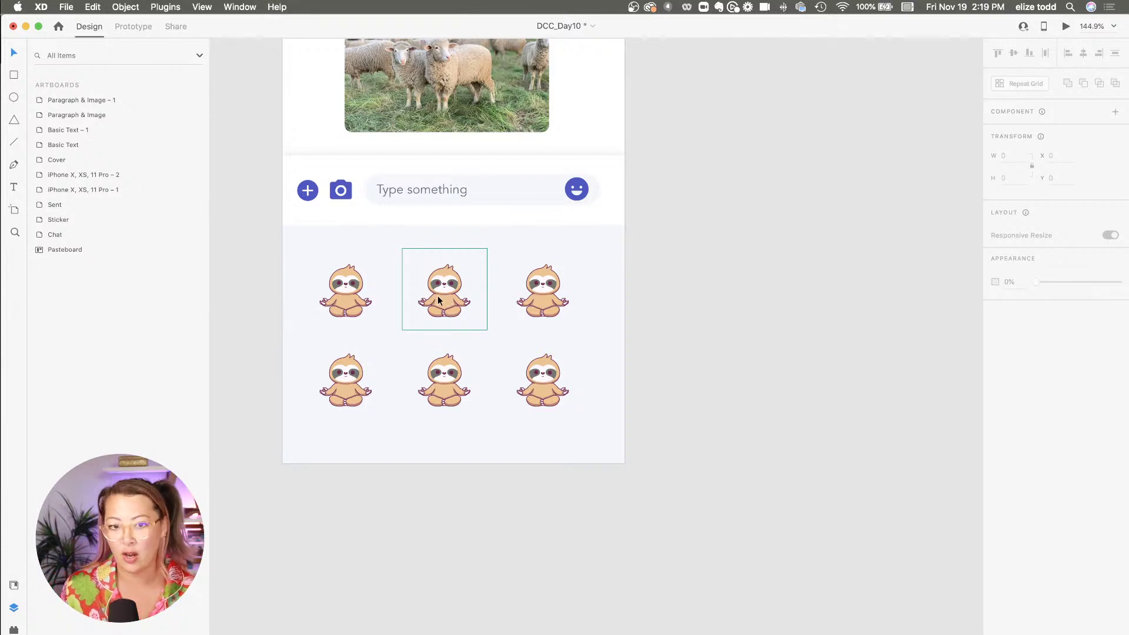
- Search the LottieFiles plugin for "animal" and replace the middle sloth of the upper row with the Cow eating grass animation
click(13, 629)
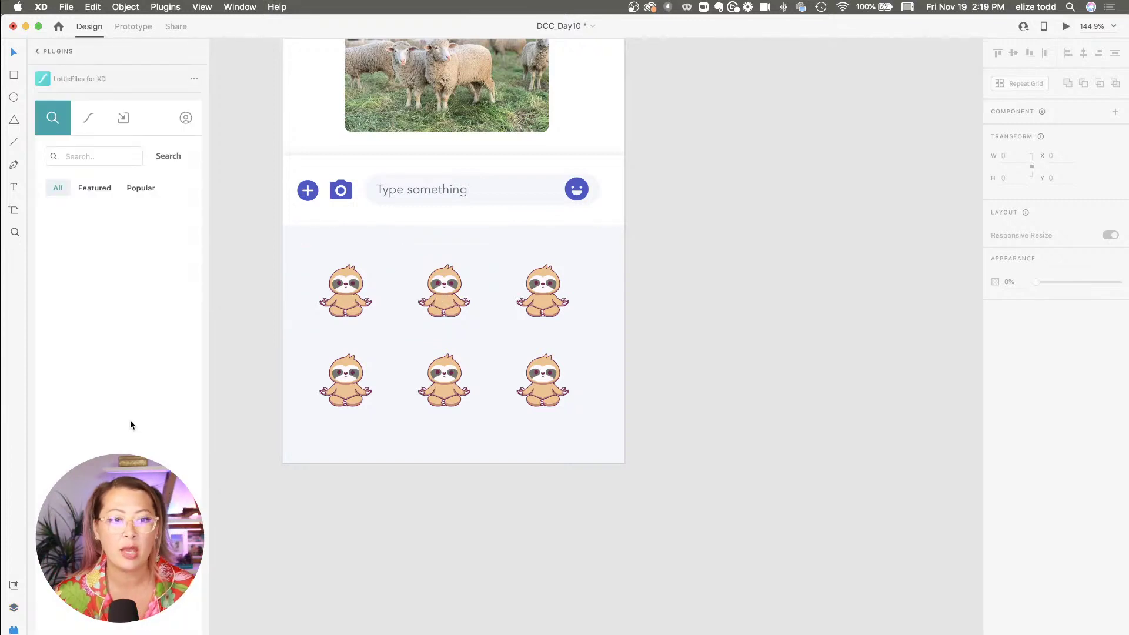
click(87, 158)
text(anima)
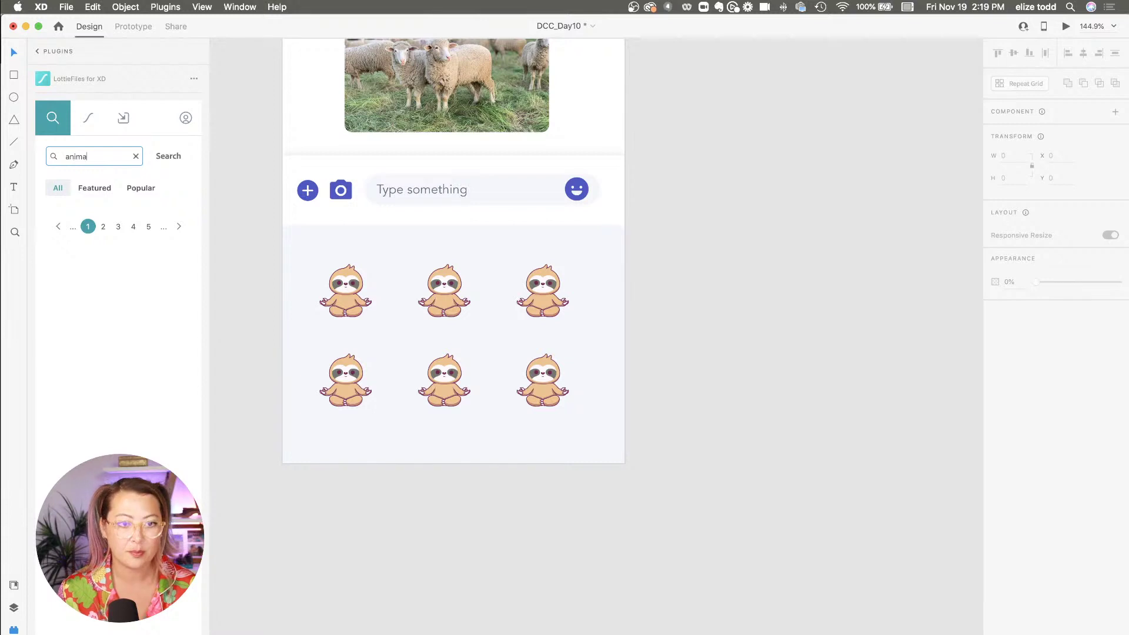
text(l)
key(Return)
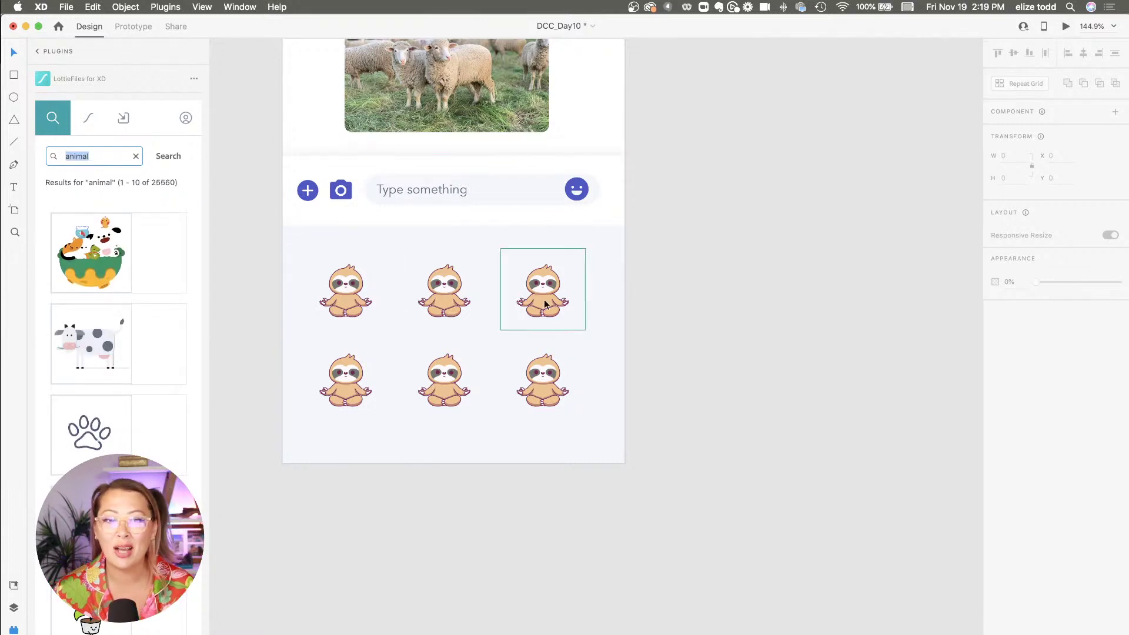
click(457, 312)
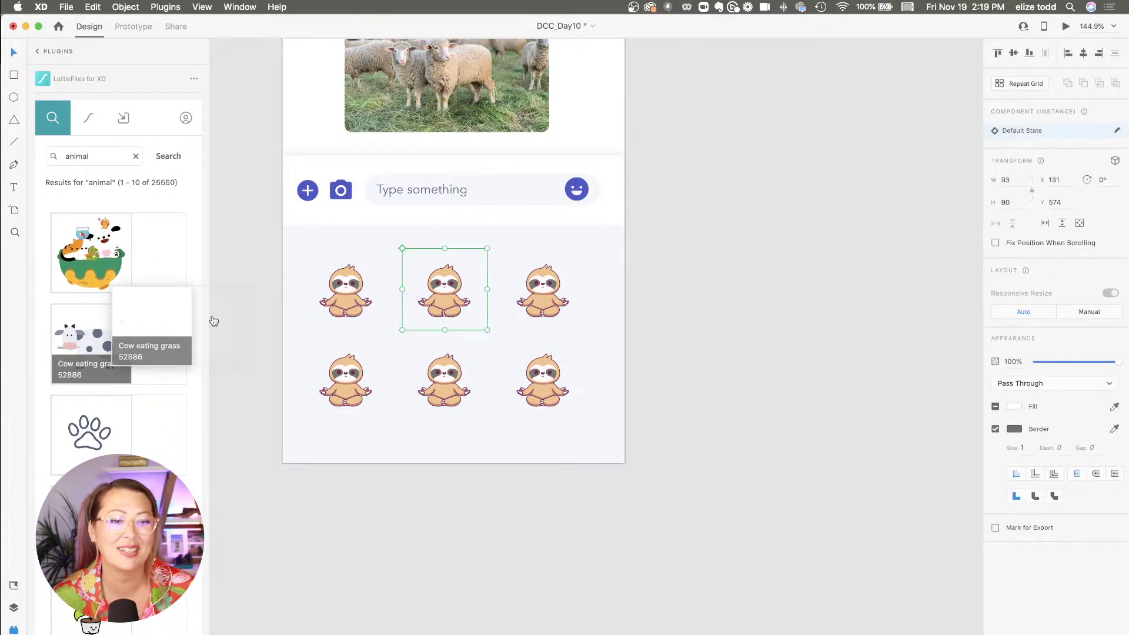
drag(457, 291, 458, 290)
click(652, 307)
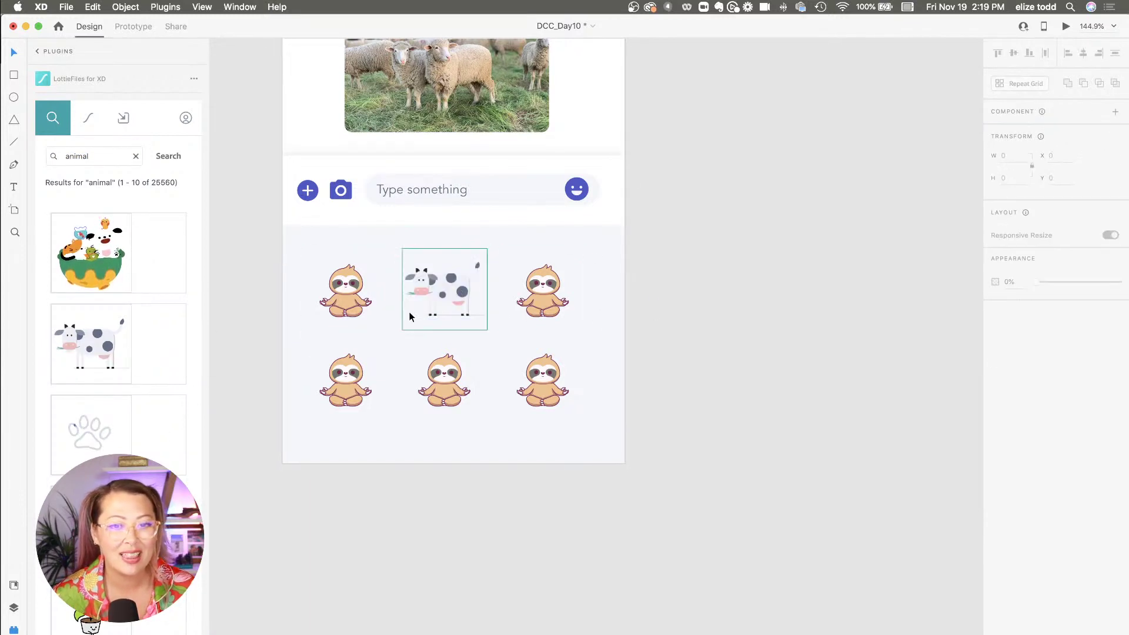
- Replace the third sloth of the upper row with the Turtle animation and the first sloth of the lower row with the potted plant
scroll(409, 316, down, 2)
scroll(409, 316, down, 1)
drag(77, 440, 544, 218)
scroll(78, 422, down, 5)
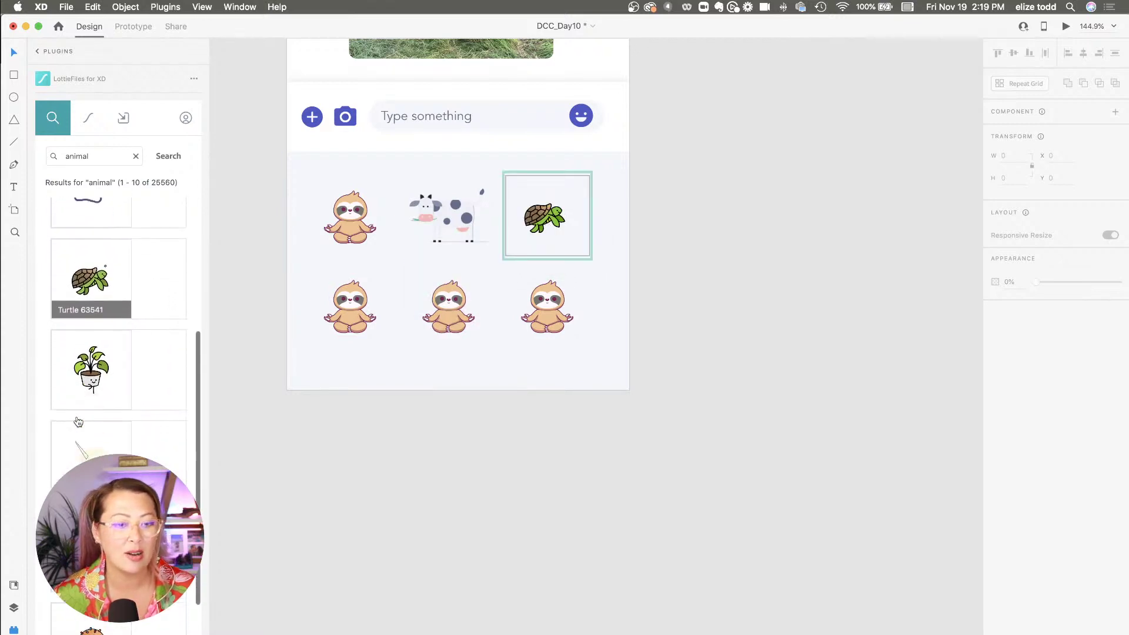
drag(89, 358, 353, 320)
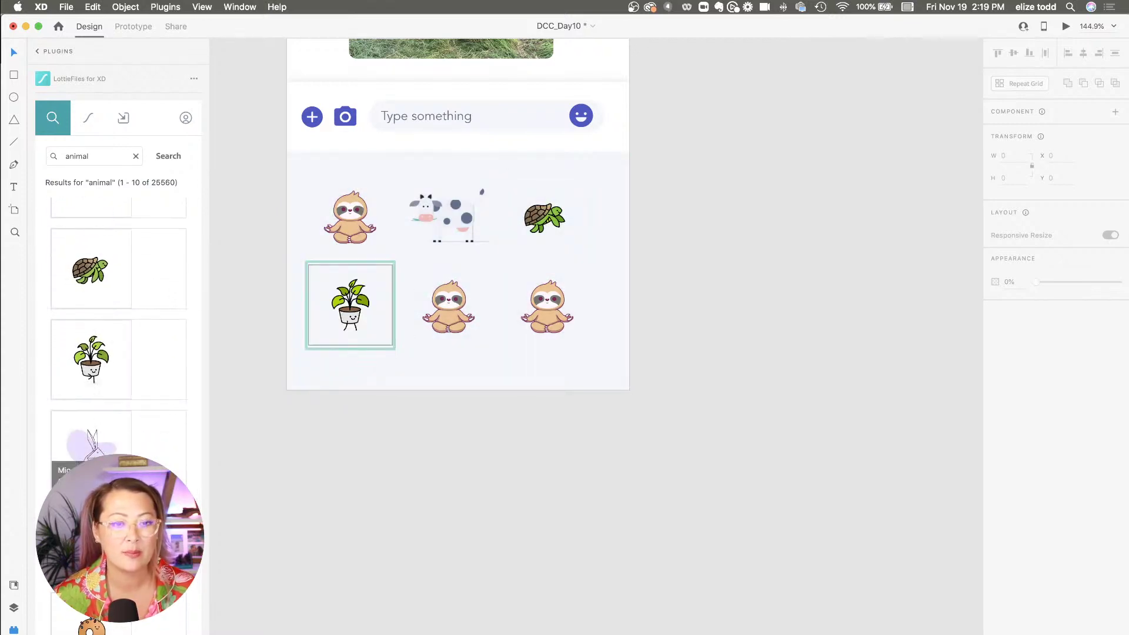
- Replace the middle sloth of the lower row with the Coffee Time animation and the last sloth with the walking donut
scroll(91, 365, down, 3)
scroll(91, 376, down, 1)
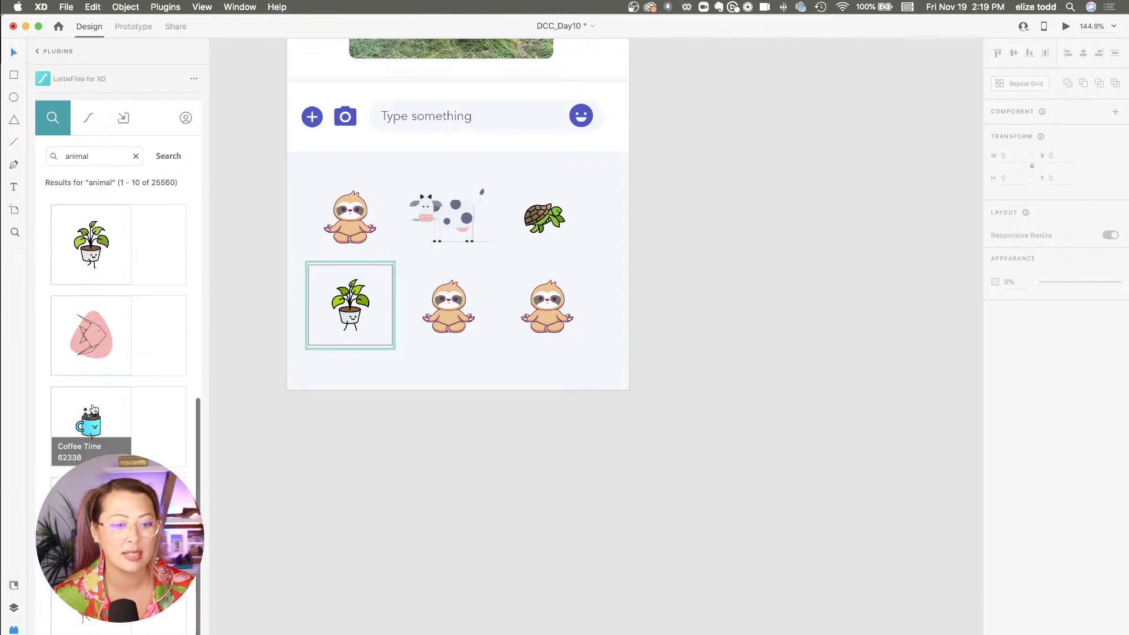
drag(88, 425, 448, 305)
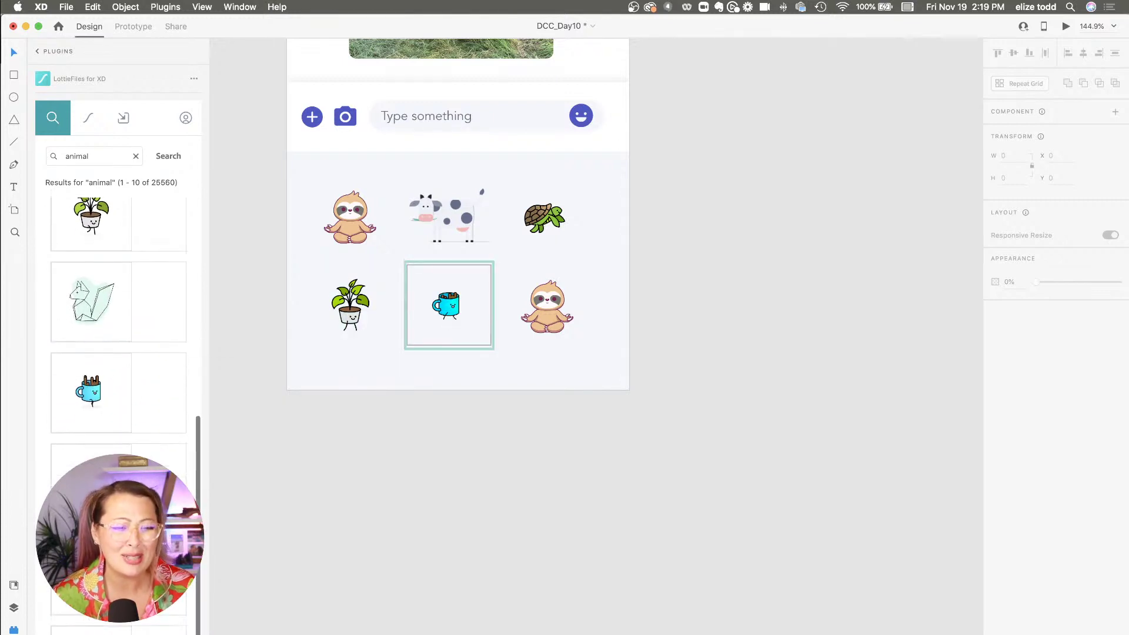
scroll(118, 347, down, 1)
drag(89, 284, 557, 322)
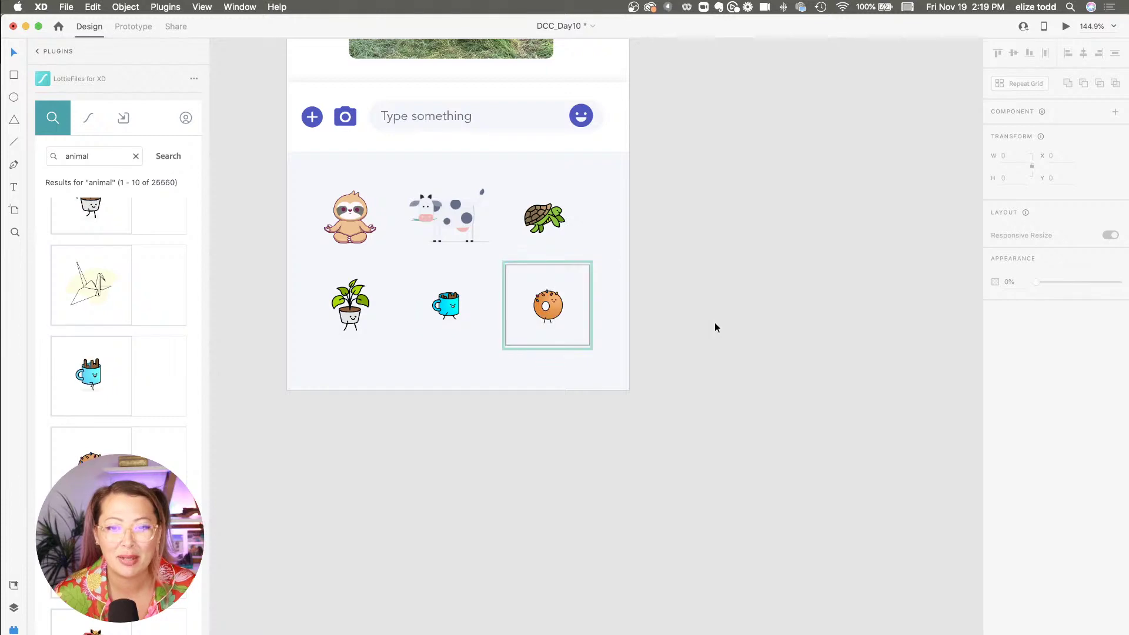
- Preview the iPhone X, XS, 11 Pro – 2 artboard to check the sticker animations playing, and close the preview
scroll(714, 322, up, 3)
scroll(714, 322, down, 3)
scroll(432, 236, up, 5)
scroll(432, 240, up, 2)
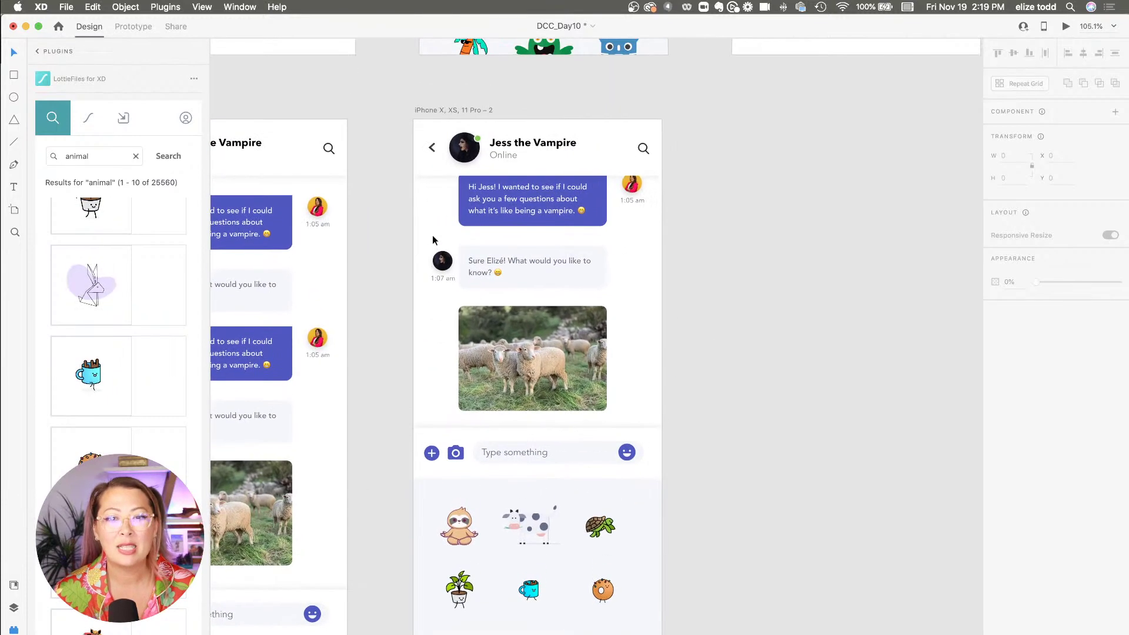
click(446, 108)
click(1066, 26)
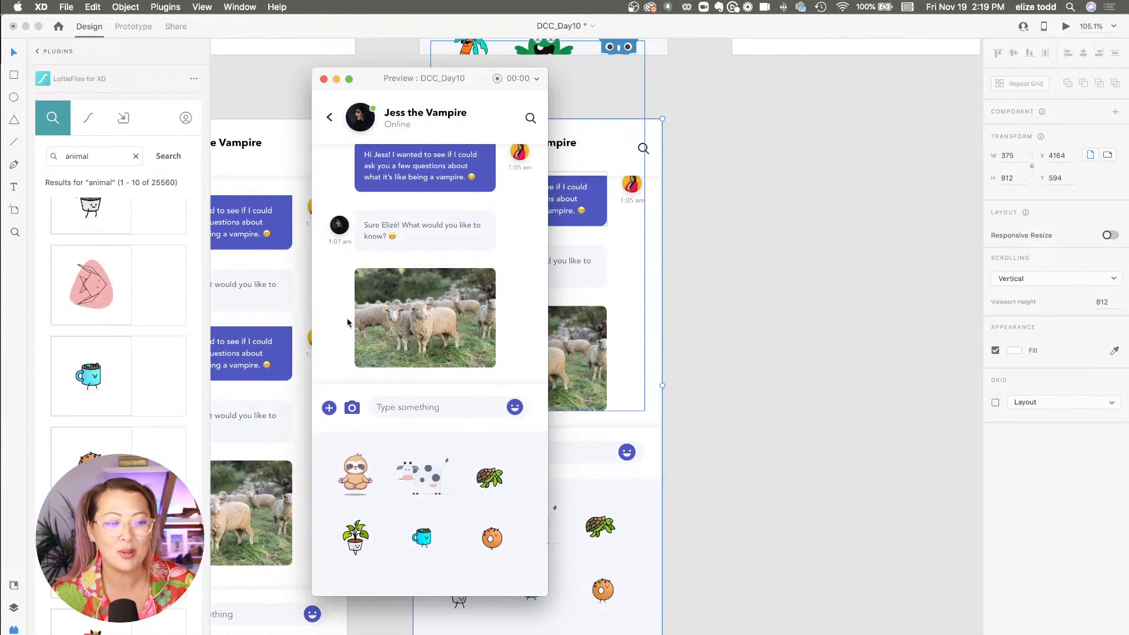
click(322, 79)
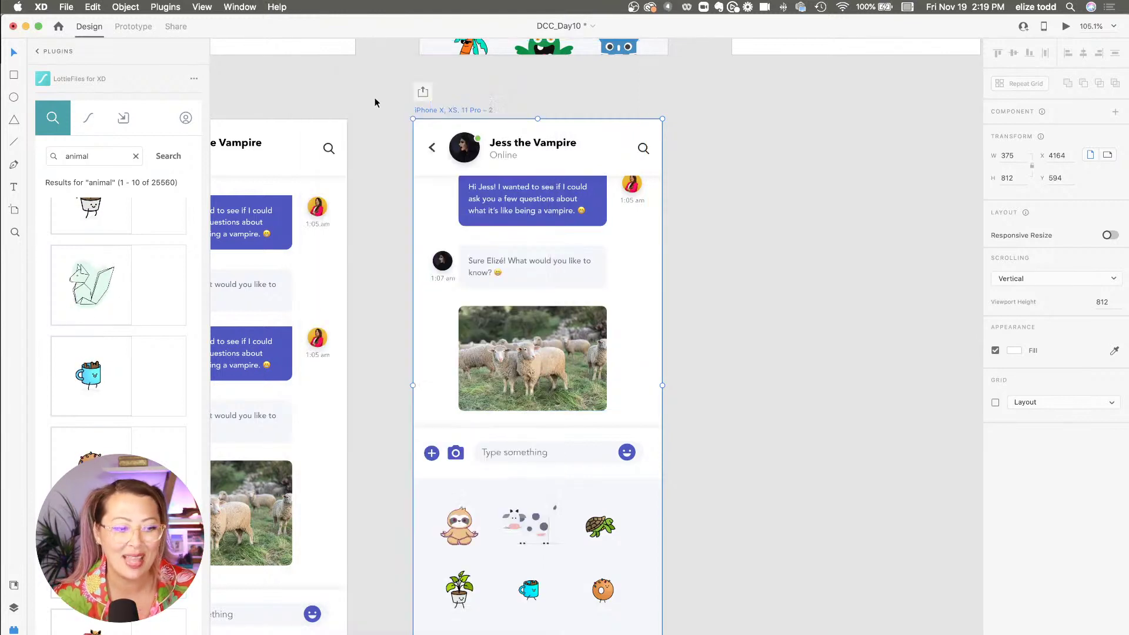
- Preview the finished Chat artboard, open its sticker panel from the message bar, and close the preview
click(688, 320)
scroll(688, 319, down, 2)
scroll(688, 319, down, 3)
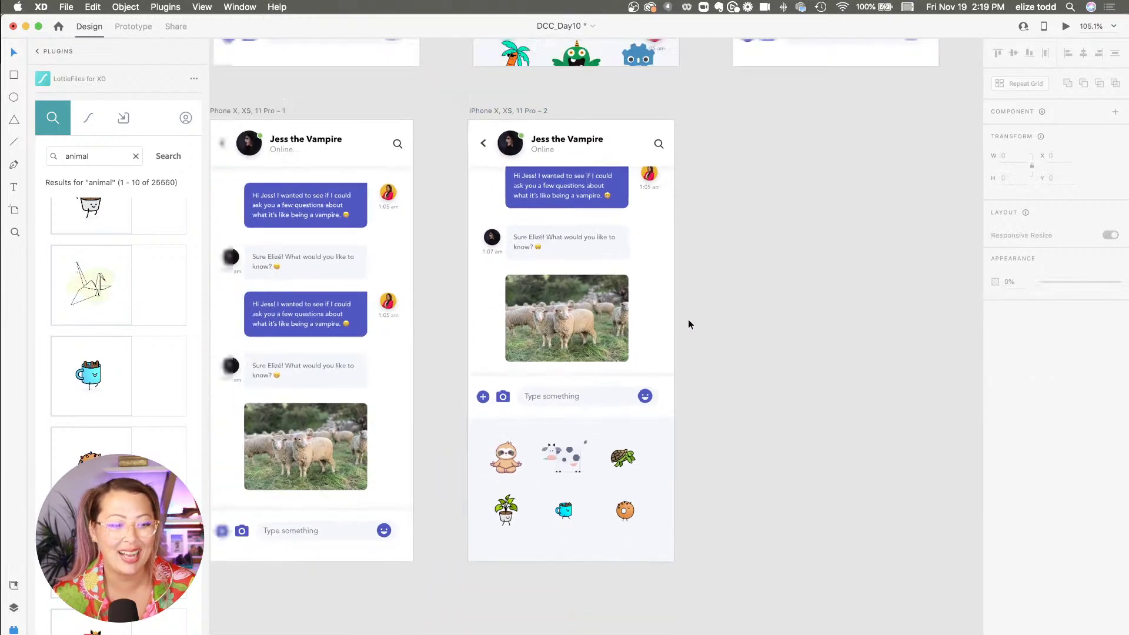
scroll(688, 320, up, 3)
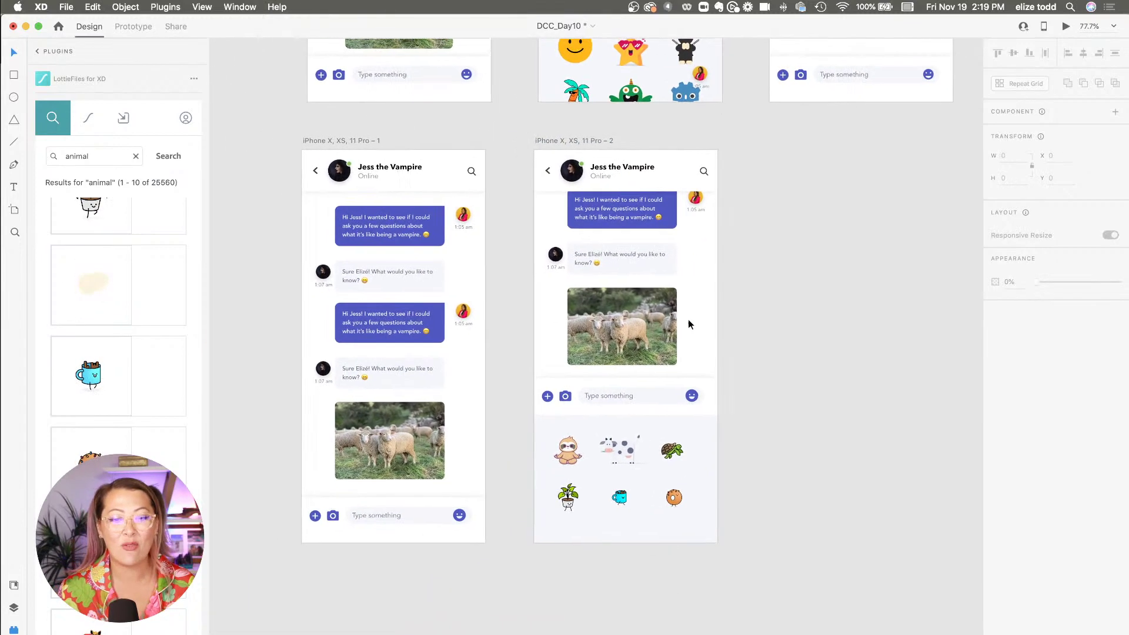
scroll(688, 319, down, 1)
scroll(689, 323, down, 3)
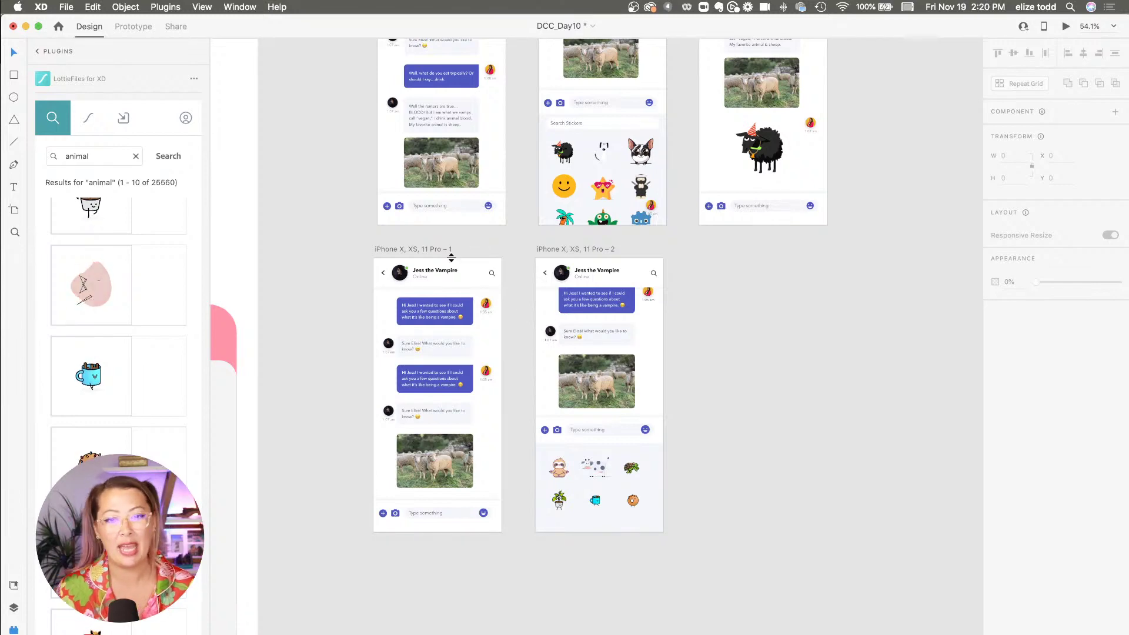
scroll(578, 361, up, 3)
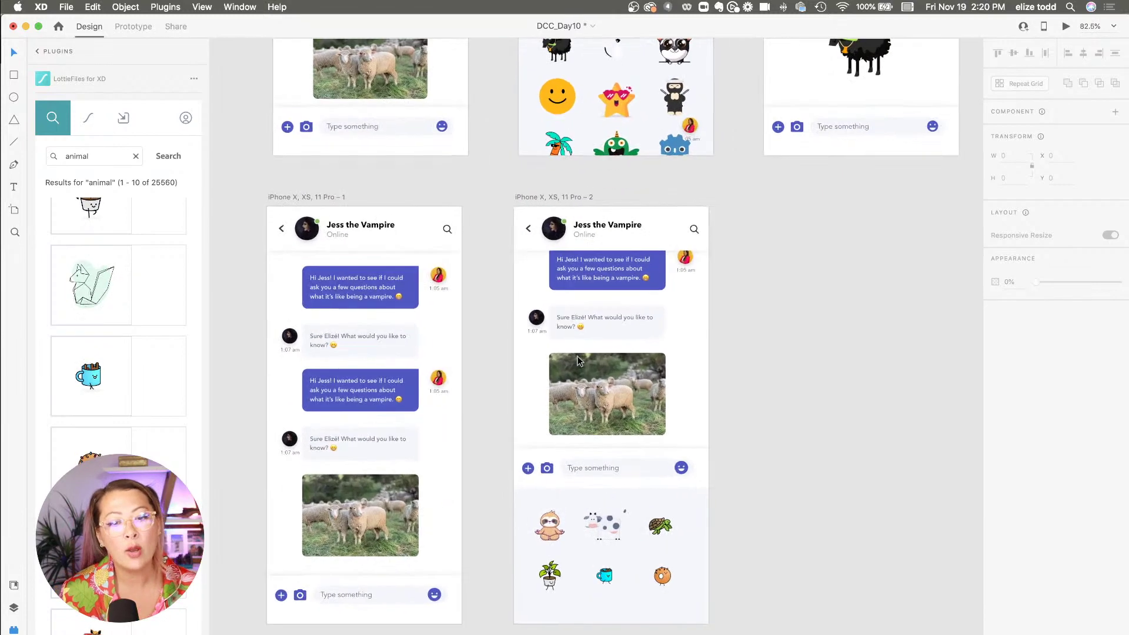
scroll(363, 221, up, 10)
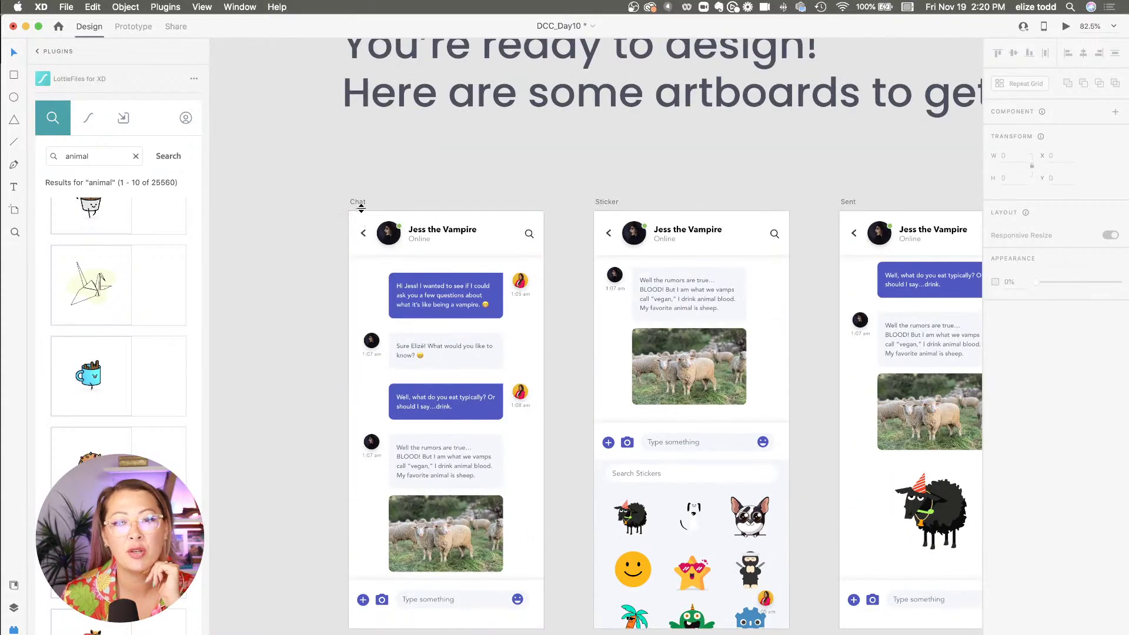
click(356, 203)
scroll(453, 546, down, 5)
scroll(453, 545, up, 3)
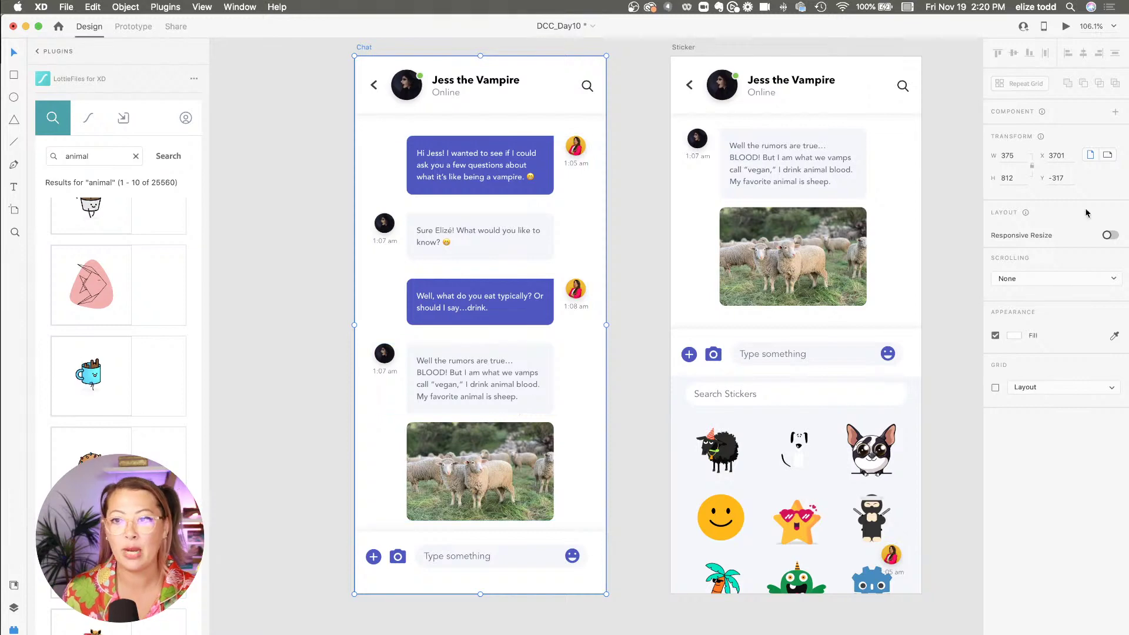
click(1065, 27)
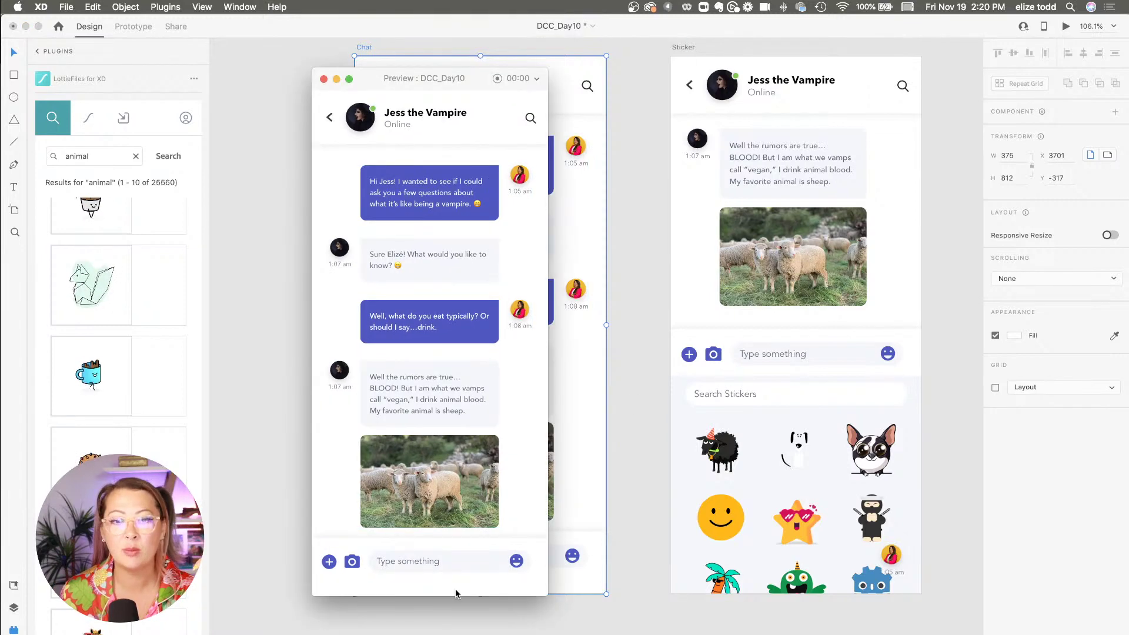
click(493, 575)
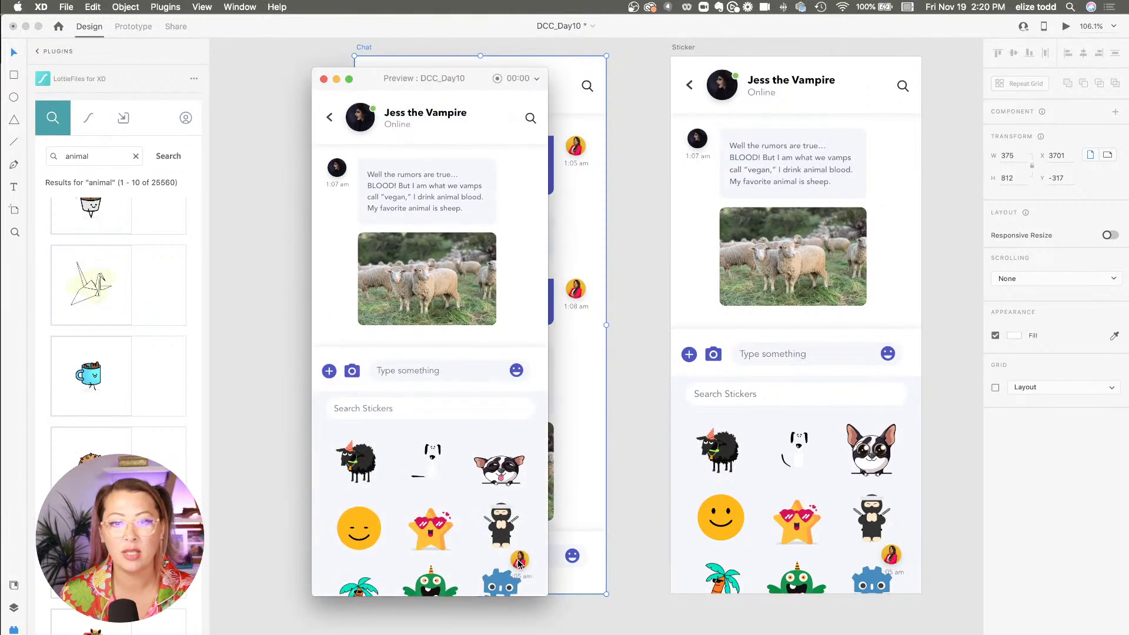
click(324, 80)
- Wire the smiley icon on iPhone X, XS, 11 Pro – 1 to iPhone X, XS, 11 Pro – 2 as a Tap transition with animation None
scroll(417, 260, down, 5)
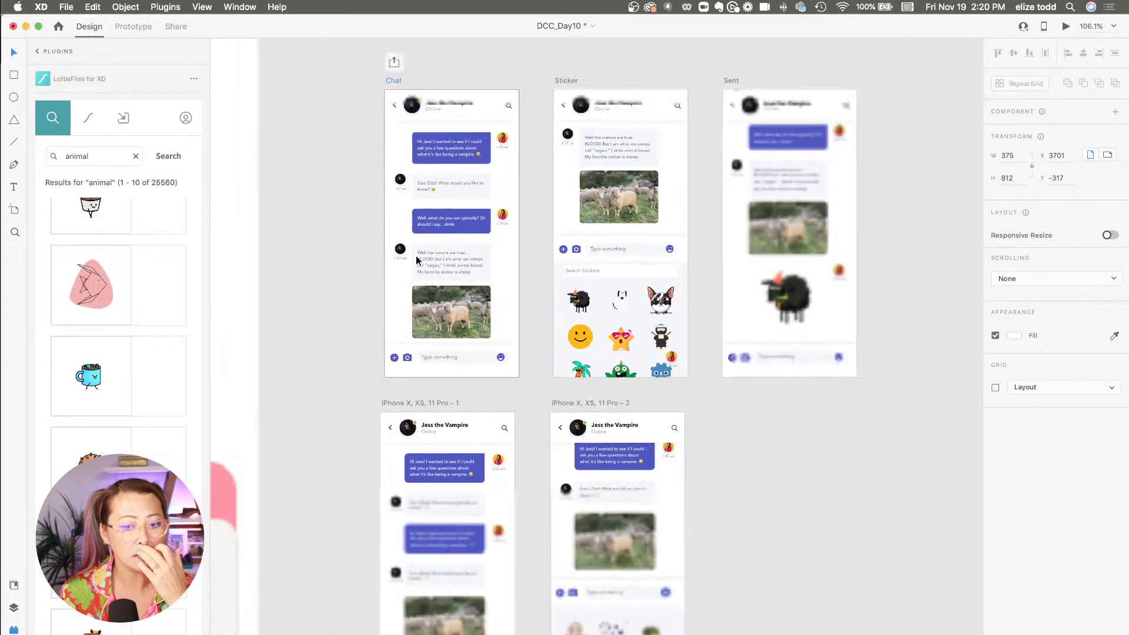
scroll(425, 288, down, 4)
scroll(467, 436, up, 5)
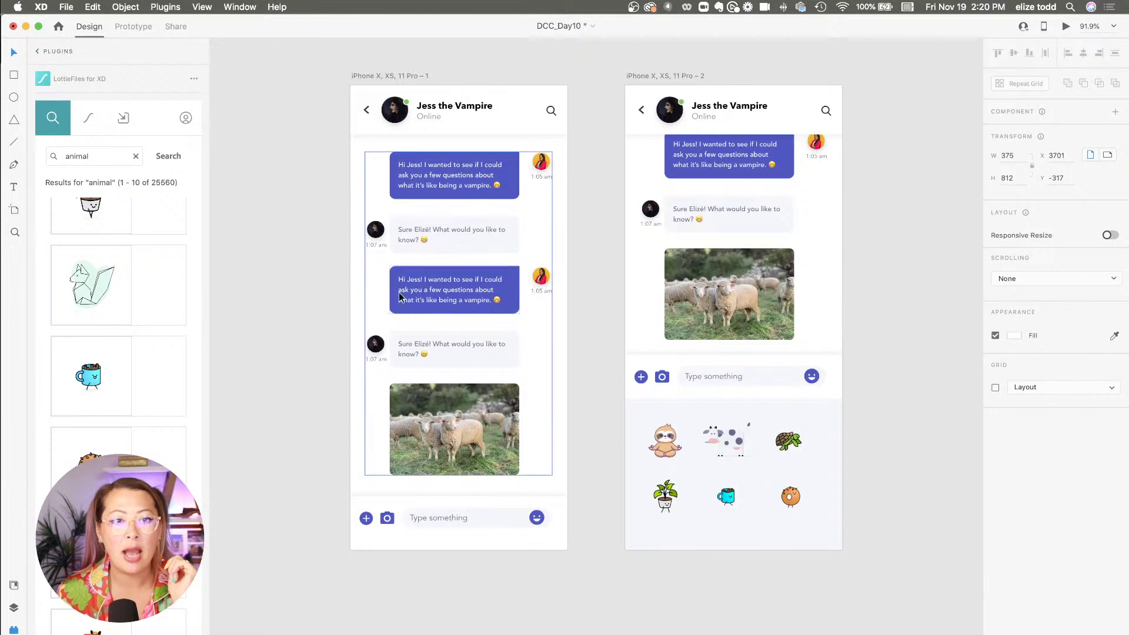
click(130, 27)
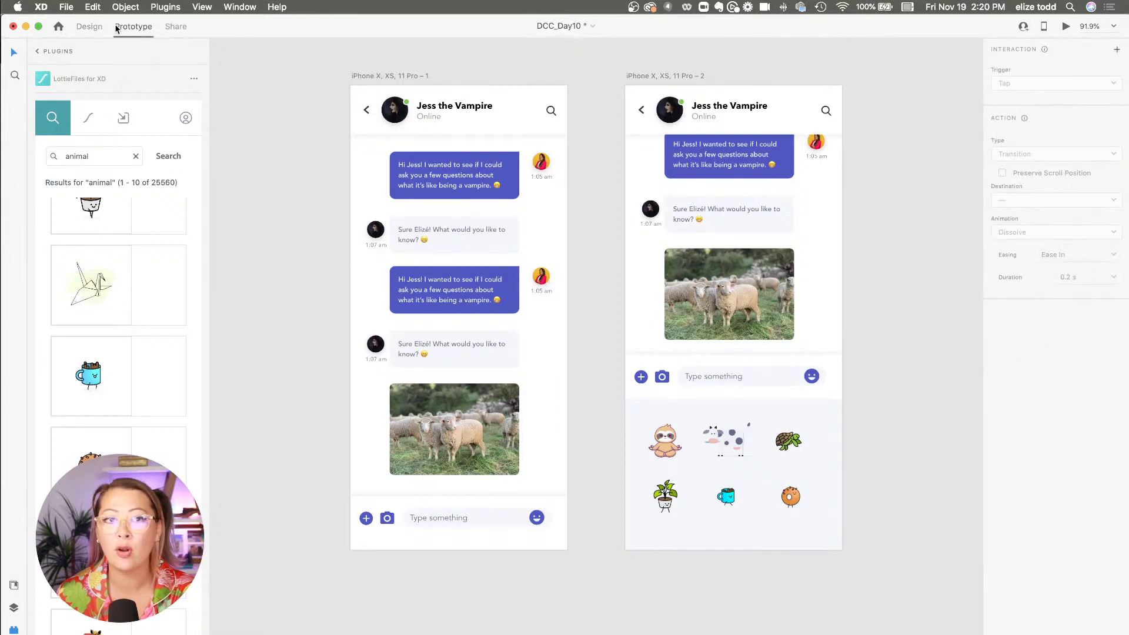
scroll(535, 522, up, 1)
scroll(534, 522, up, 3)
click(536, 520)
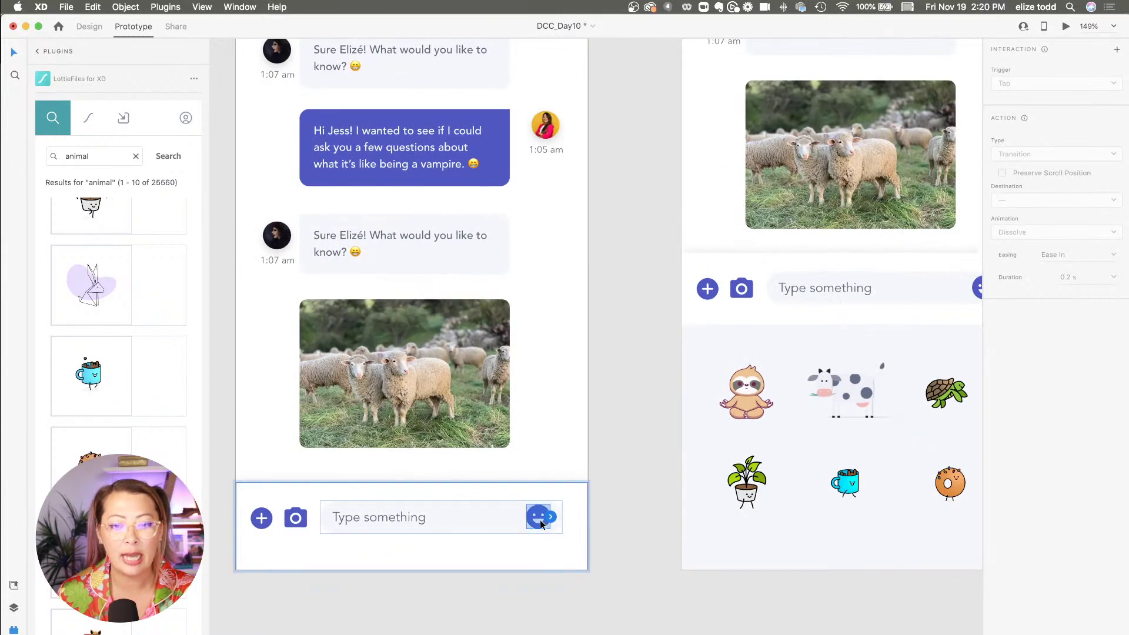
click(541, 522)
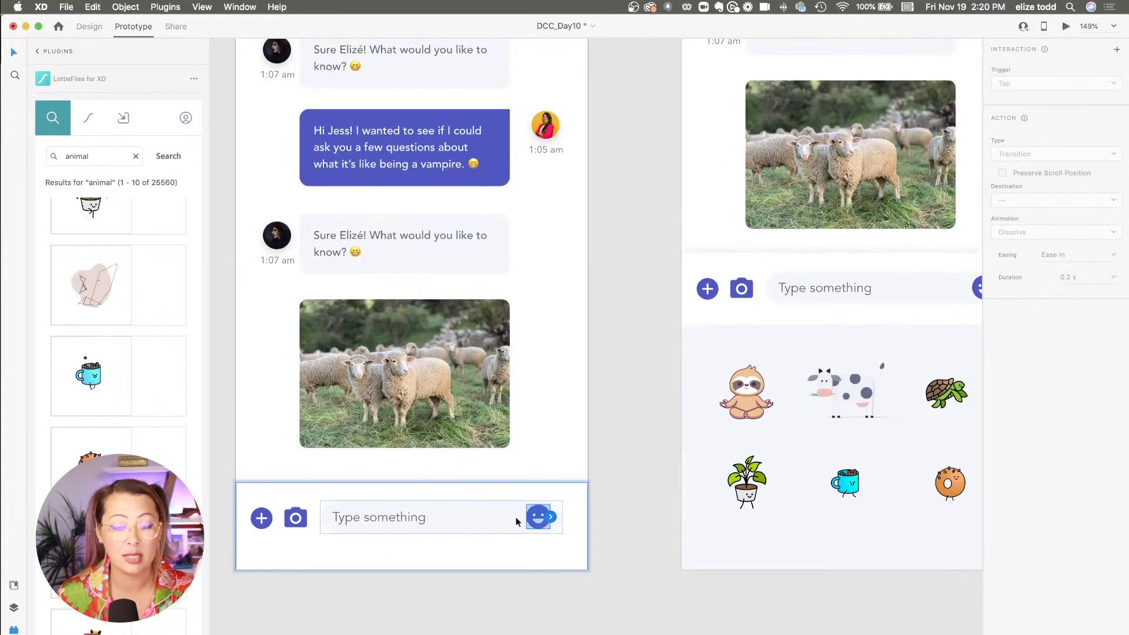
scroll(534, 519, down, 3)
drag(538, 517, 663, 379)
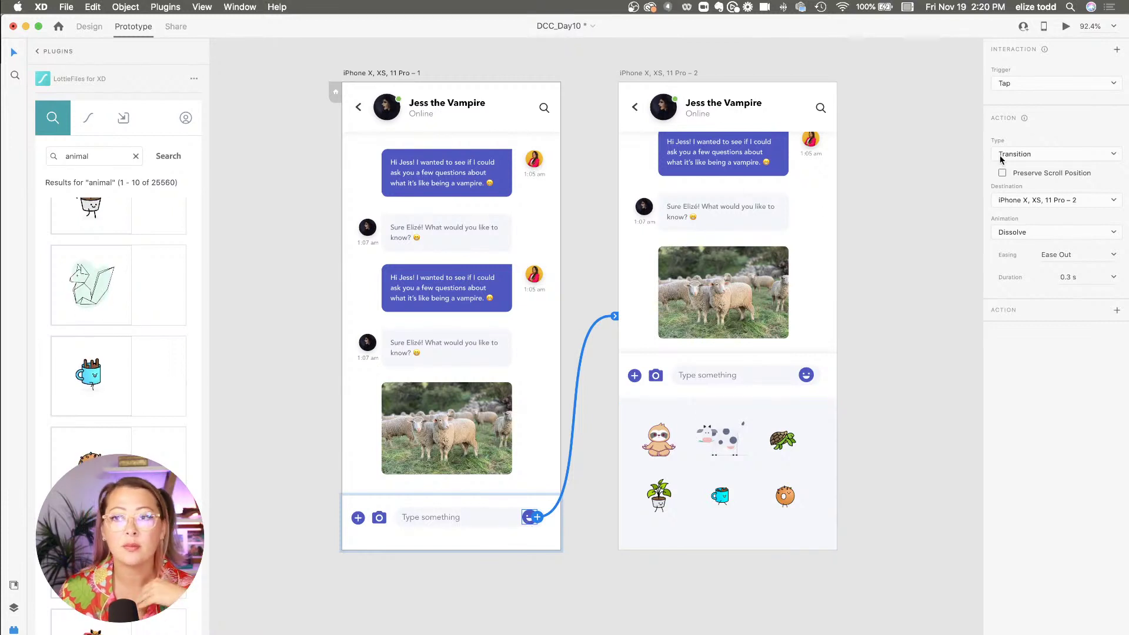
click(1042, 237)
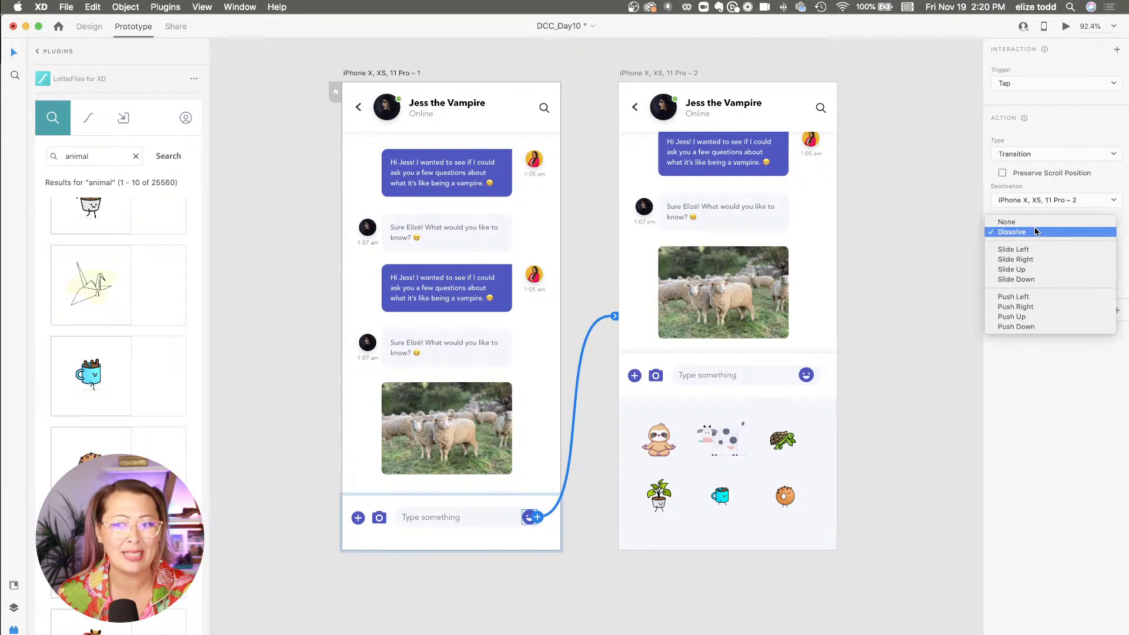
click(1016, 220)
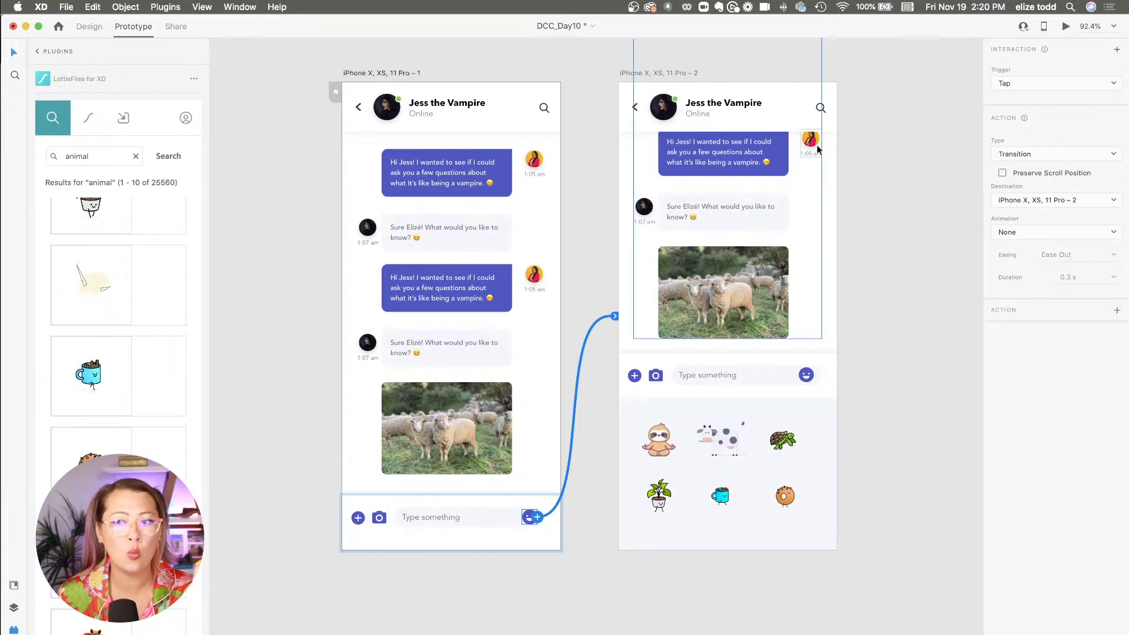
- Preview the prototype from the first chat screen and test the smiley icon's link to the sticker panel
click(1065, 26)
click(515, 561)
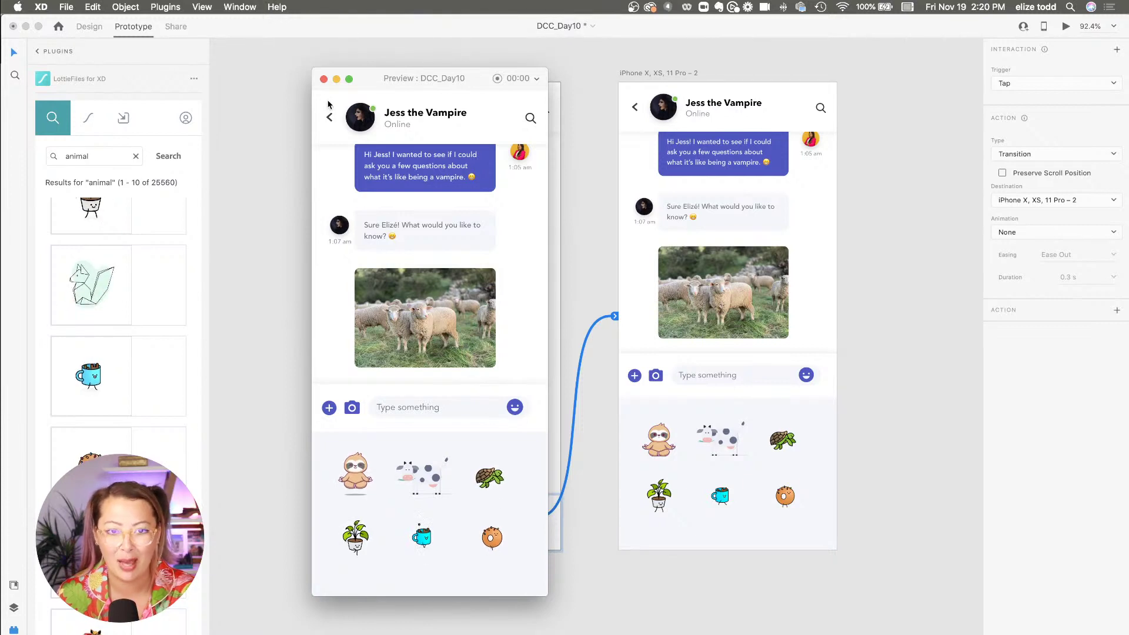
- Replay the preview from the first chat screen, open the sticker panel with the smiley icon, and close the preview
click(323, 79)
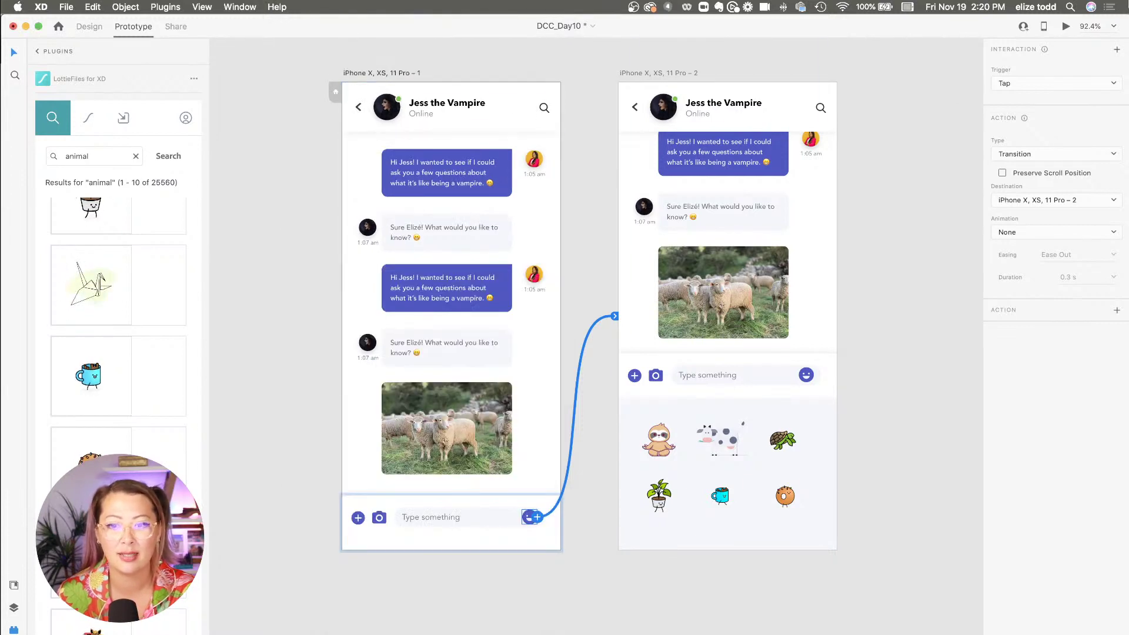
click(1065, 27)
click(517, 566)
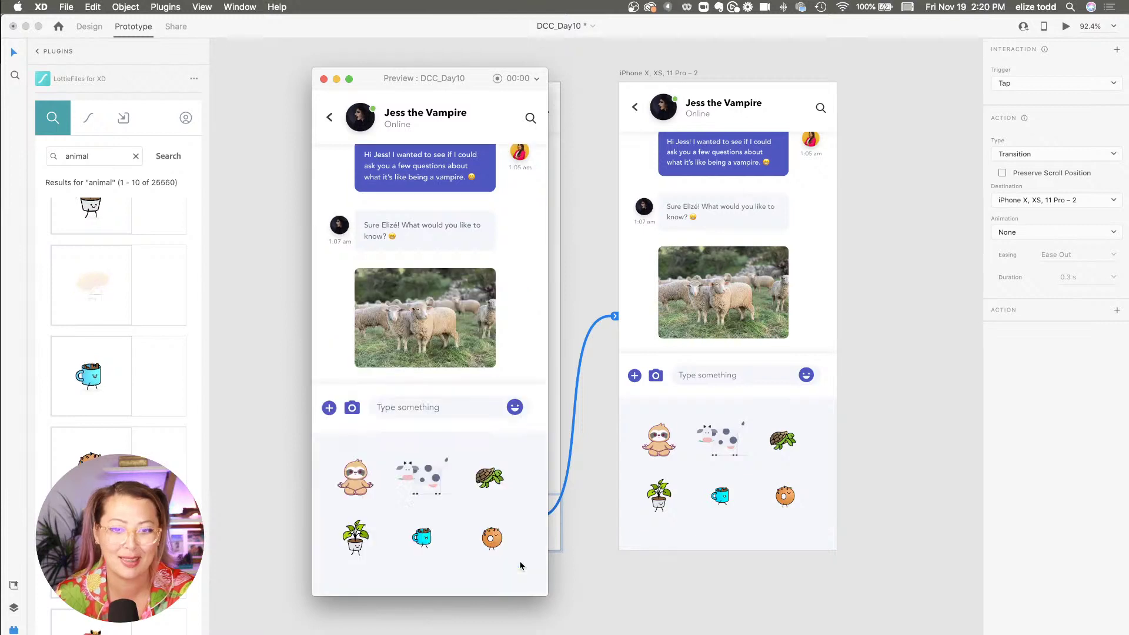
click(324, 79)
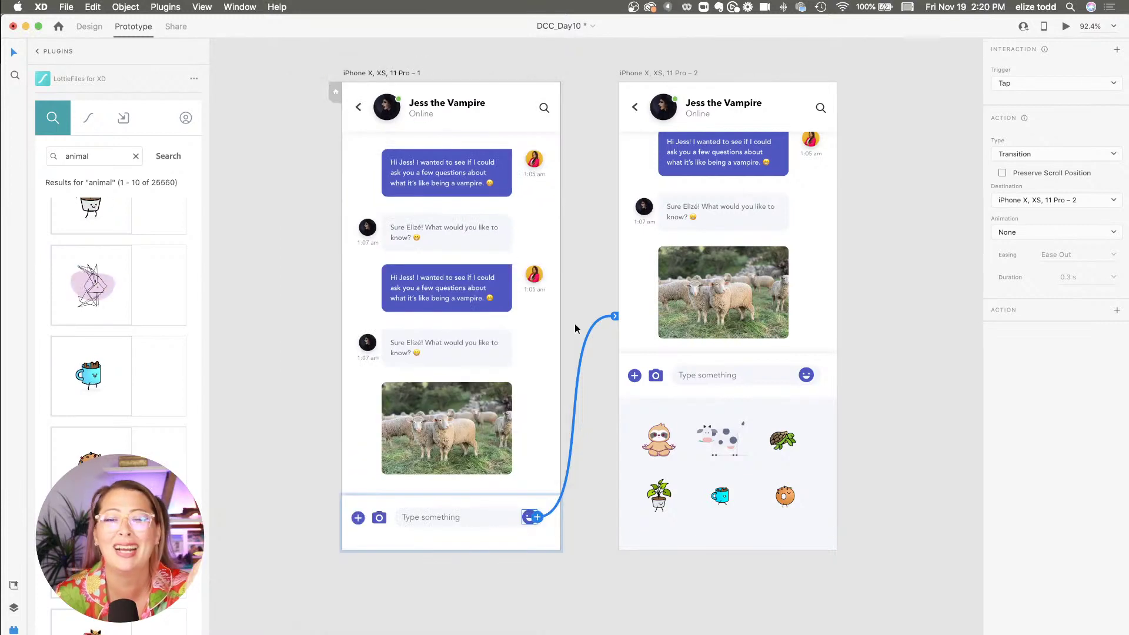
- Change the smiley icon's action type to Auto-Animate, preview opening the sticker panel, and close the preview
click(1036, 156)
click(1034, 165)
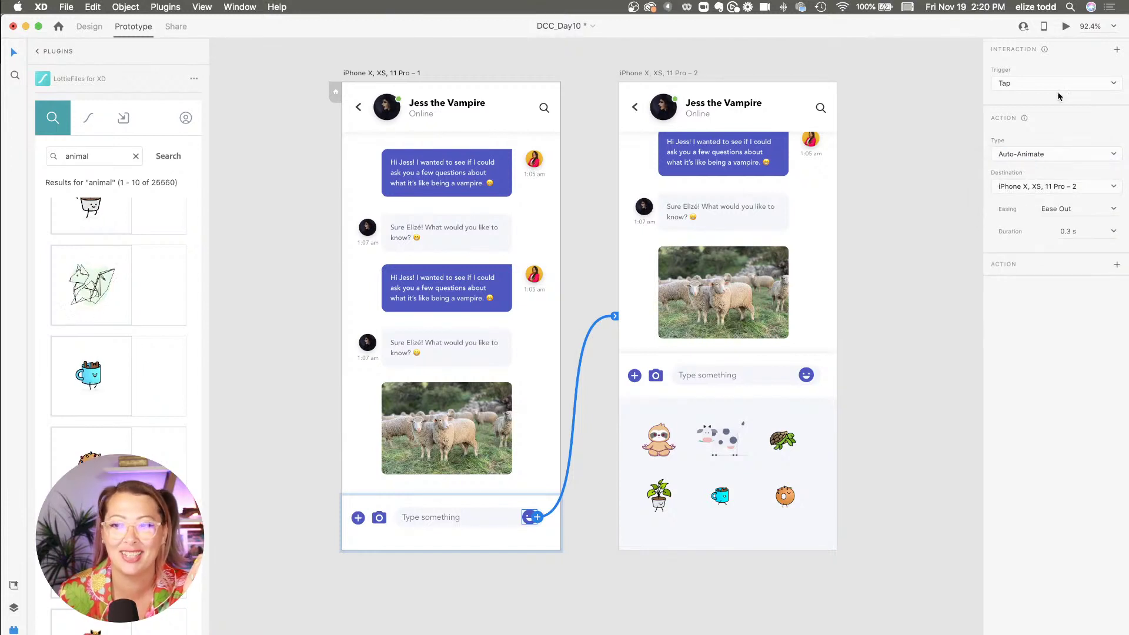
click(1066, 26)
click(514, 561)
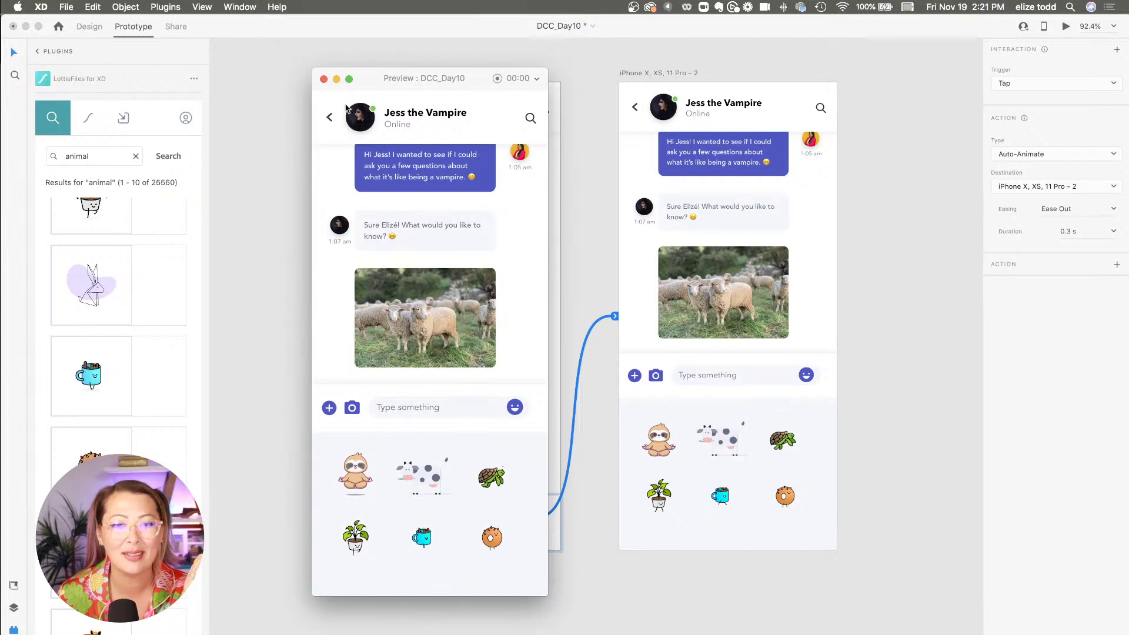
click(323, 79)
- Return to Design mode and duplicate the iPhone X, XS, 11 Pro – 1 artboard to the right of iPhone X, XS, 11 Pro – 2
click(89, 26)
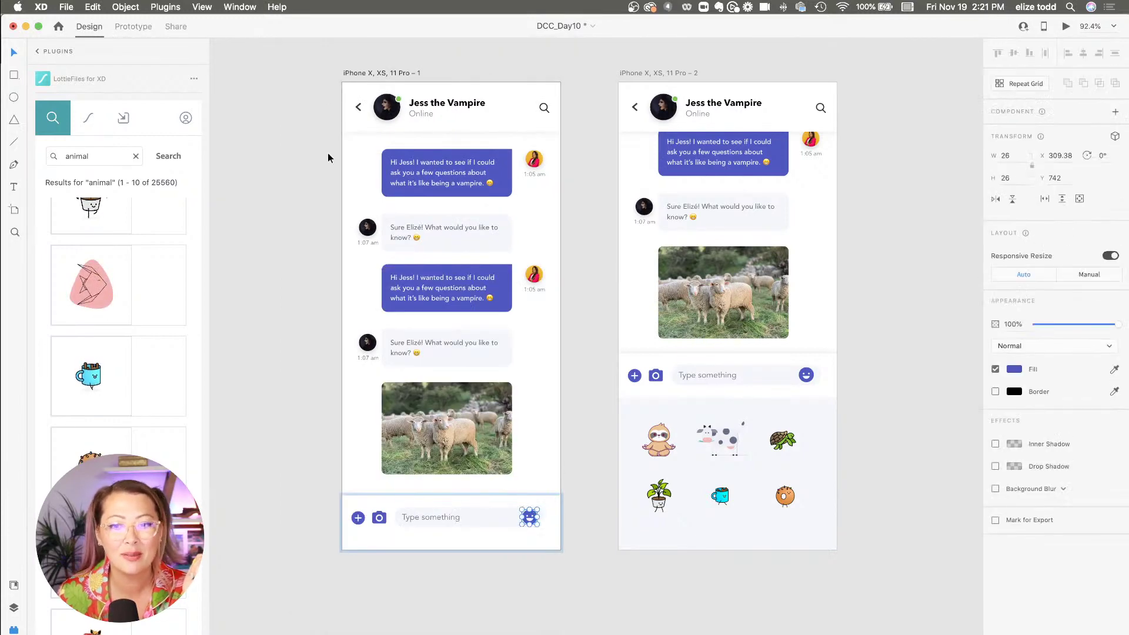
scroll(549, 326, down, 5)
scroll(580, 418, down, 3)
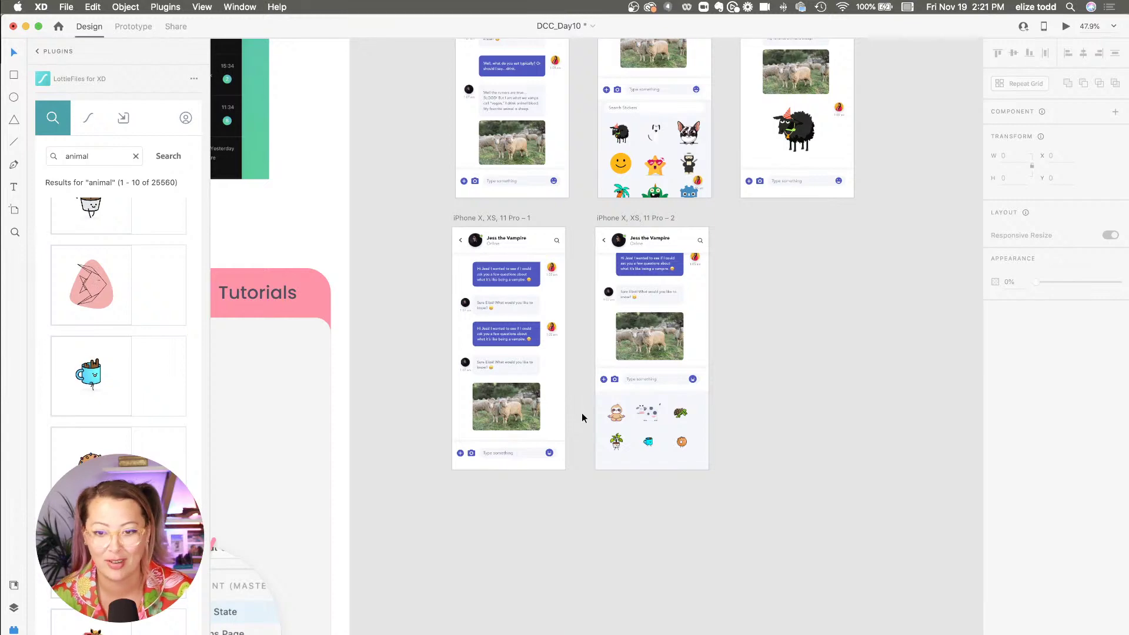
scroll(665, 434, up, 5)
scroll(523, 440, down, 4)
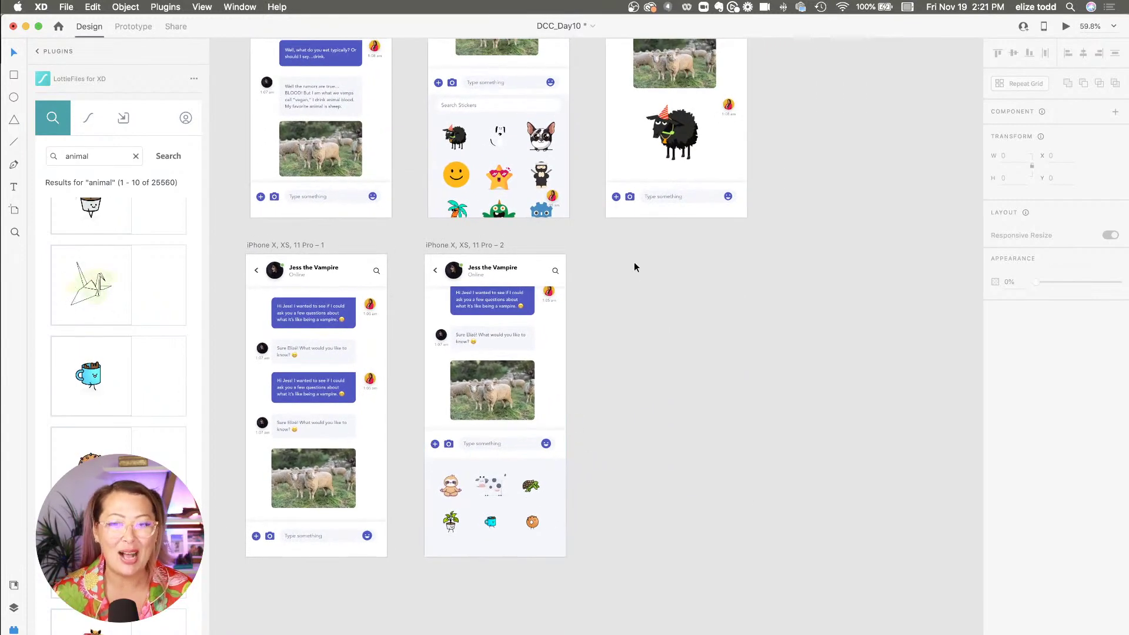
scroll(632, 265, up, 2)
scroll(633, 235, down, 2)
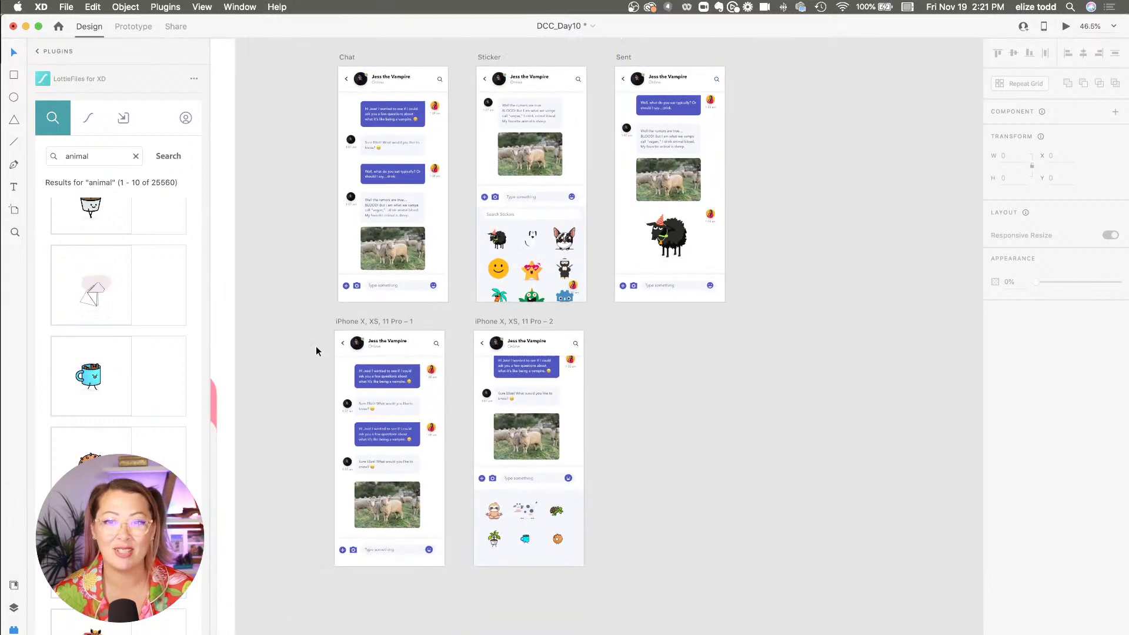
click(357, 322)
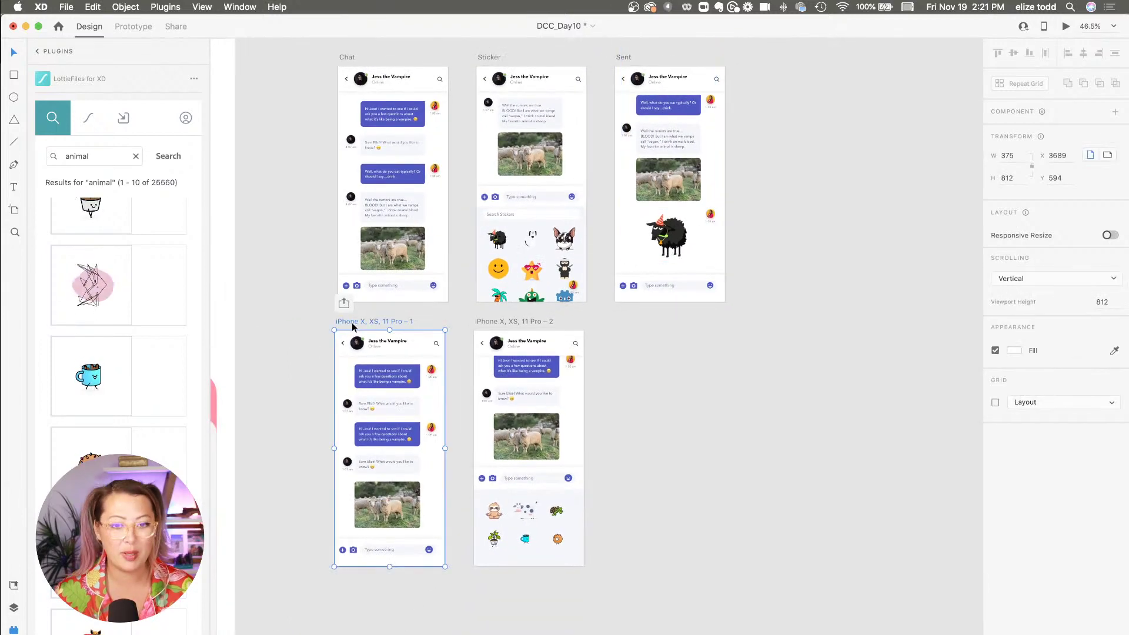
drag(352, 322, 627, 327)
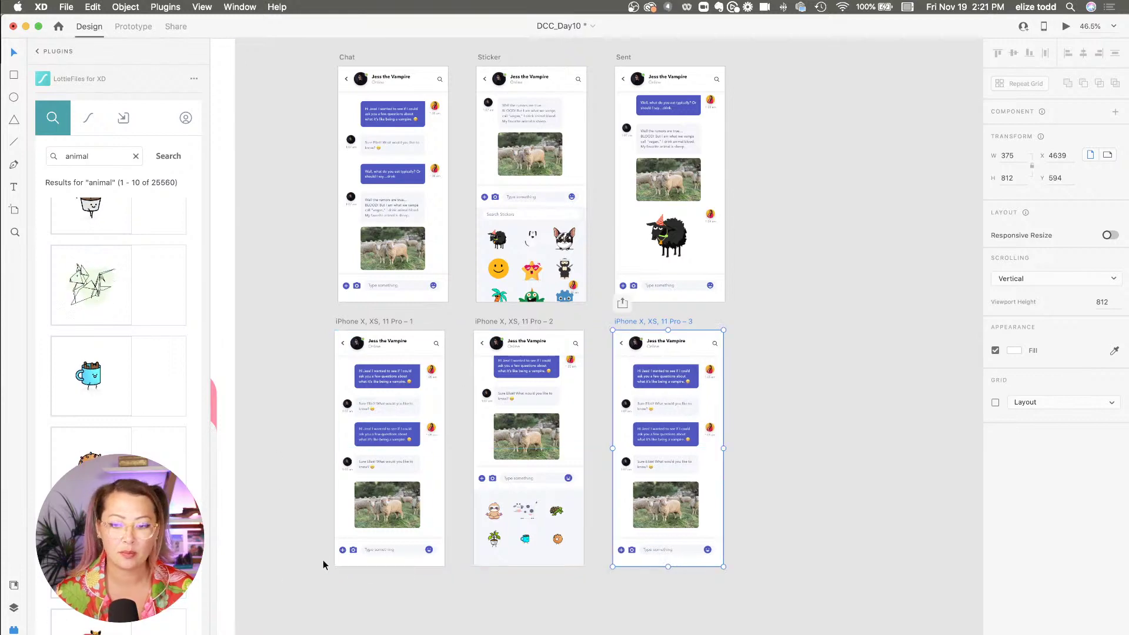
- Move the message group on iPhone X, XS, 11 Pro – 3 upward to leave room between the sheep photo and the message bar
scroll(658, 474, up, 5)
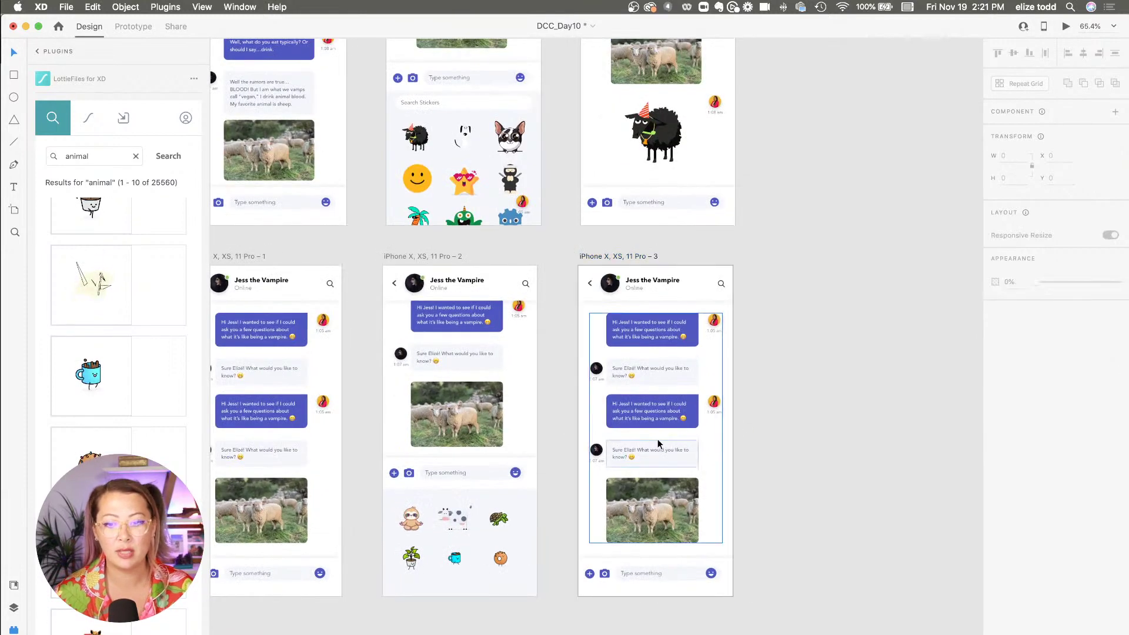
click(657, 438)
drag(661, 512, 662, 419)
- Move the header group, Group 4172, in front of the messages in the layer order of iPhone X, XS, 11 Pro – 3
click(724, 278)
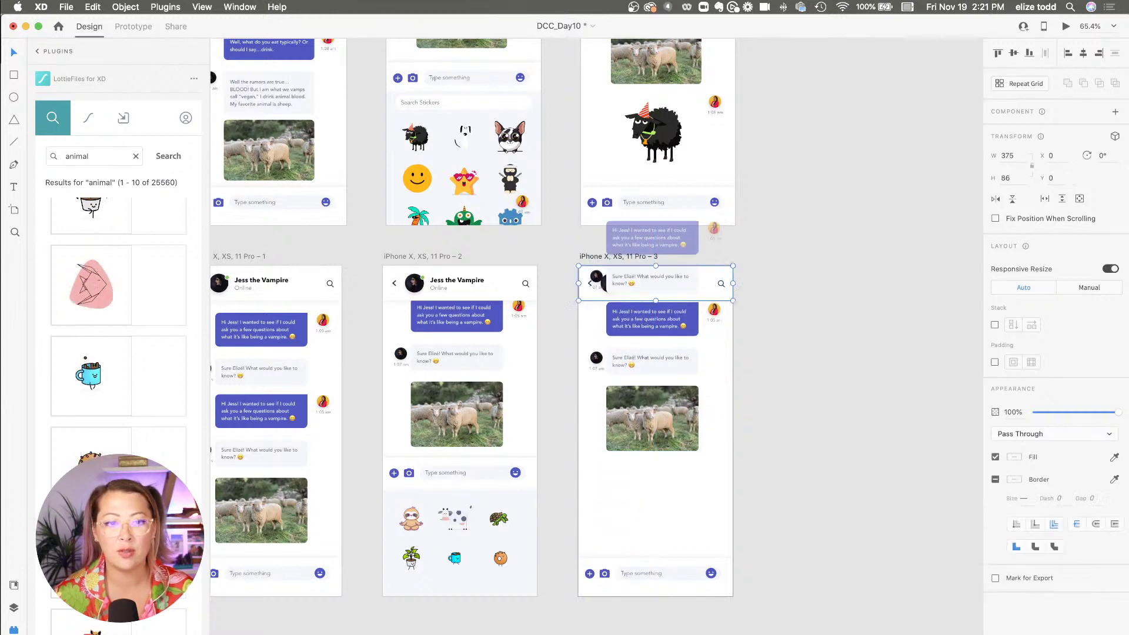
click(13, 607)
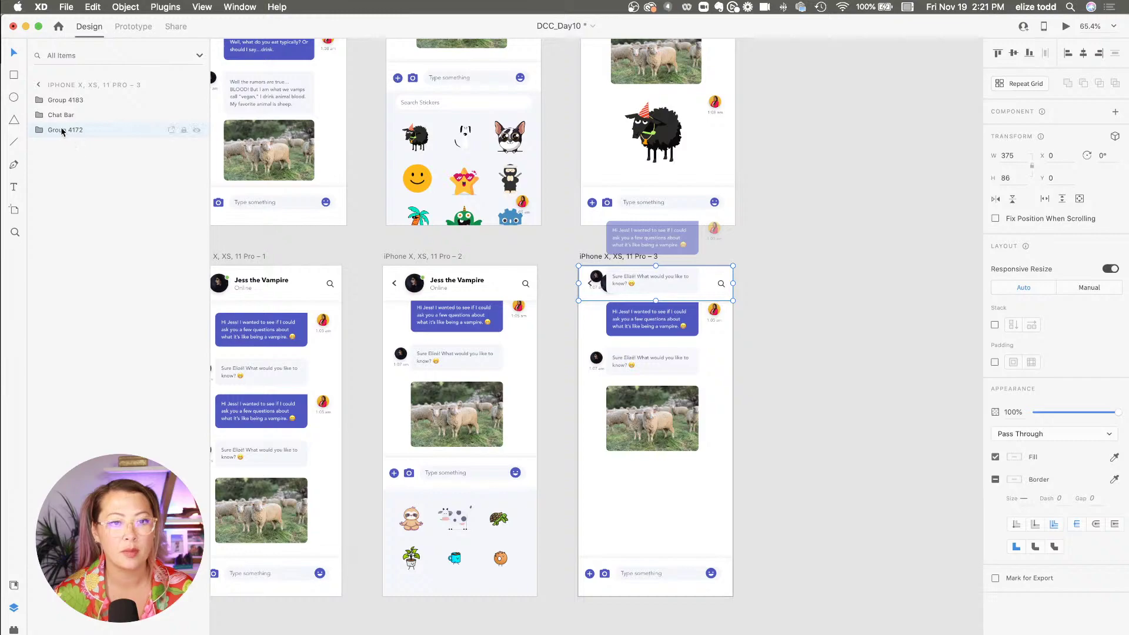
drag(73, 88, 71, 95)
scroll(700, 313, up, 5)
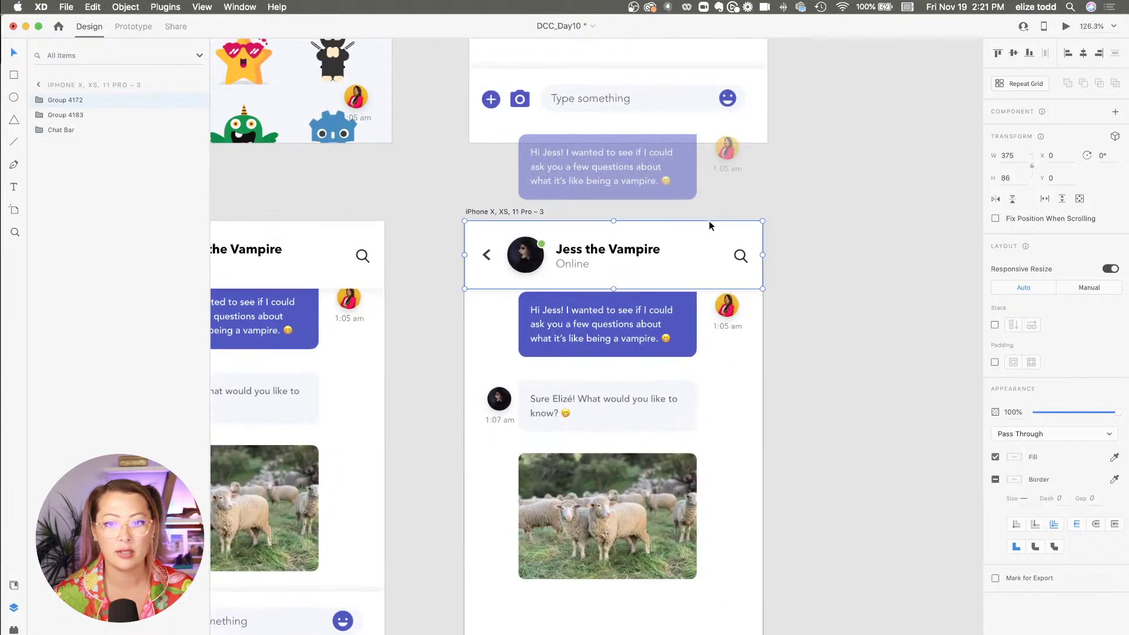
click(865, 281)
- Copy the blue mug sticker from iPhone X, XS, 11 Pro – 2 and paste it onto iPhone X, XS, 11 Pro – 3
scroll(865, 281, down, 5)
scroll(865, 282, up, 3)
scroll(640, 475, down, 2)
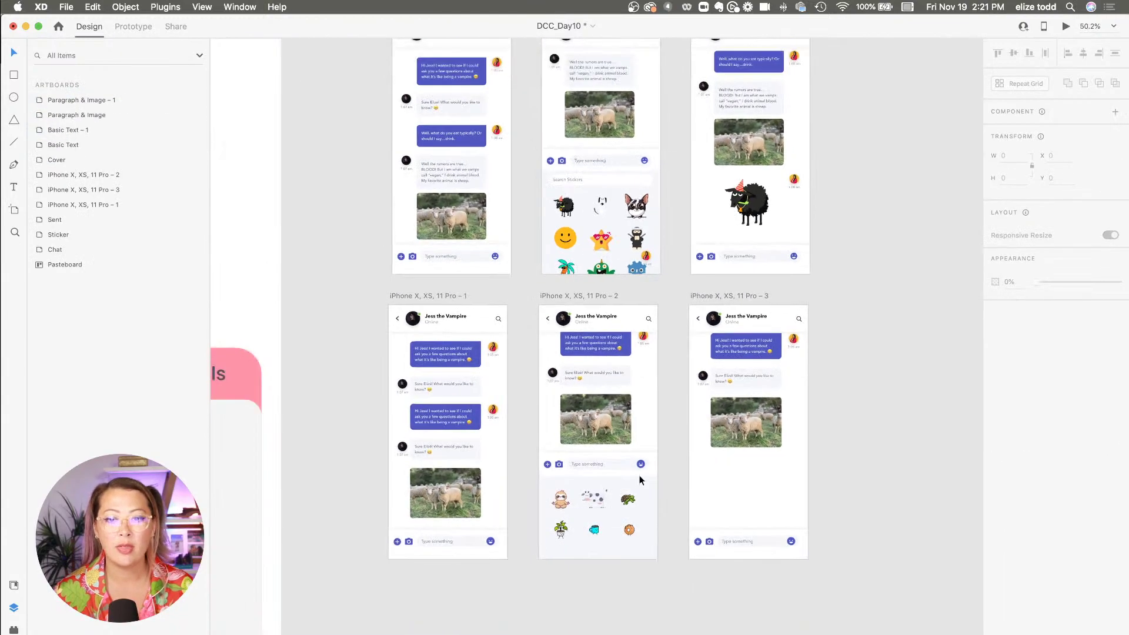
scroll(577, 527, up, 3)
scroll(576, 527, down, 1)
scroll(577, 527, right, 2)
click(503, 453)
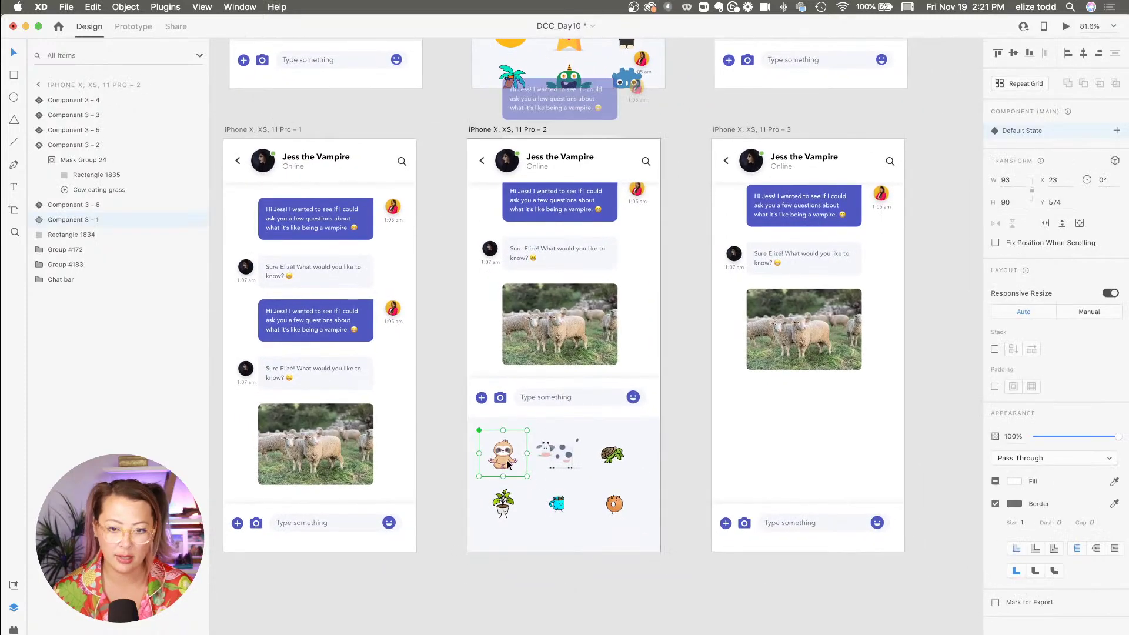
scroll(590, 503, up, 5)
click(529, 504)
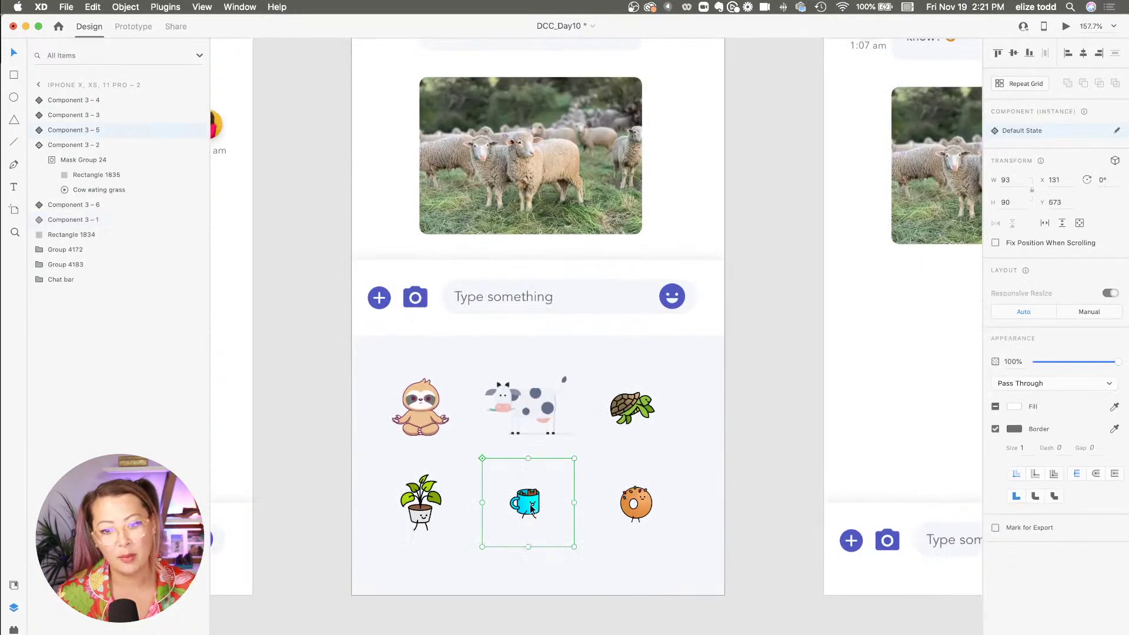
scroll(531, 509, right, 2)
scroll(531, 509, down, 4)
key(cmd+c)
click(618, 403)
key(cmd+v)
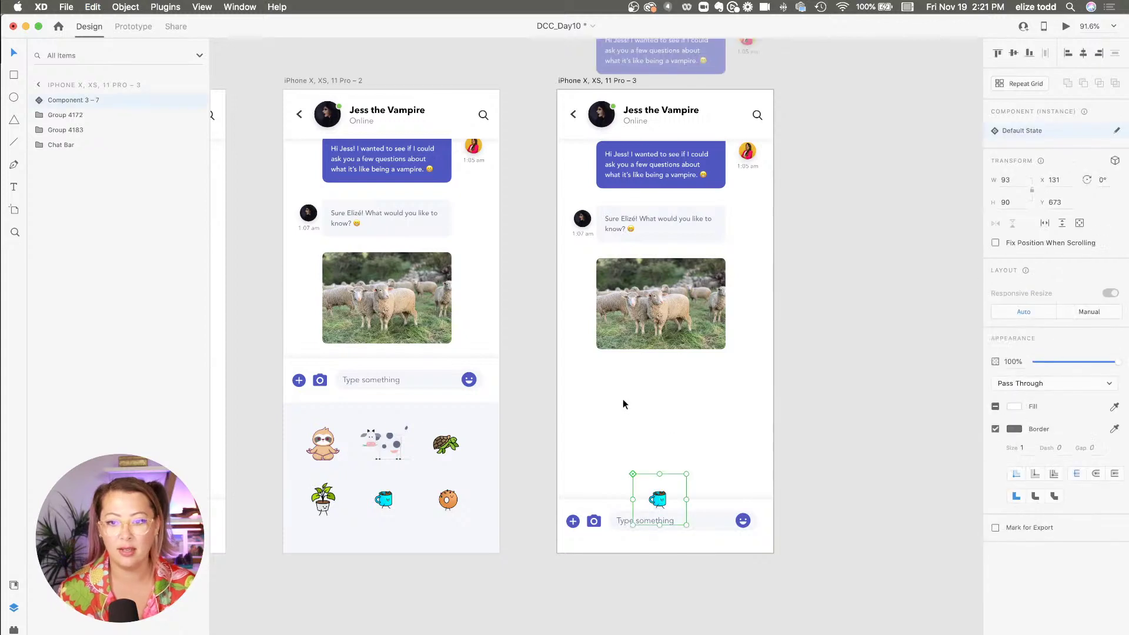
- Enlarge the pasted mug sticker to about 188 × 182 and place it centred below the sheep photo
drag(686, 473, 653, 429)
scroll(653, 428, down, 1)
scroll(658, 430, down, 2)
scroll(627, 412, up, 2)
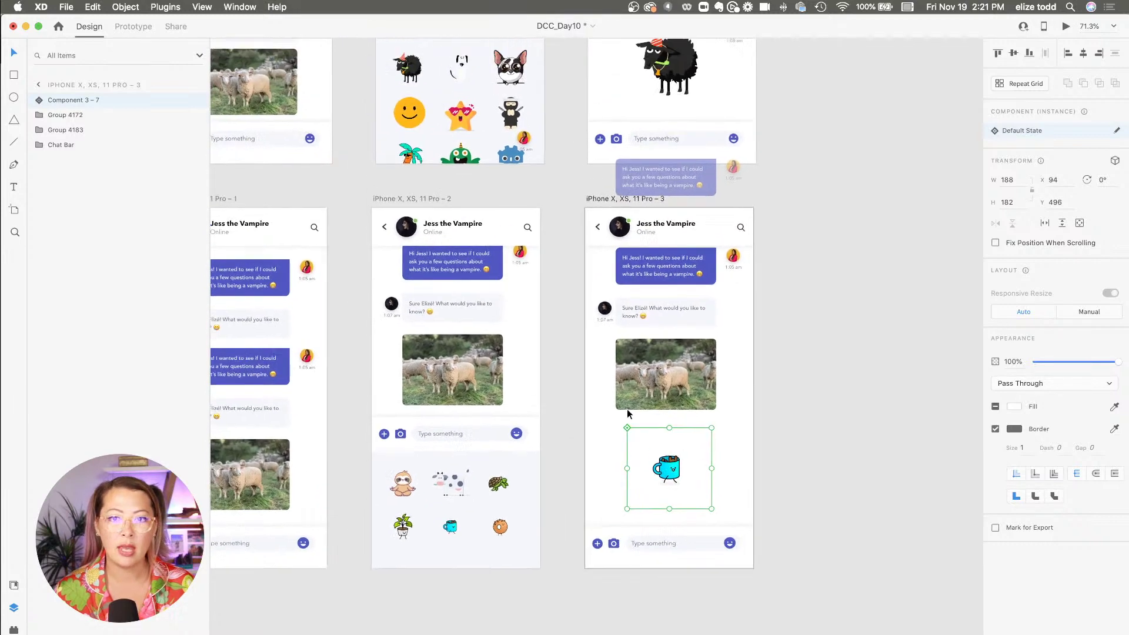
- Duplicate the sender's avatar with its 1:05 am timestamp straight down beside the mug sticker, at about Y 527
scroll(627, 409, down, 3)
scroll(688, 362, up, 2)
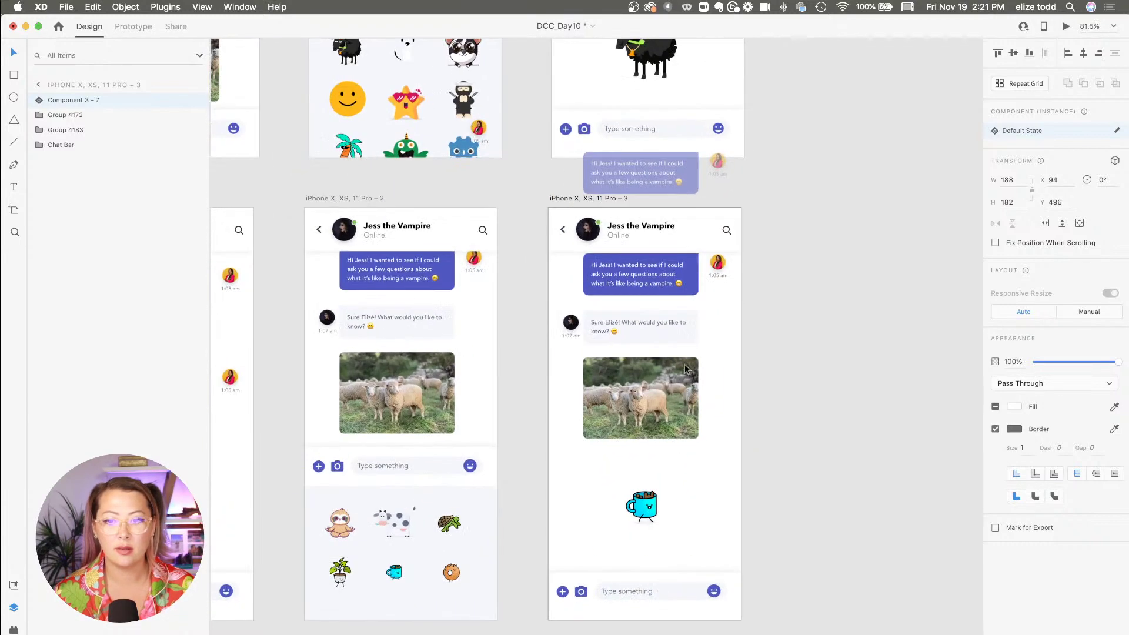
click(719, 264)
double_click(718, 265)
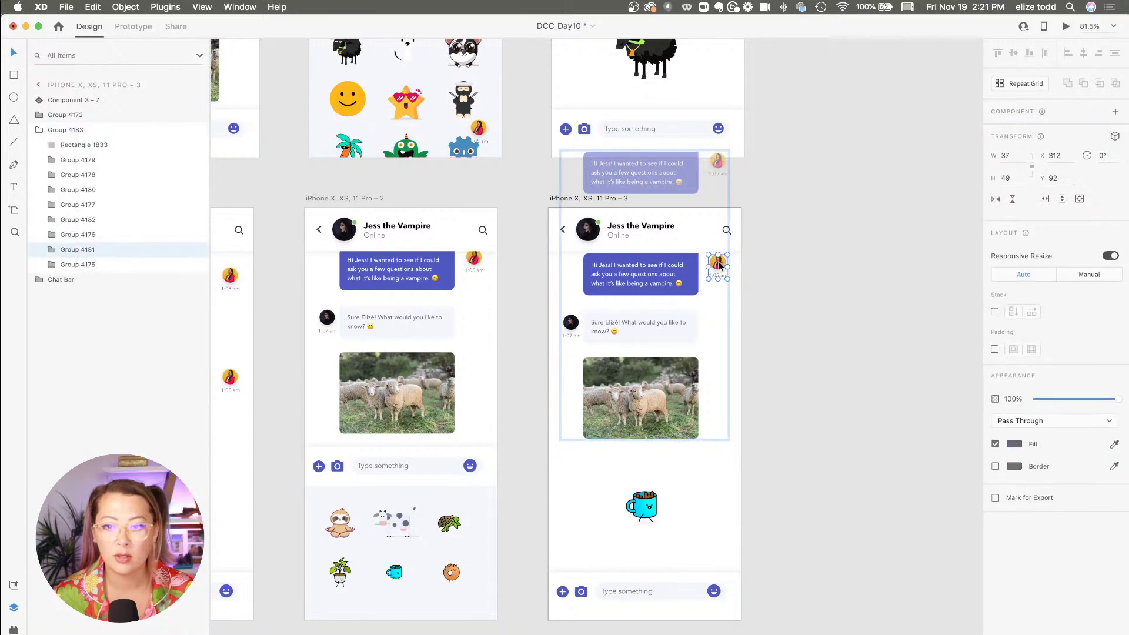
drag(719, 265, 717, 485)
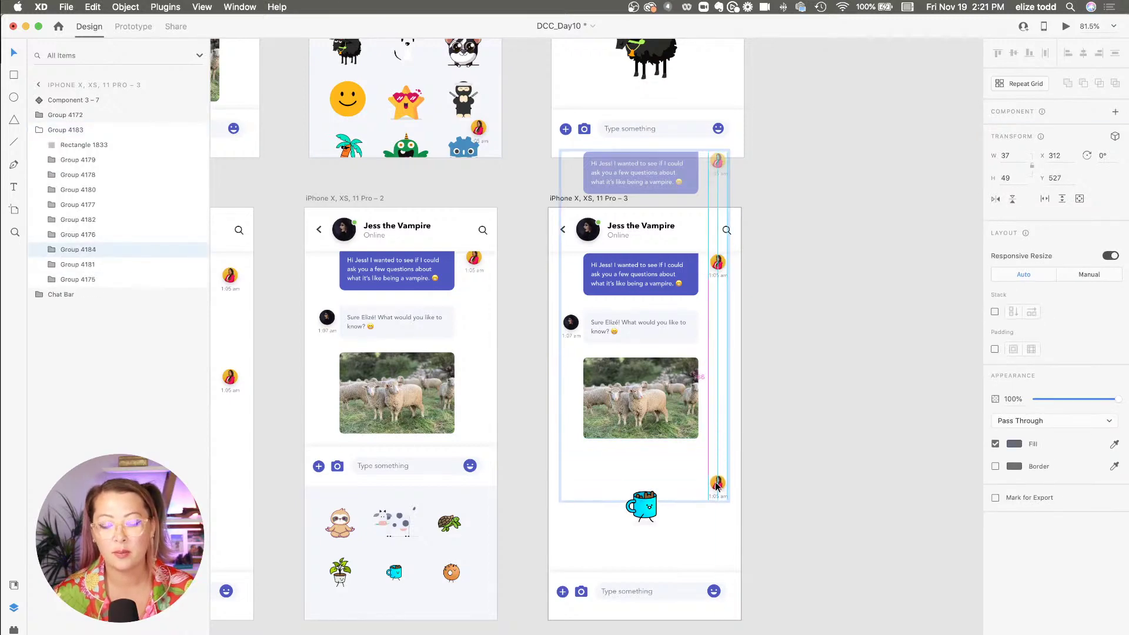
scroll(735, 476, down, 3)
click(781, 478)
- In Prototype mode, wire the mug sticker on iPhone X, XS, 11 Pro – 2 to the iPhone X, XS, 11 Pro – 3 artboard
scroll(781, 477, down, 2)
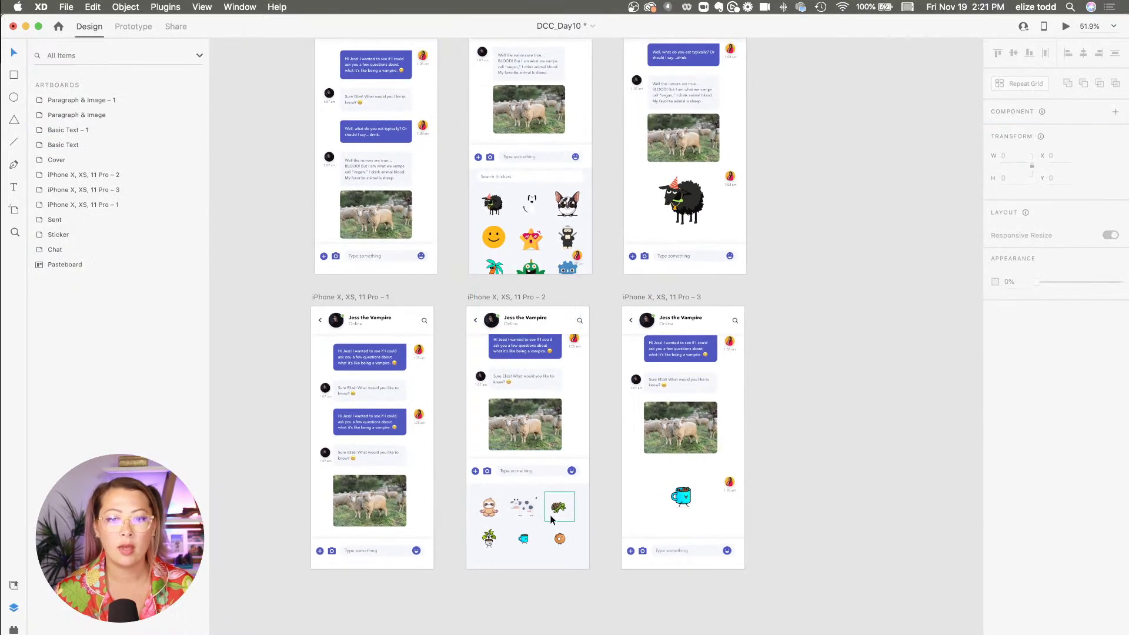
scroll(552, 519, up, 3)
click(504, 559)
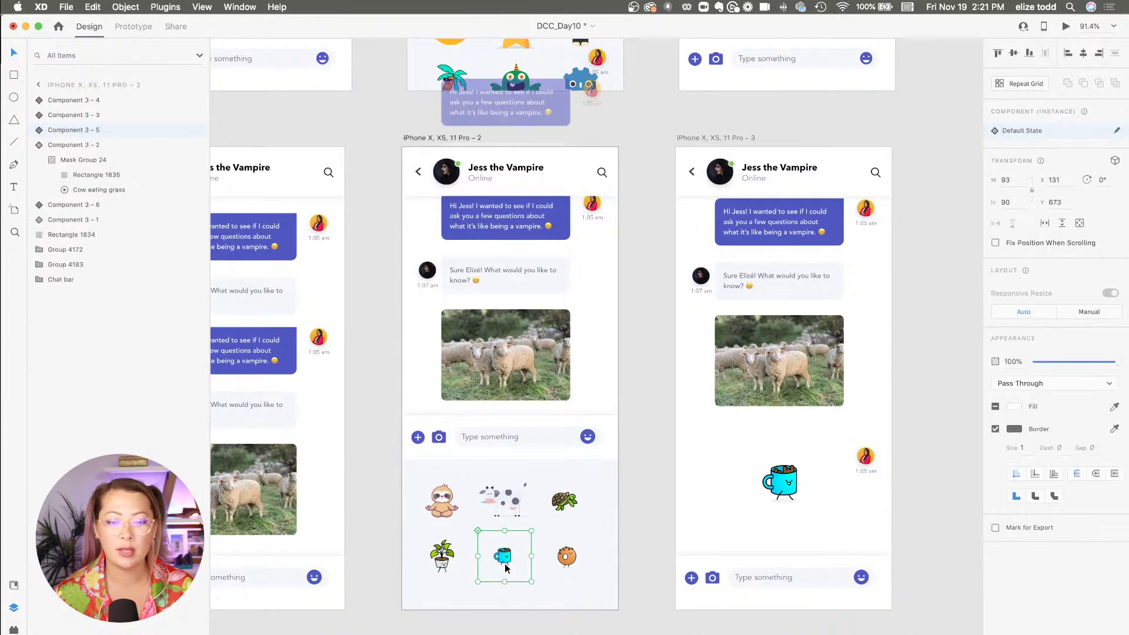
click(132, 26)
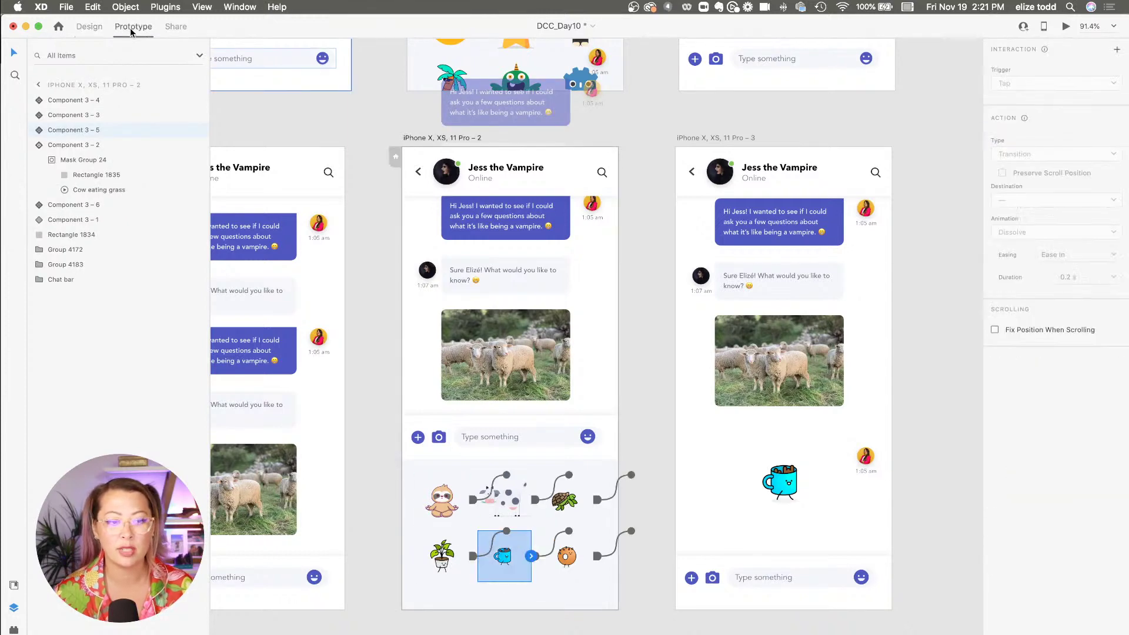
scroll(529, 550, up, 3)
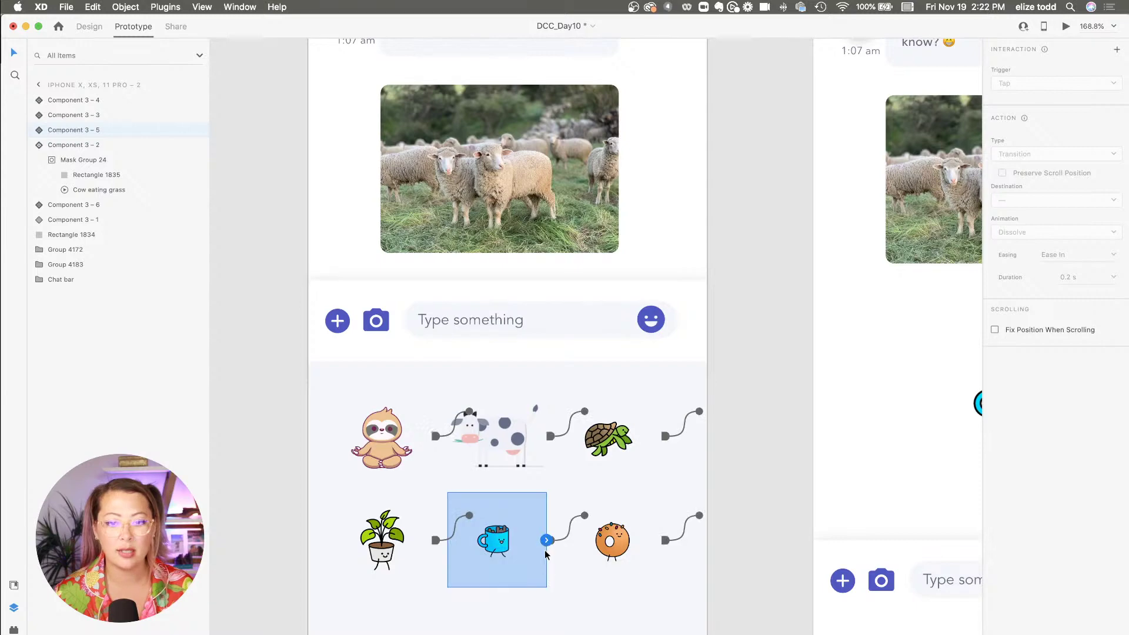
drag(546, 540, 917, 482)
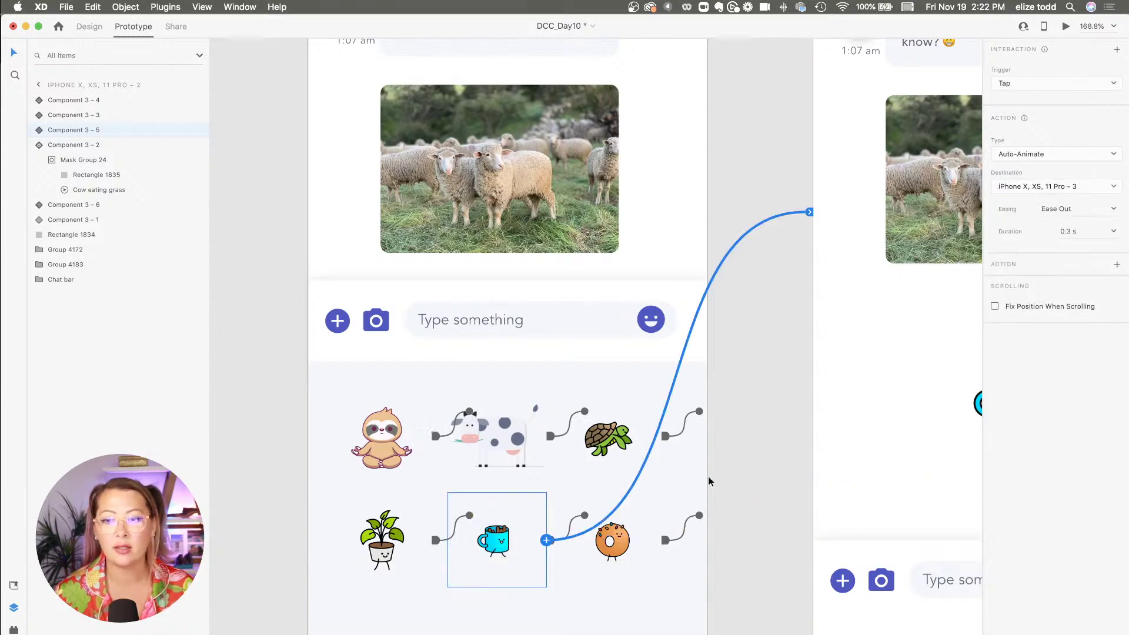
- Set the mug sticker's action type to Transition with the animation None
scroll(708, 478, down, 5)
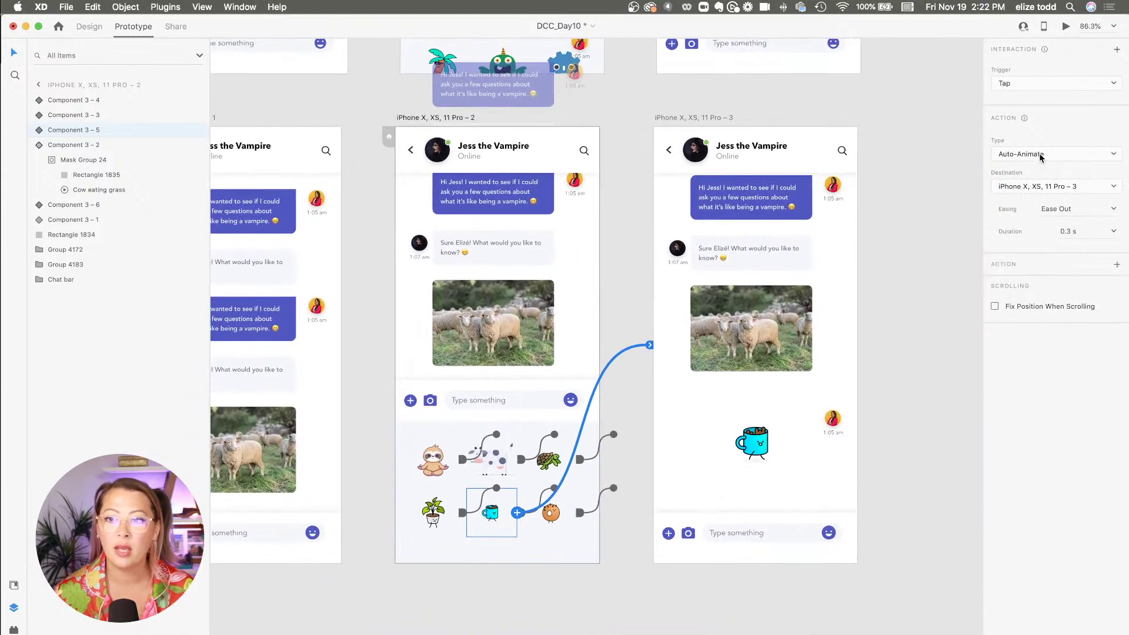
click(1039, 155)
click(1028, 146)
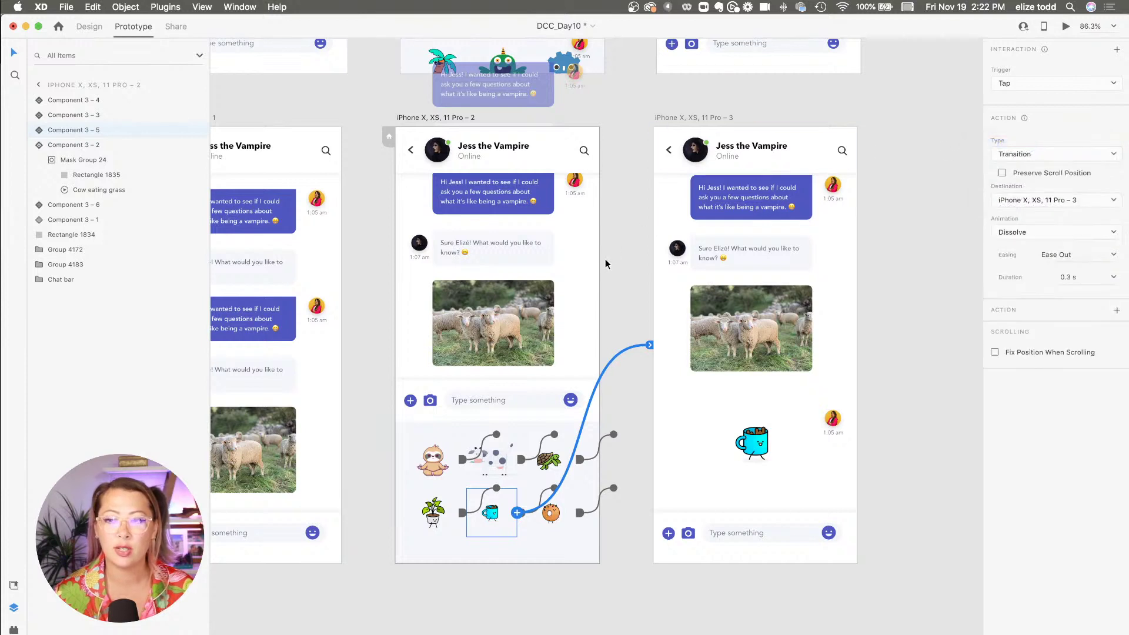
click(1052, 231)
click(1034, 221)
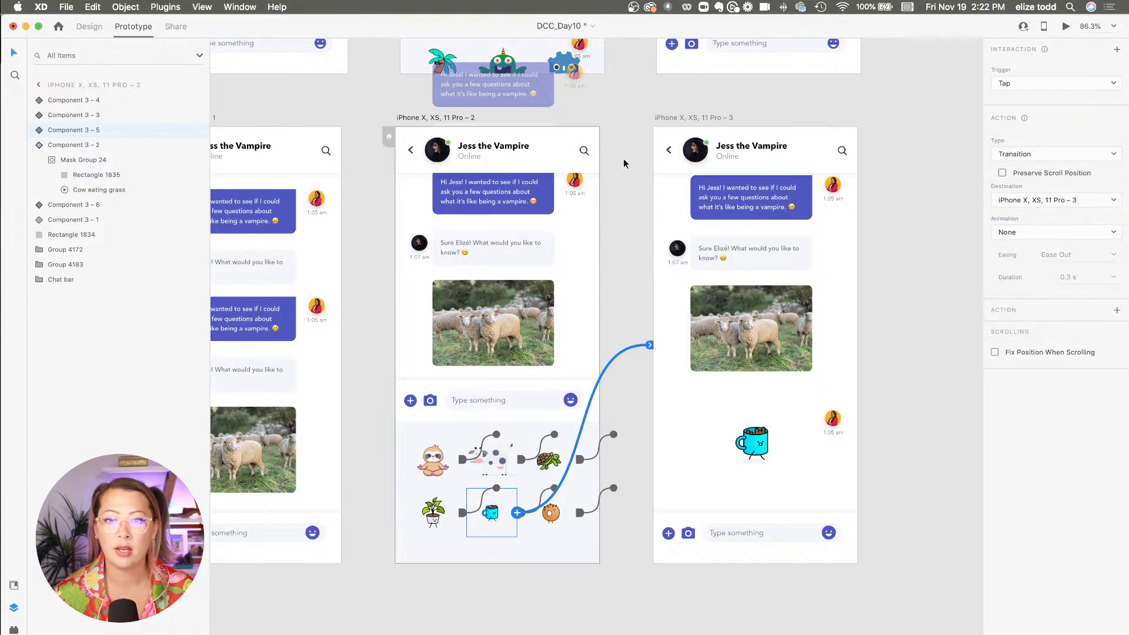
- Preview from iPhone X, XS, 11 Pro – 2, test sending the mug sticker, and close the preview
click(442, 117)
click(1066, 26)
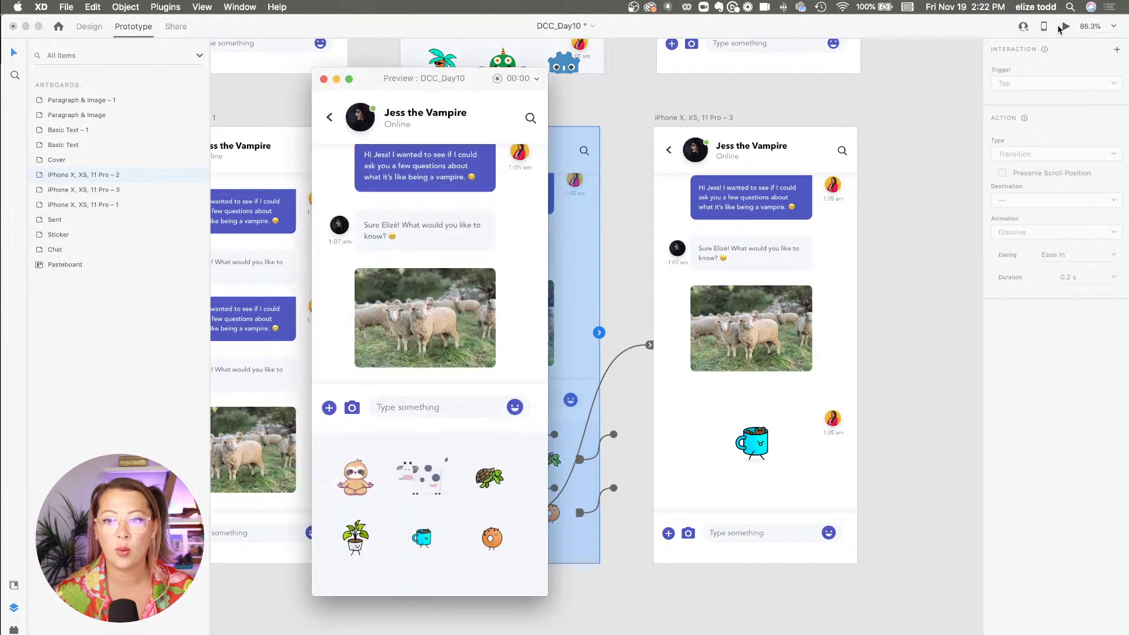
click(422, 538)
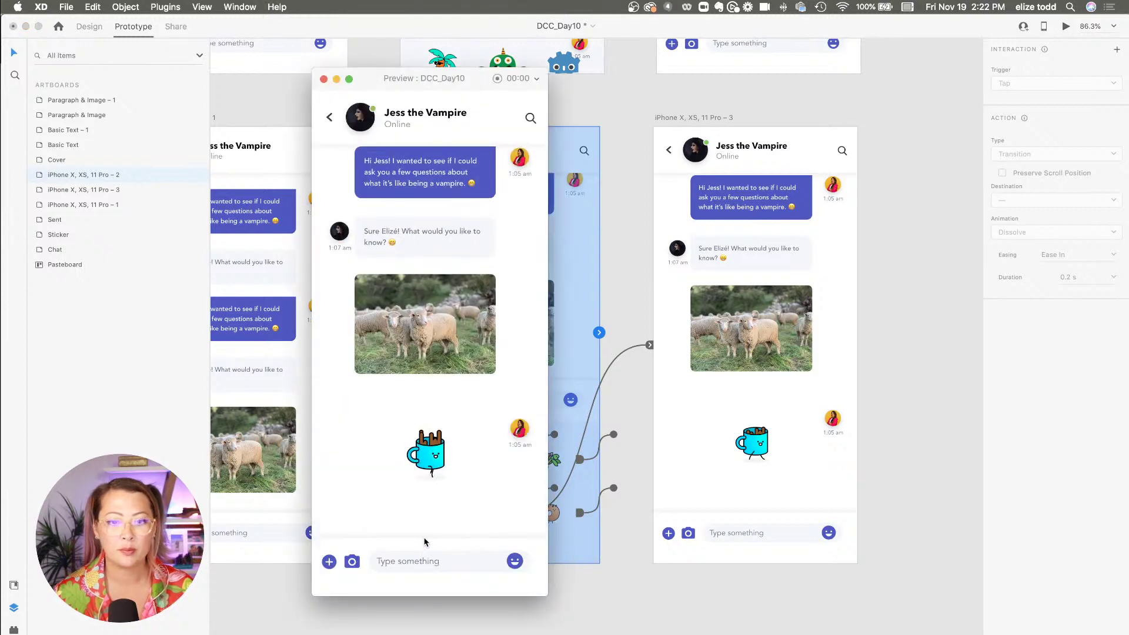
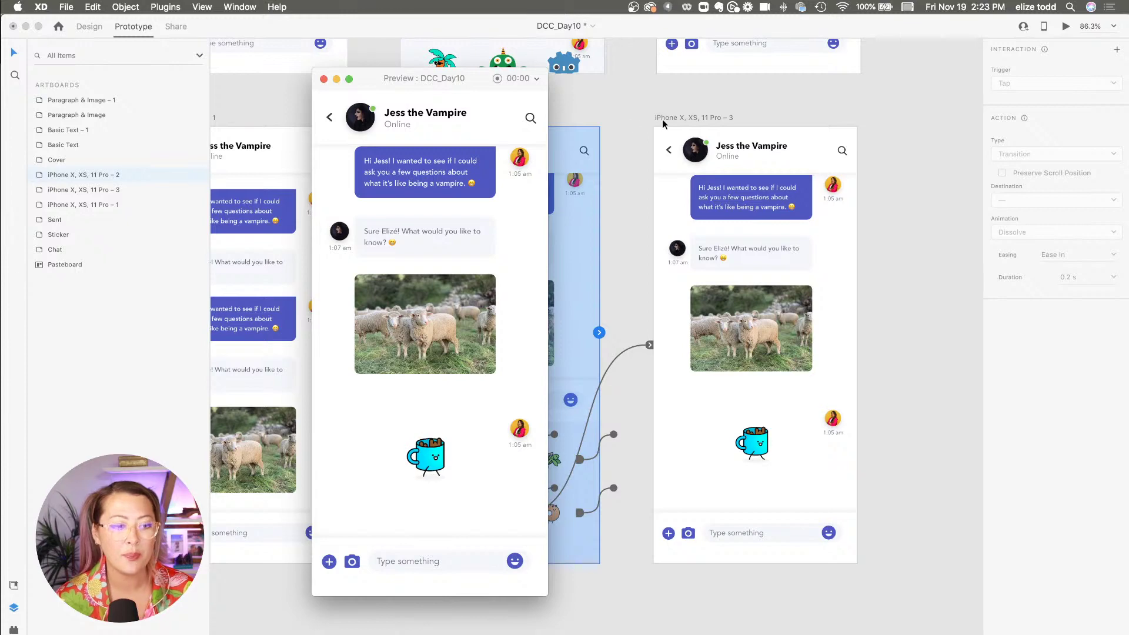
click(324, 79)
scroll(321, 89, left, 5)
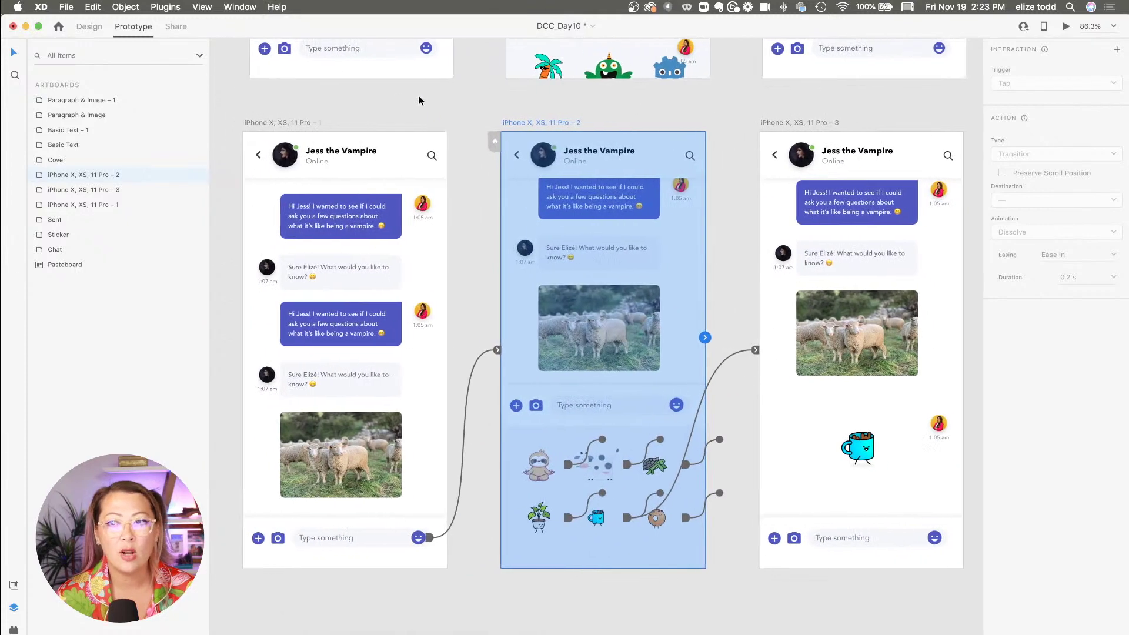
- Preview from iPhone X, XS, 11 Pro – 1, test opening the sticker area and sending the mug sticker, and close the preview
click(295, 125)
click(1065, 26)
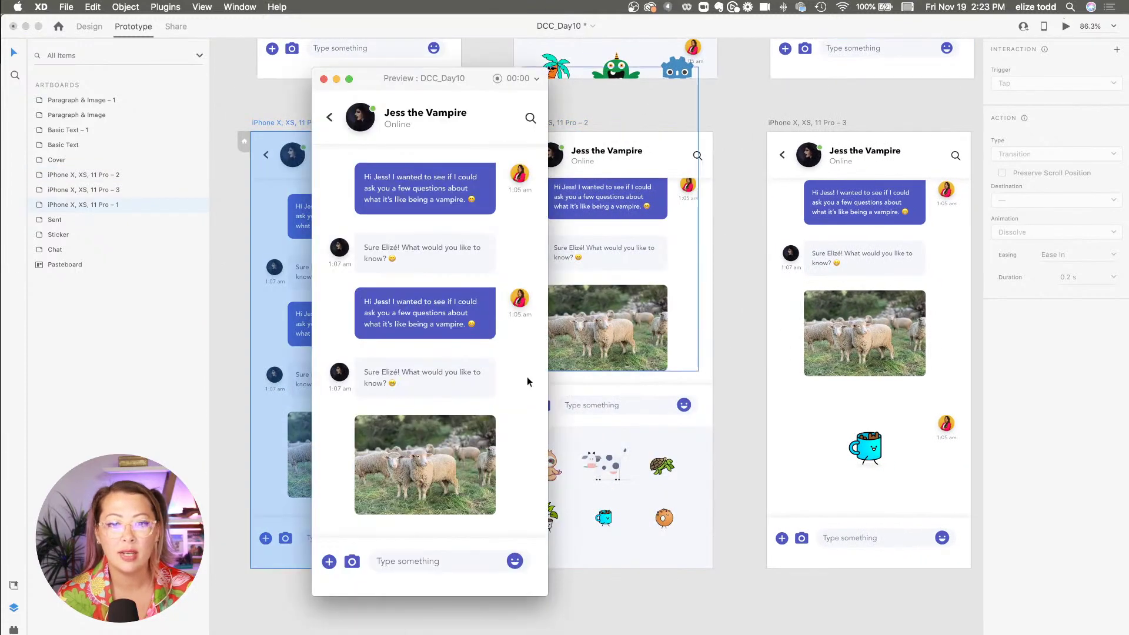
click(514, 568)
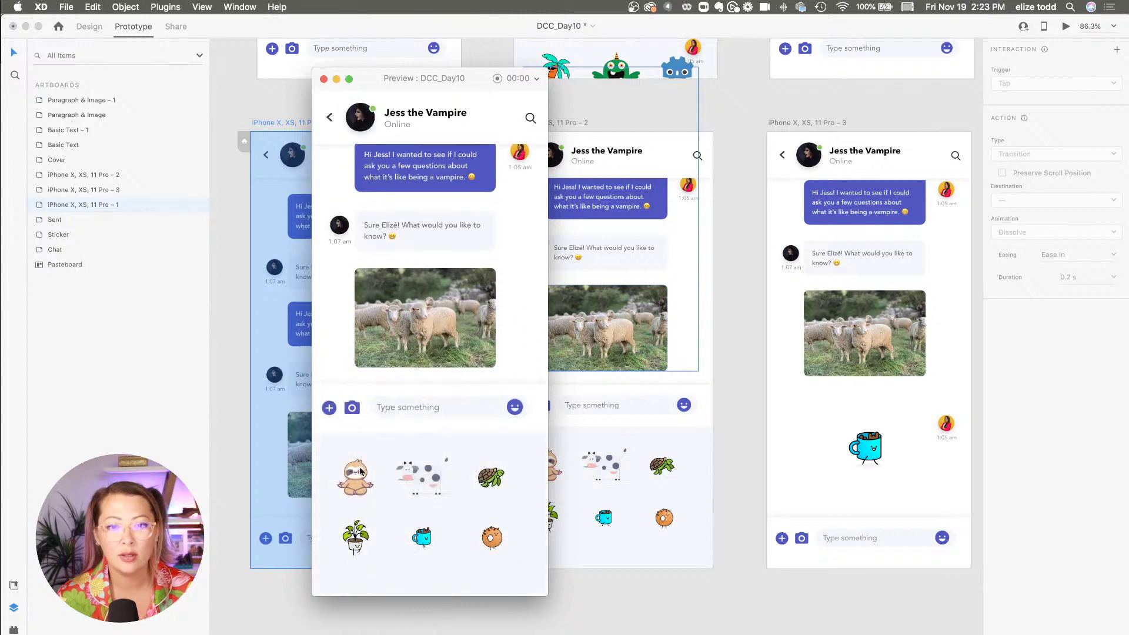
click(424, 538)
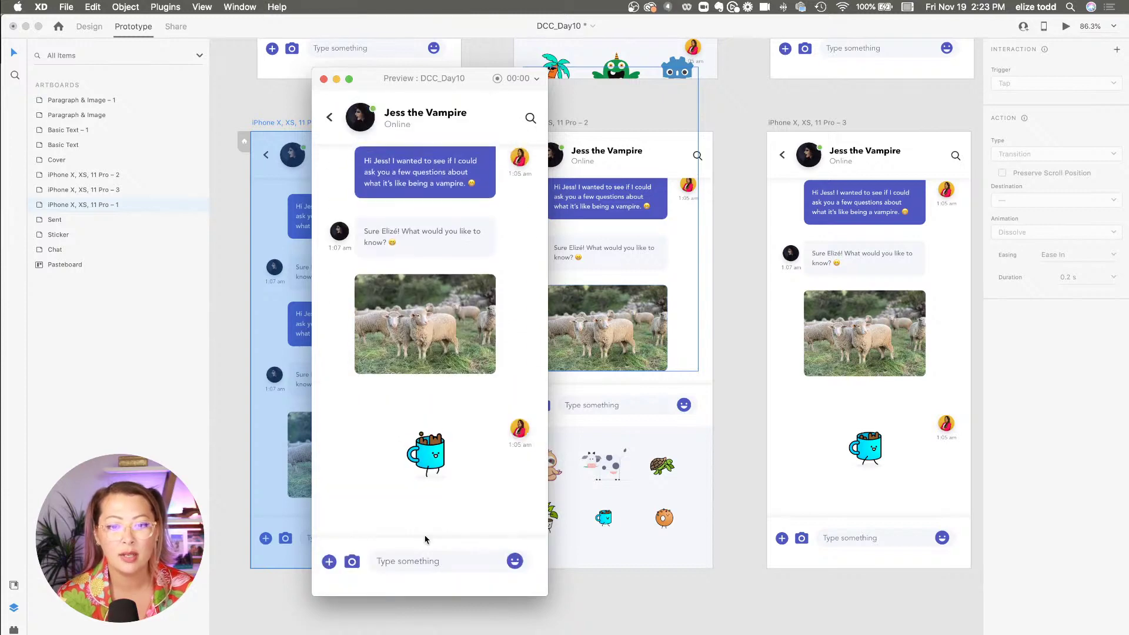
click(323, 78)
click(359, 108)
- Hide the list of artboards and layers and review the three chat artboards on the canvas
scroll(359, 107, down, 2)
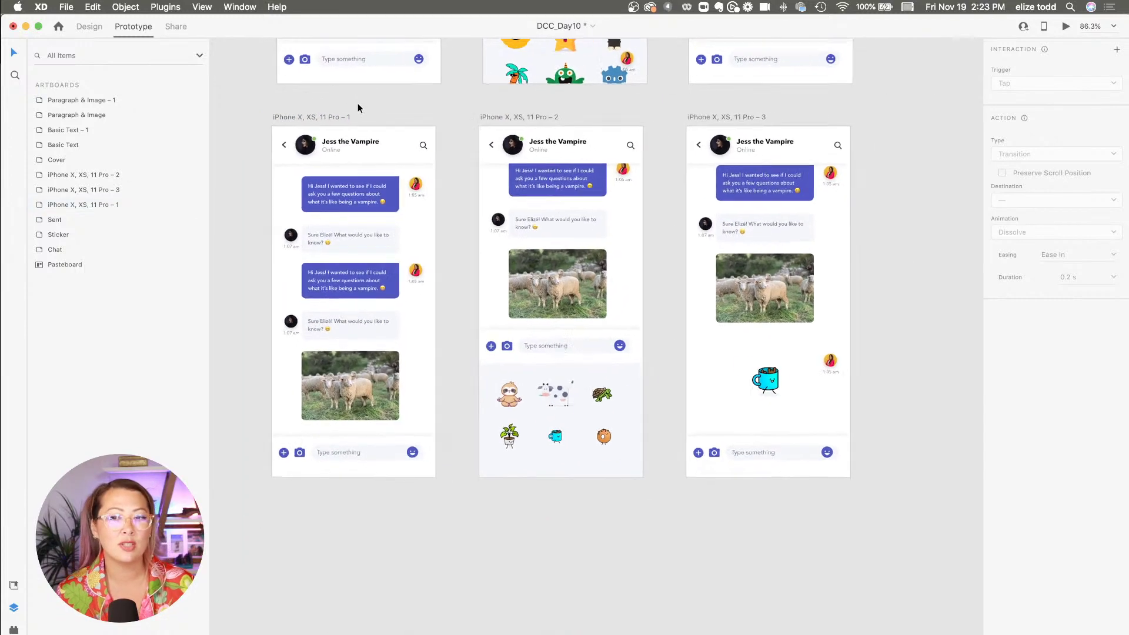
scroll(460, 248, up, 3)
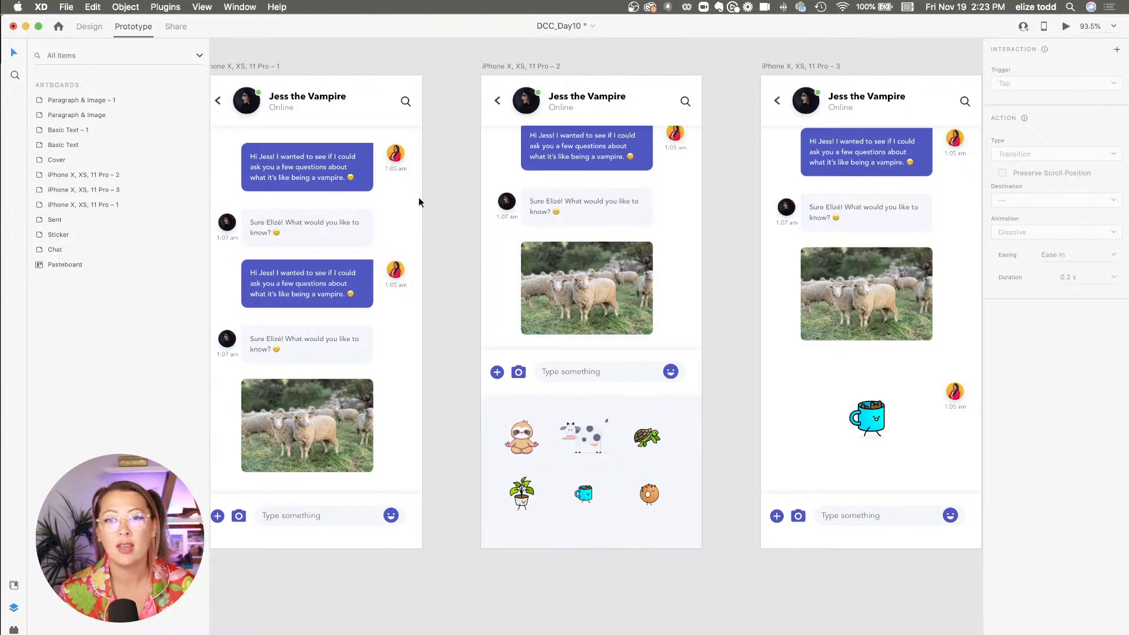
scroll(479, 222, down, 3)
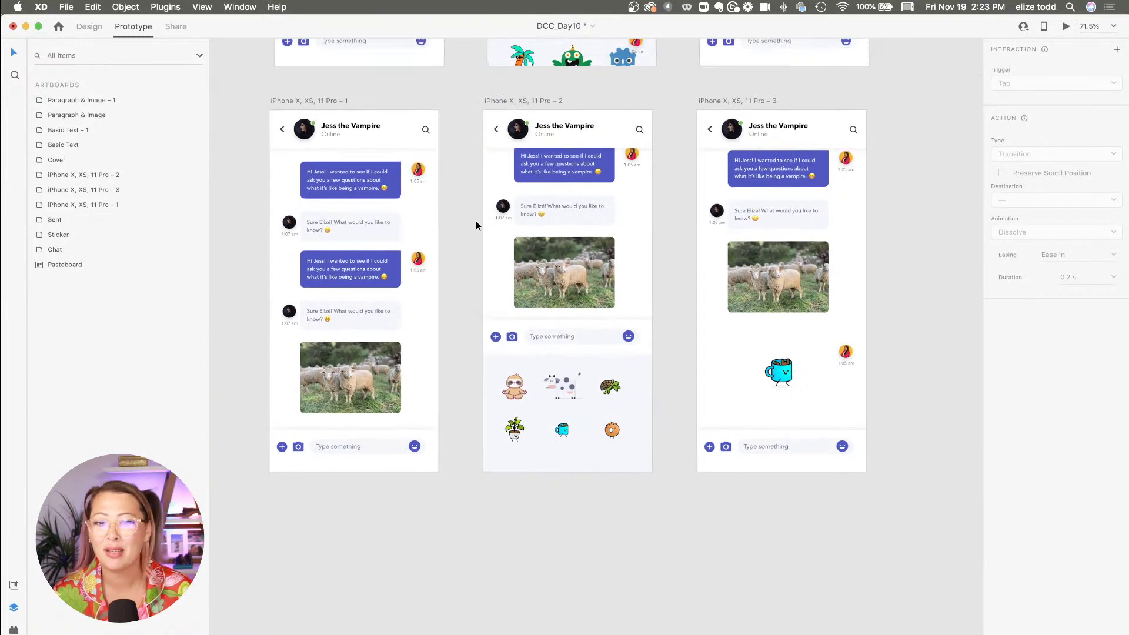
click(15, 608)
scroll(303, 552, up, 1)
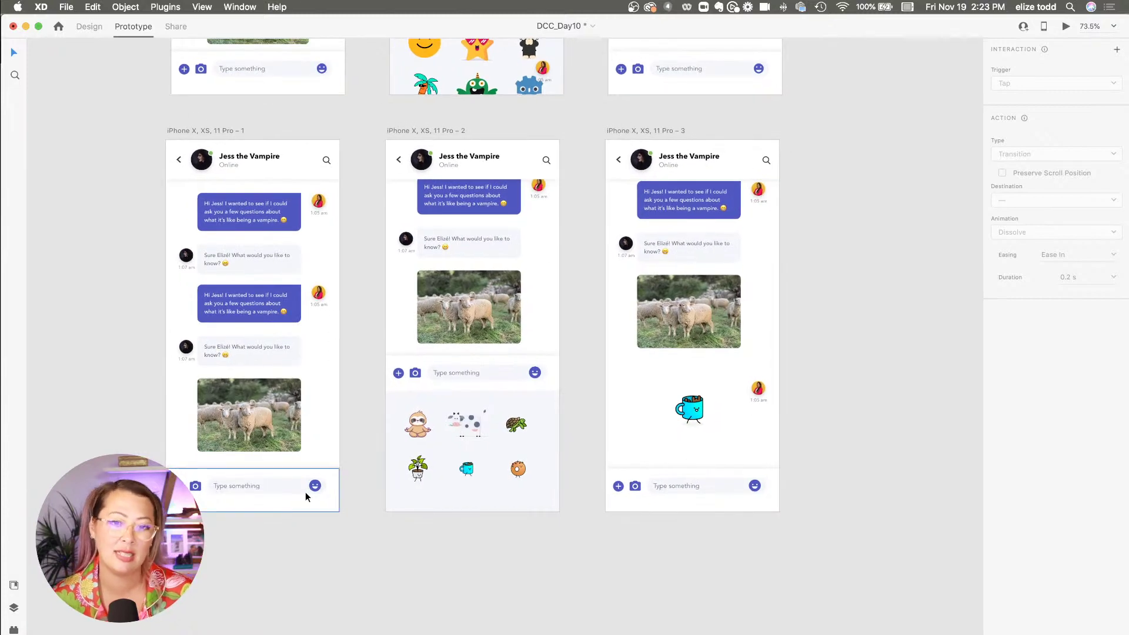
scroll(410, 448, up, 3)
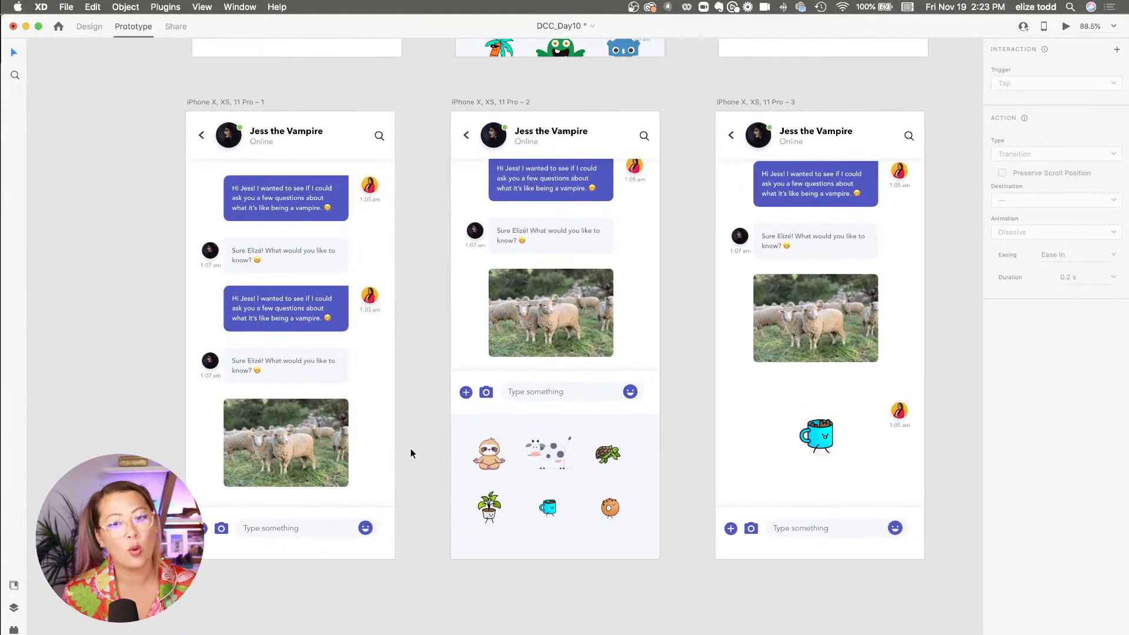
scroll(410, 452, down, 1)
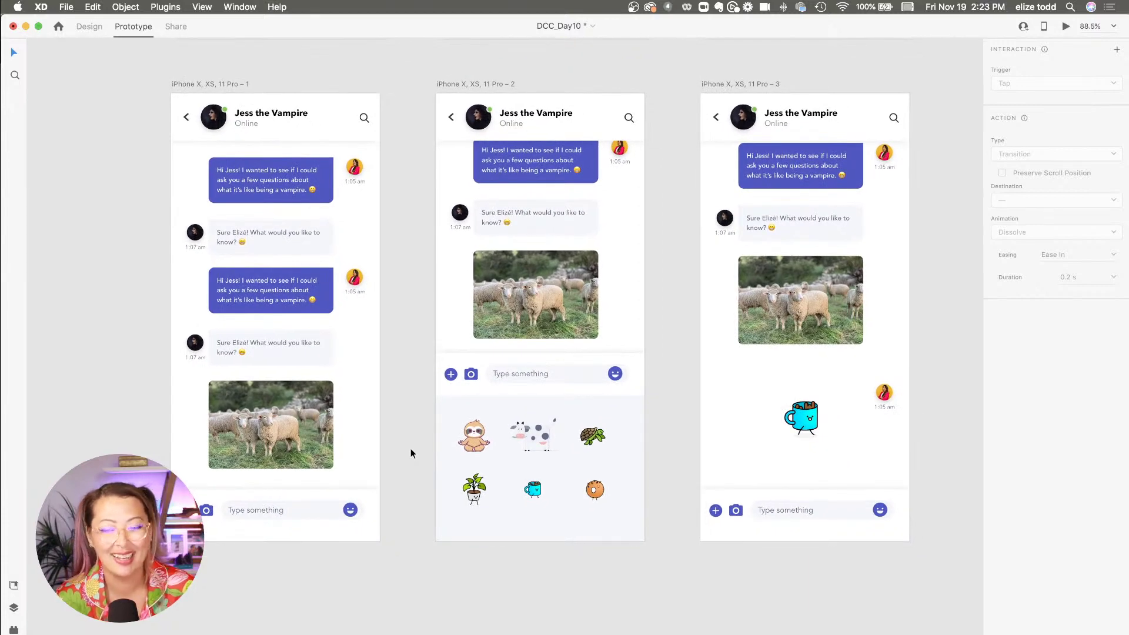
scroll(433, 418, down, 3)
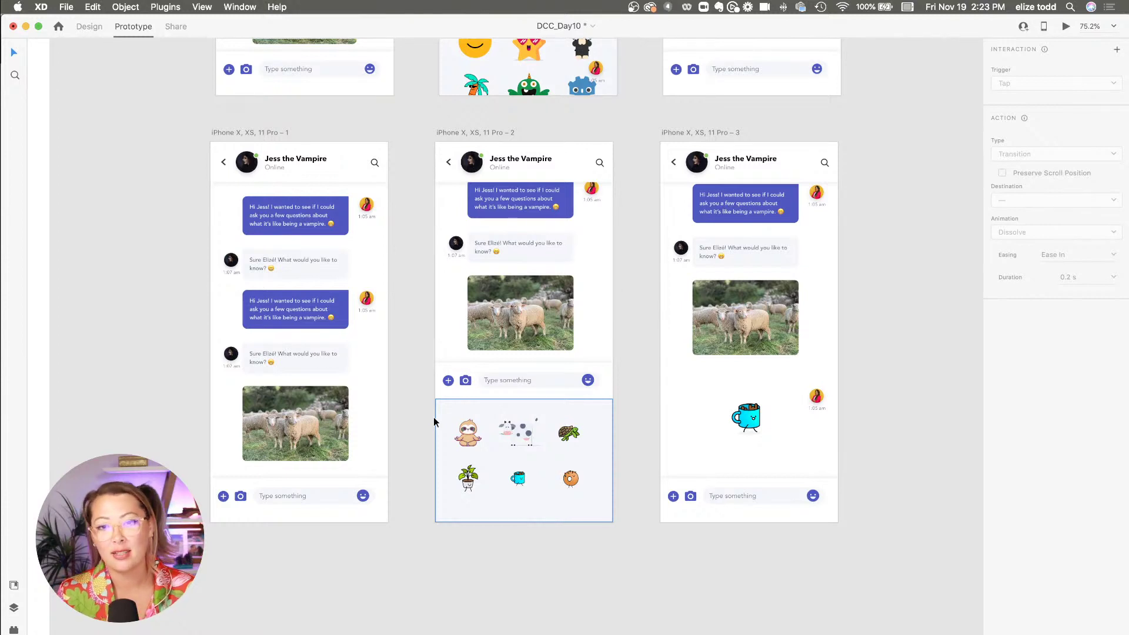
- In Design mode, select the three iPhone X, XS, 11 Pro chat artboards and try to export them as PNG at 1x
click(240, 135)
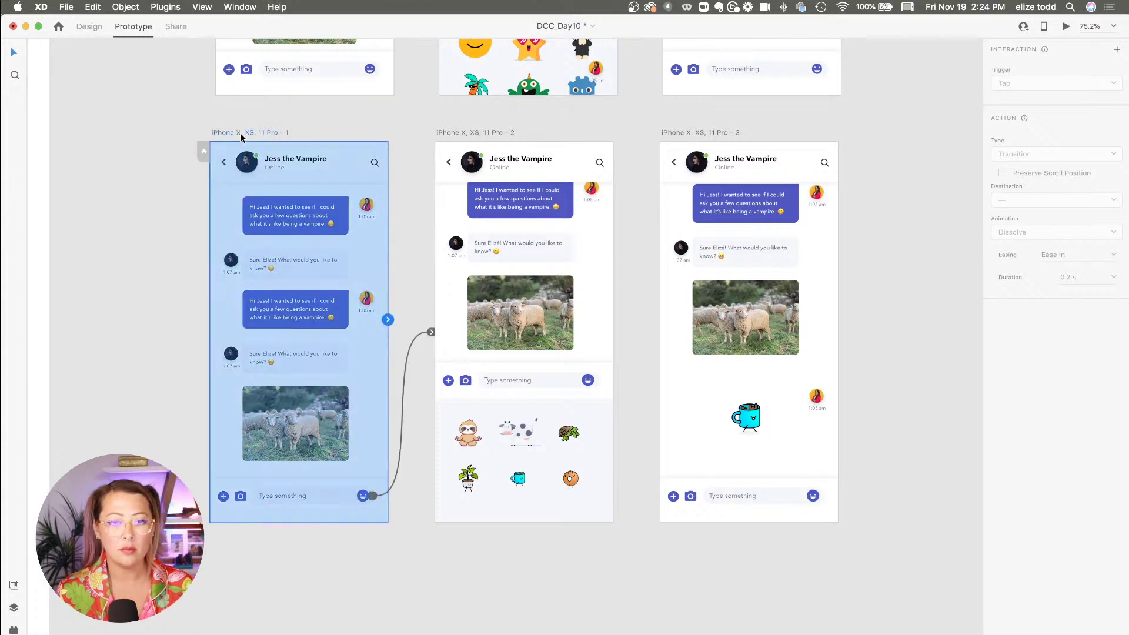
click(89, 28)
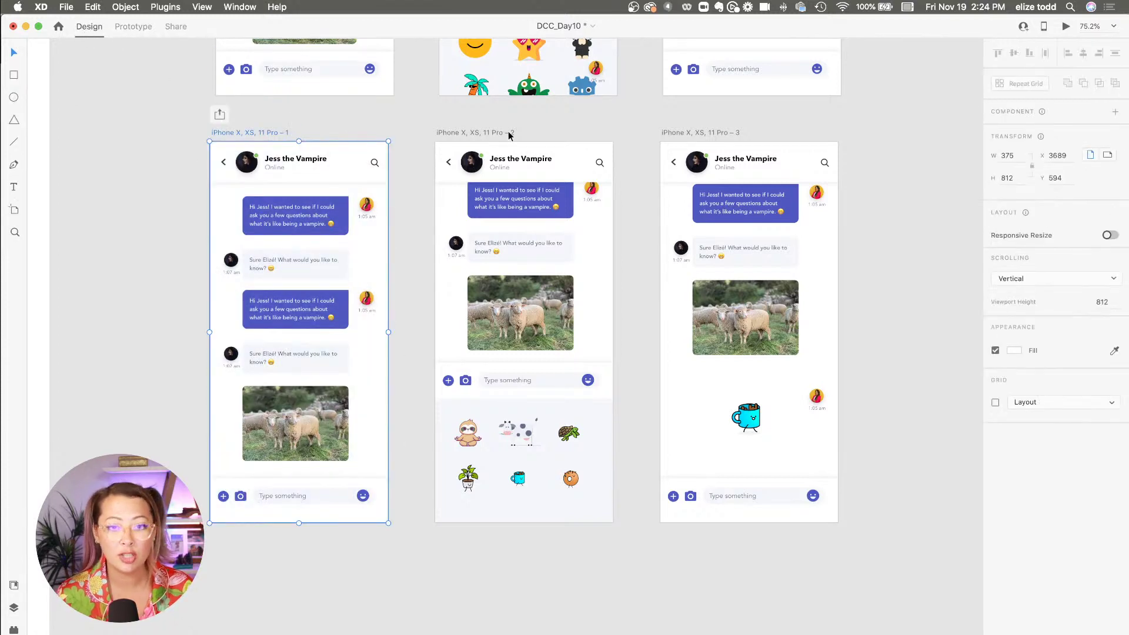
shift+click(476, 135)
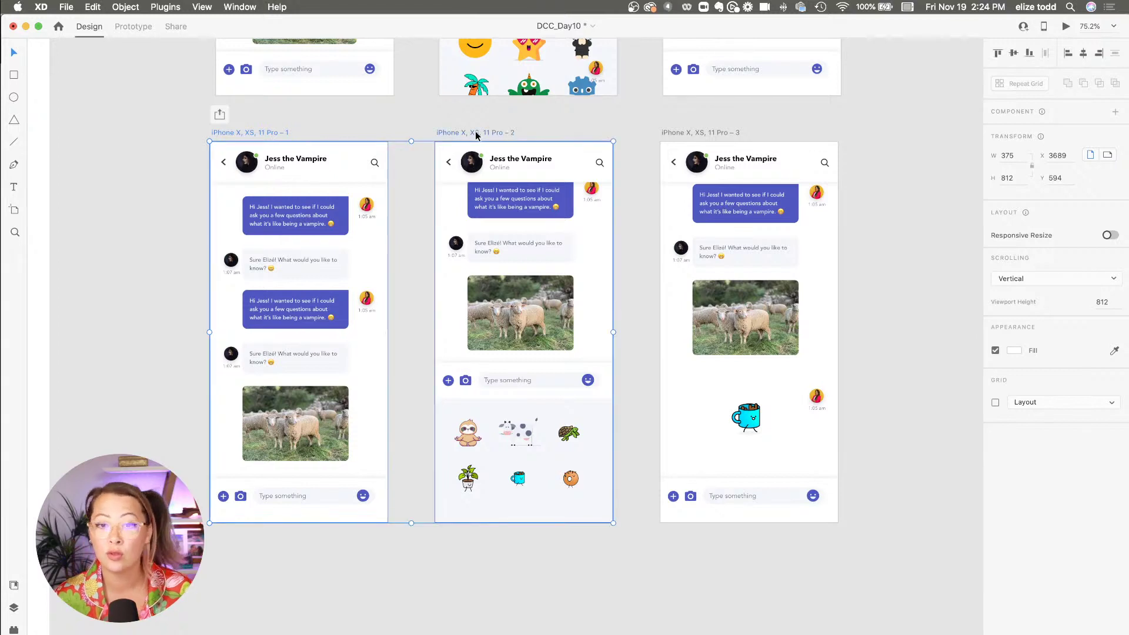
shift+click(704, 133)
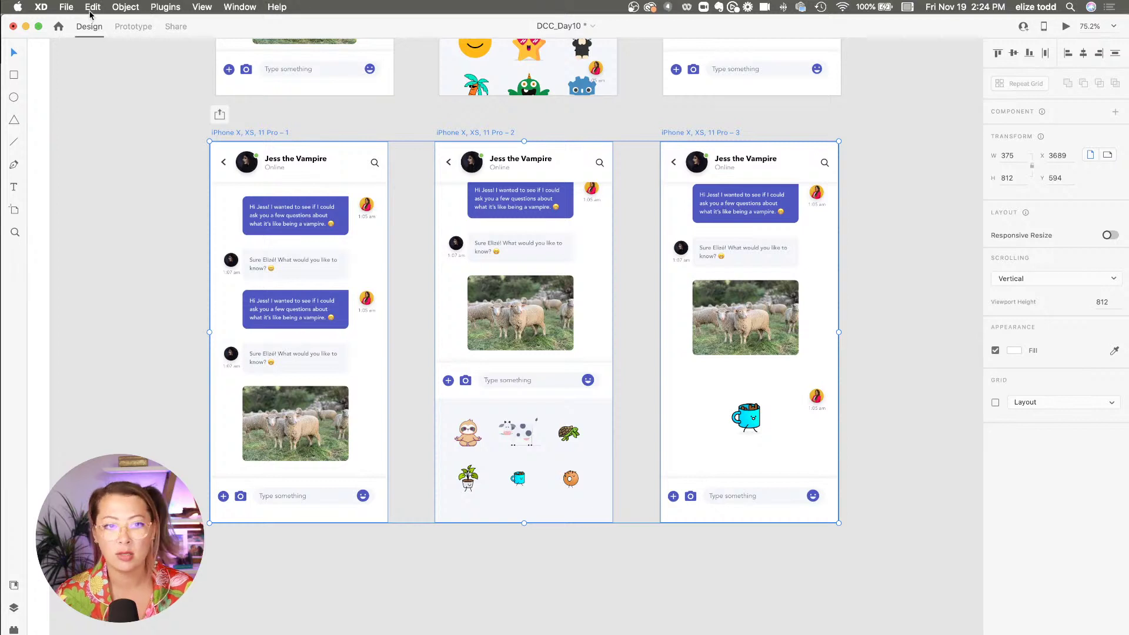
click(66, 6)
mouse_move(113, 191)
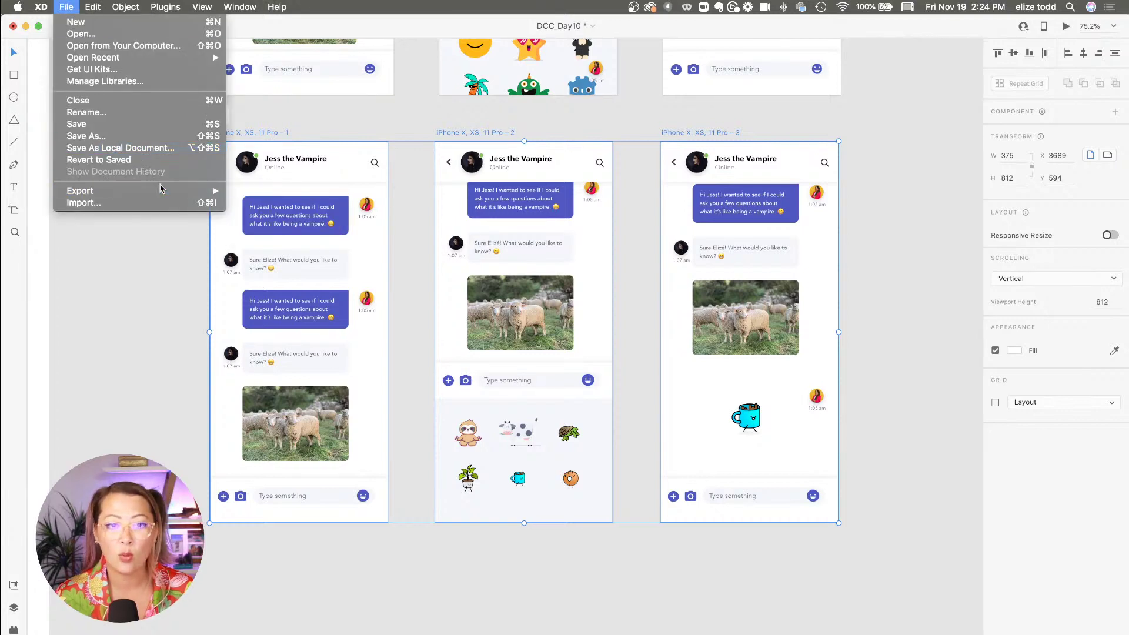
mouse_move(161, 190)
click(284, 206)
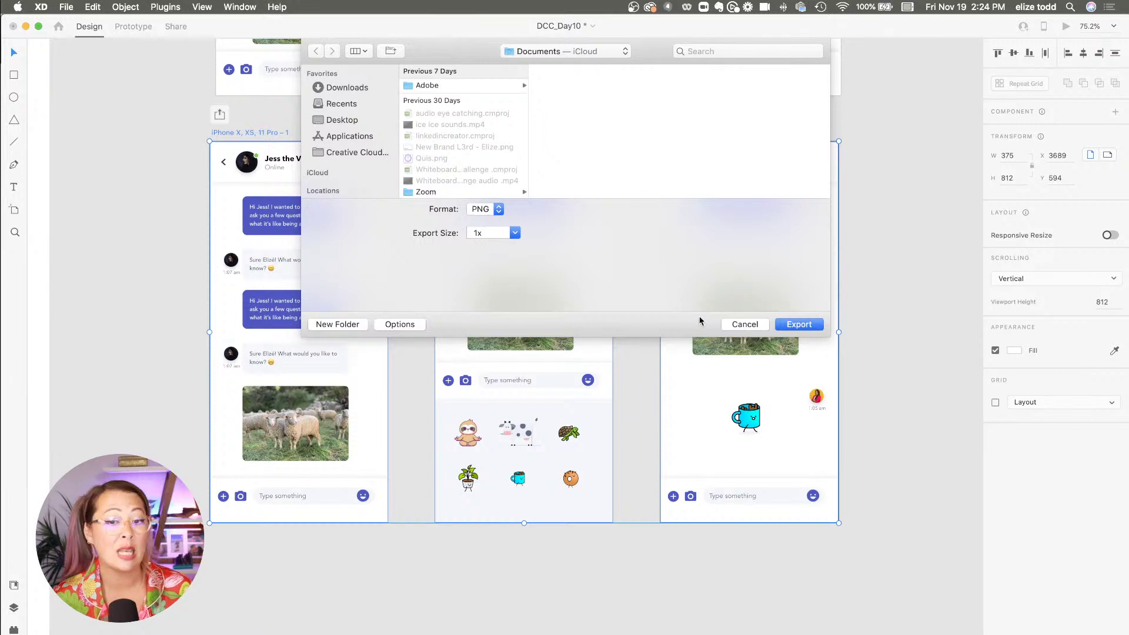
click(745, 324)
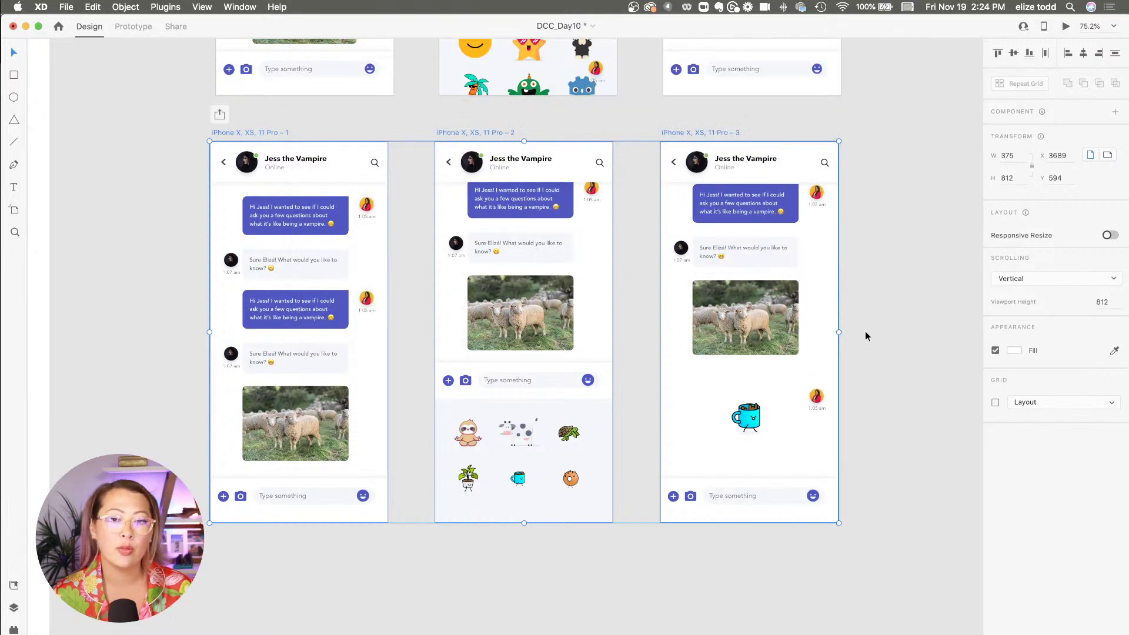
click(889, 287)
- Record a preview from iPhone X, XS, 11 Pro – 1 of sending the mug sticker, discard the recording, and close the preview
click(221, 132)
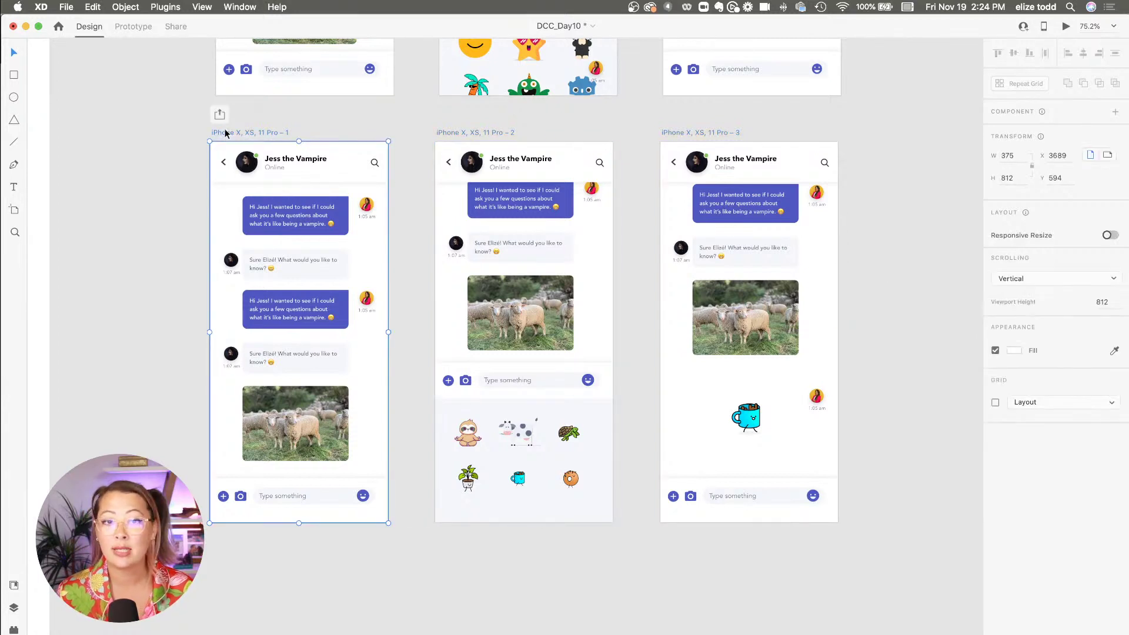
click(1065, 26)
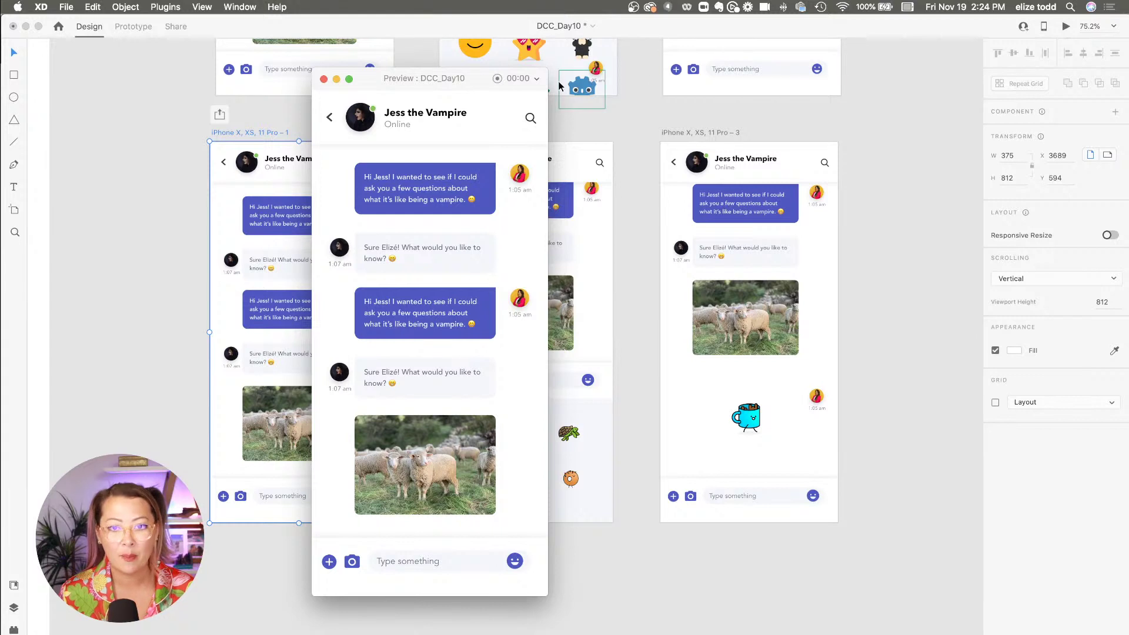
click(497, 78)
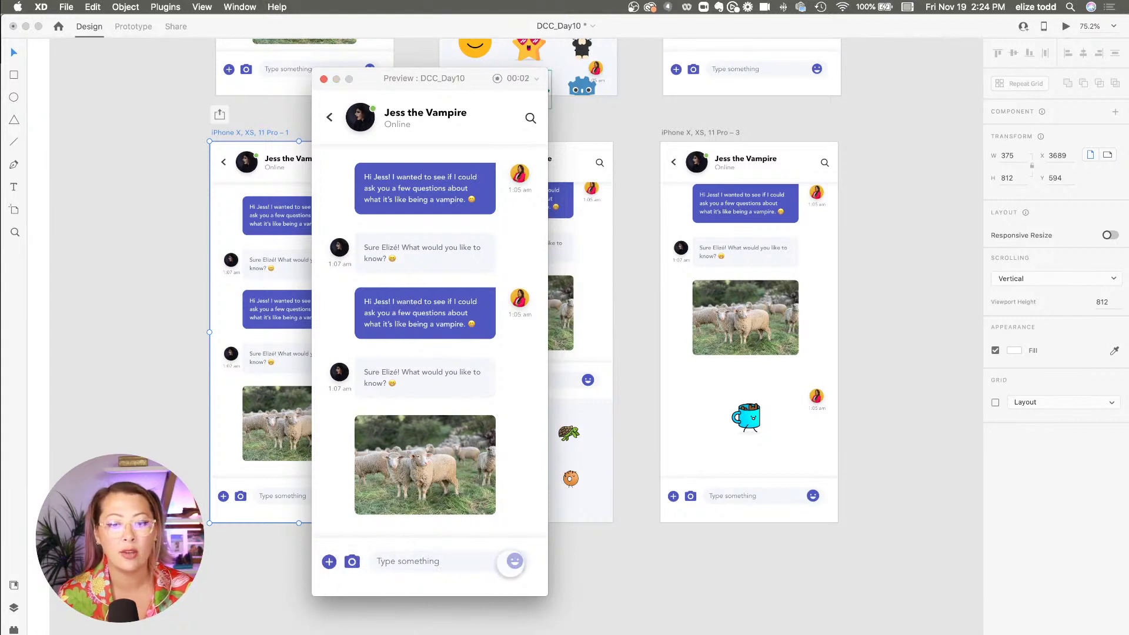
click(514, 561)
click(422, 535)
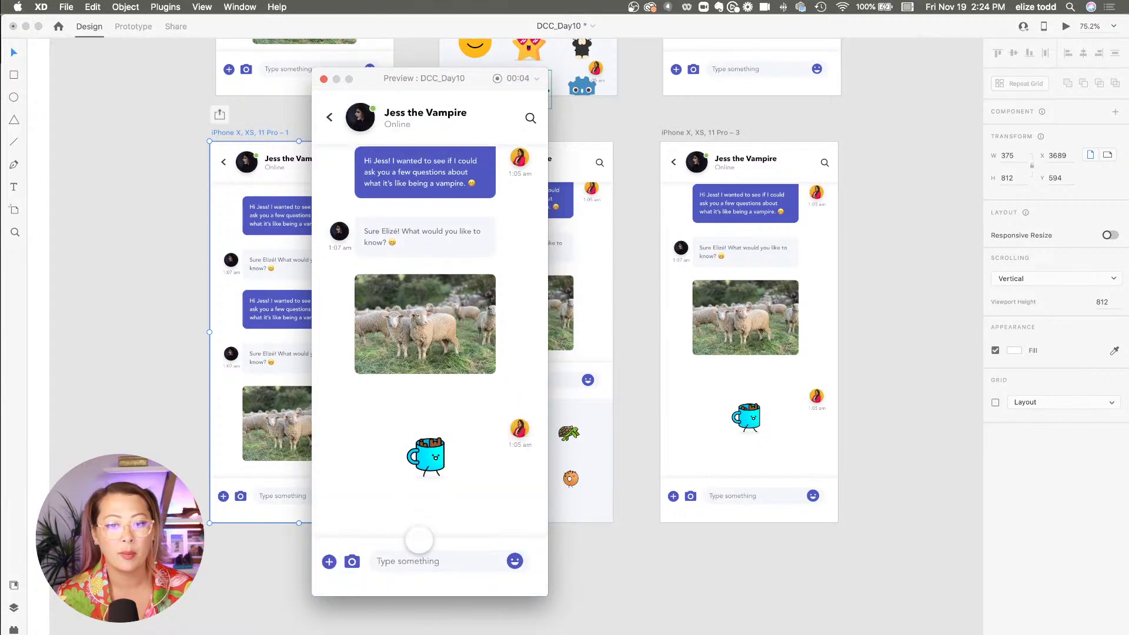
click(496, 79)
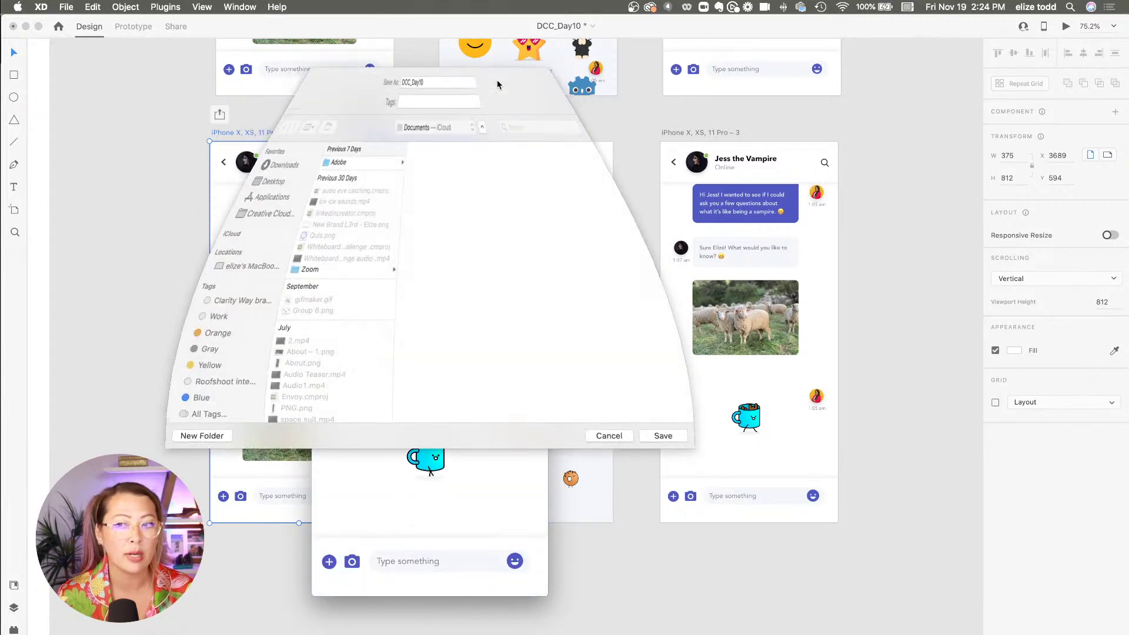
click(603, 438)
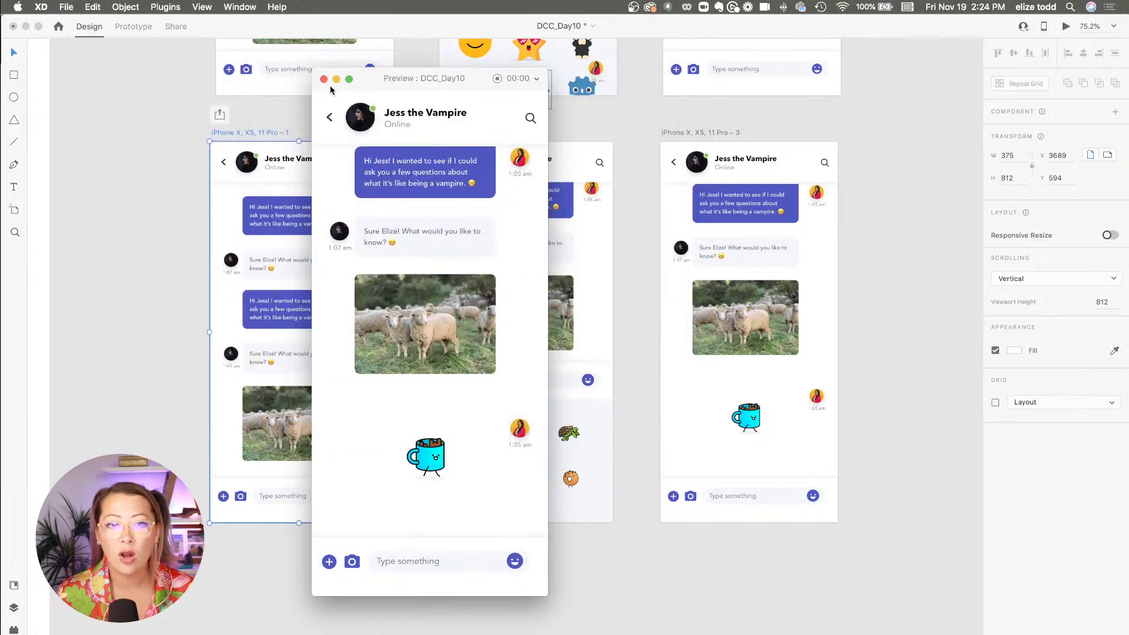
click(323, 79)
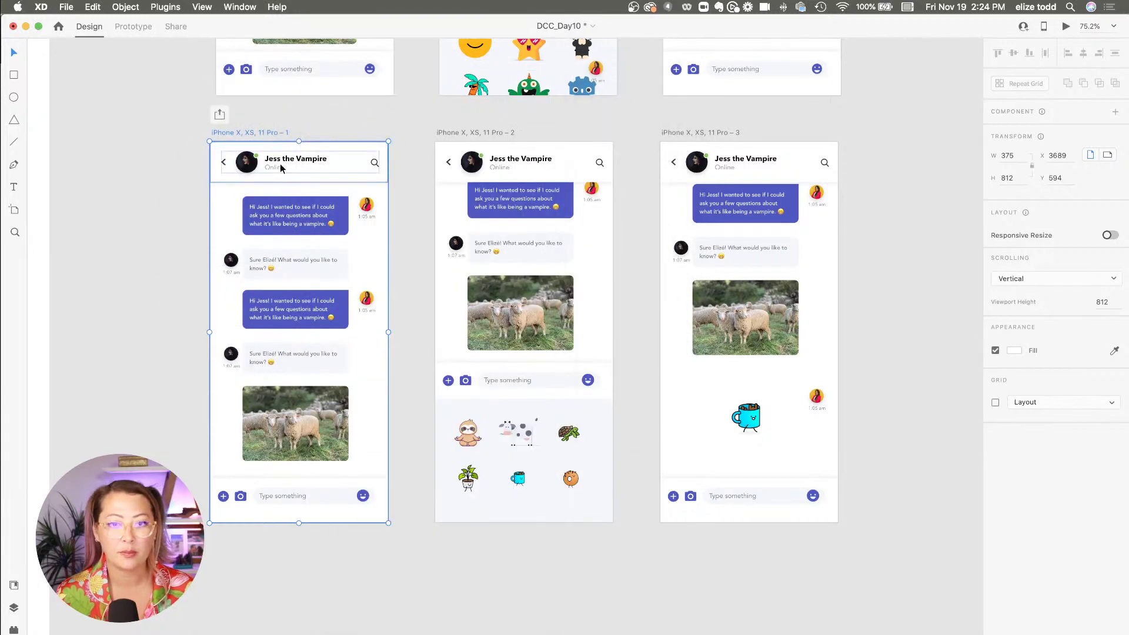
- Select the three iPhone X, XS, 11 Pro chat artboards and create a Design Review share link open to anyone with the link
scroll(270, 149, down, 5)
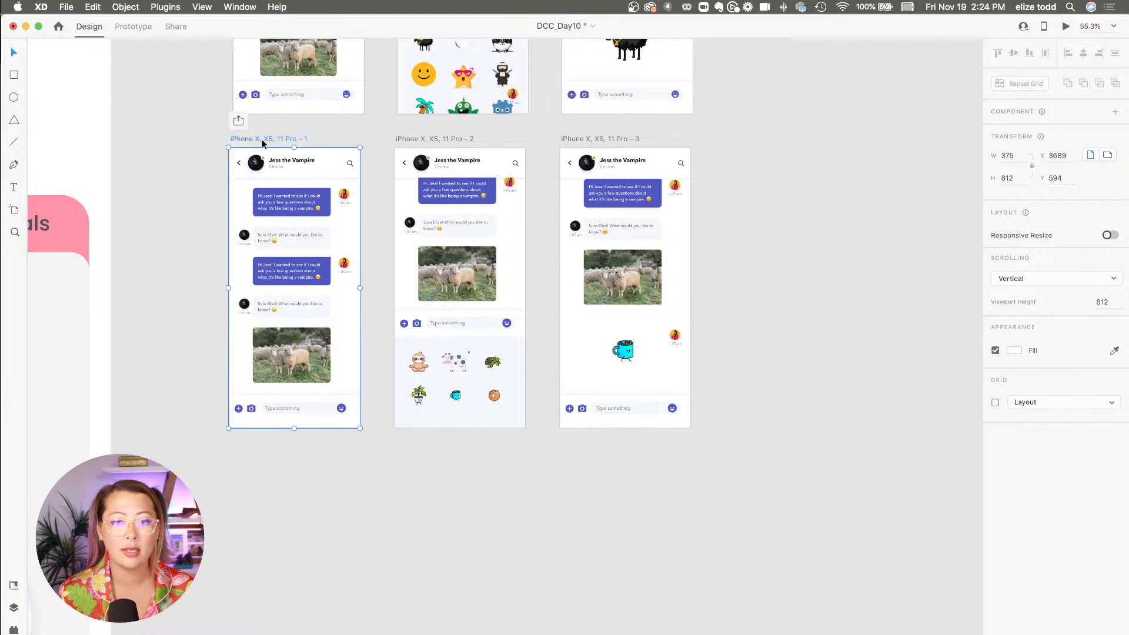
shift+click(429, 139)
shift+click(587, 140)
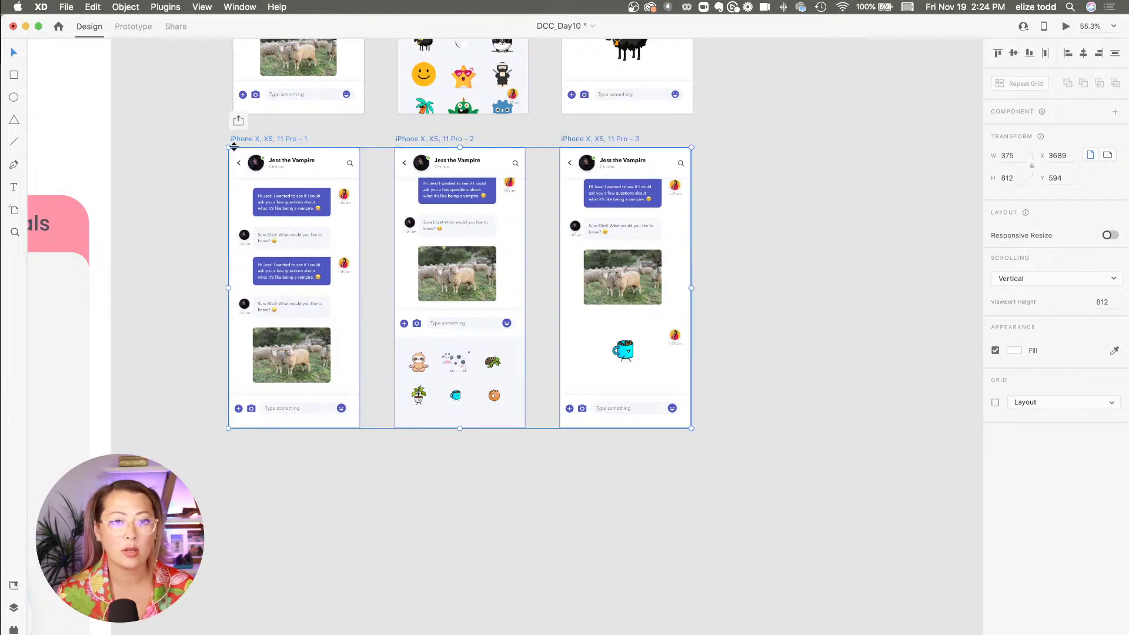
scroll(237, 126, up, 2)
scroll(236, 127, up, 3)
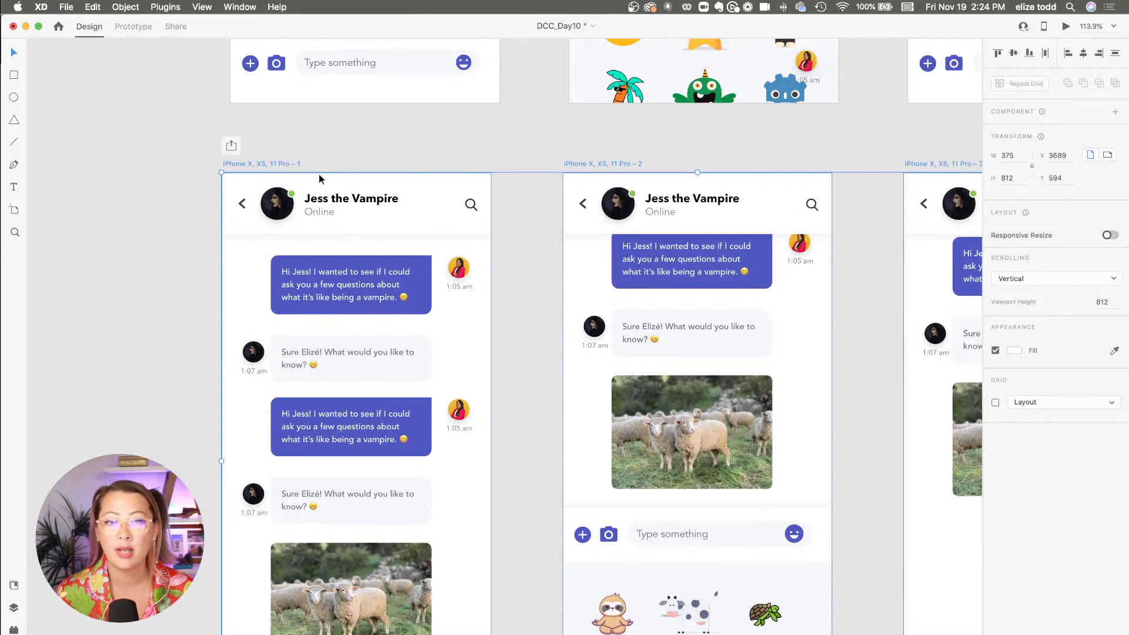
click(229, 150)
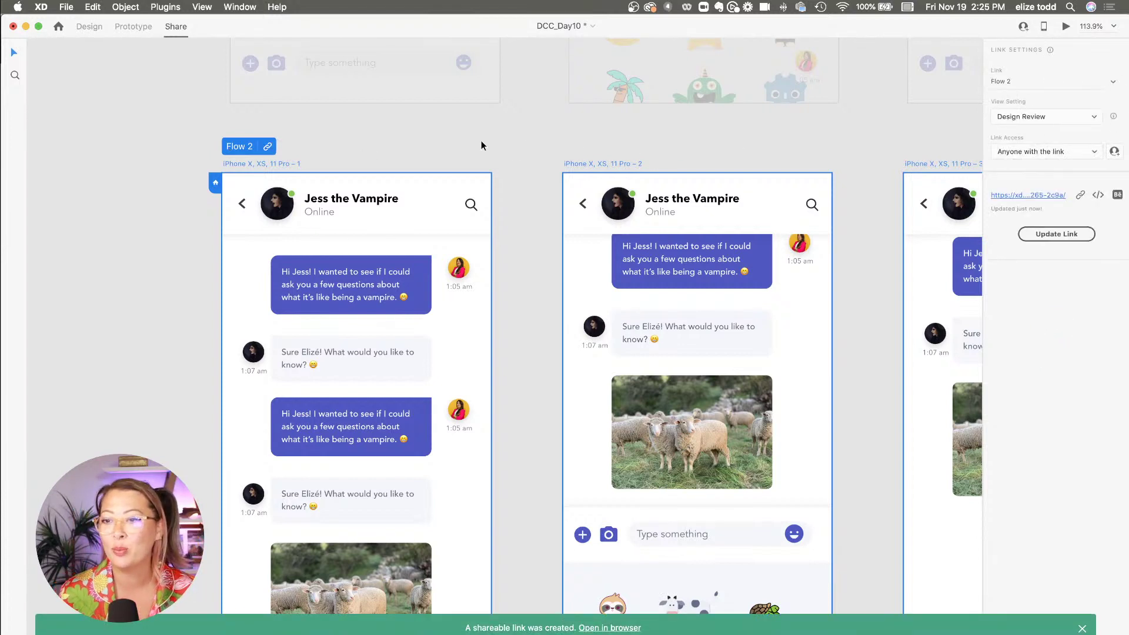
- Copy the Flow 2 share link and send the prototype to Behance as a new project in the browser
scroll(342, 206, down, 5)
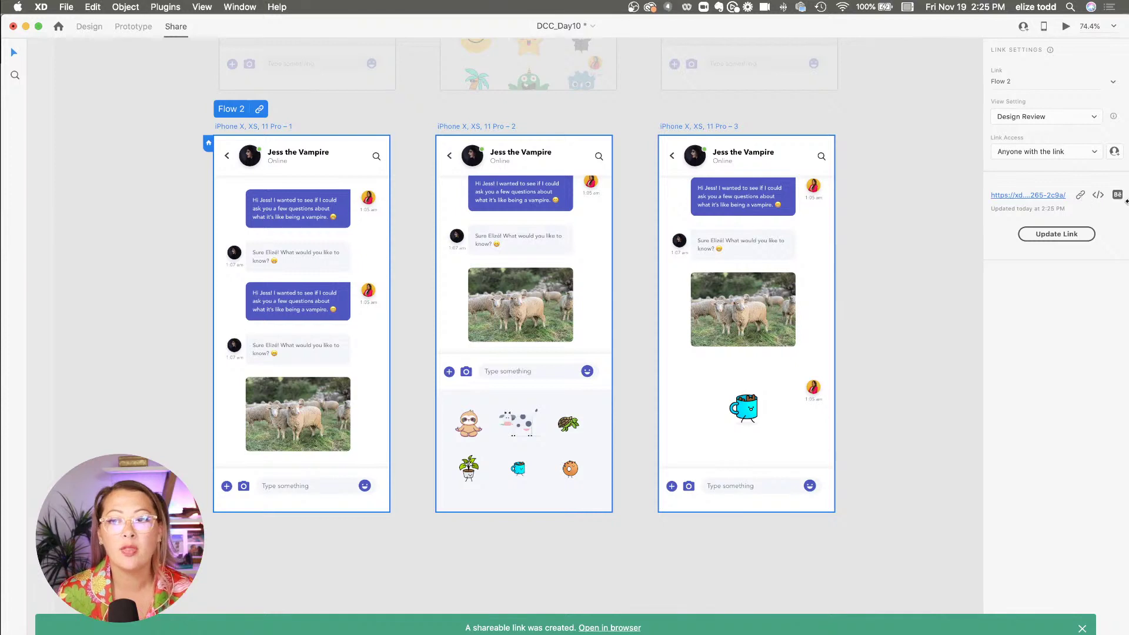
click(1080, 197)
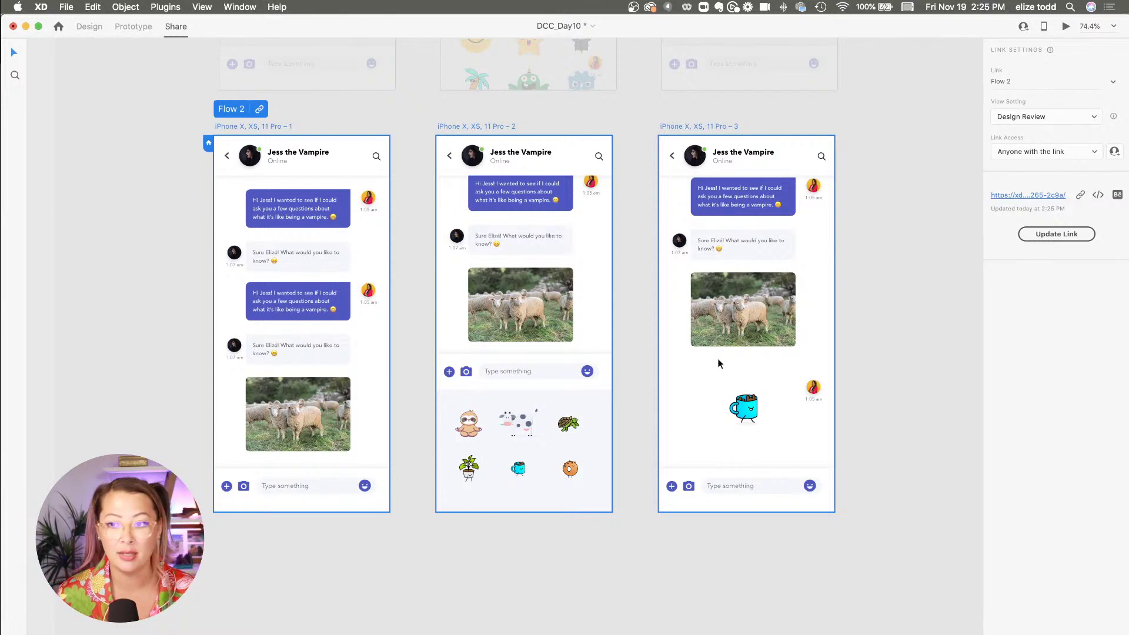
click(1116, 194)
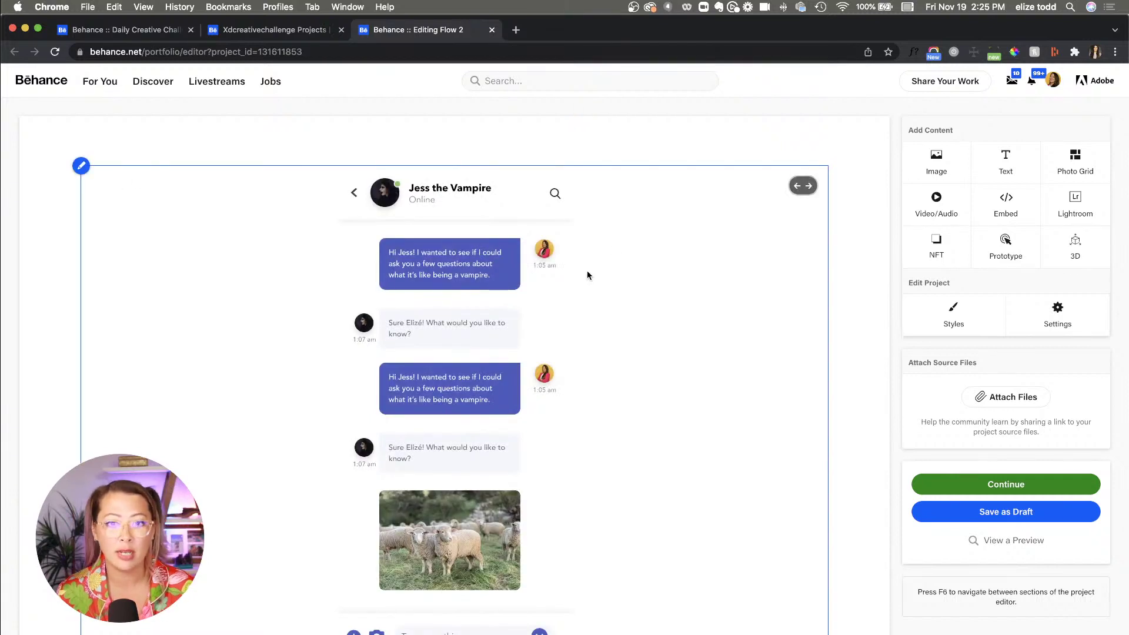
- In the Behance project's settings, add the project tag xdcreativechallenge
scroll(587, 271, down, 2)
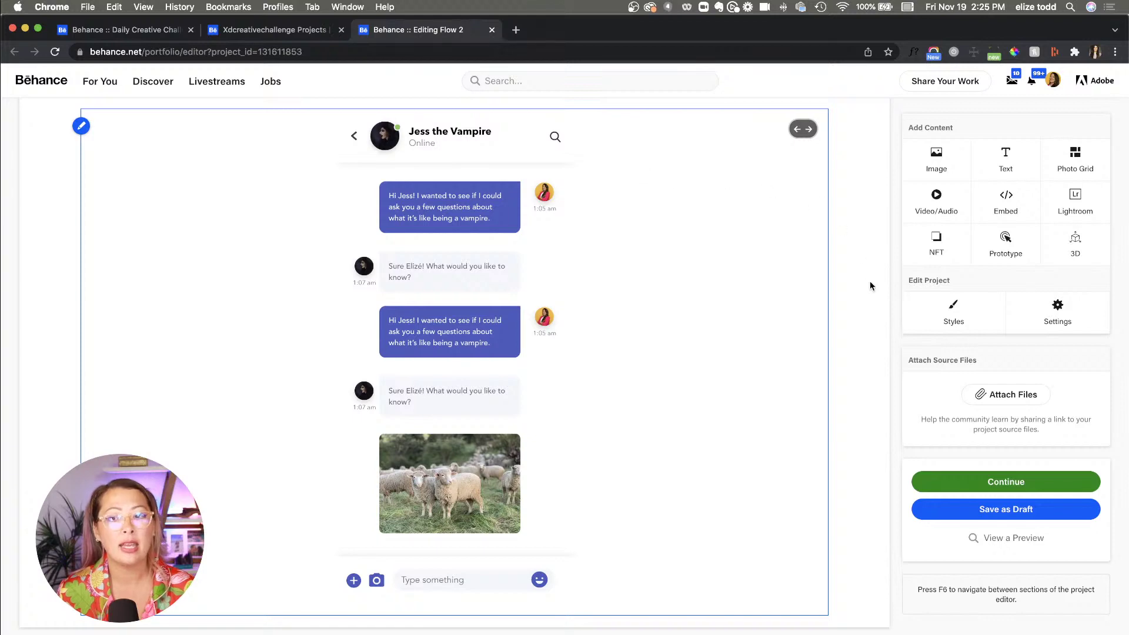
click(1060, 317)
click(627, 241)
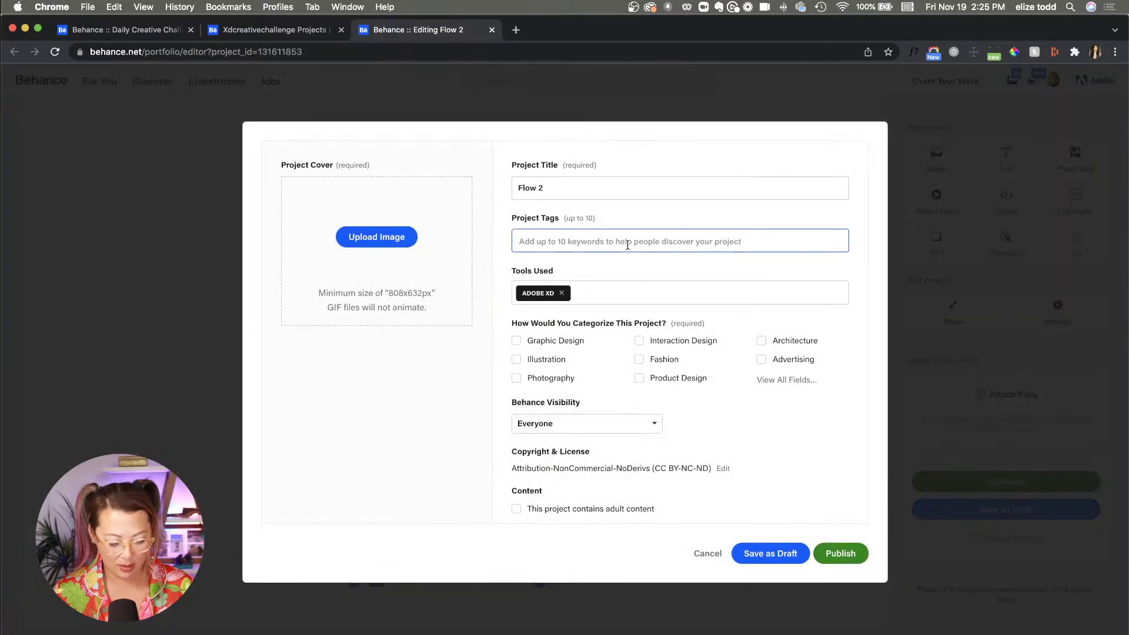
text(xdcreative)
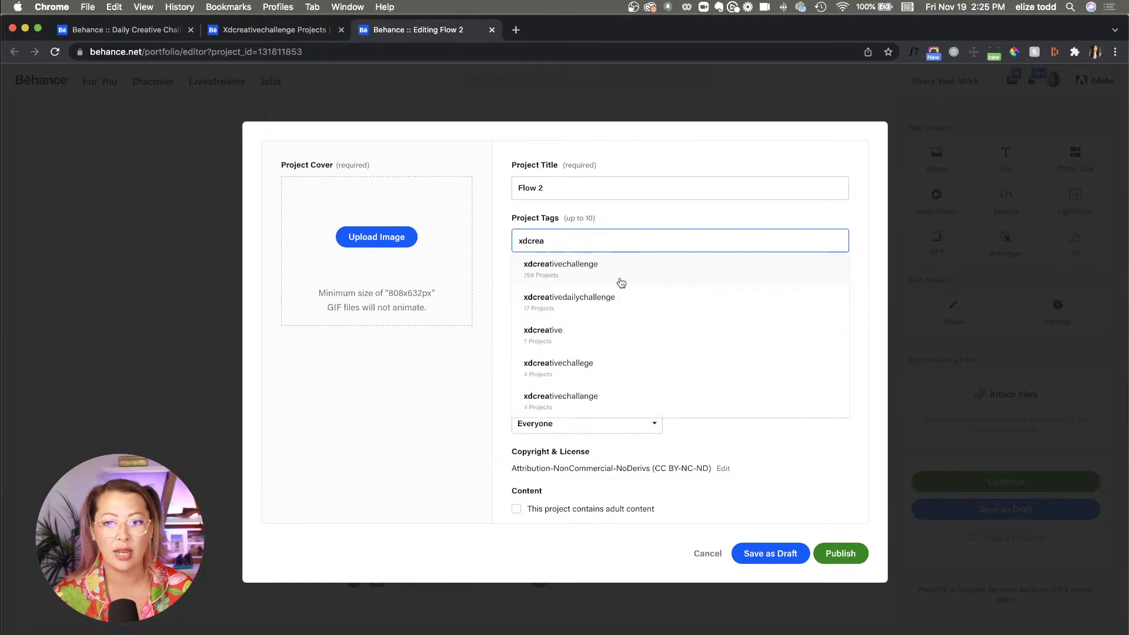
click(616, 276)
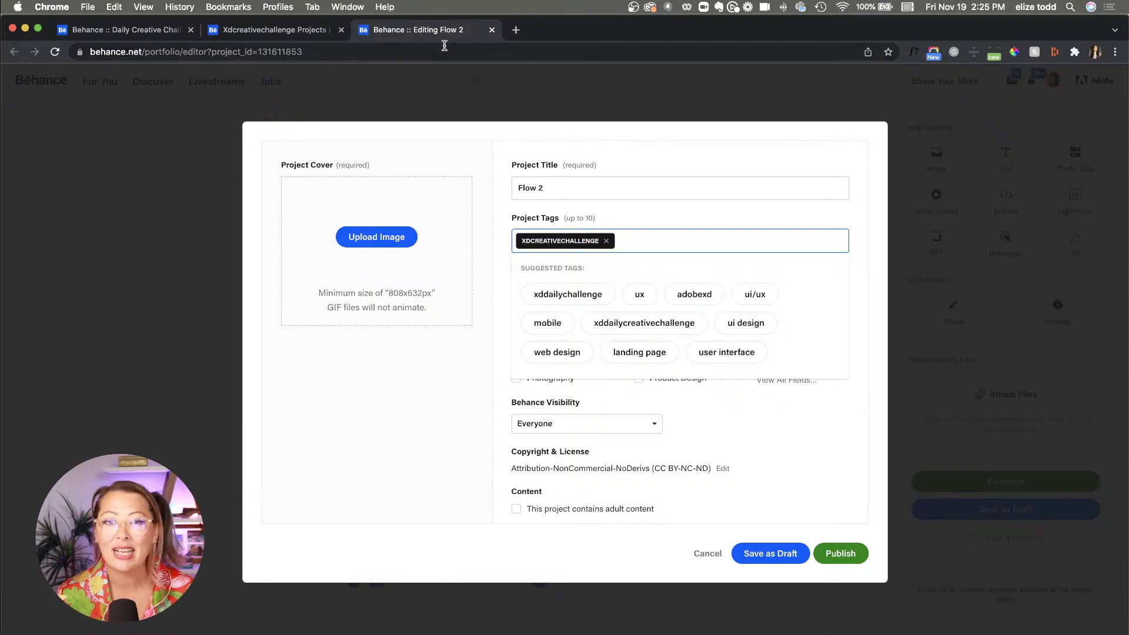
- In the xdcreativechallenge search results, open the furniture-themed Mobile First project, review its desktop and mobile layouts, and close it
click(291, 32)
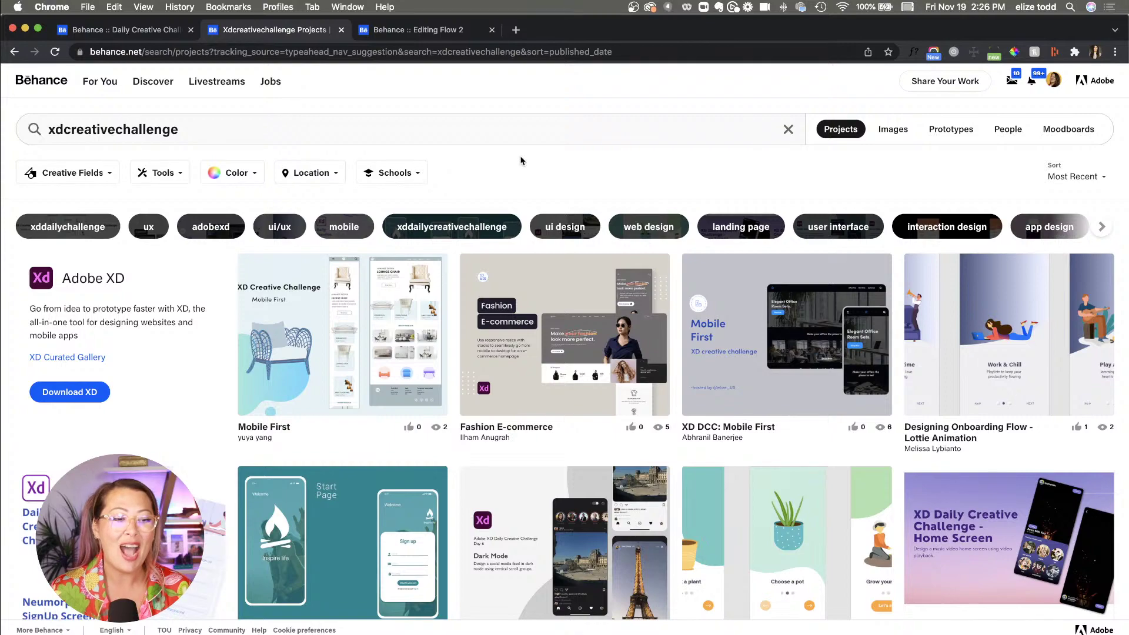
click(313, 356)
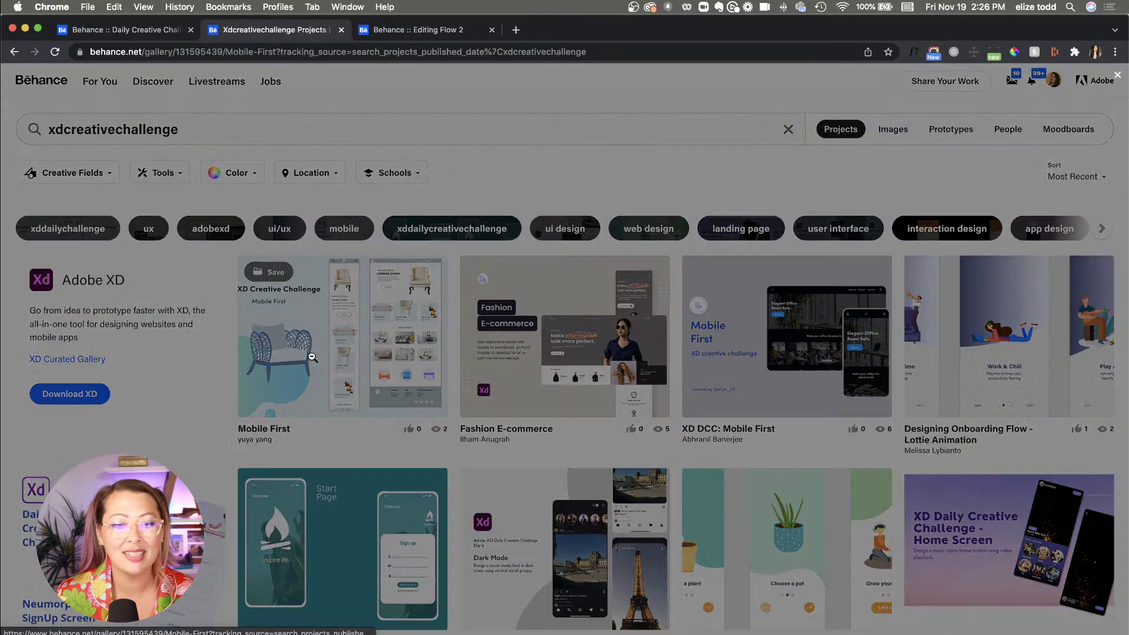
scroll(536, 372, down, 9)
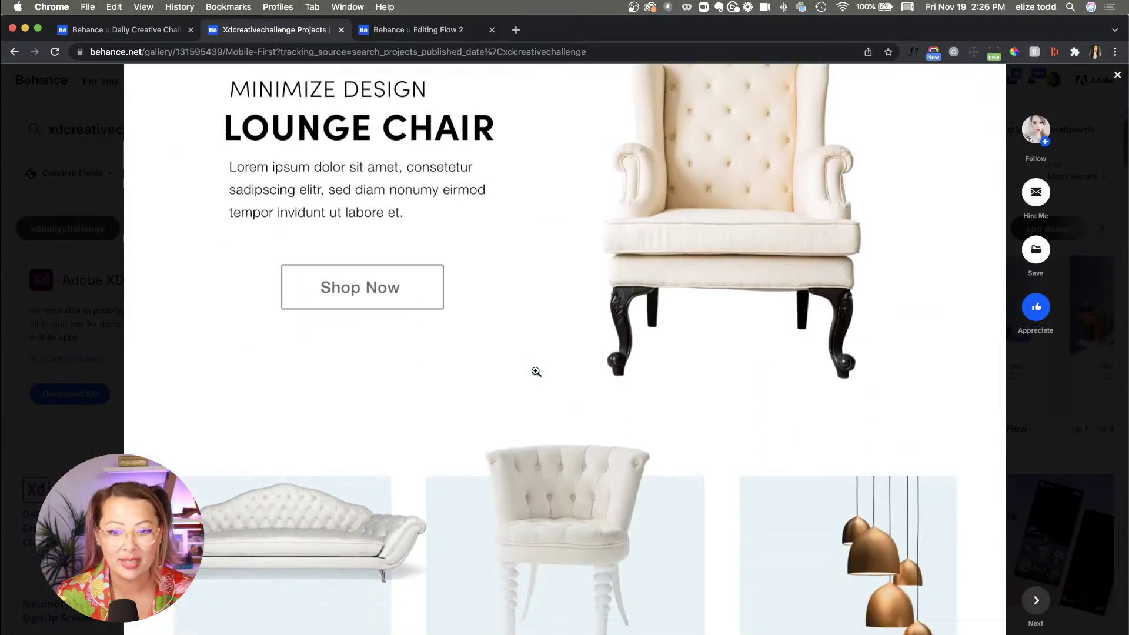
scroll(536, 372, down, 6)
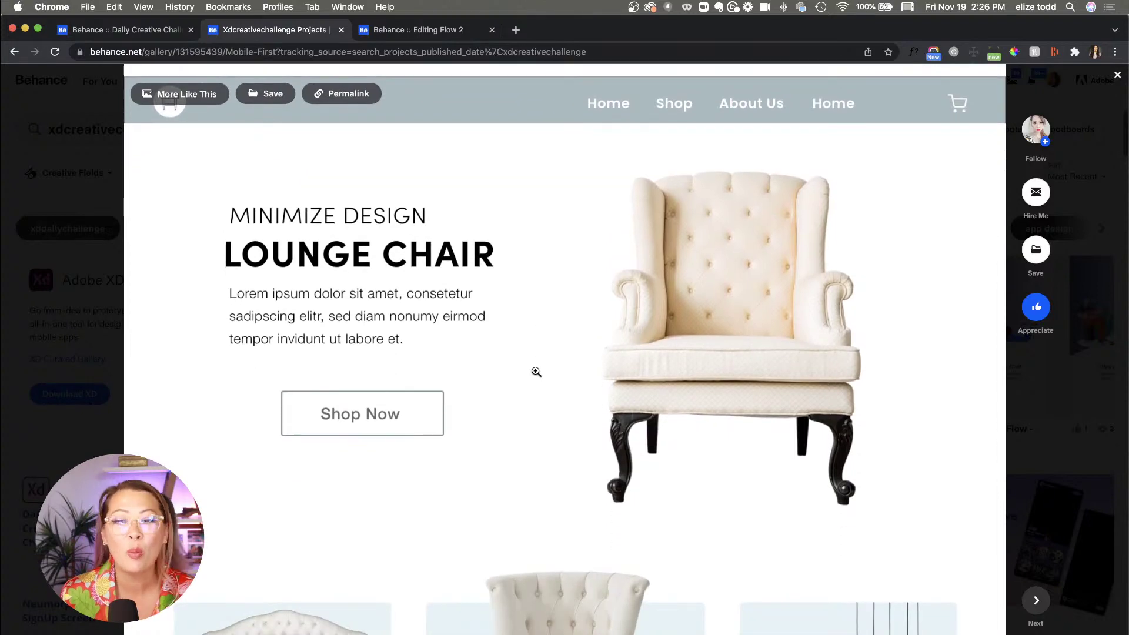
scroll(536, 372, down, 10)
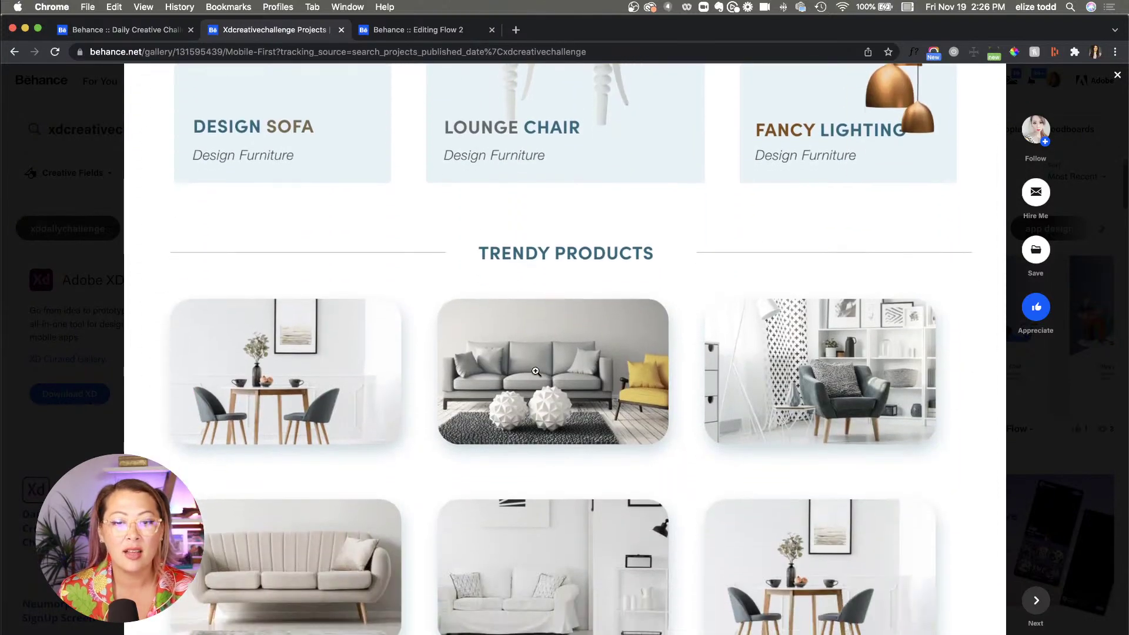
scroll(536, 364, down, 12)
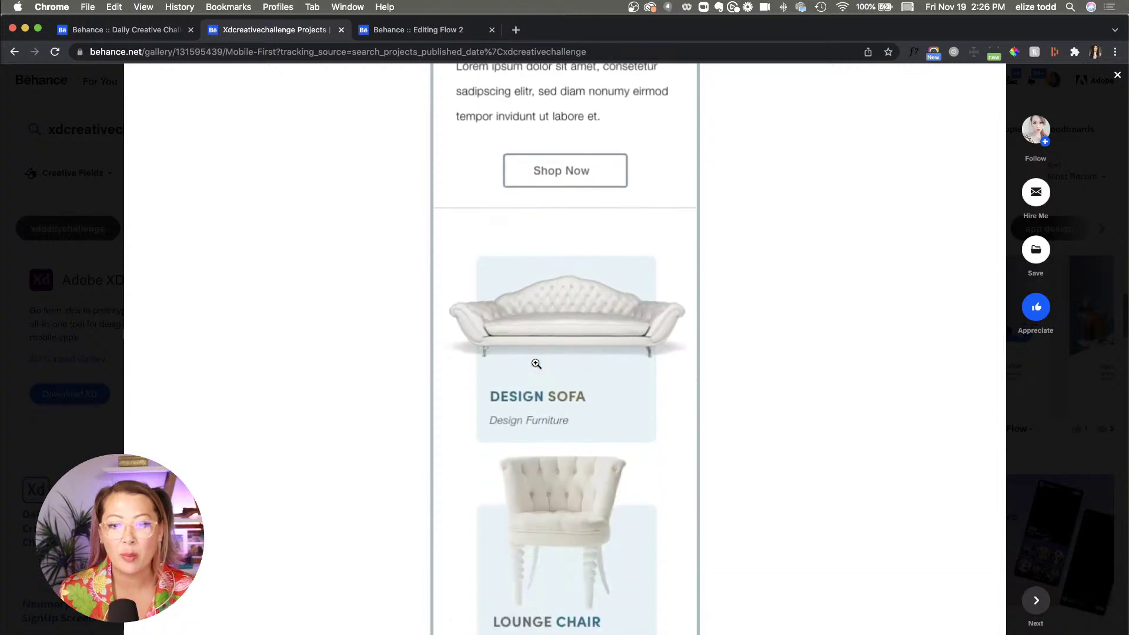
scroll(536, 364, down, 7)
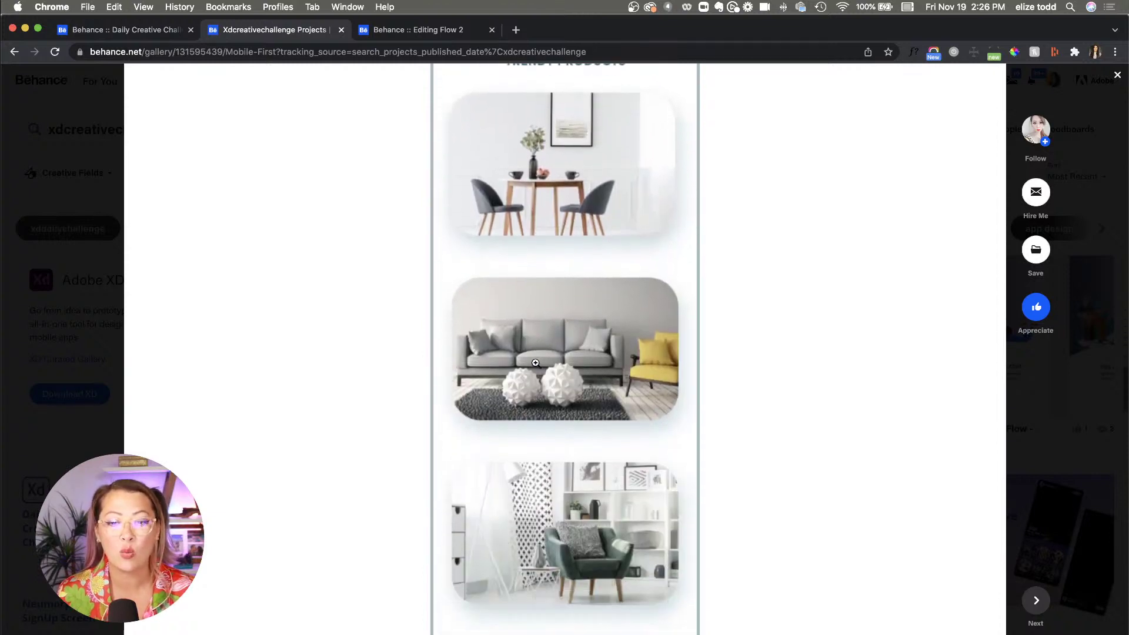
click(1116, 79)
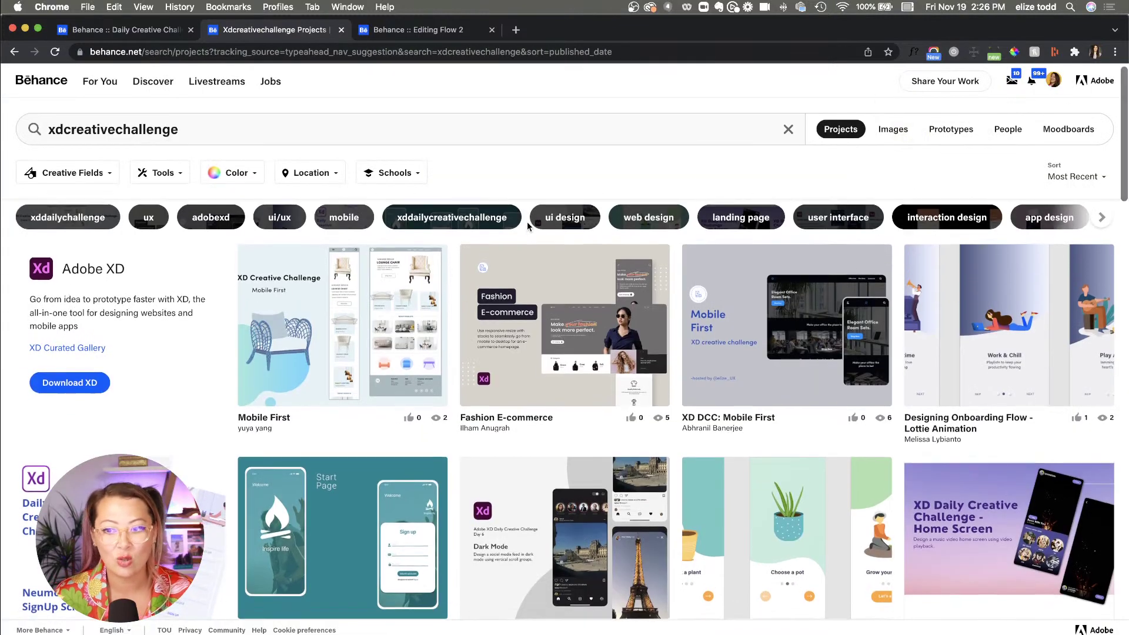
- Open the XD Daily creative challenge - Lottie onboarding project, play its interactive prototype through to the last onboarding screen, and close the project
scroll(822, 467, down, 2)
click(788, 459)
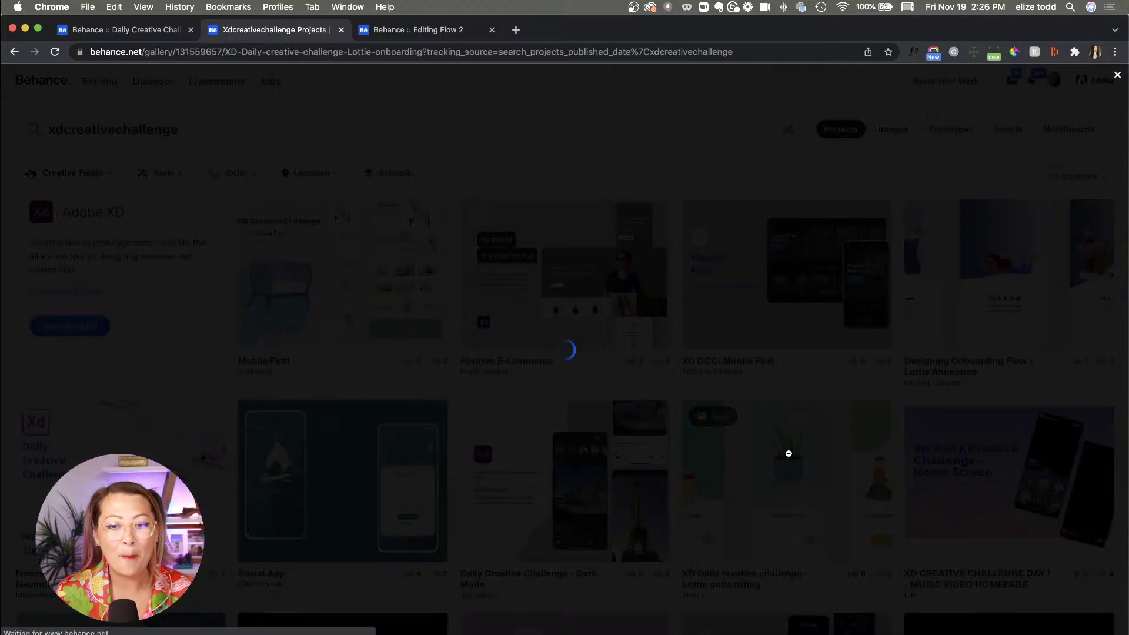
click(530, 444)
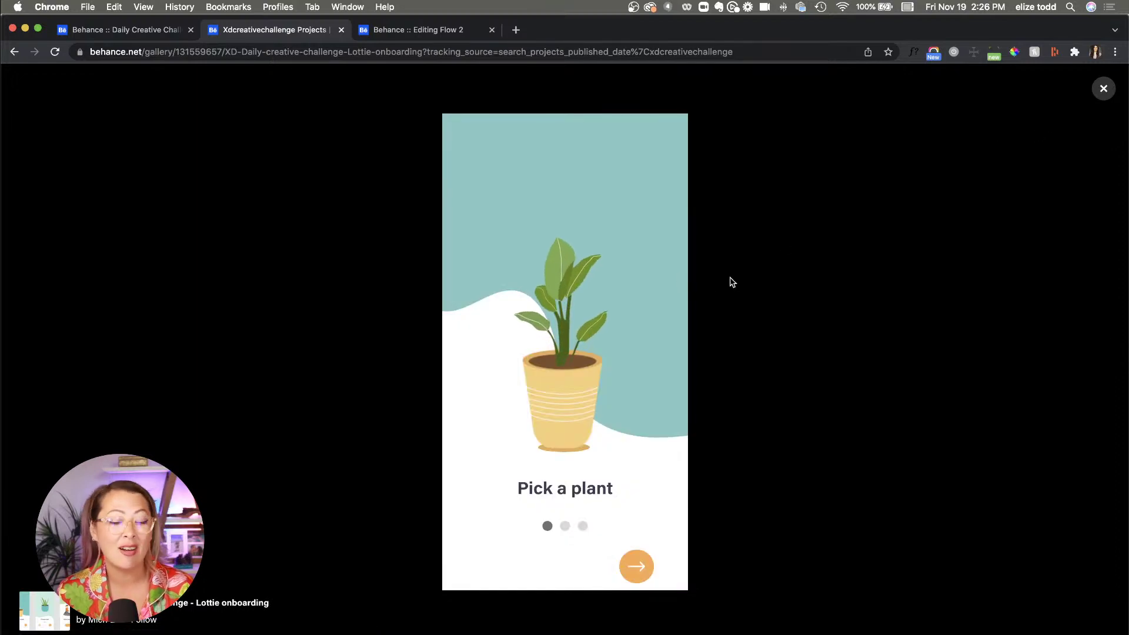
click(632, 568)
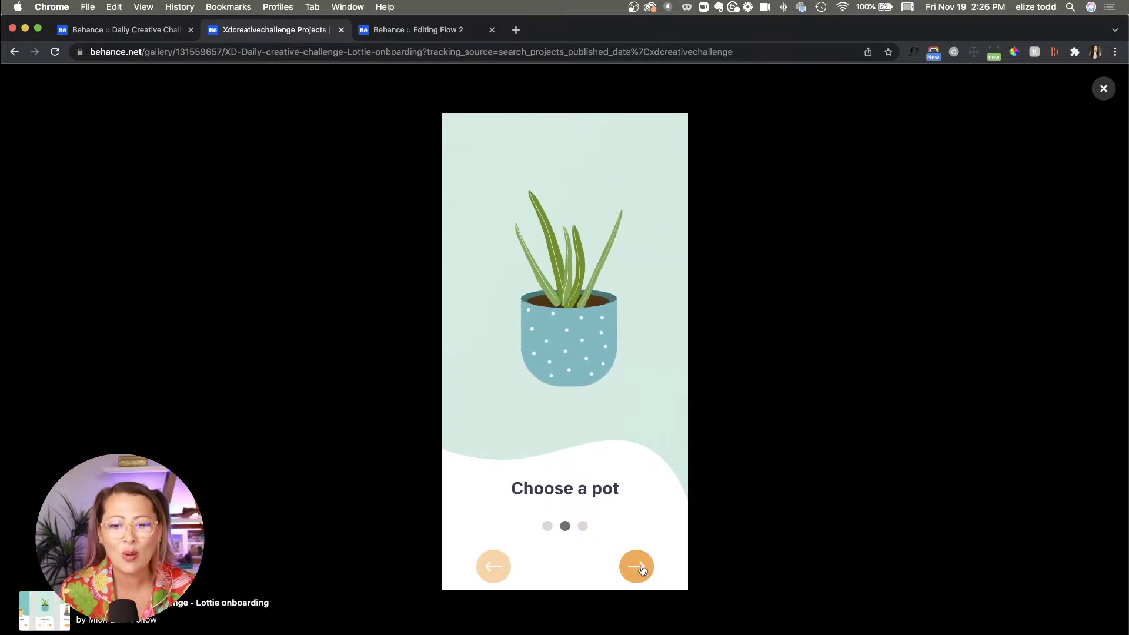
click(636, 567)
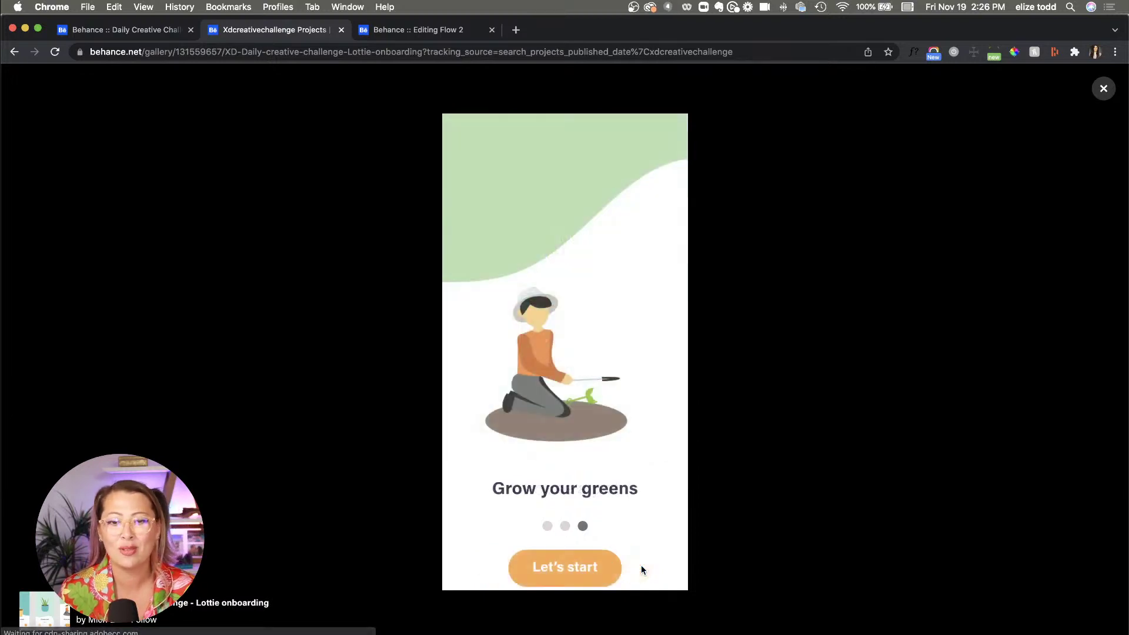
click(1103, 90)
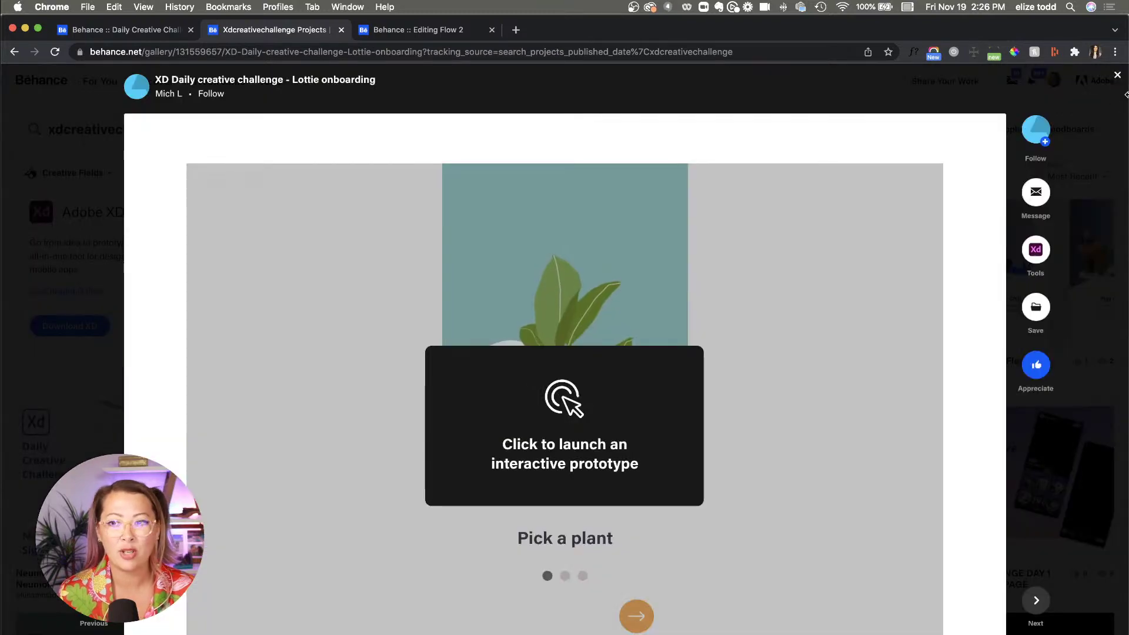
click(1118, 74)
- Open the Neumorphic SignUp Screen project, examine its challenge brief and sign-up screen designs, and close it
scroll(141, 332, down, 5)
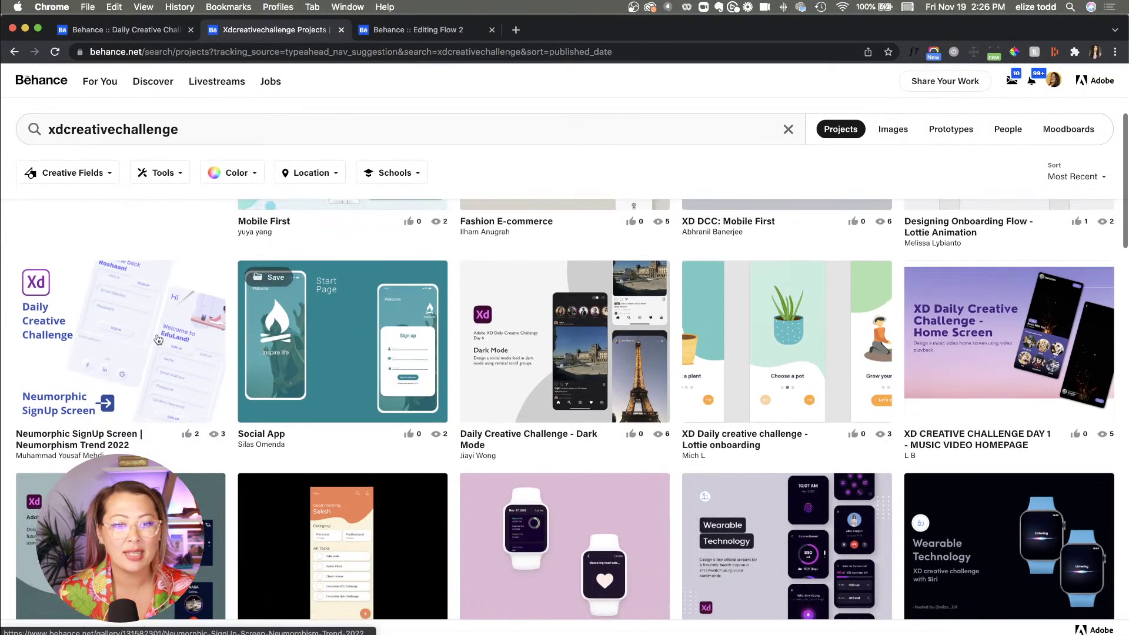
click(136, 335)
scroll(494, 341, down, 3)
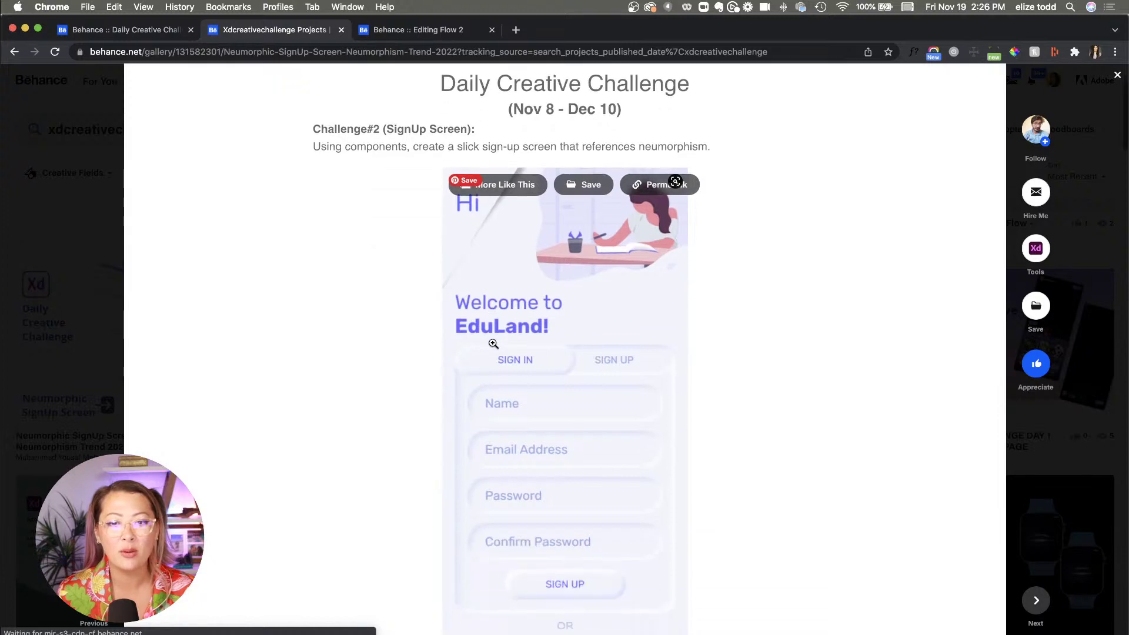
scroll(493, 344, down, 1)
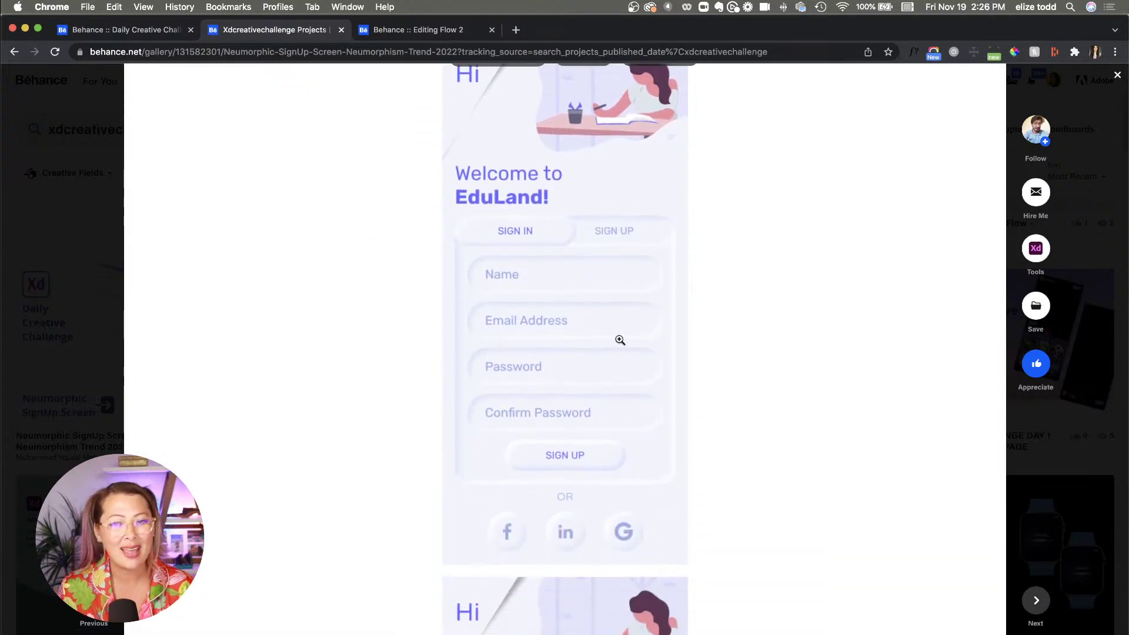
scroll(601, 387, down, 2)
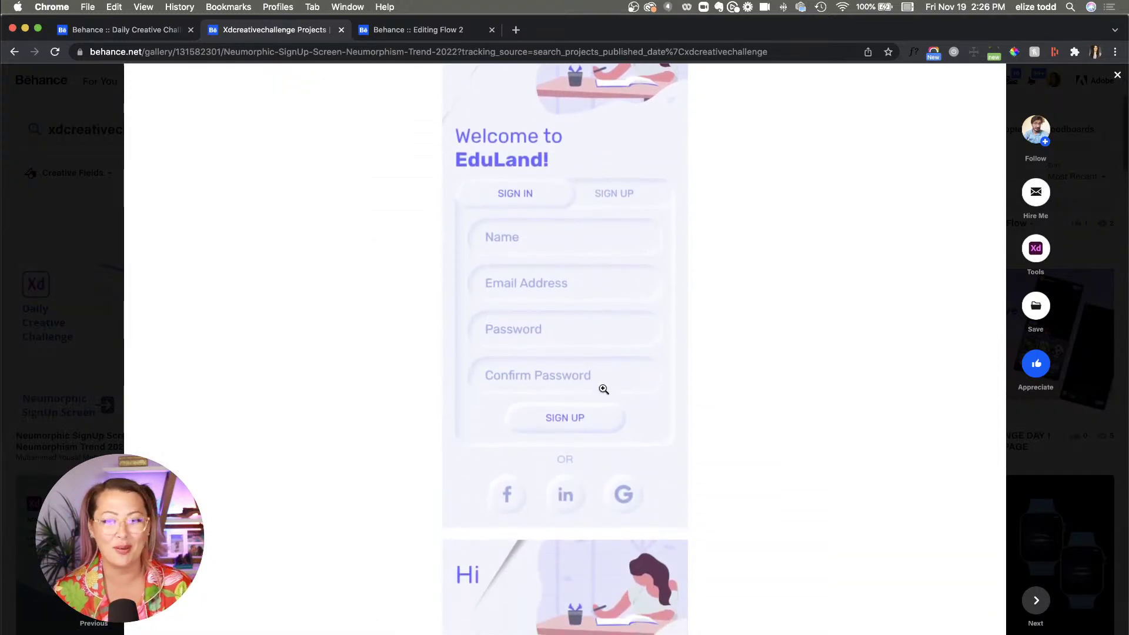
scroll(826, 188, up, 5)
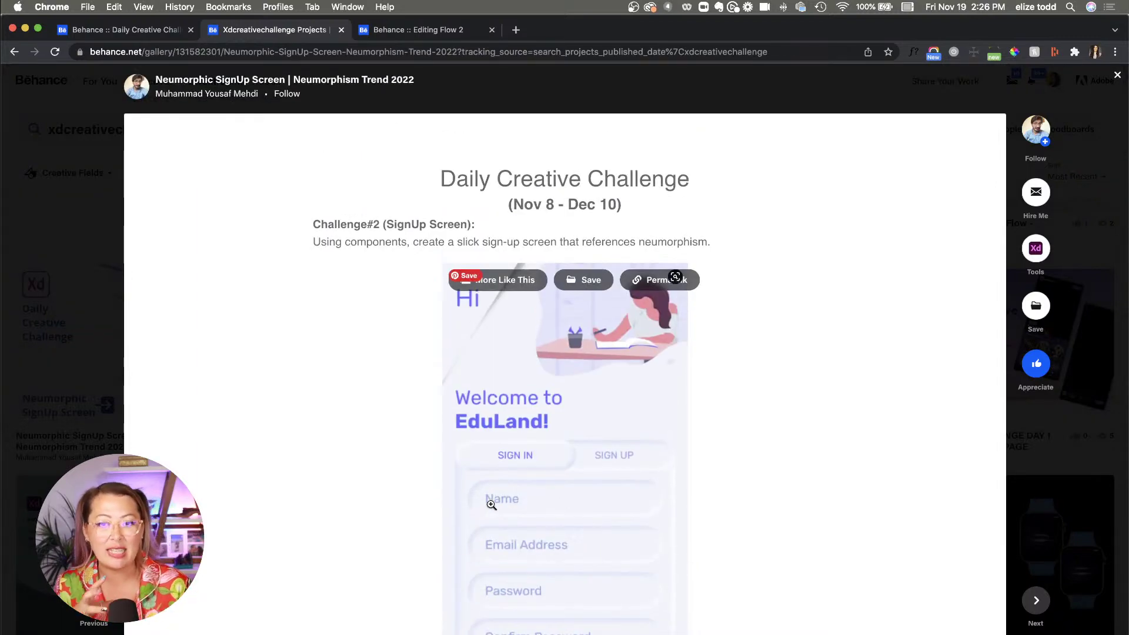
click(1118, 77)
- Open the Wearable Technology project with the white smartwatches on pink, review its watch screens, and close it
scroll(549, 366, down, 4)
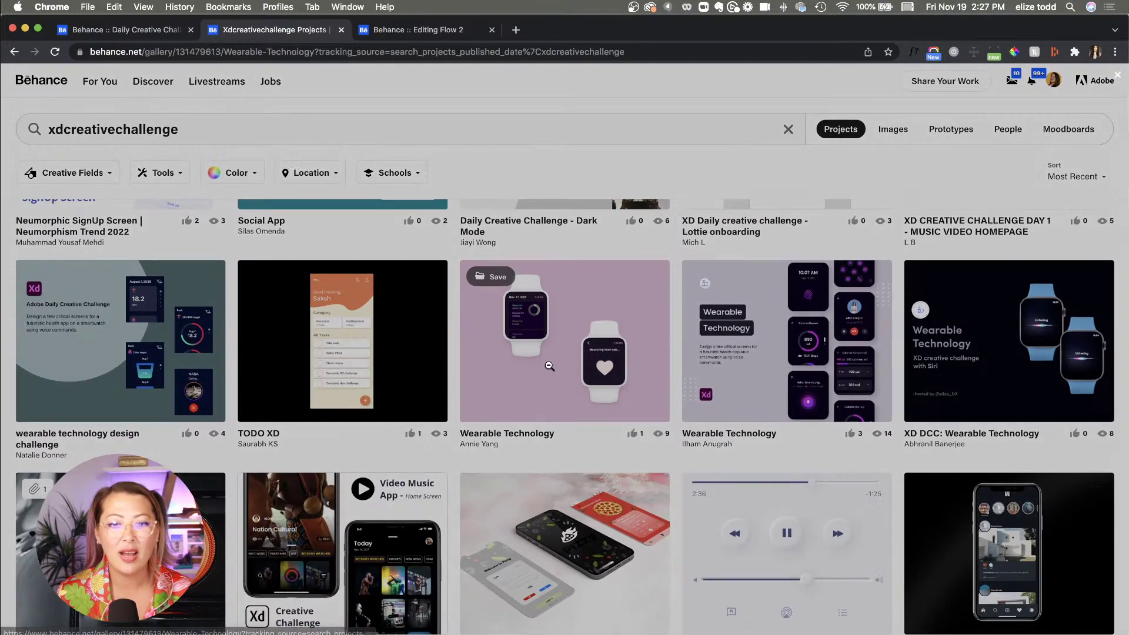
click(549, 366)
scroll(361, 396, down, 6)
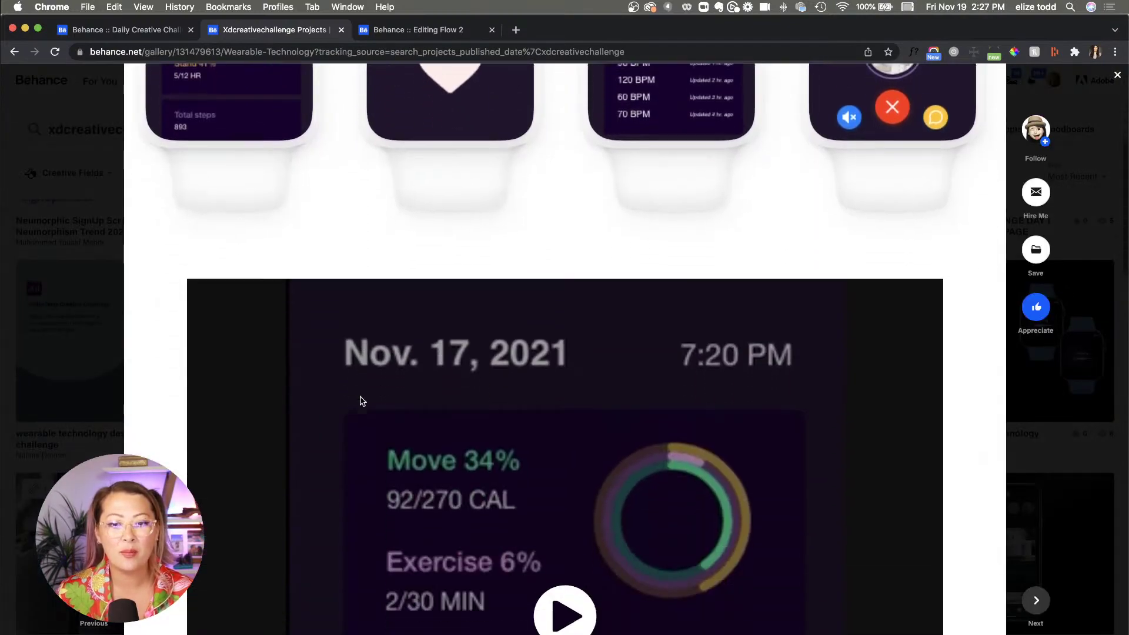
scroll(362, 401, up, 5)
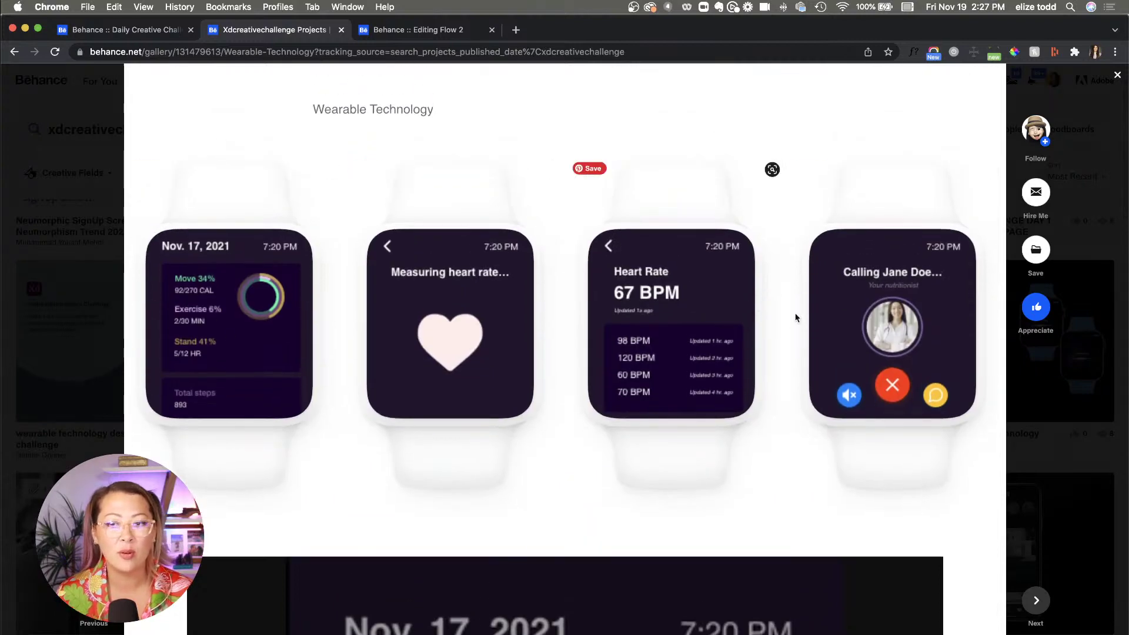
scroll(710, 275, up, 2)
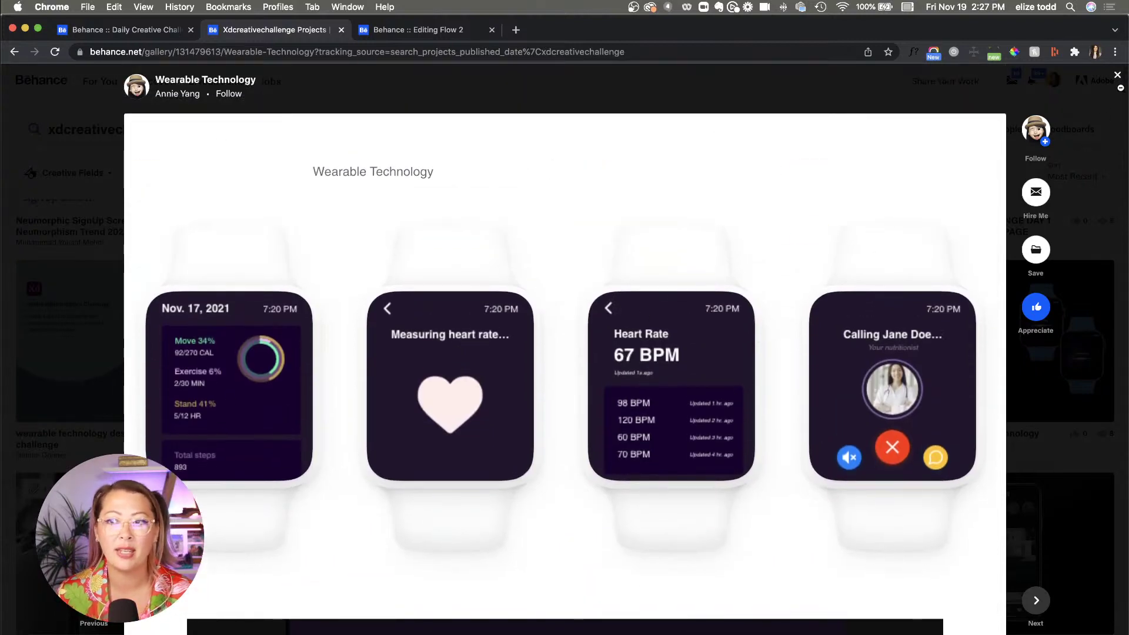
click(1118, 77)
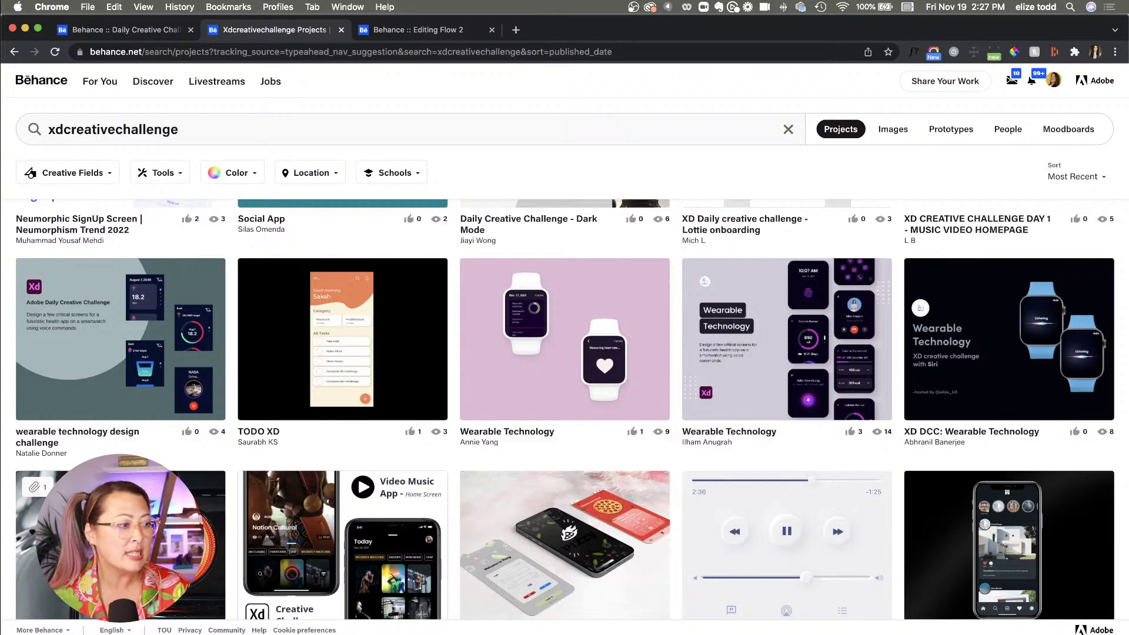